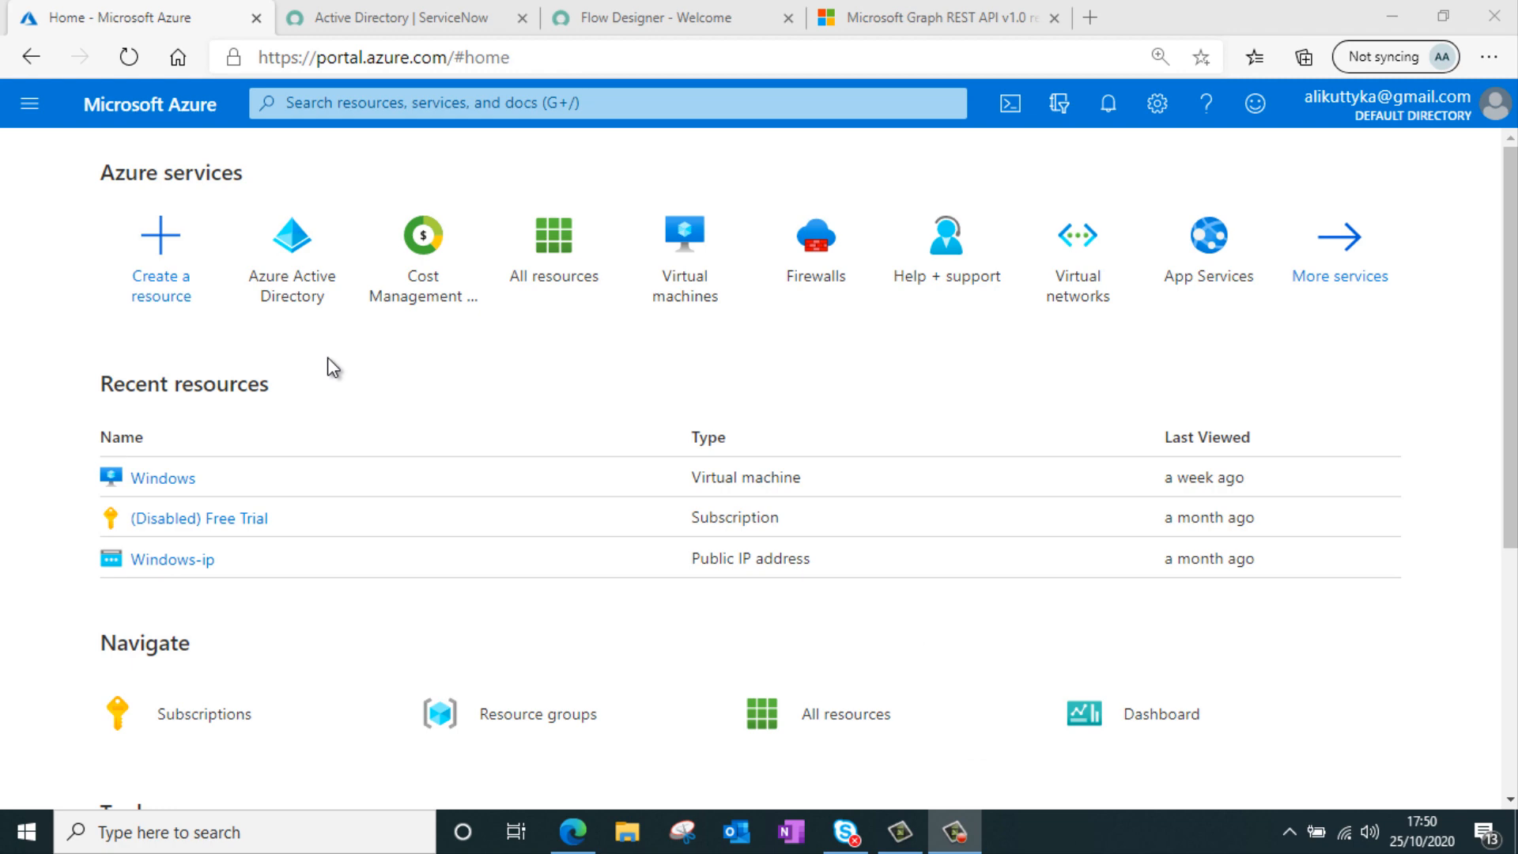
# Register a new Azure Active Directory application named ServiceNow for accounts in this organizational directory only
pyautogui.click(990, 15)
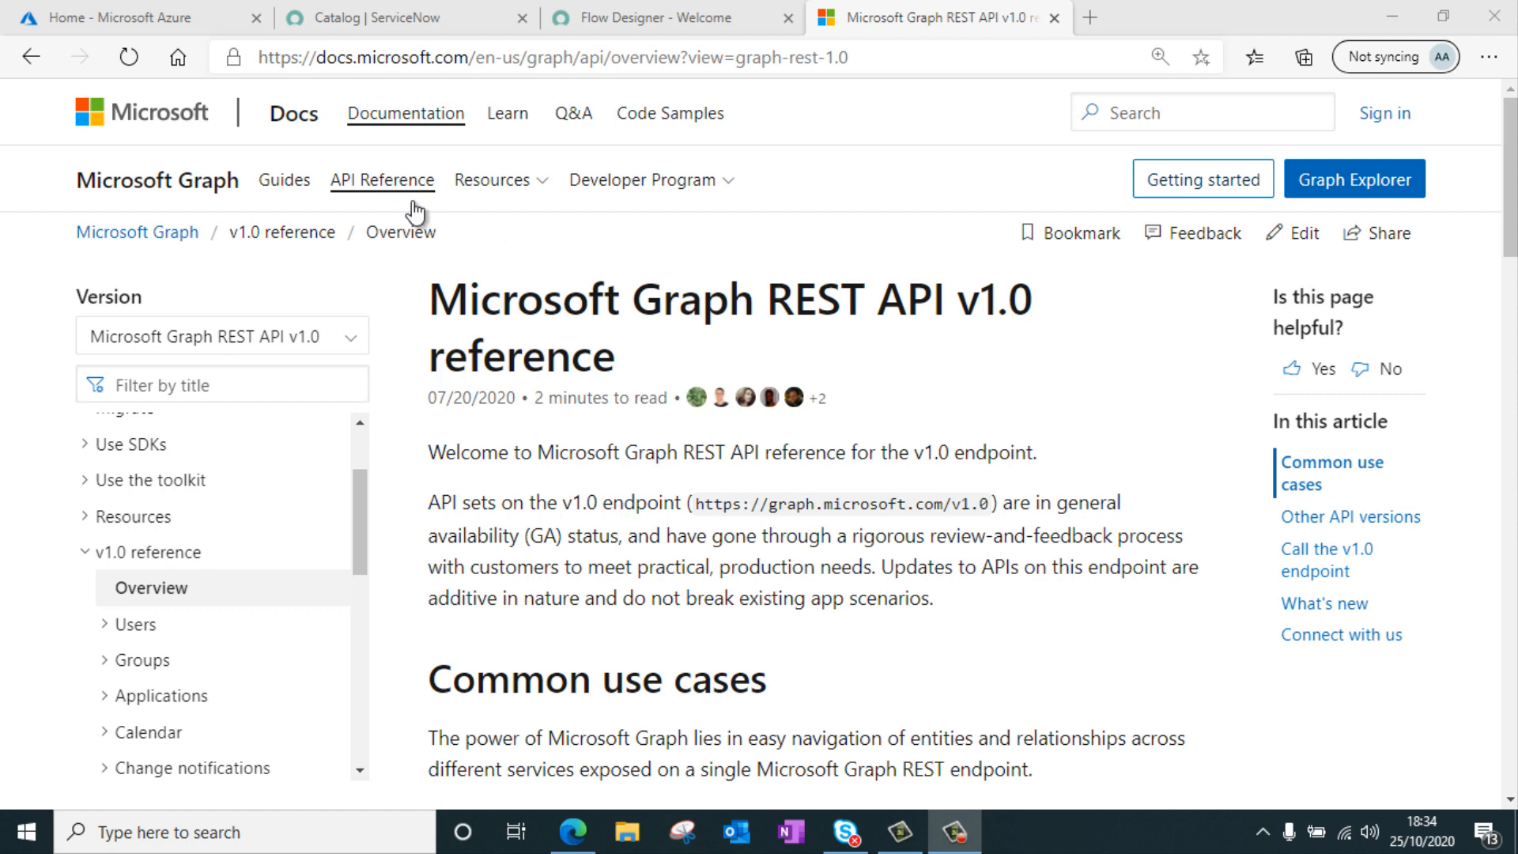
pyautogui.click(141, 15)
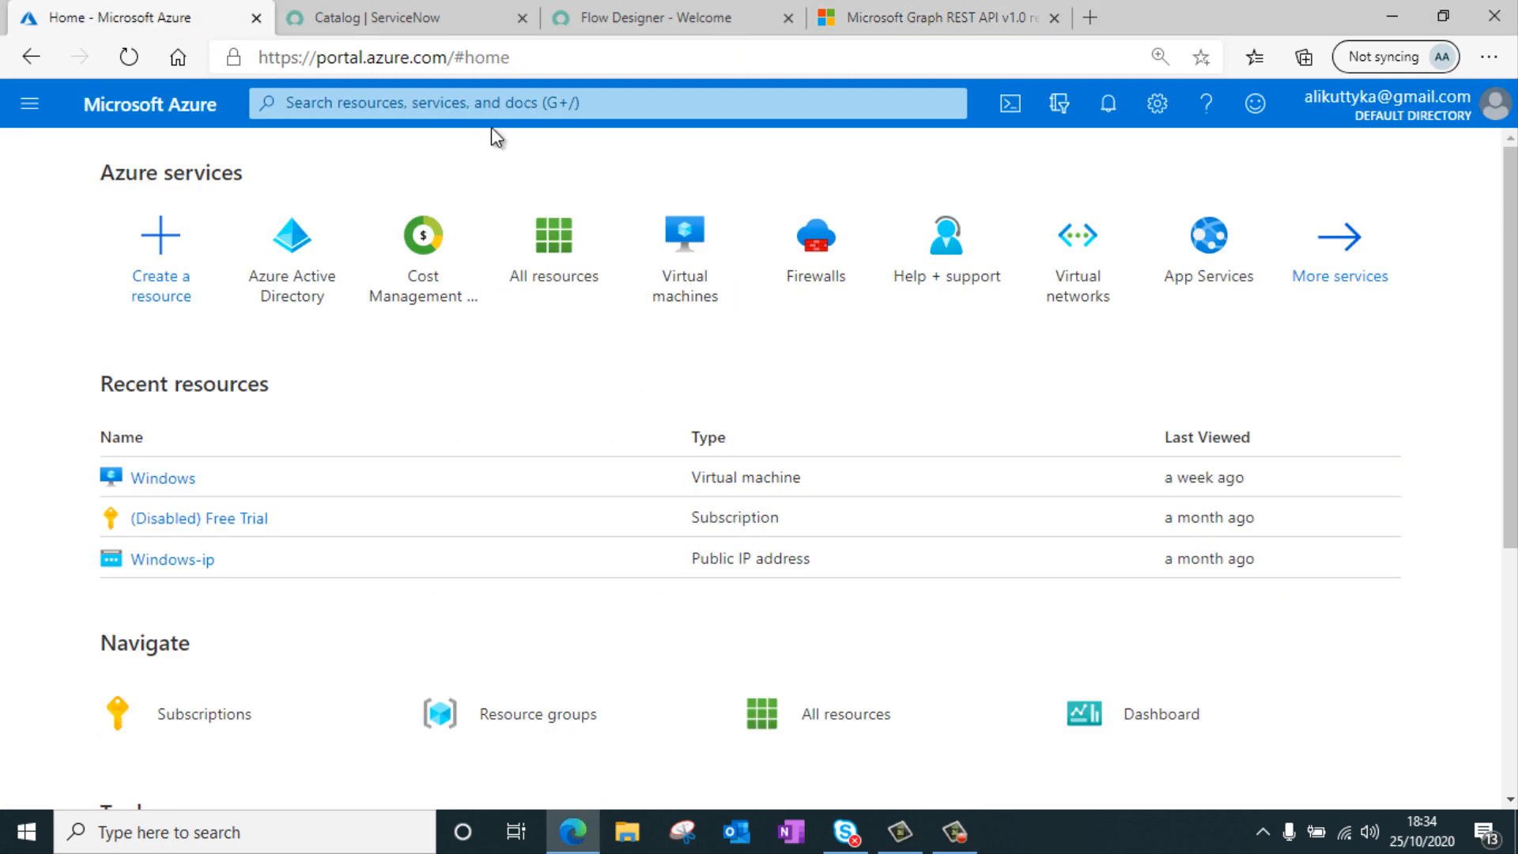
pyautogui.click(304, 244)
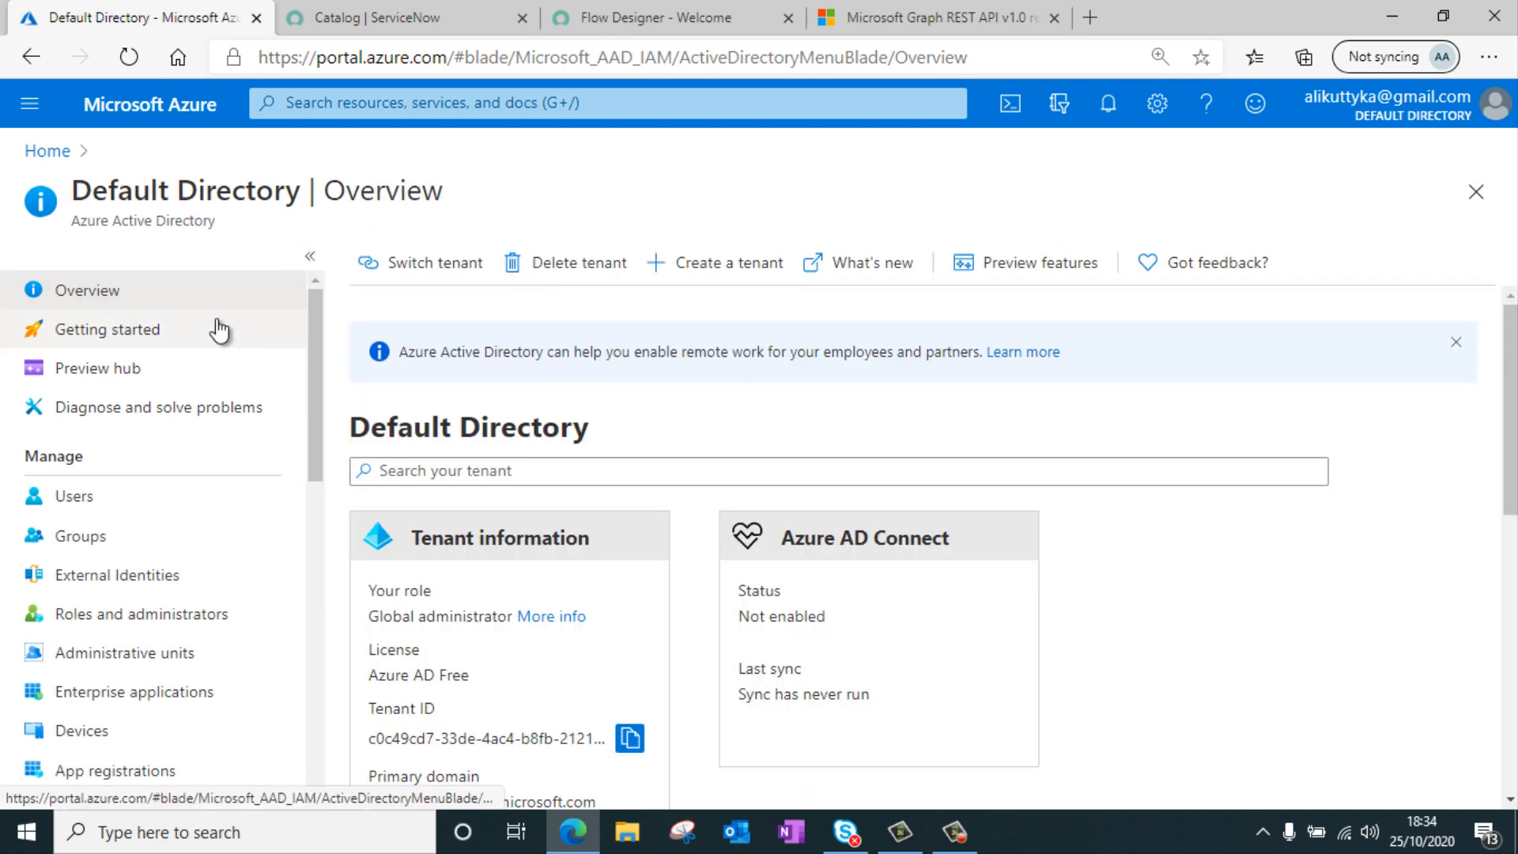
pyautogui.scroll(-3, 218, 340)
pyautogui.click(166, 609)
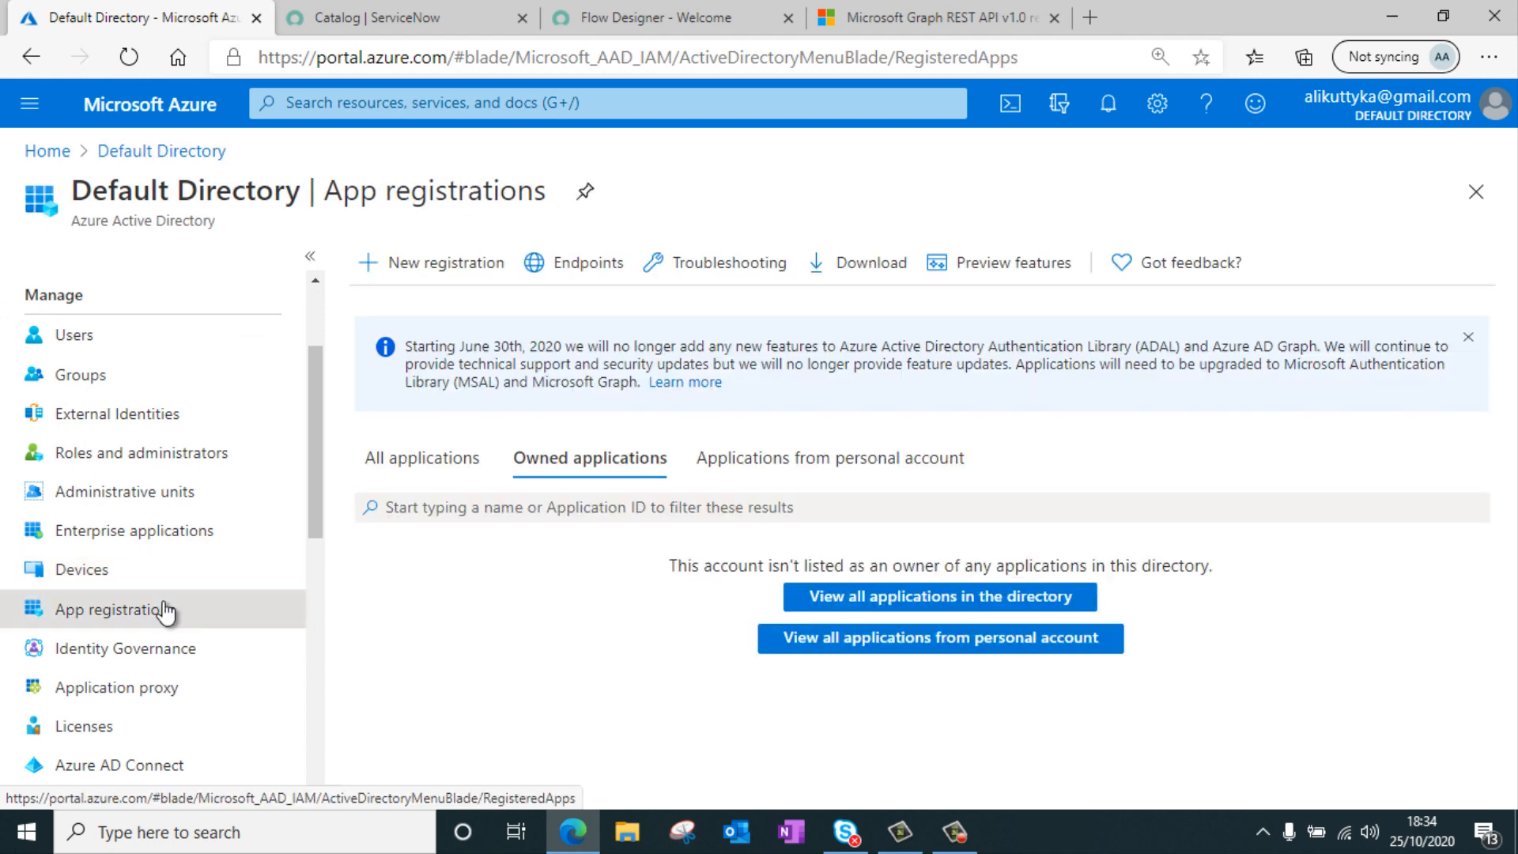
pyautogui.click(447, 262)
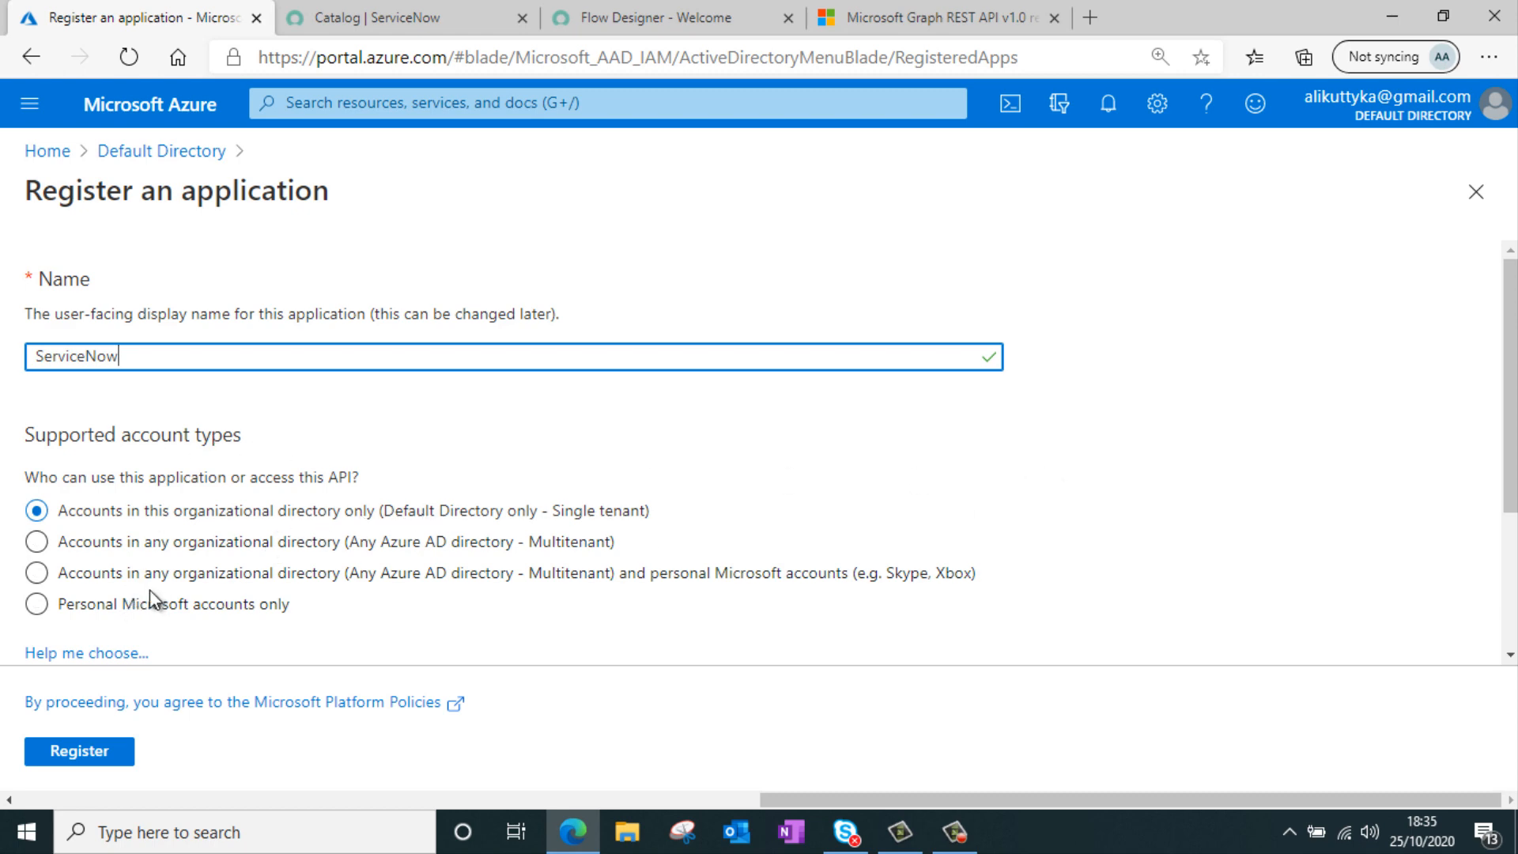
pyautogui.click(93, 753)
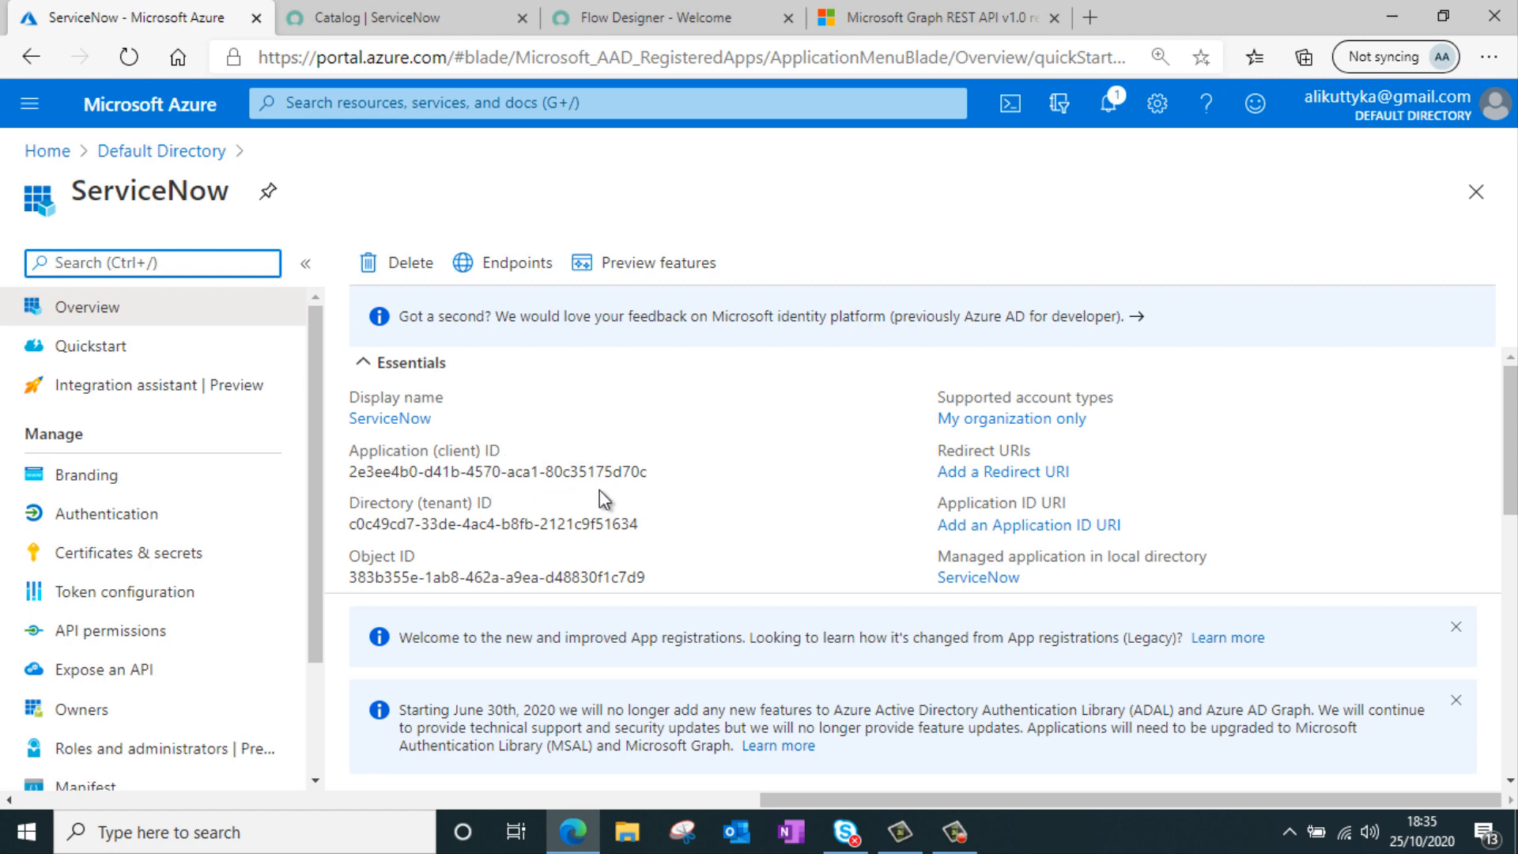
# Open the application's endpoints list to review the OAuth 2.0 URLs, then close it
pyautogui.click(501, 263)
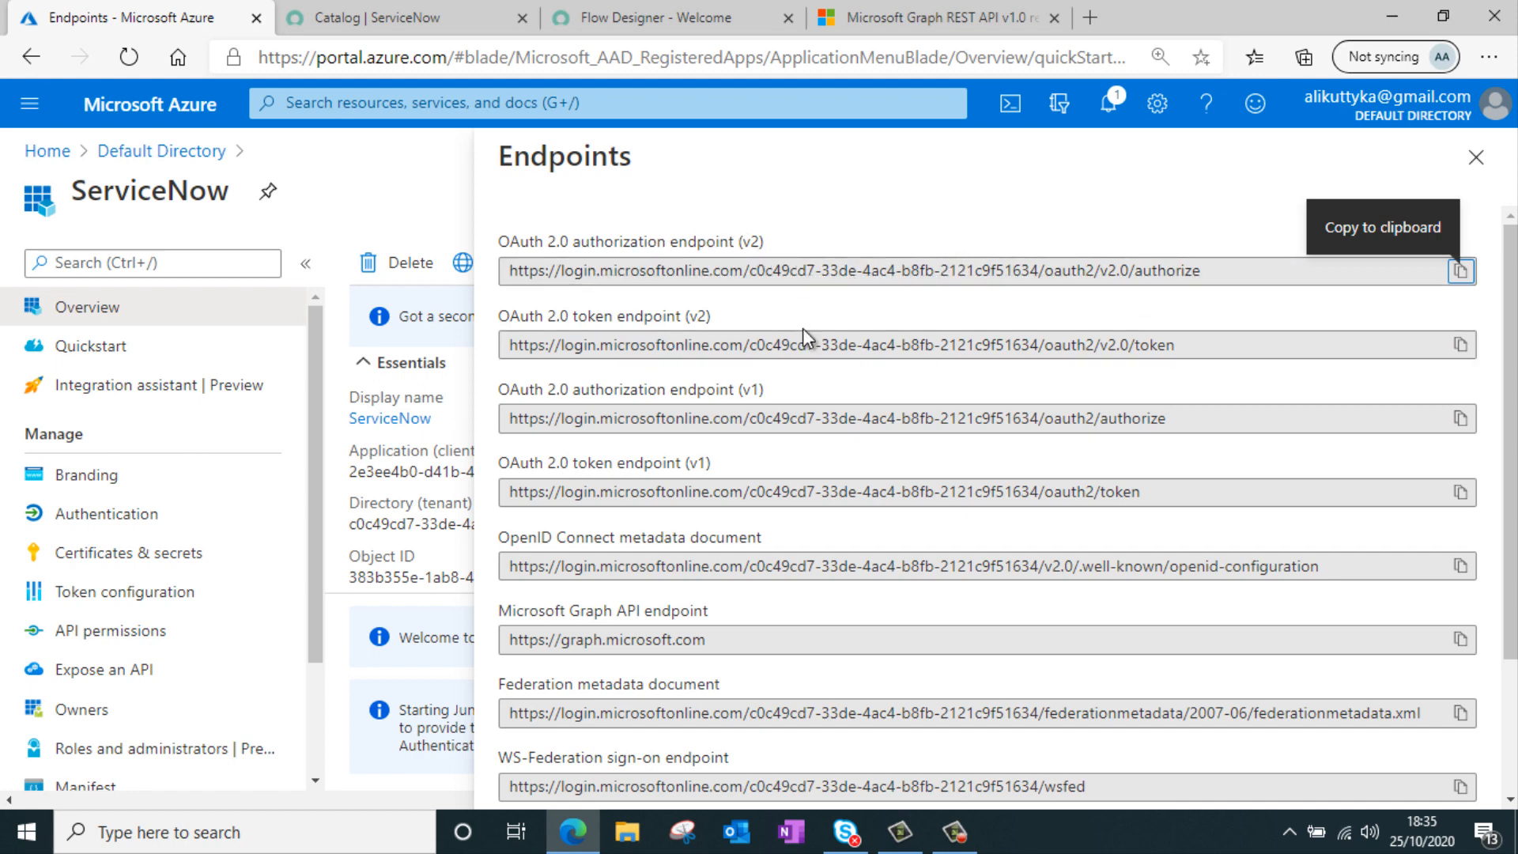
pyautogui.scroll(-2, 722, 383)
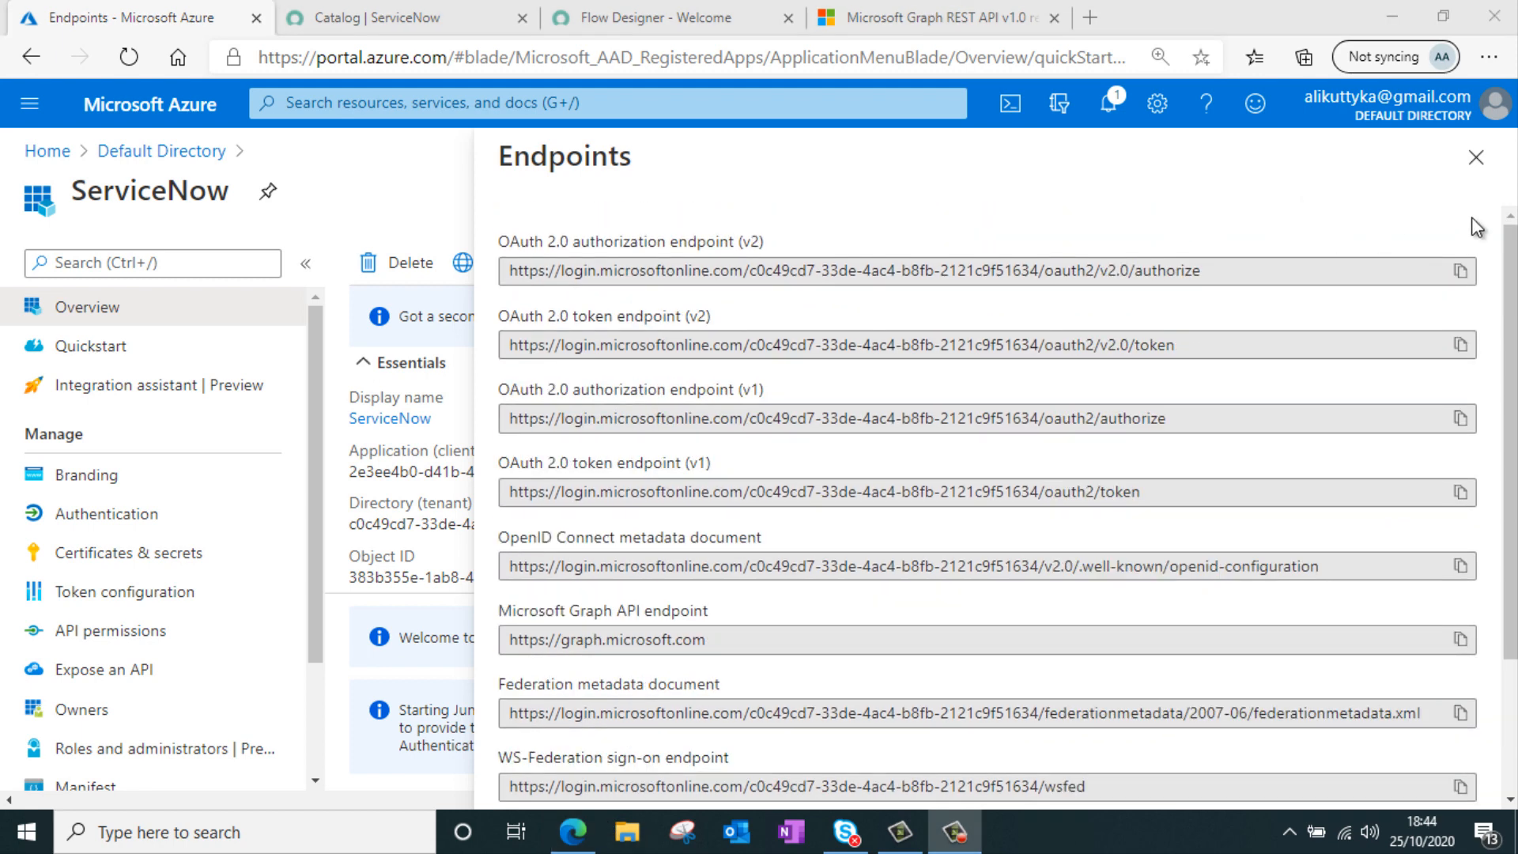
pyautogui.click(1476, 157)
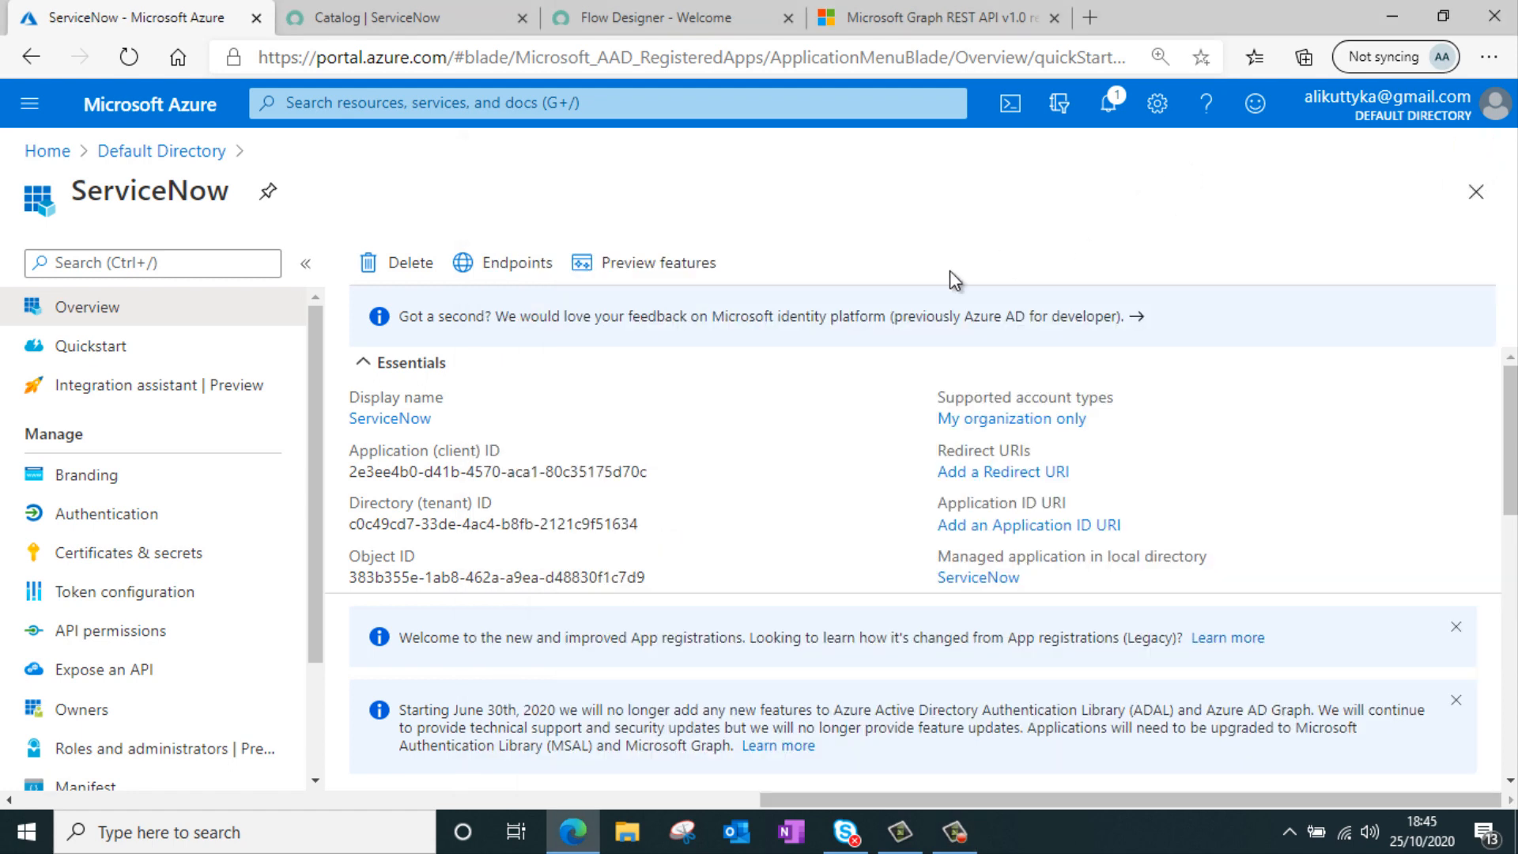
# Request Microsoft Graph API permissions for the app and select Group.ReadWrite.All under Group
pyautogui.click(131, 629)
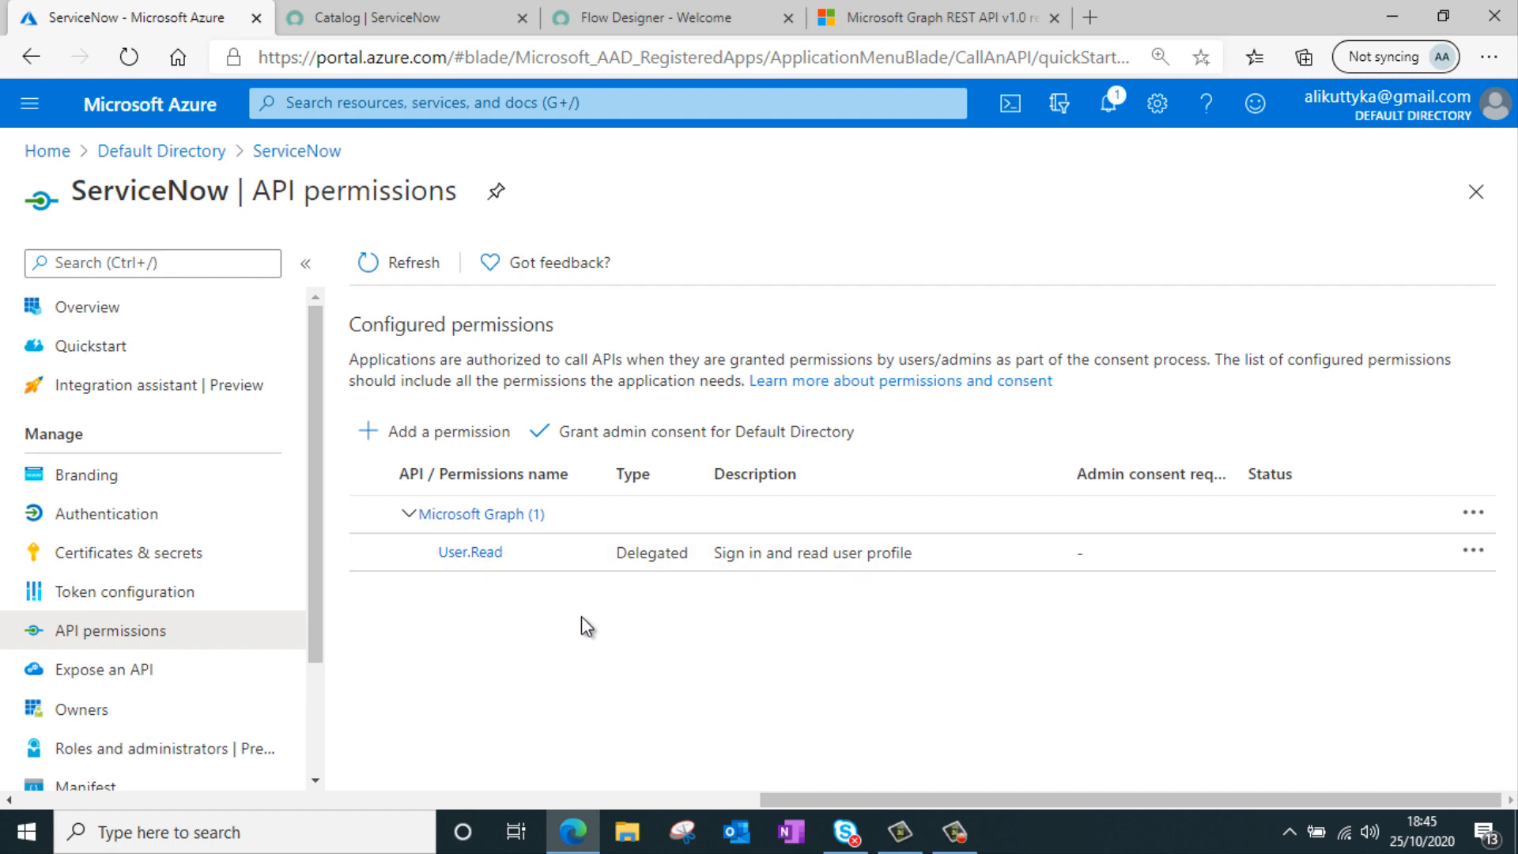
pyautogui.click(464, 521)
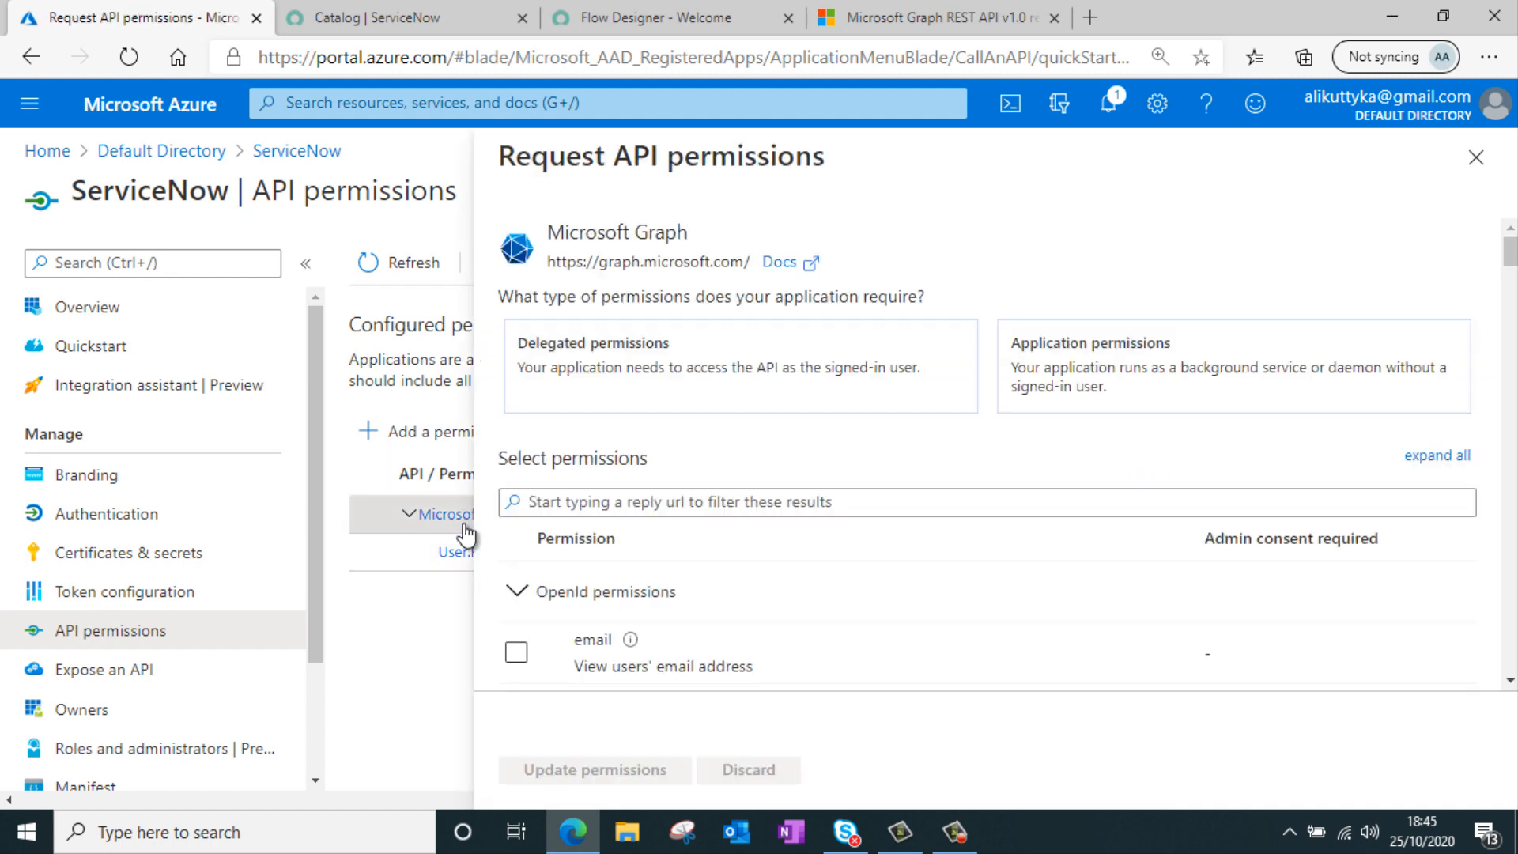
pyautogui.scroll(-3, 1023, 363)
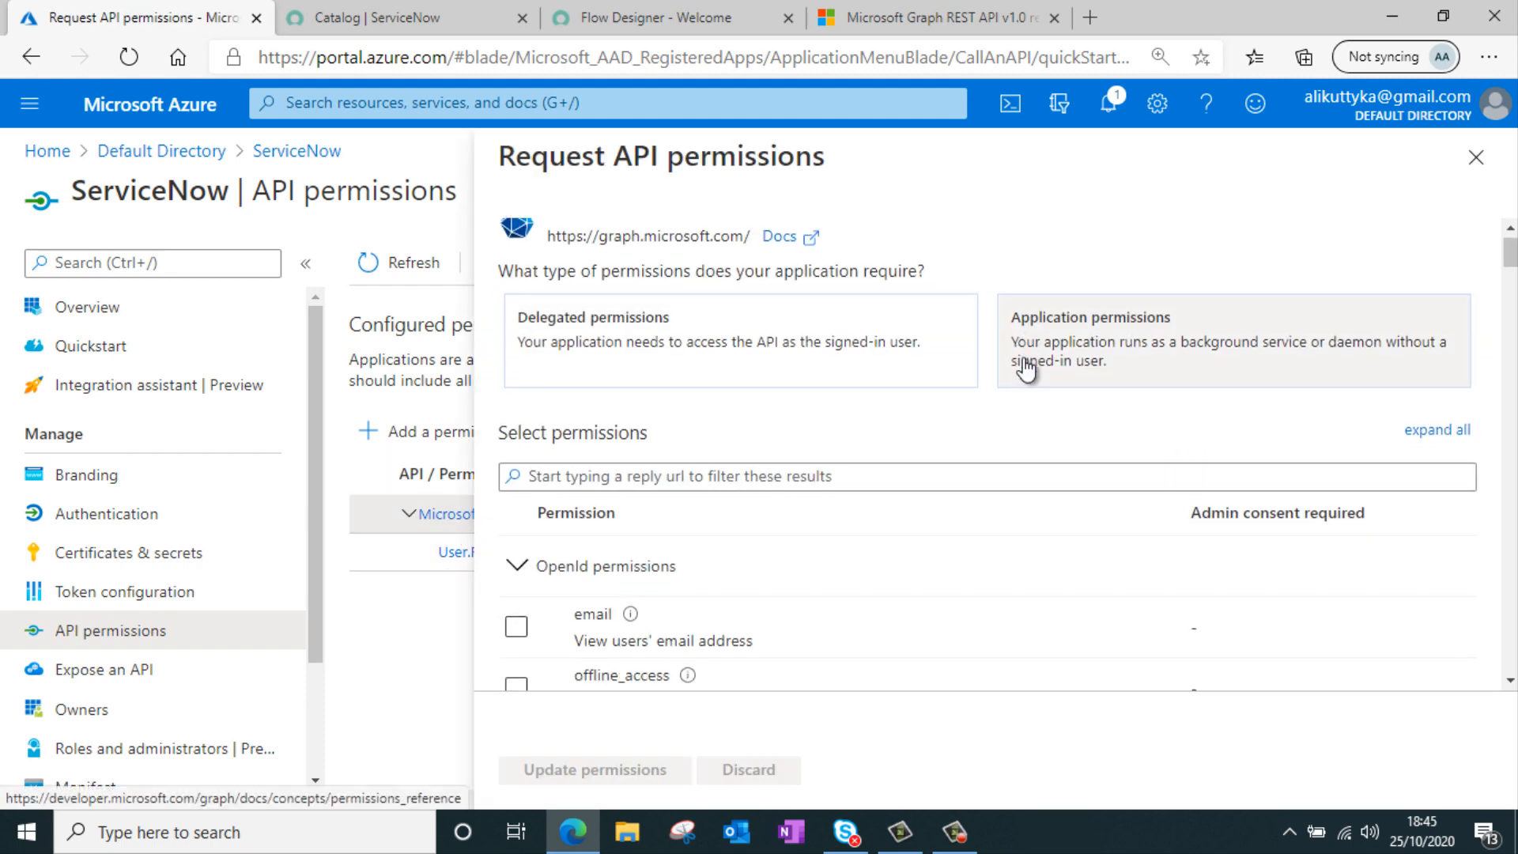
pyautogui.scroll(-8, 877, 425)
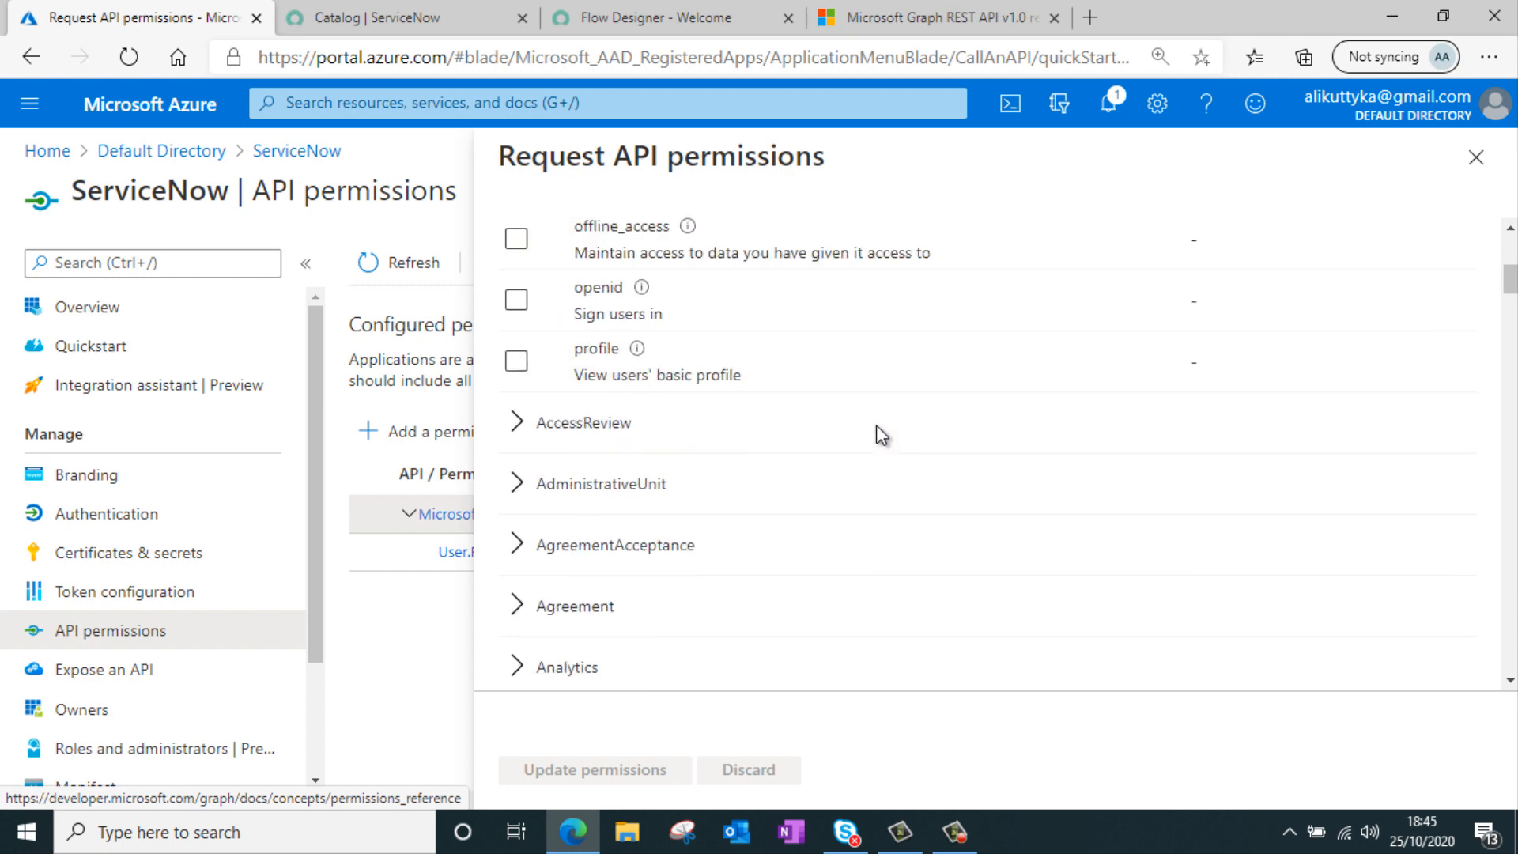
pyautogui.scroll(-8, 885, 415)
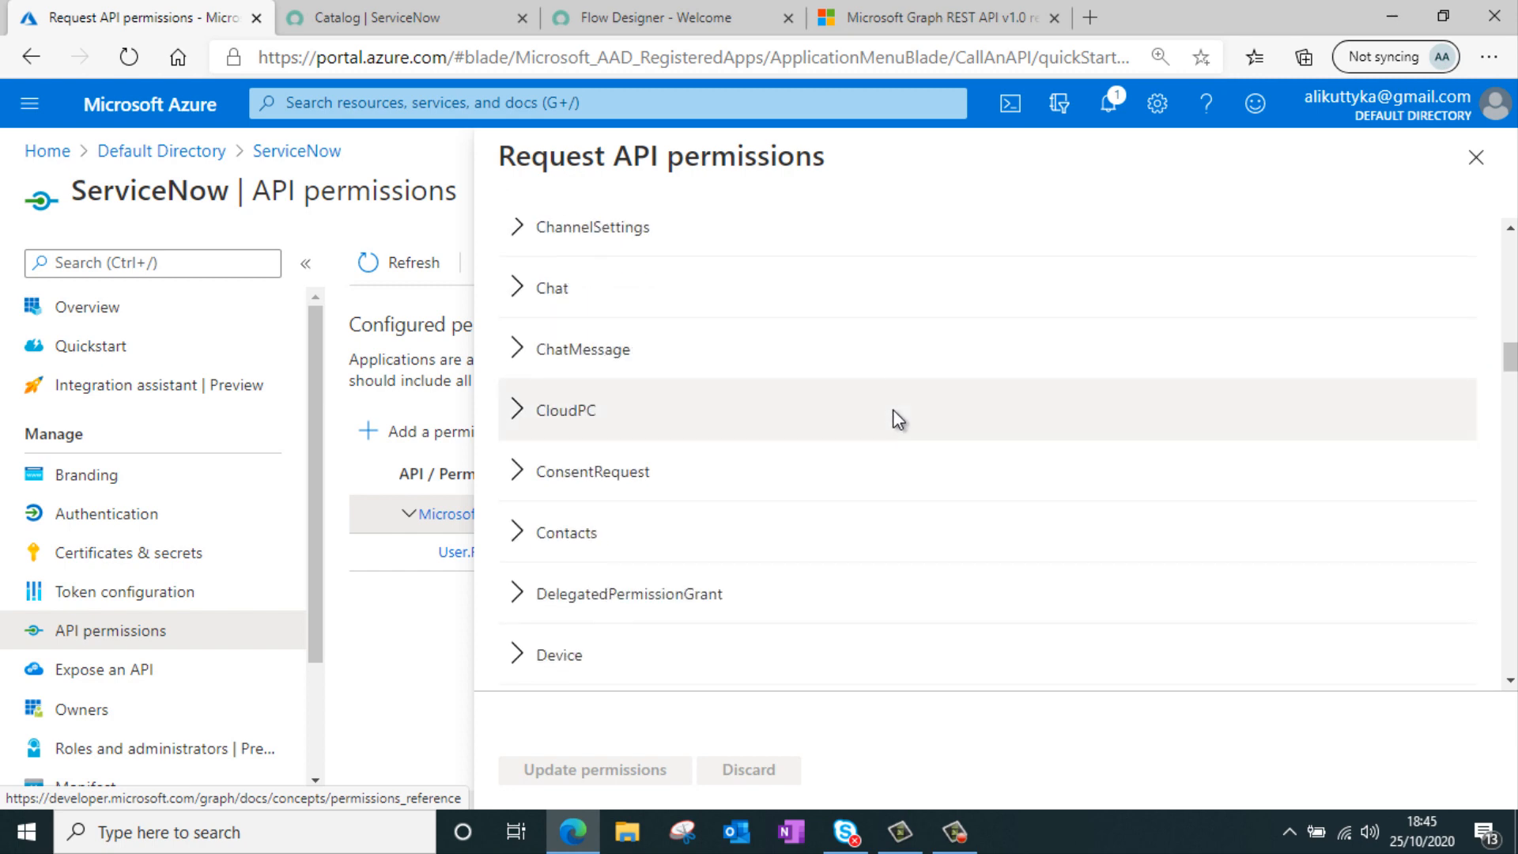
pyautogui.scroll(-12, 893, 409)
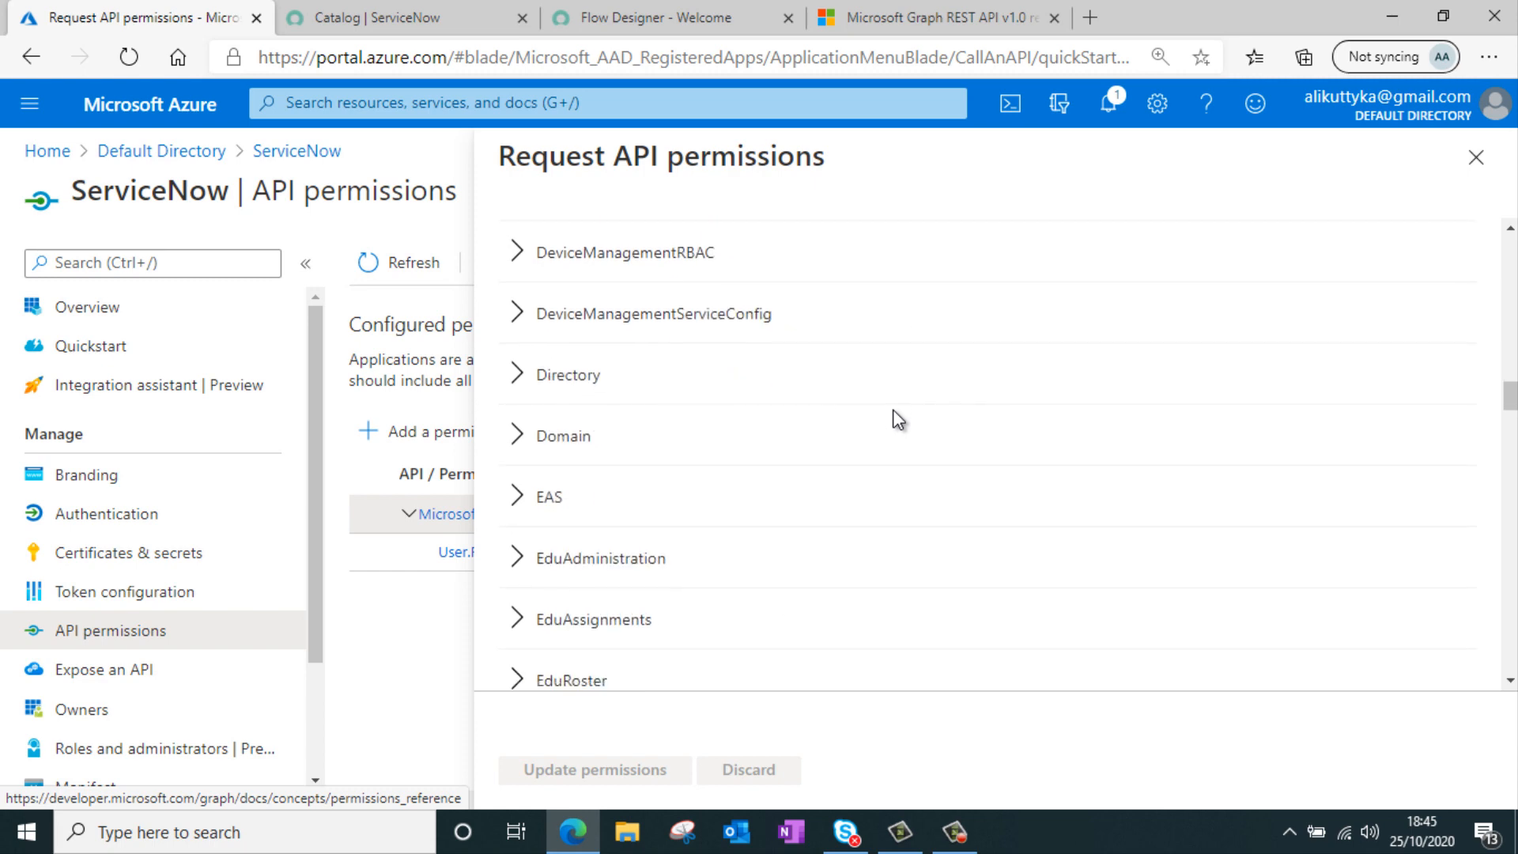
pyautogui.scroll(-6, 895, 418)
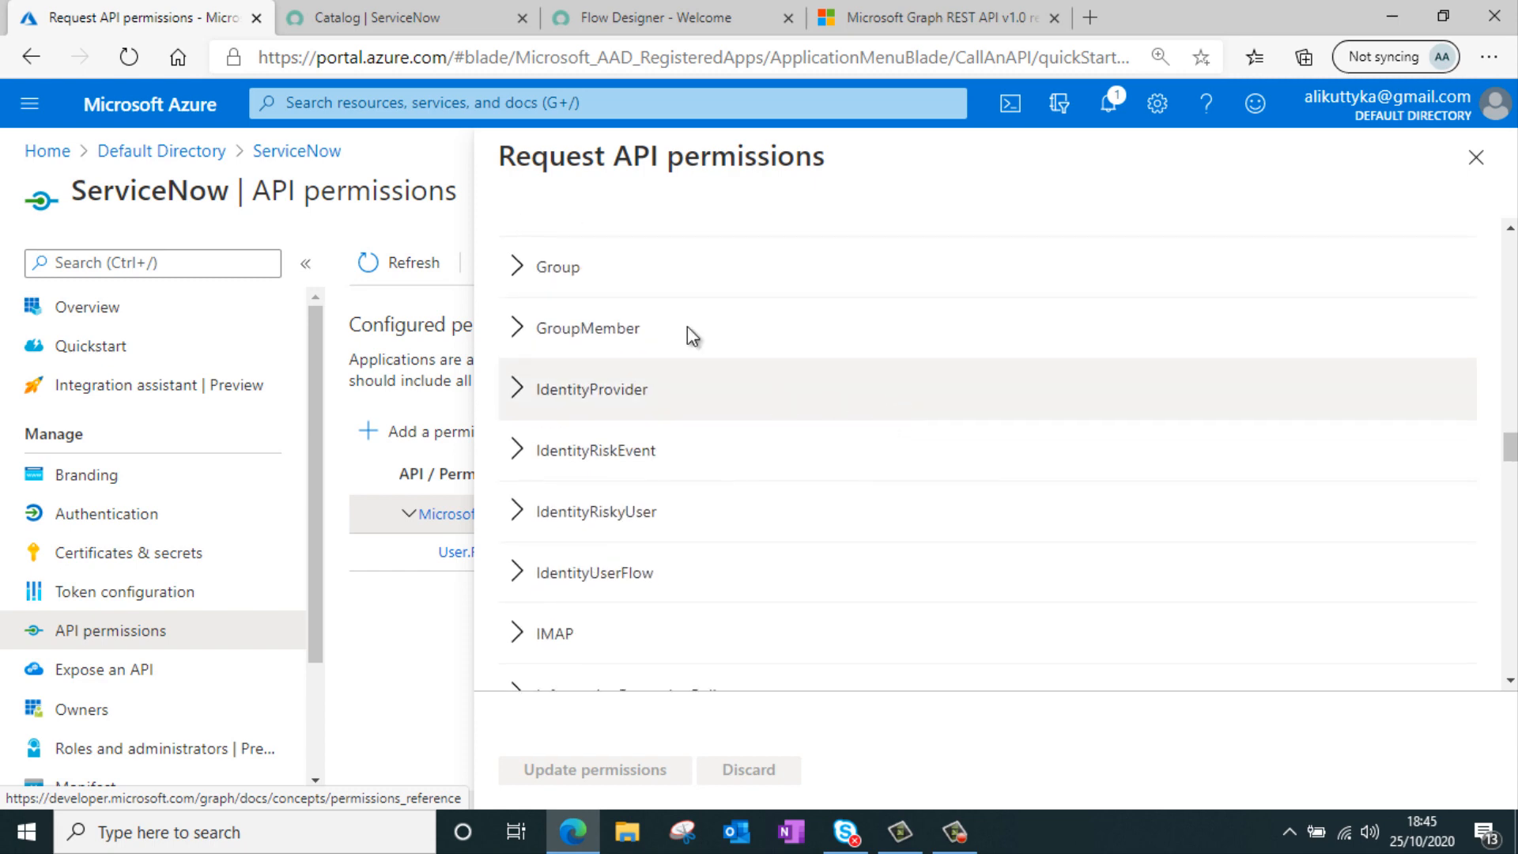
pyautogui.click(524, 284)
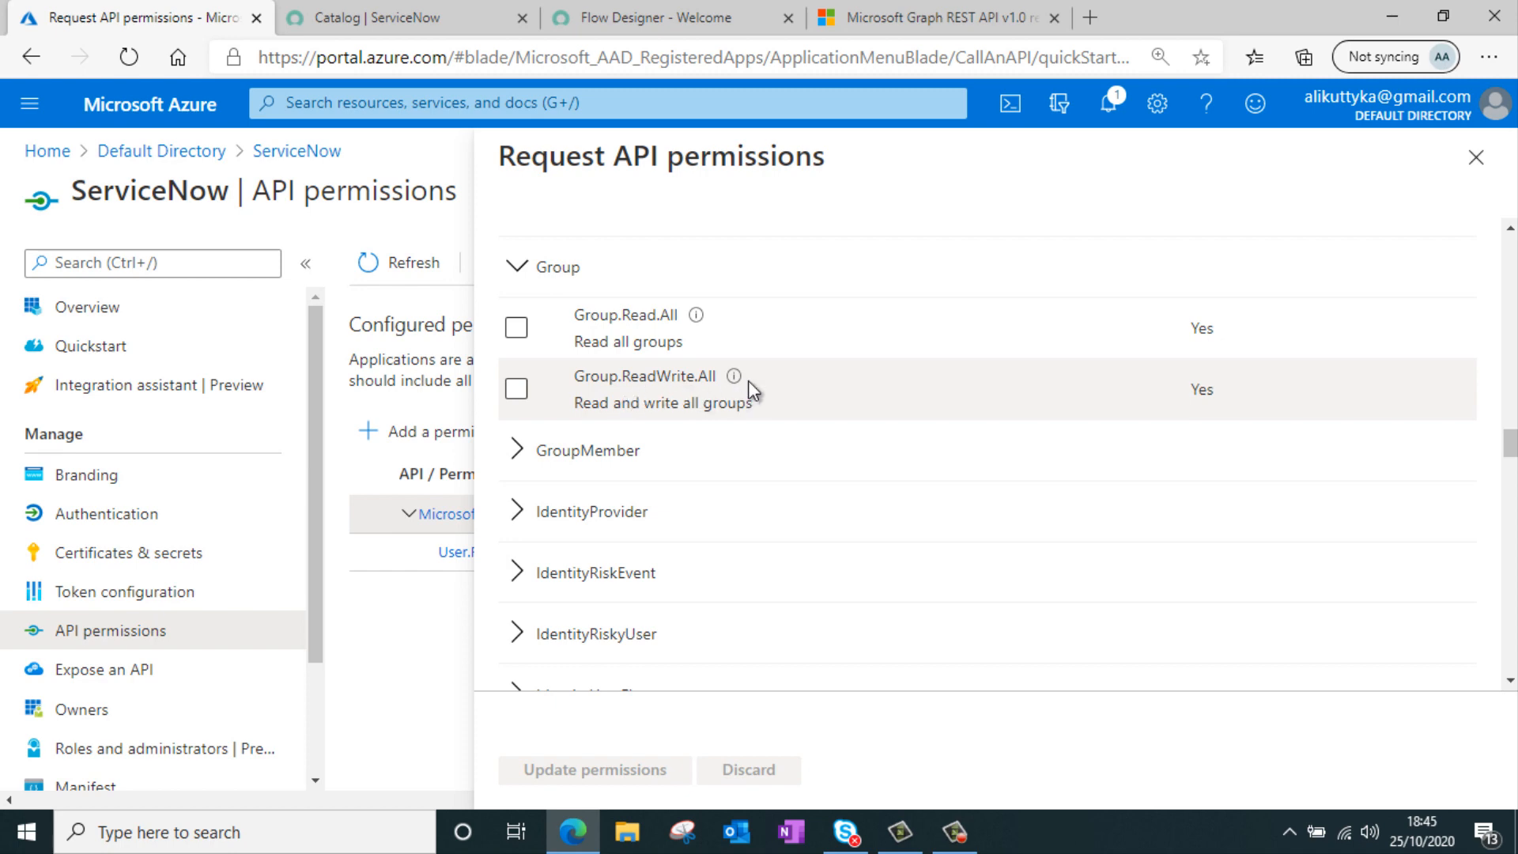
pyautogui.click(516, 391)
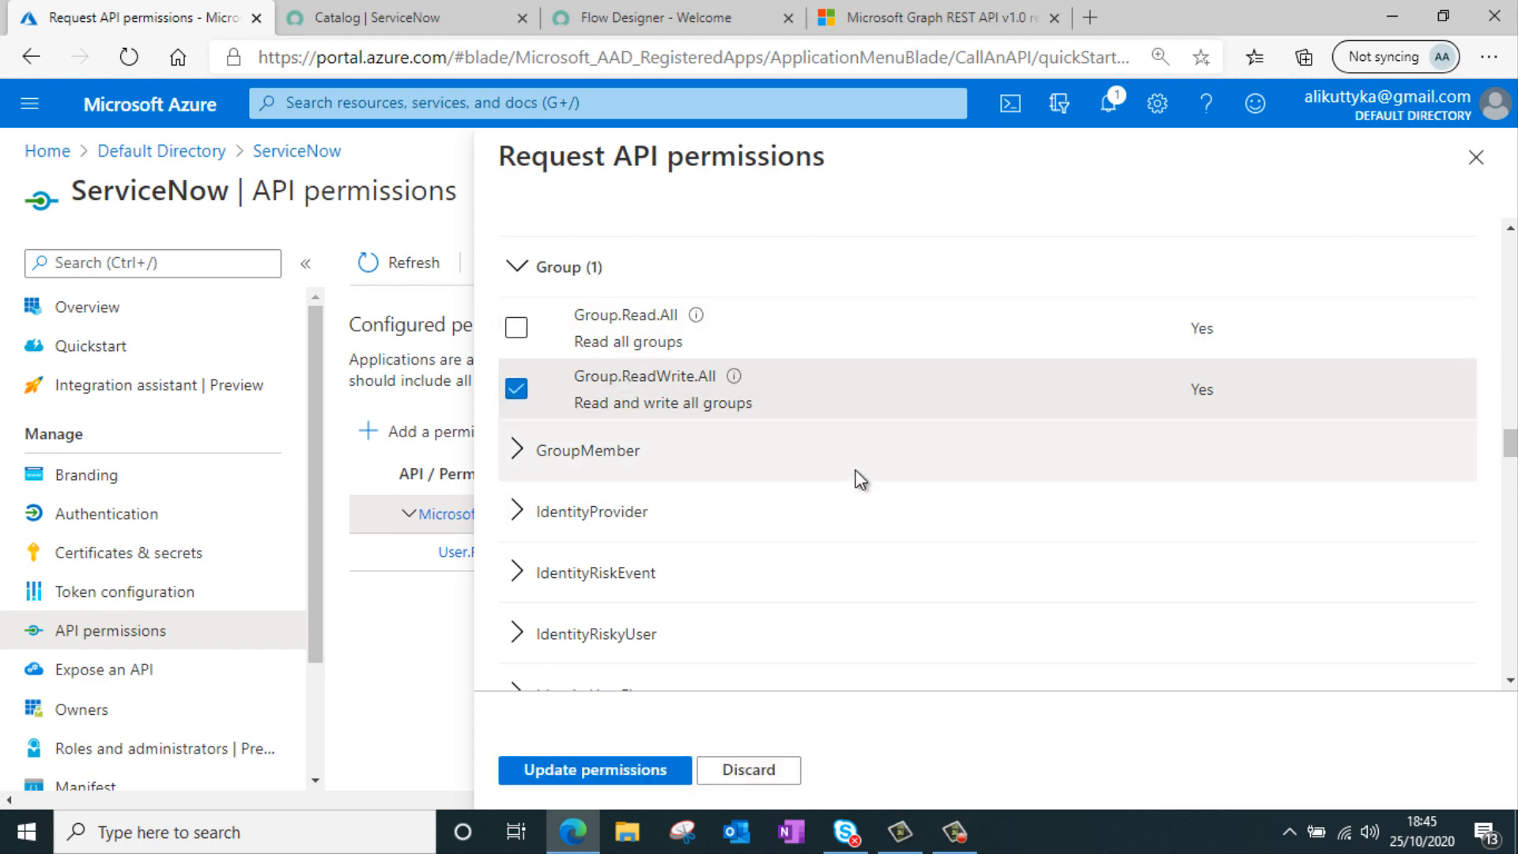
# Select User.ReadWrite.All under User and update the app's Microsoft Graph permissions
pyautogui.scroll(-7, 748, 427)
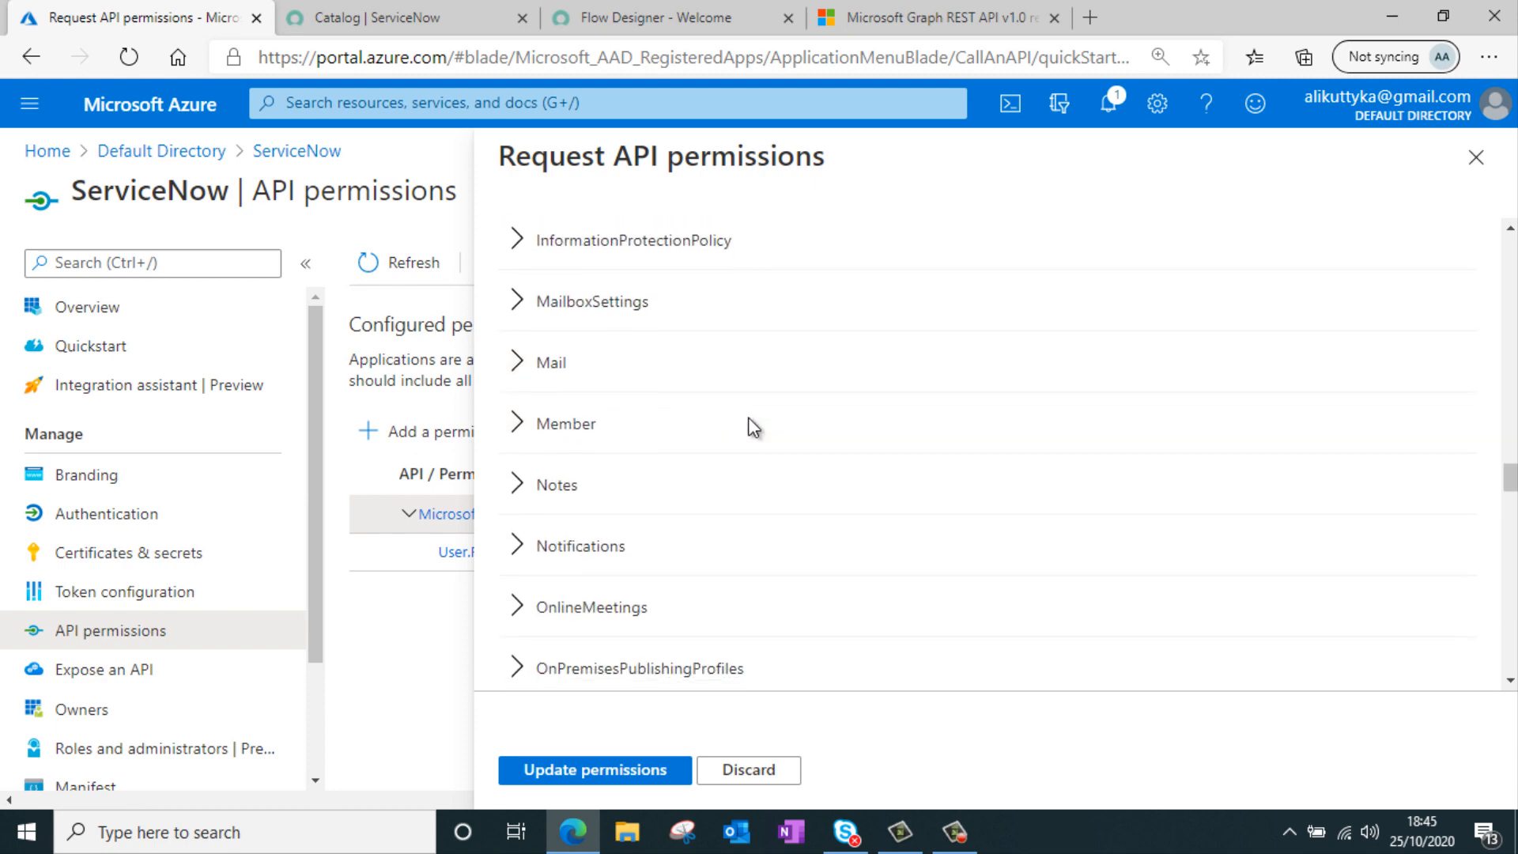
pyautogui.scroll(-10, 754, 427)
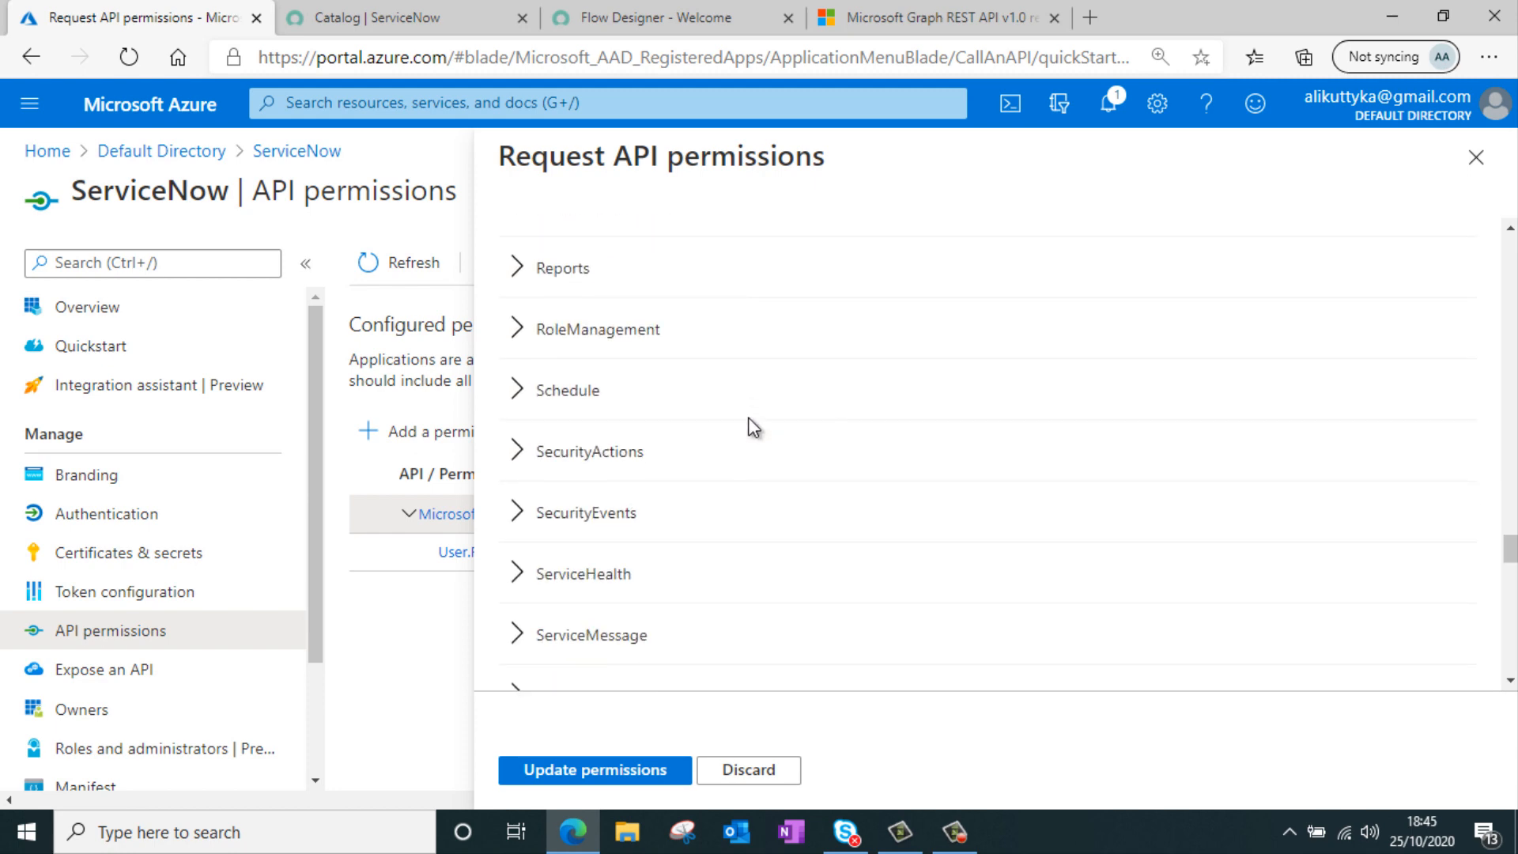
pyautogui.scroll(-10, 753, 427)
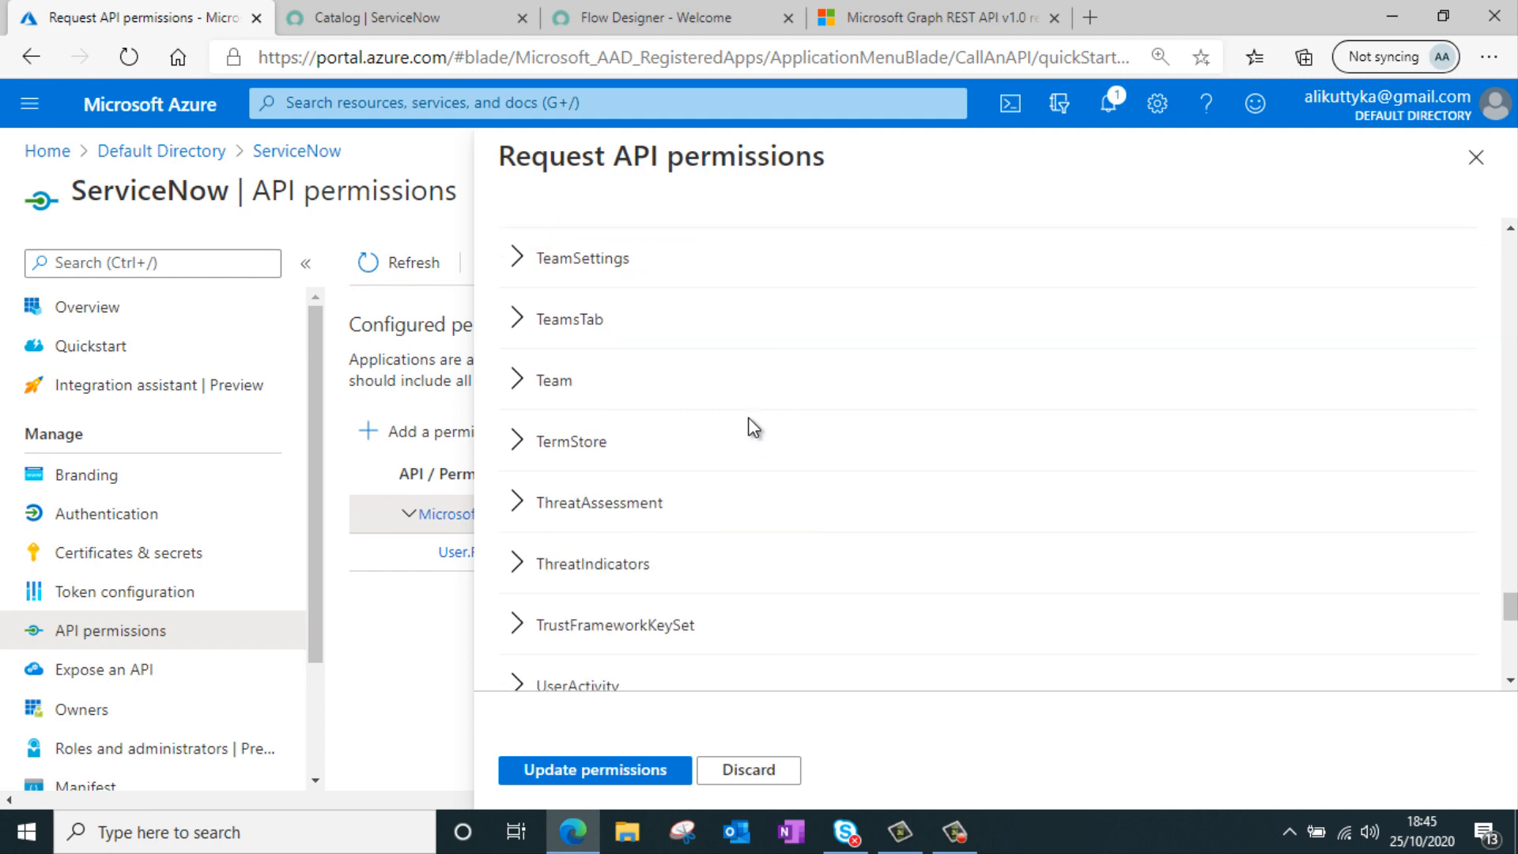
pyautogui.scroll(-10, 753, 426)
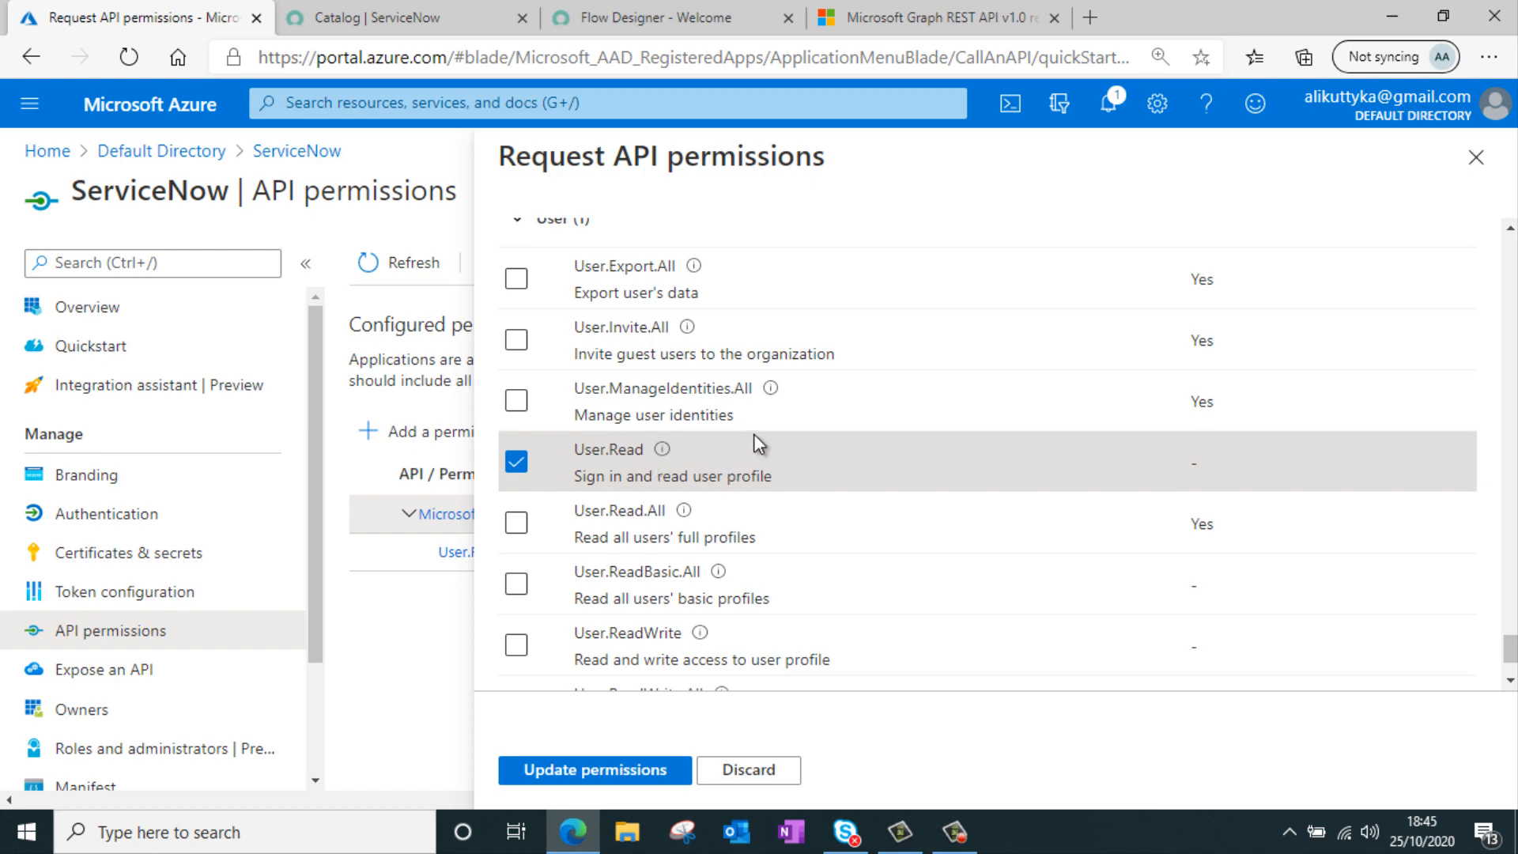
pyautogui.scroll(-2, 699, 447)
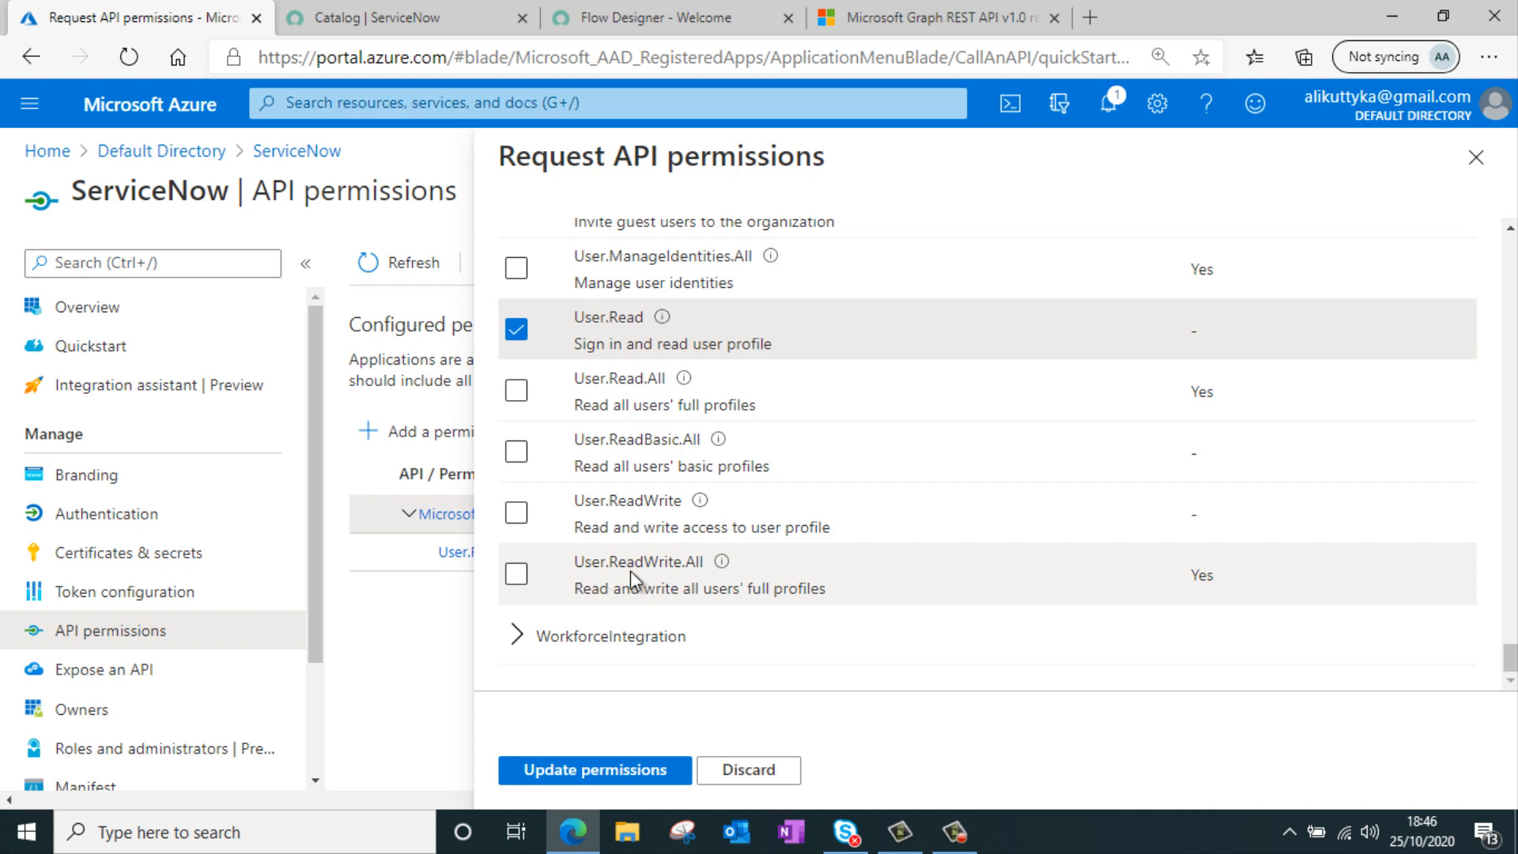
pyautogui.click(515, 573)
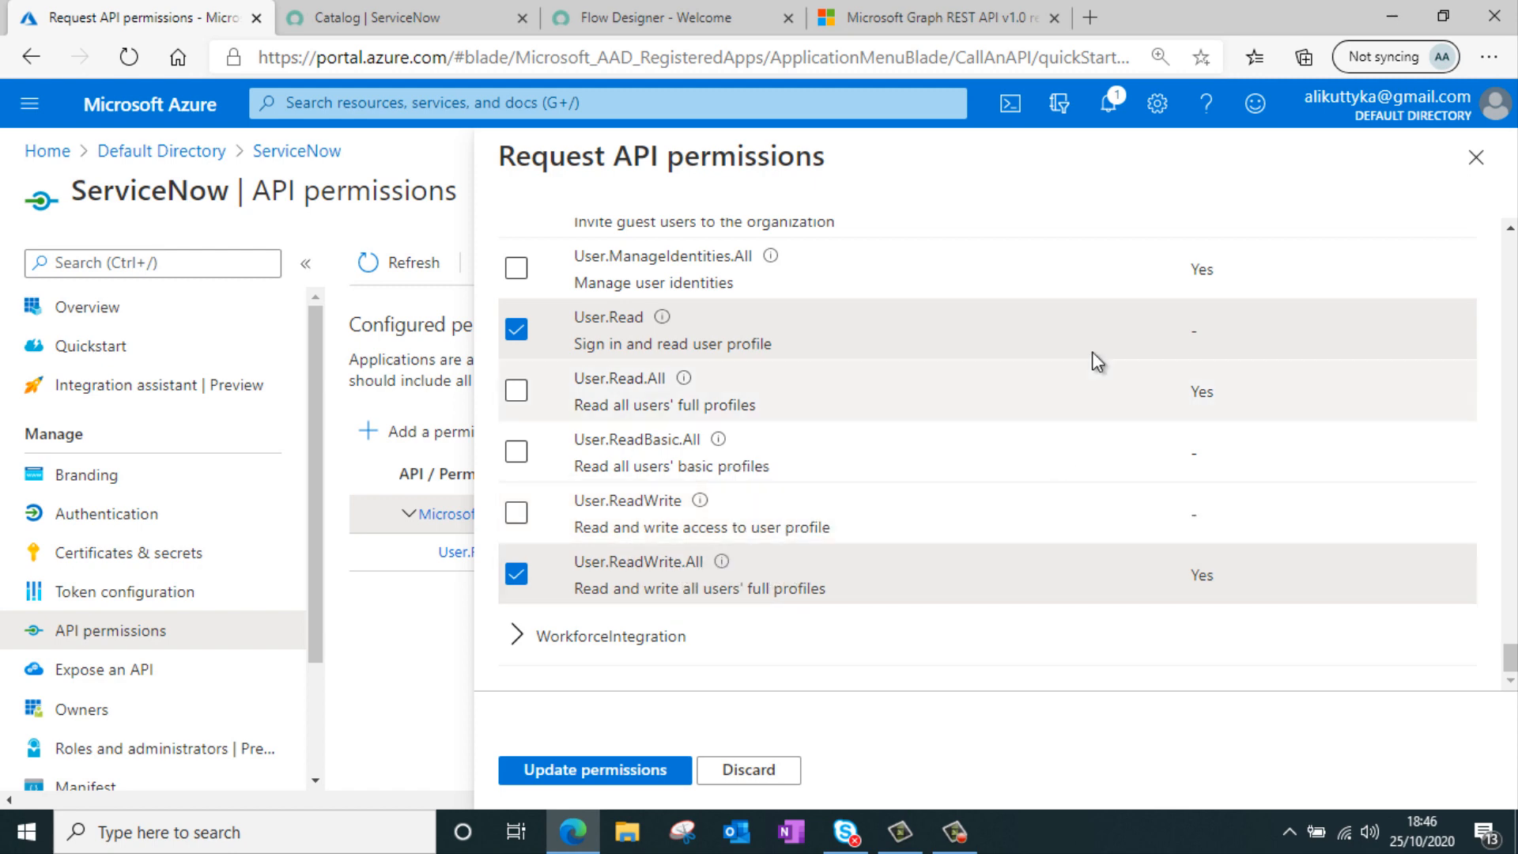
pyautogui.click(576, 771)
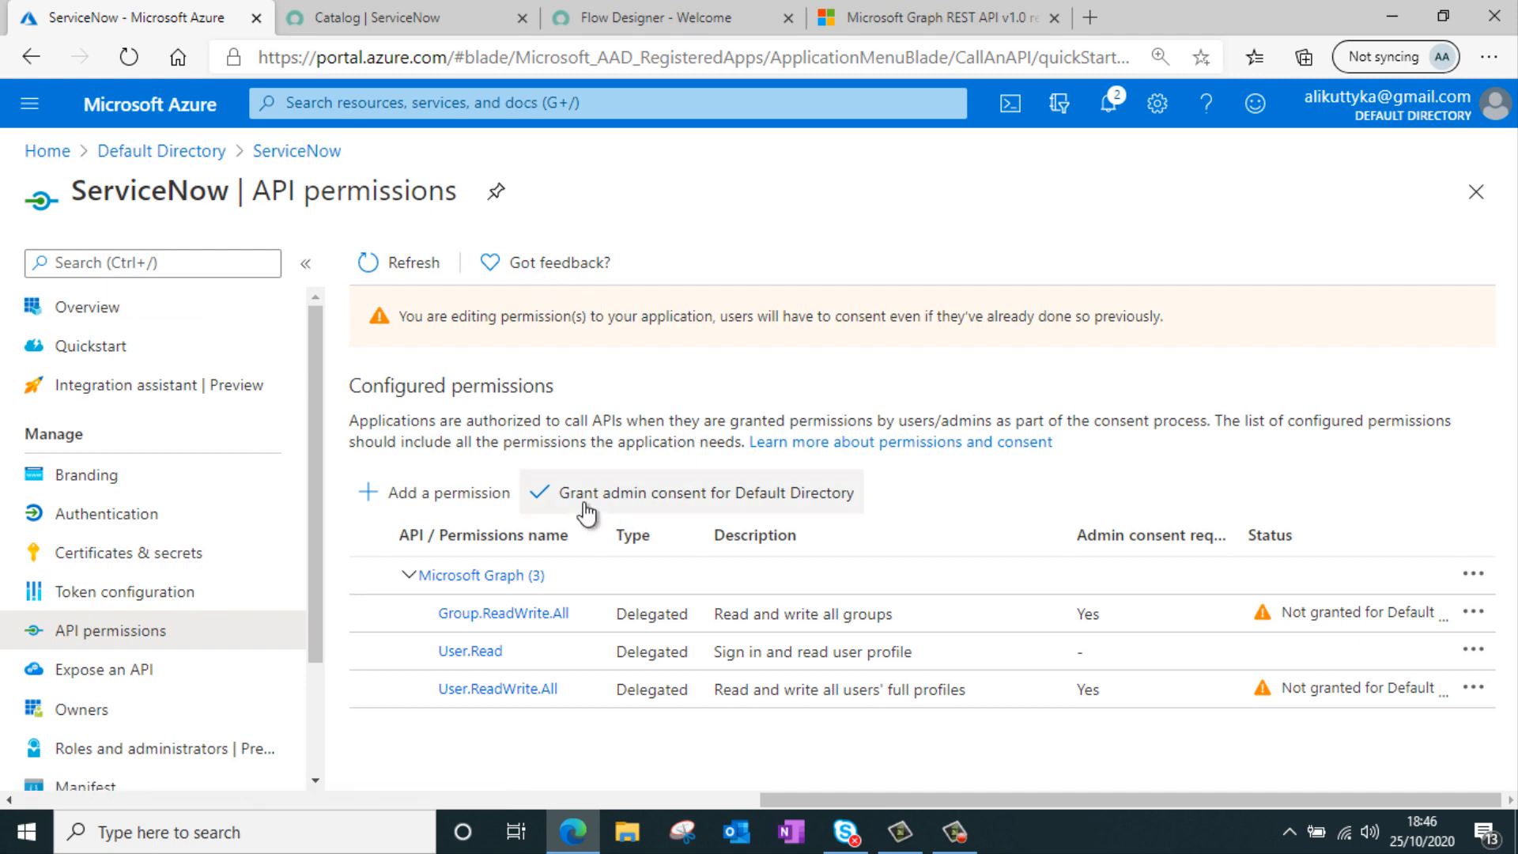
# Grant admin consent for Default Directory to the configured permissions
pyautogui.click(697, 499)
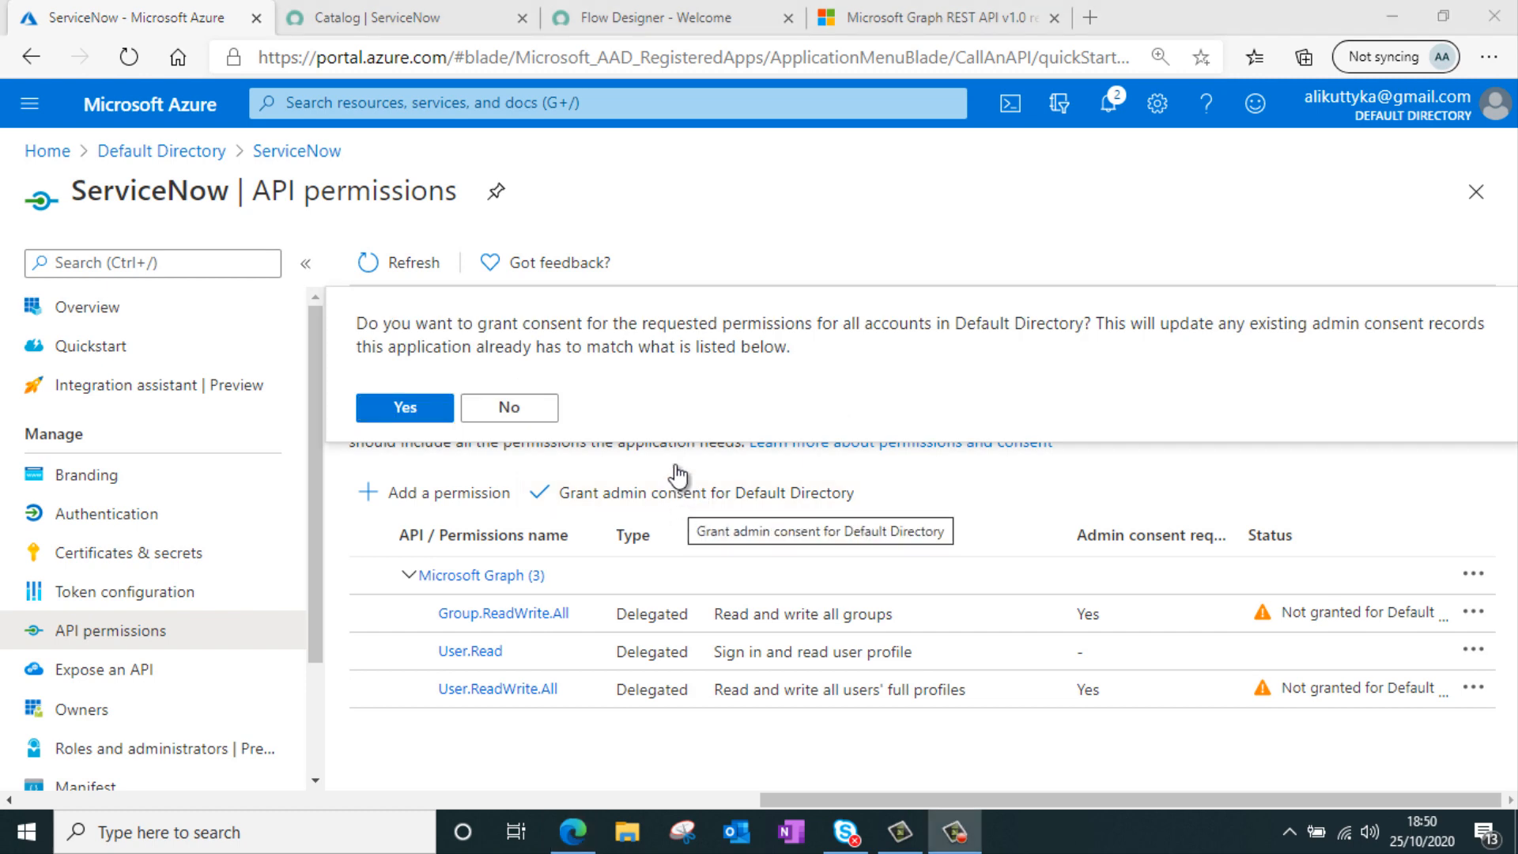
pyautogui.click(409, 407)
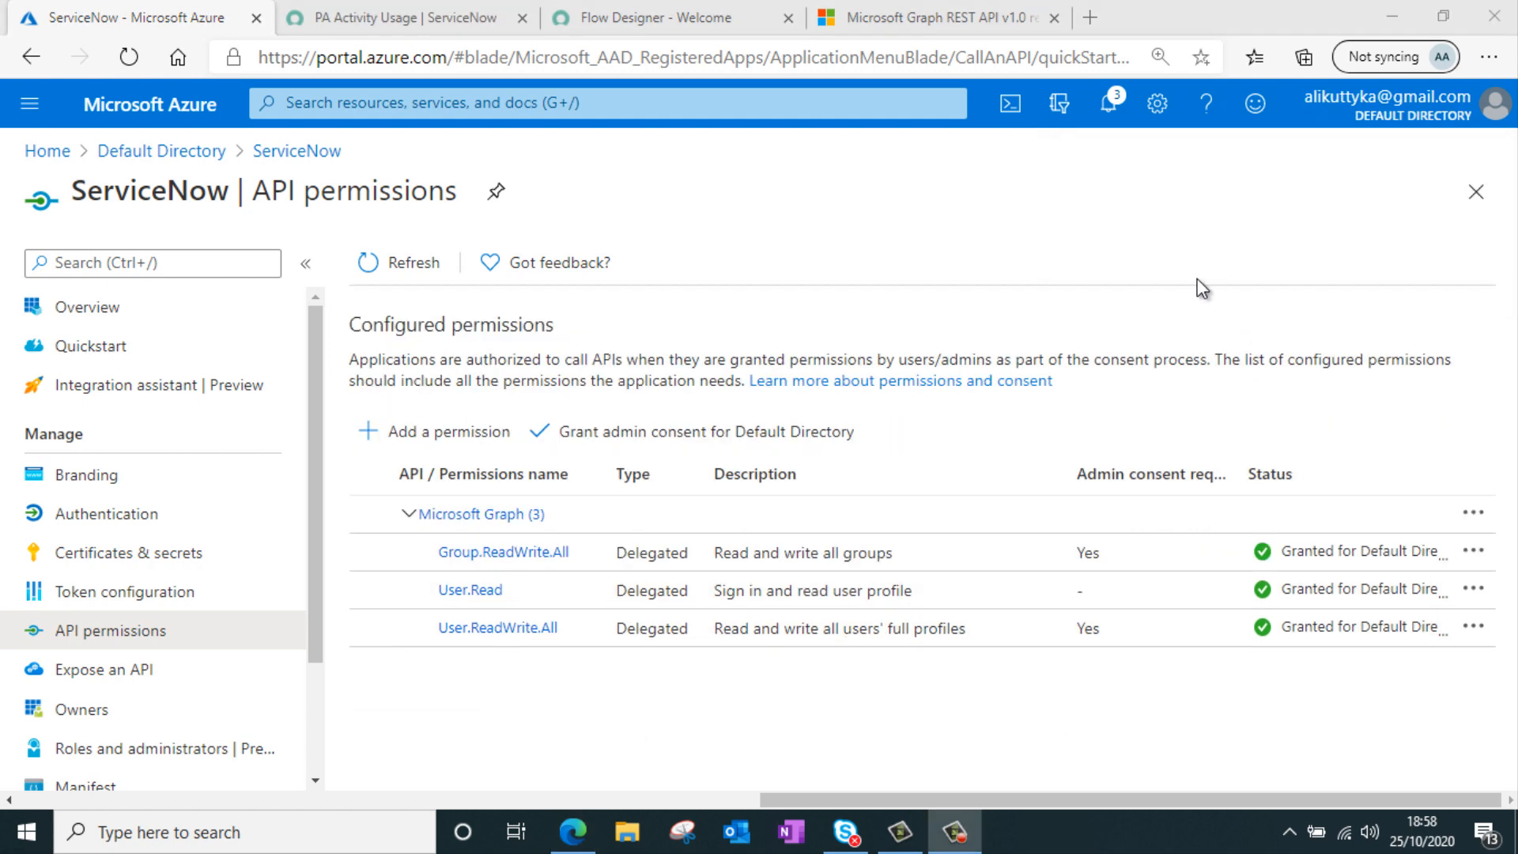
pyautogui.click(132, 534)
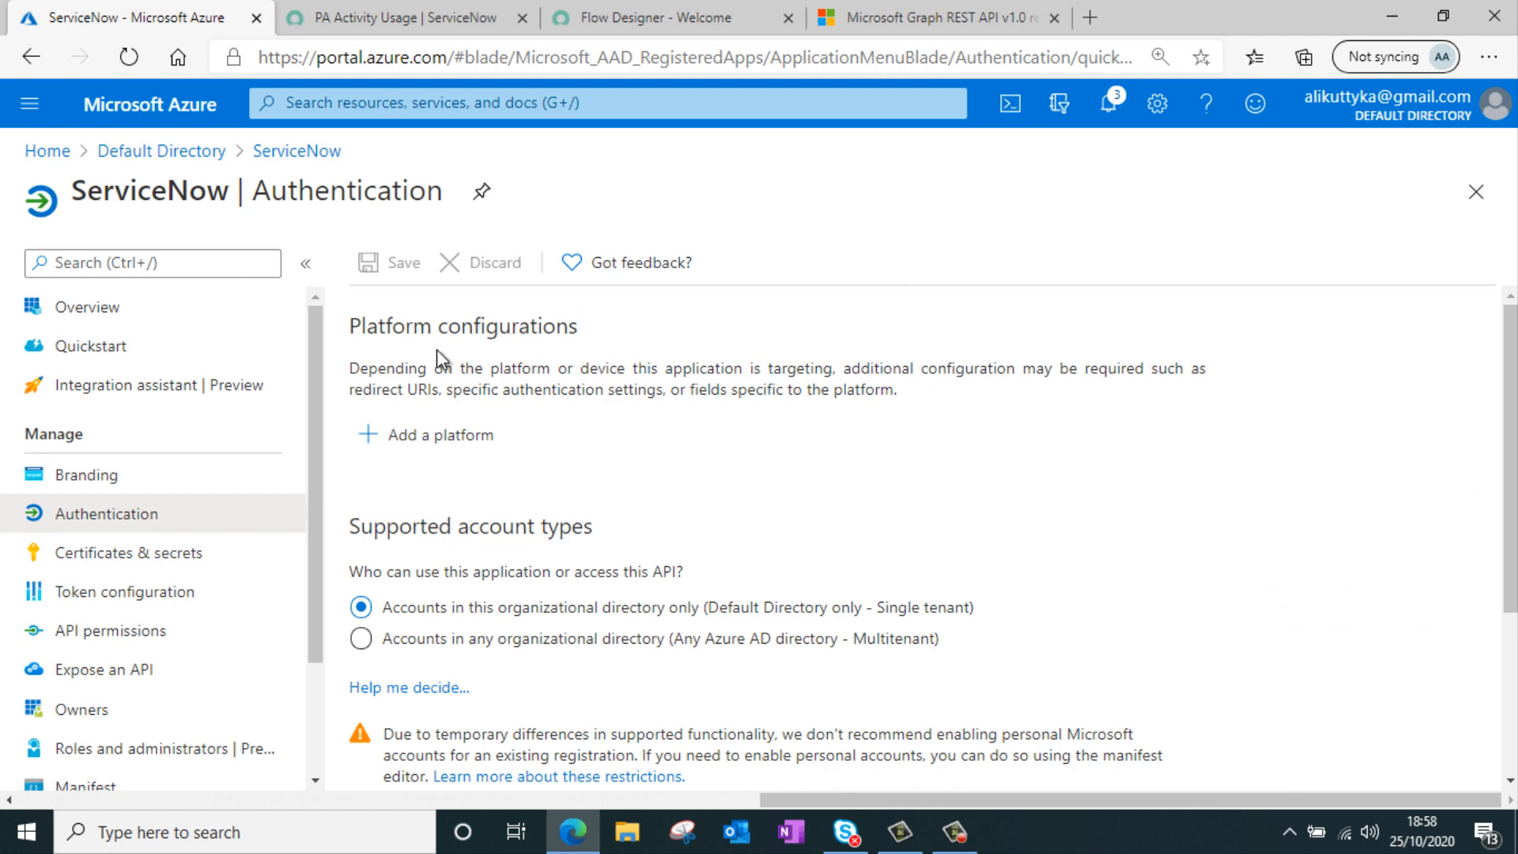
pyautogui.click(436, 437)
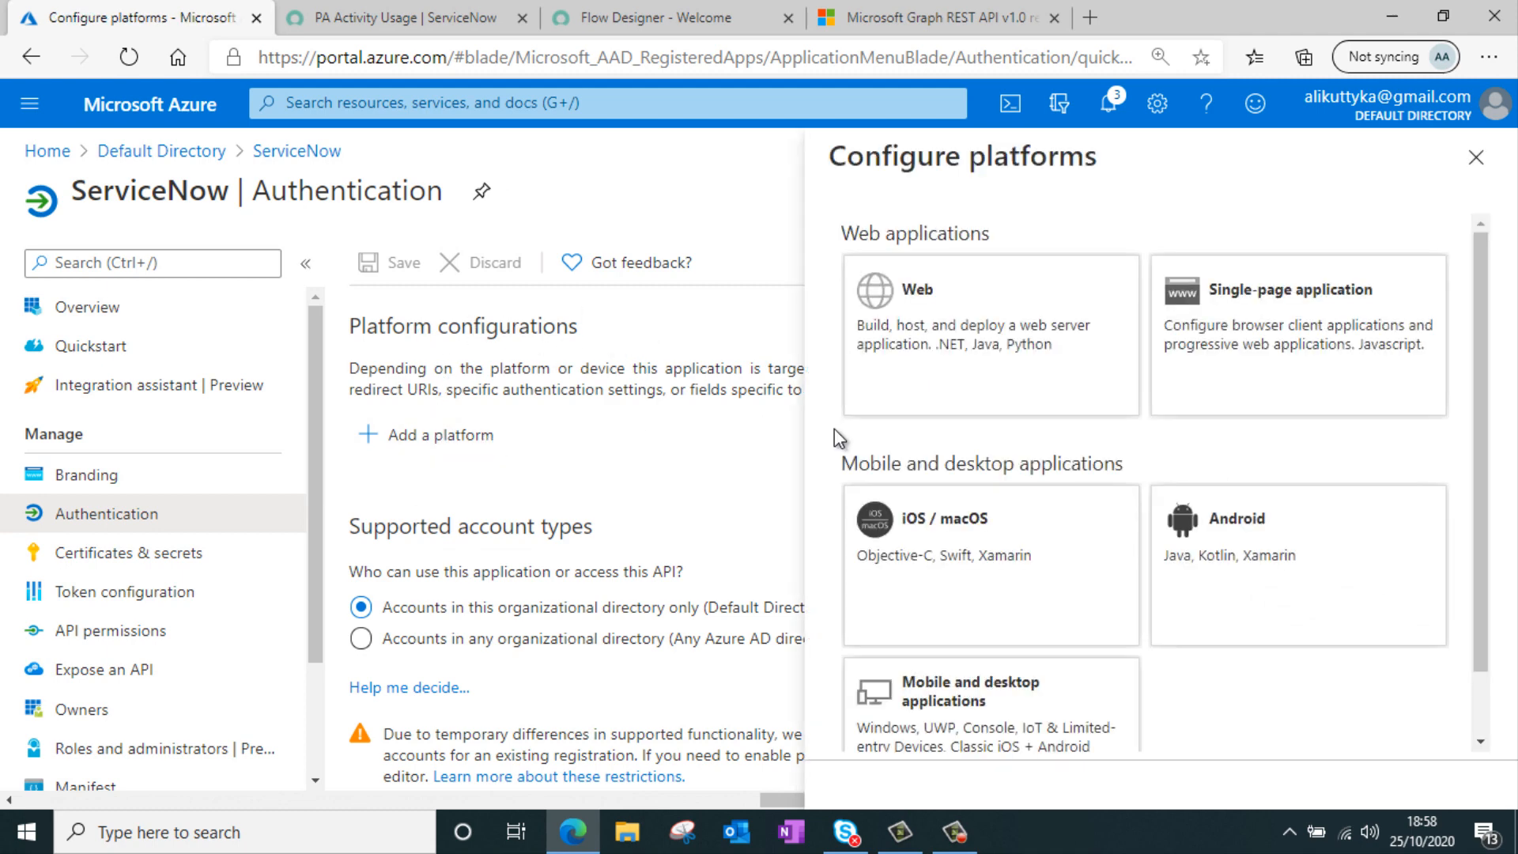
pyautogui.click(953, 371)
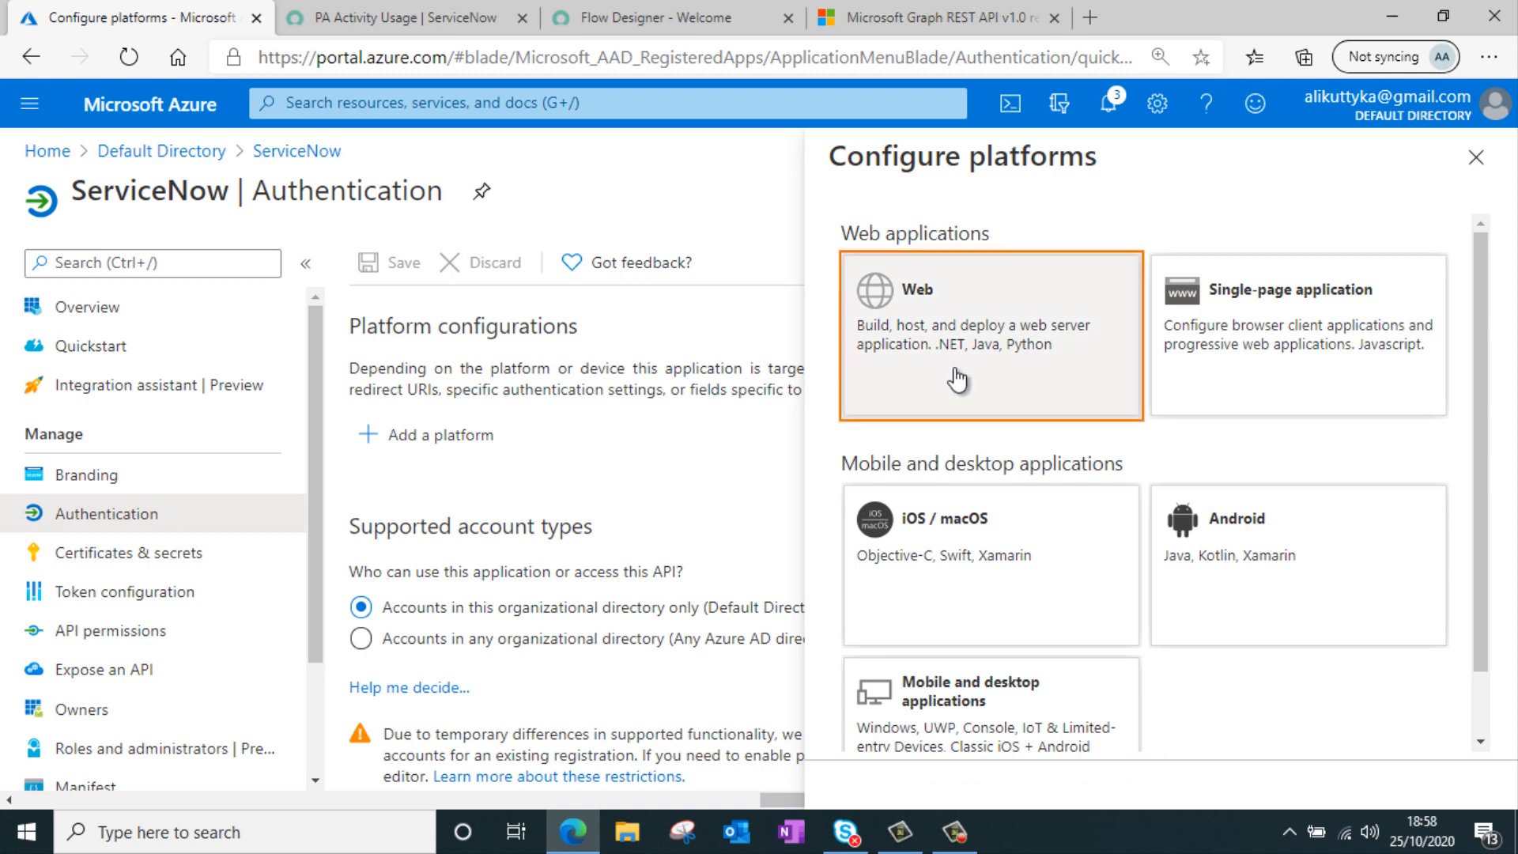
pyautogui.click(1052, 340)
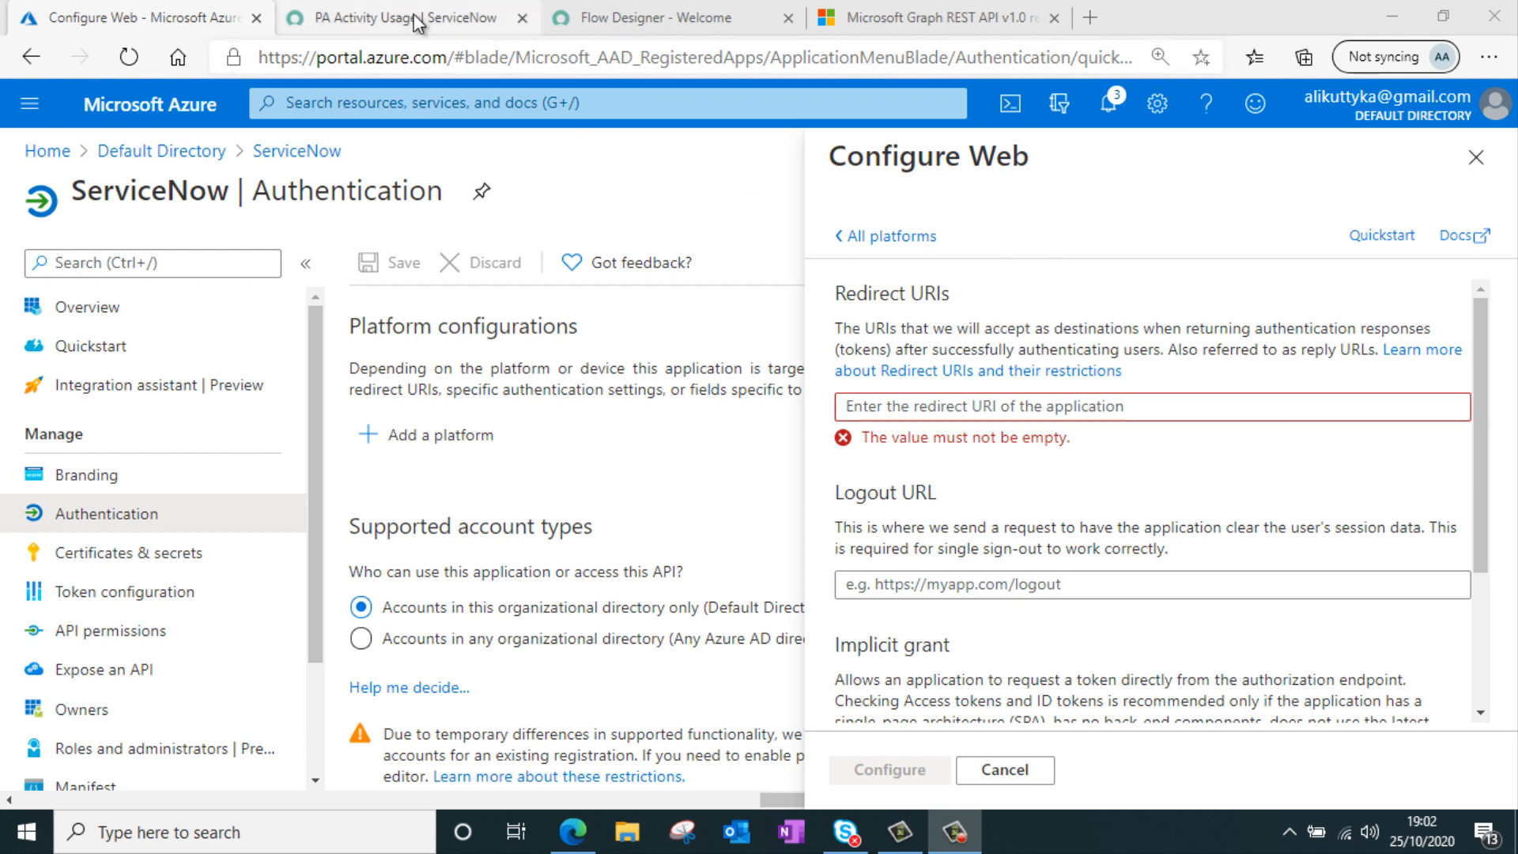
pyautogui.click(439, 28)
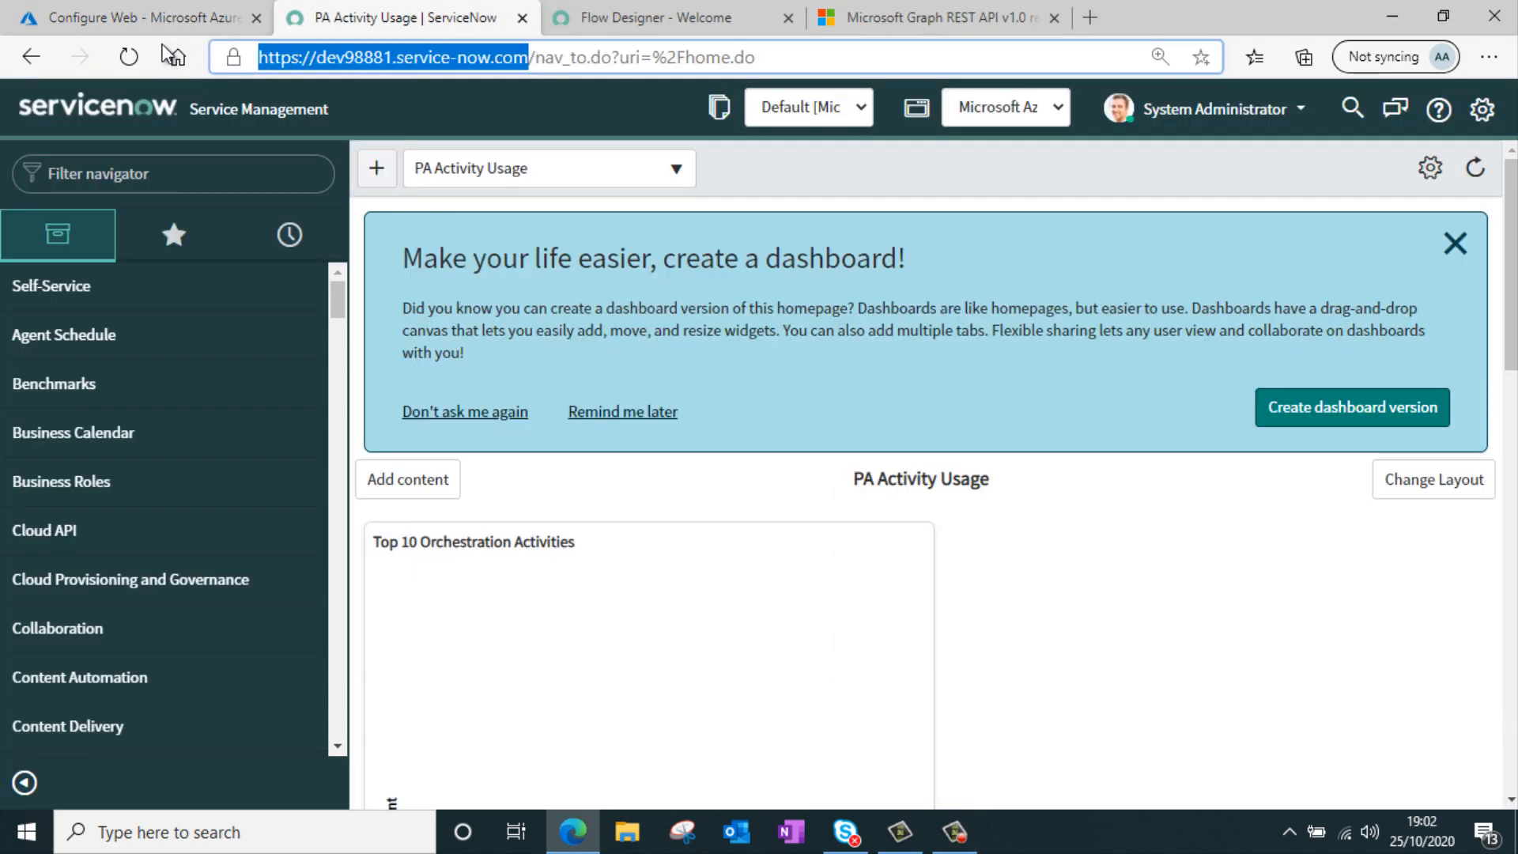
pyautogui.click(166, 24)
pyautogui.write('https://dev98881.service-now.com/')
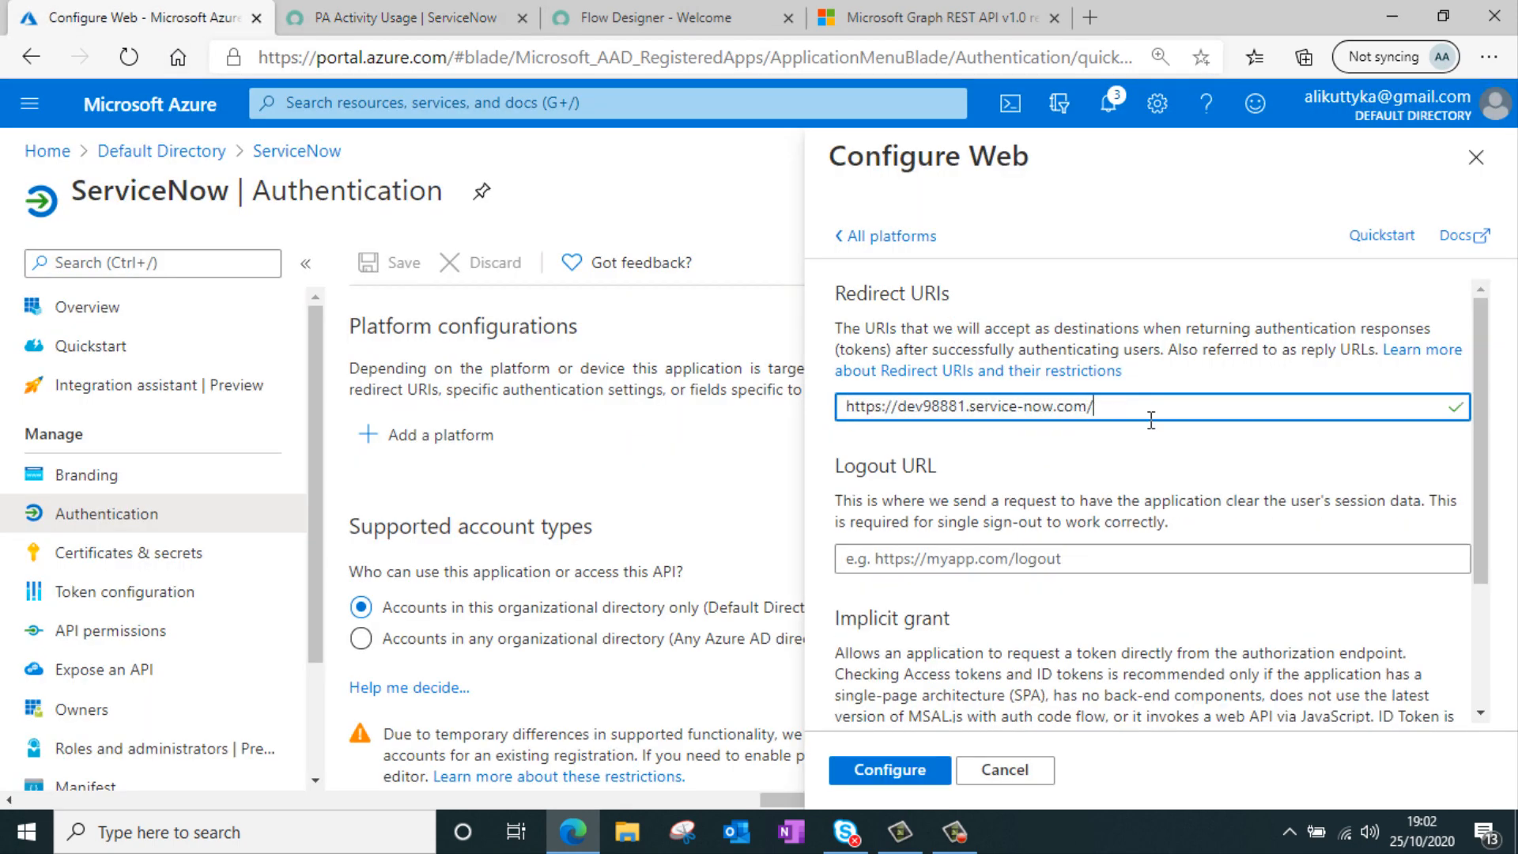
pyautogui.write('oauth_redirect.do')
# Enable ID tokens for implicit grant and apply the Web platform configuration
pyautogui.scroll(-2, 1117, 412)
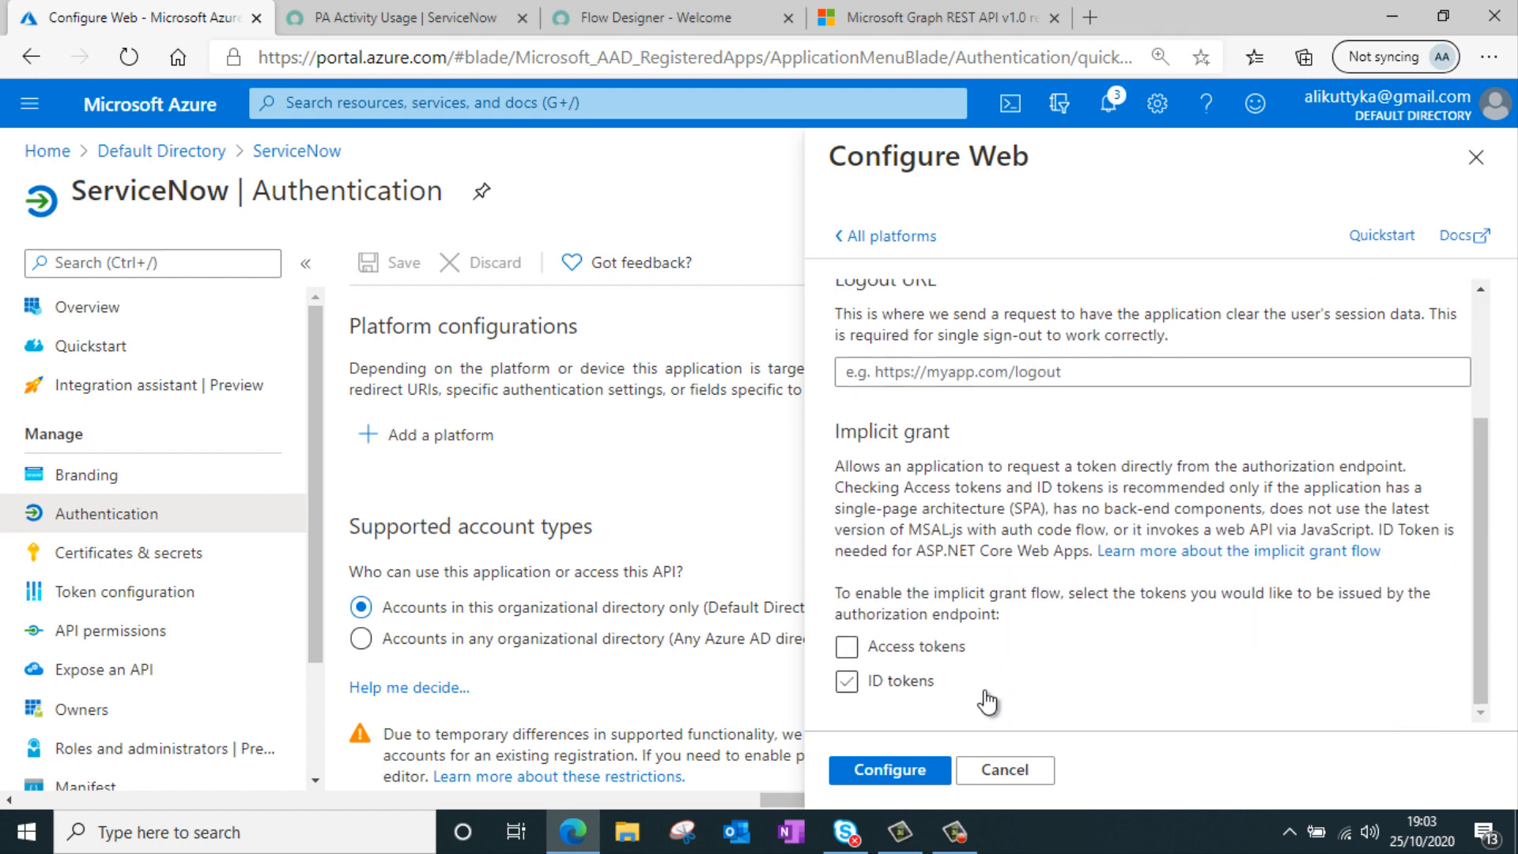
pyautogui.click(955, 661)
pyautogui.click(905, 771)
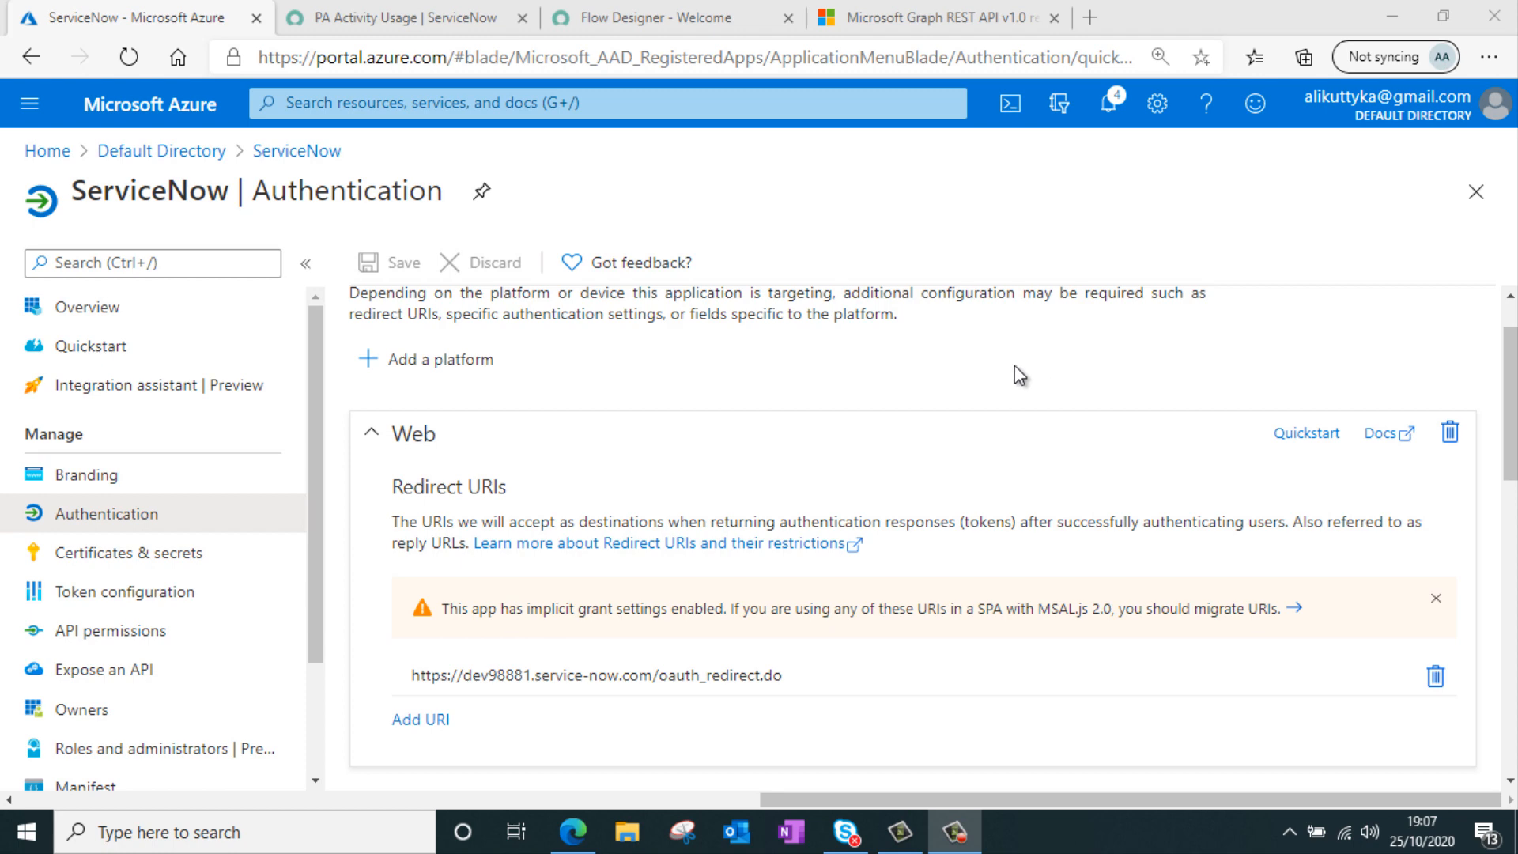
# Open the AzureAD spoke connection's configuration in Flow Designer Connections and review its OAuth Redirect URL
pyautogui.click(427, 18)
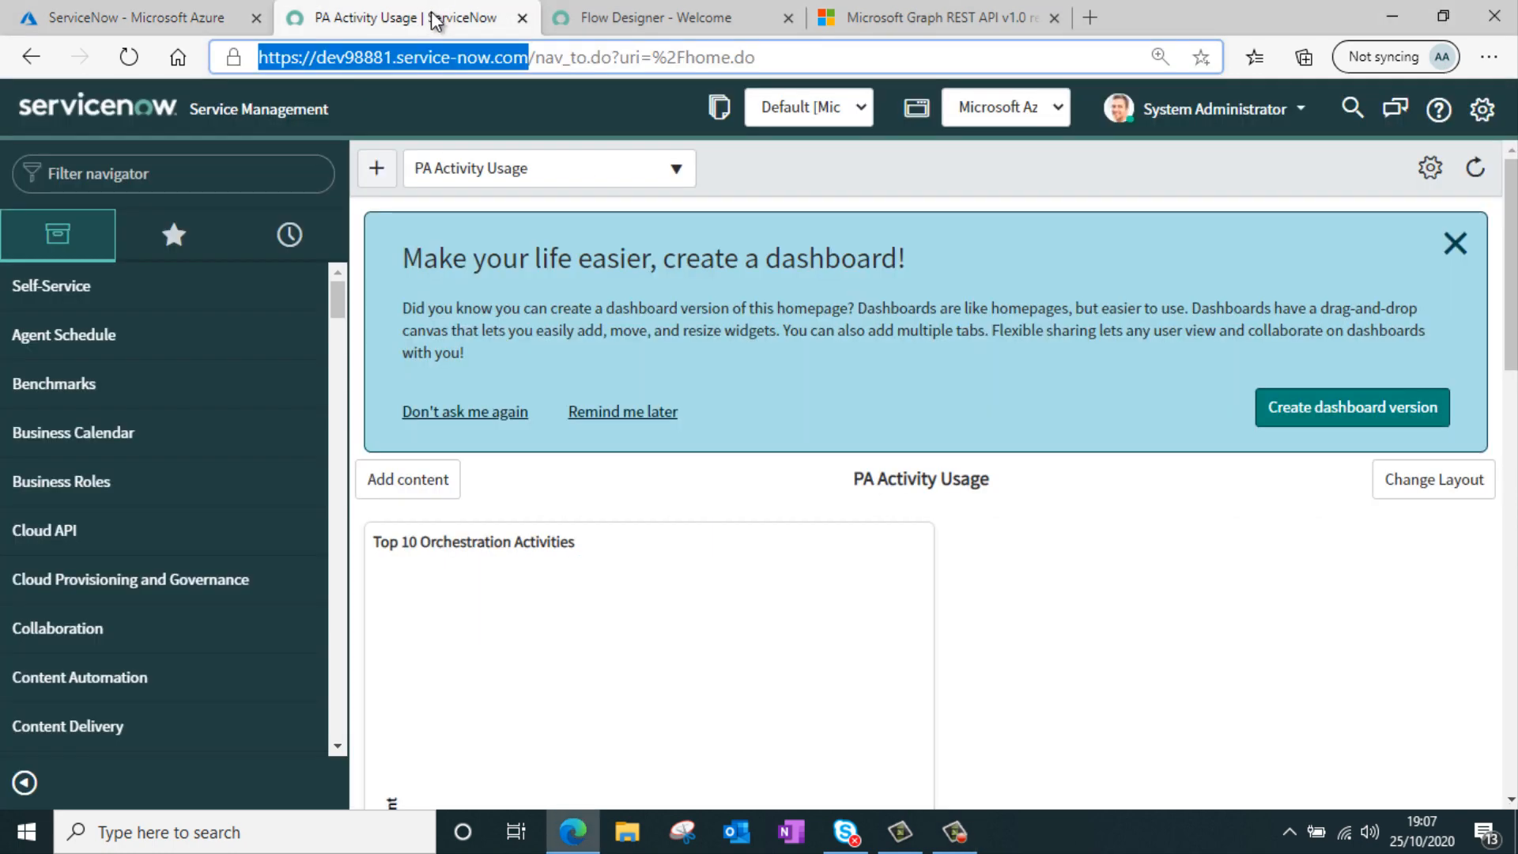
pyautogui.click(695, 26)
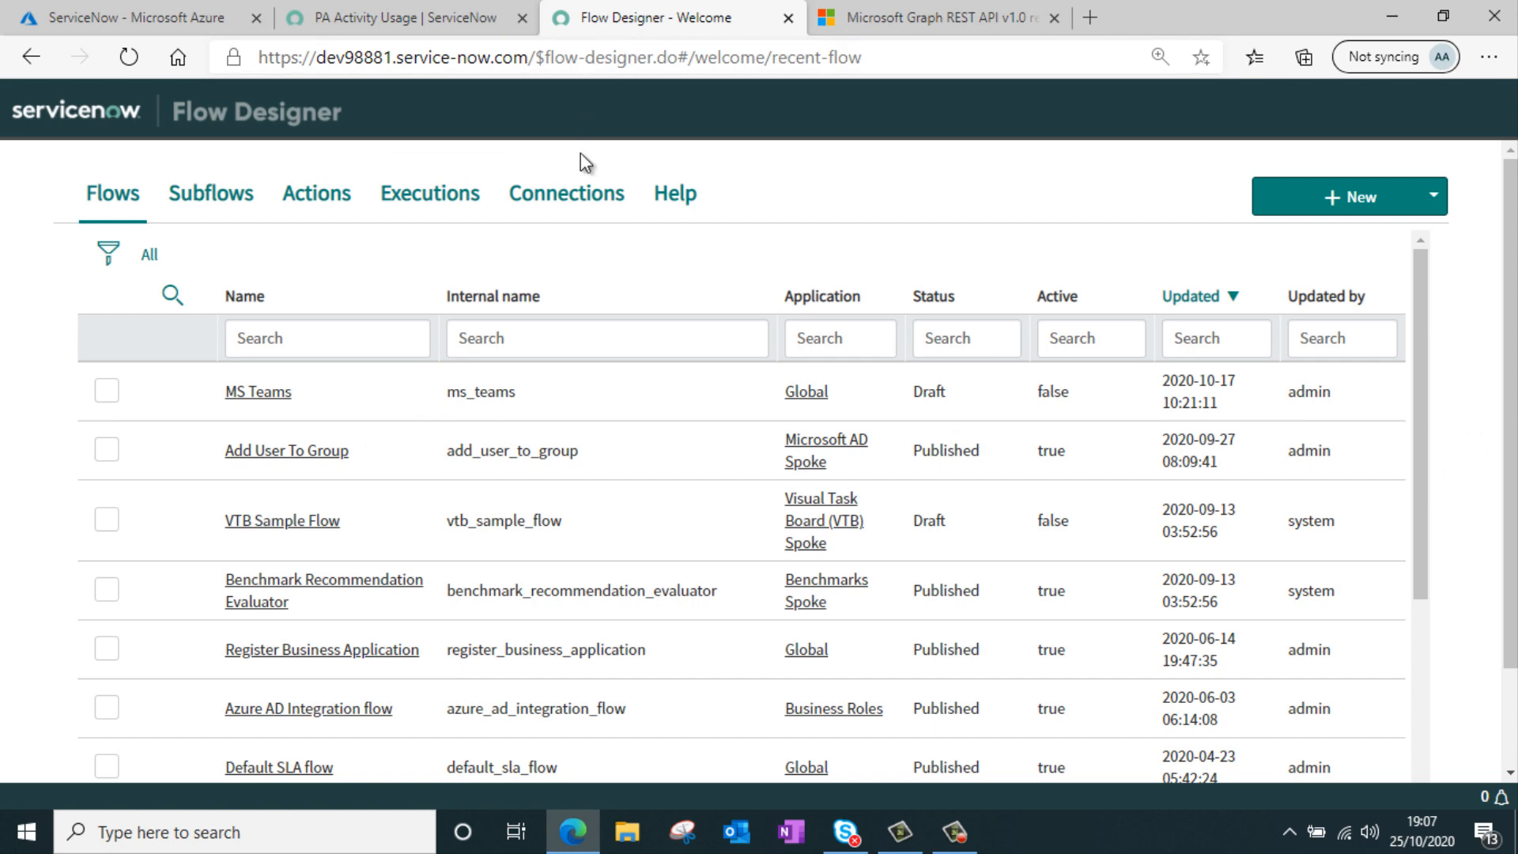
pyautogui.click(567, 200)
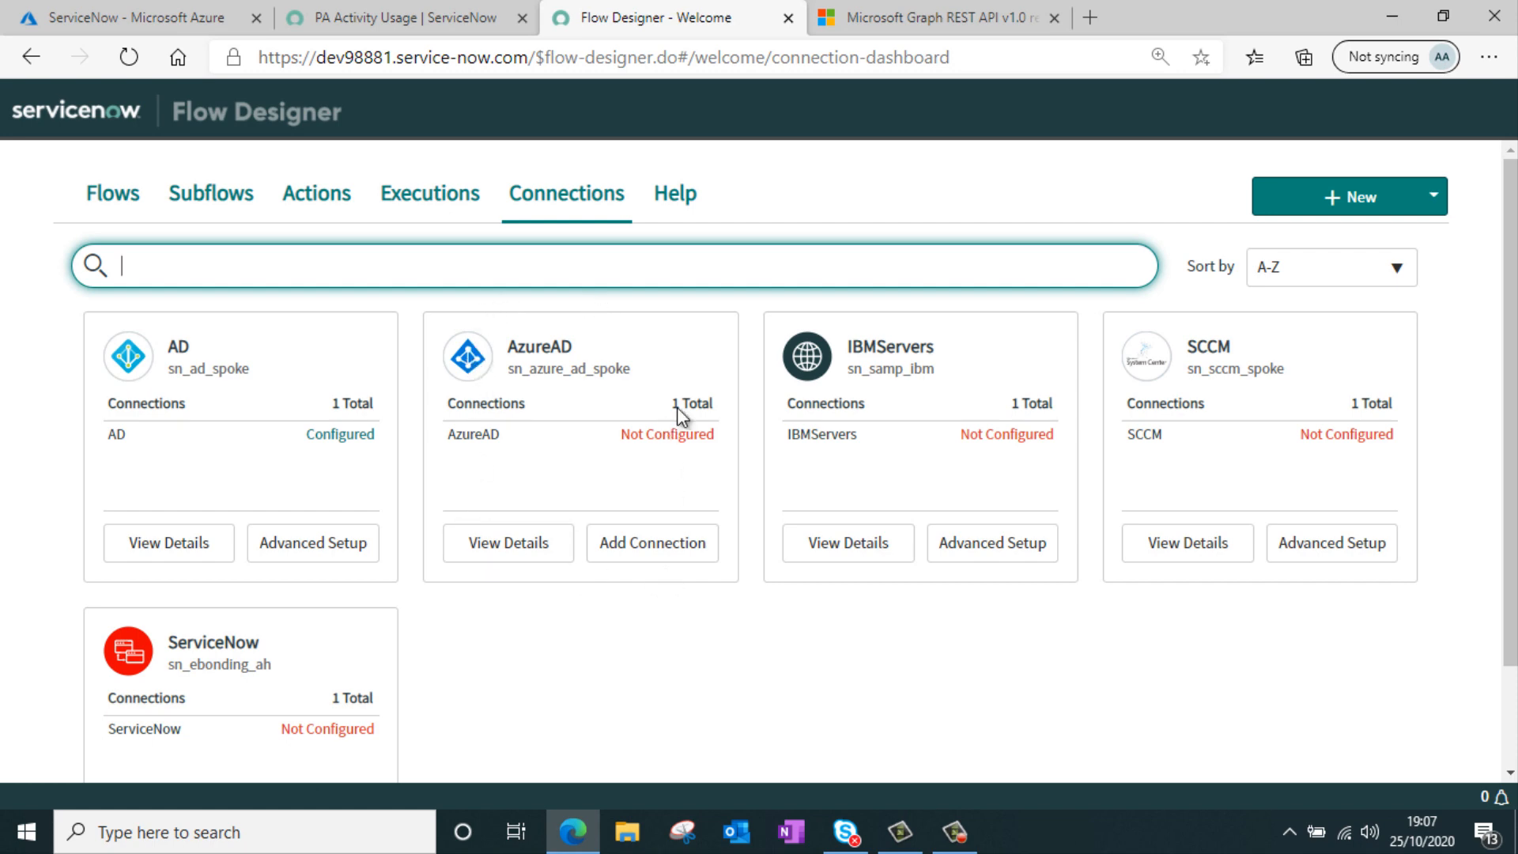
pyautogui.click(508, 542)
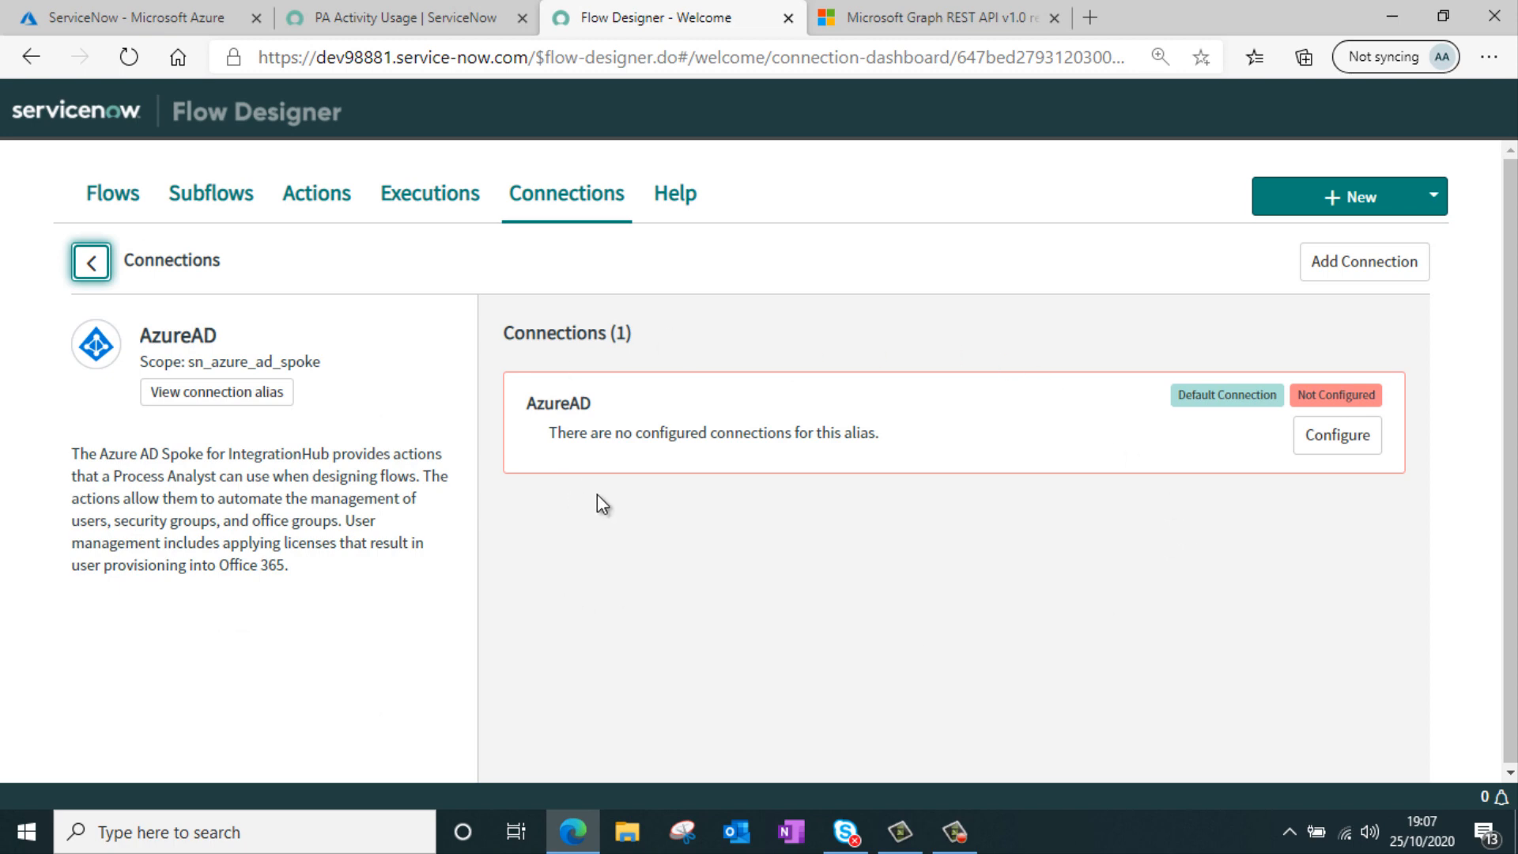
pyautogui.click(1336, 449)
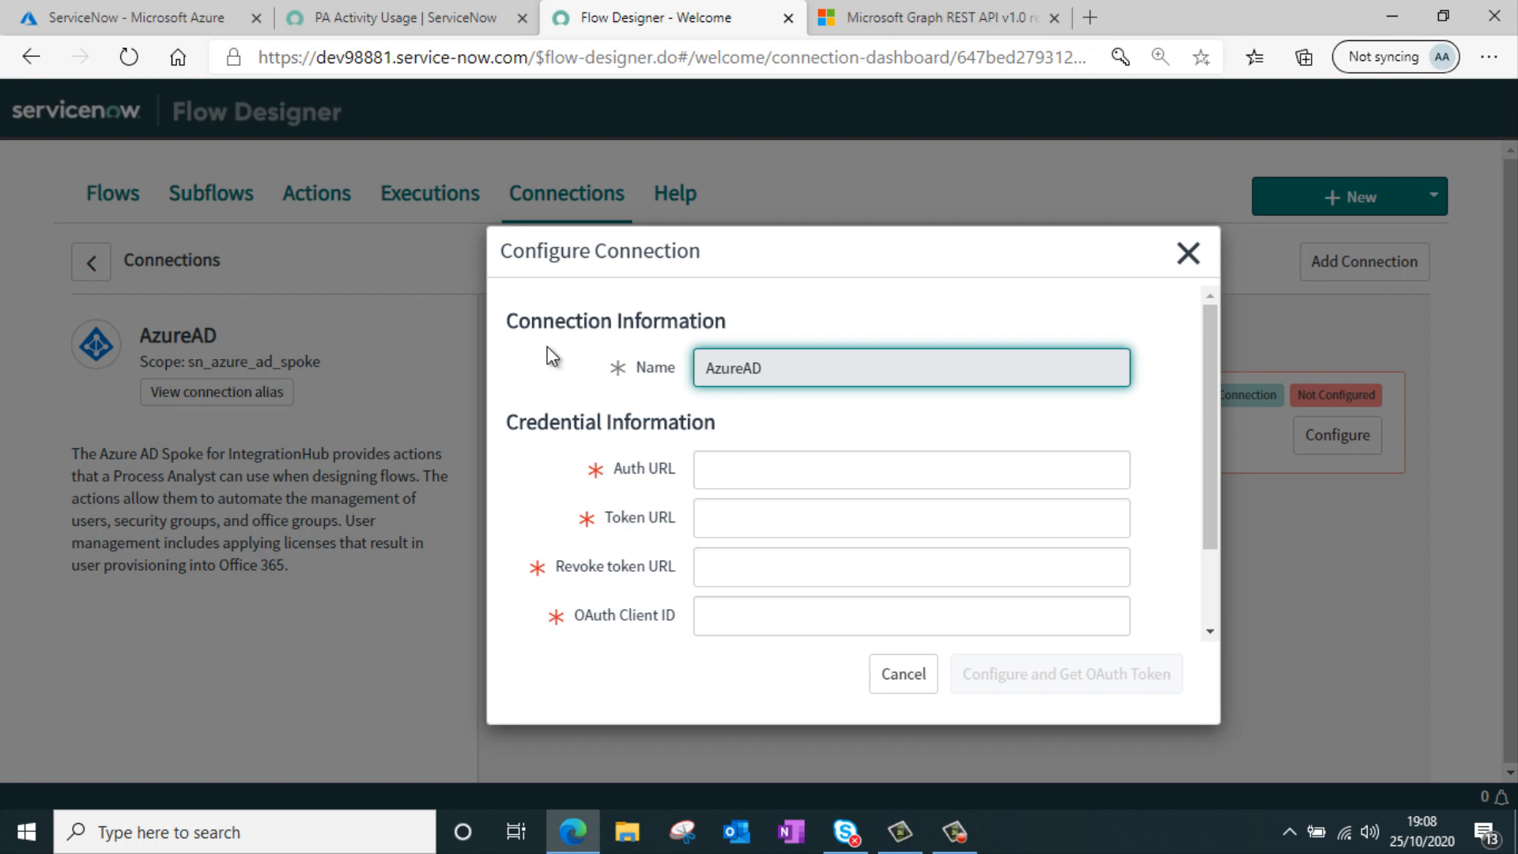
pyautogui.moveTo(606, 511)
pyautogui.scroll(-2, 687, 435)
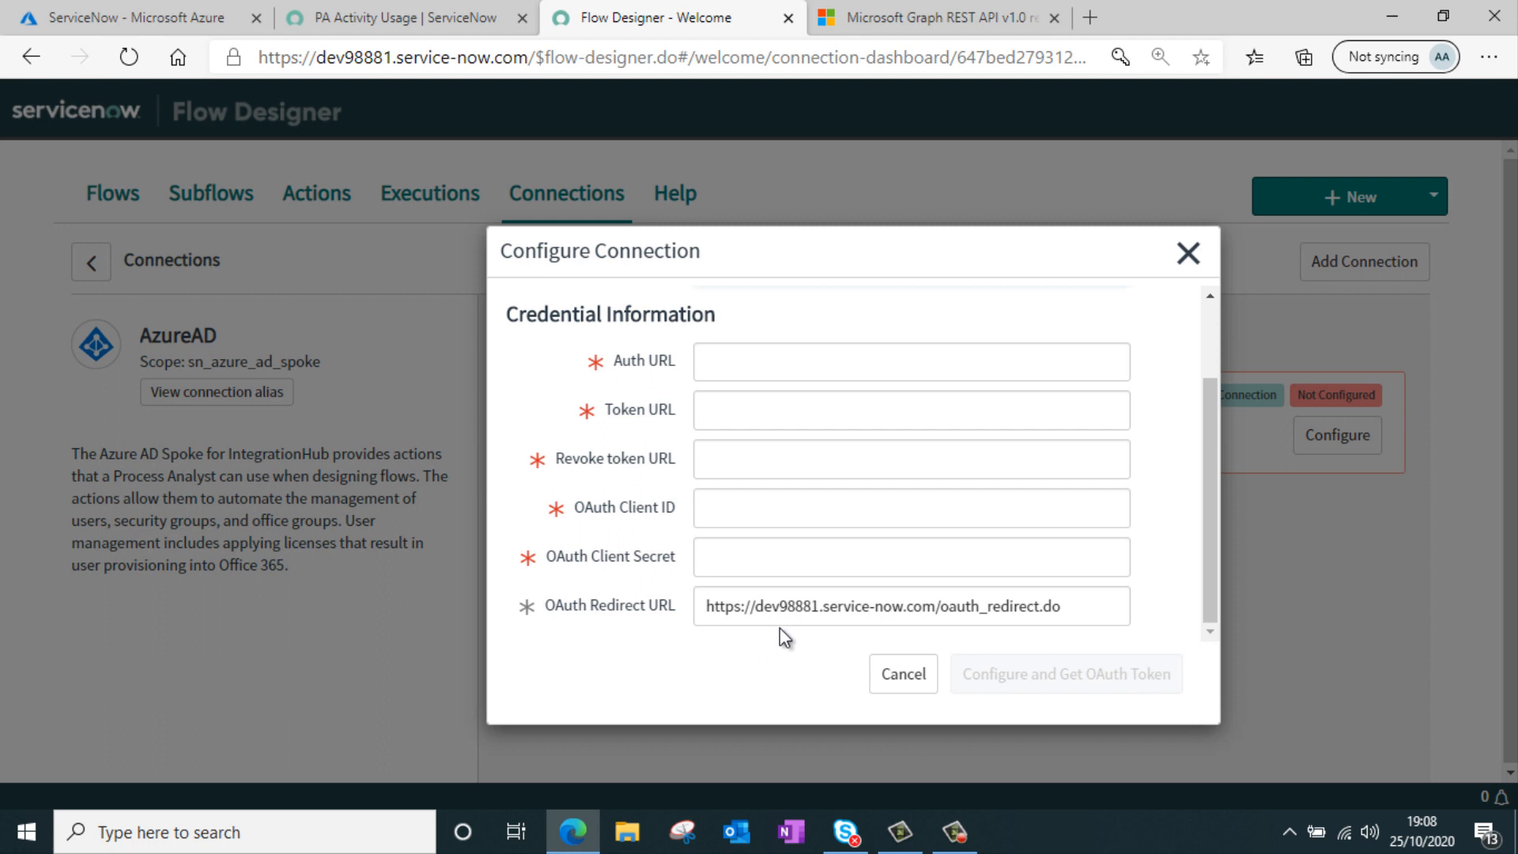
pyautogui.doubleClick(797, 609)
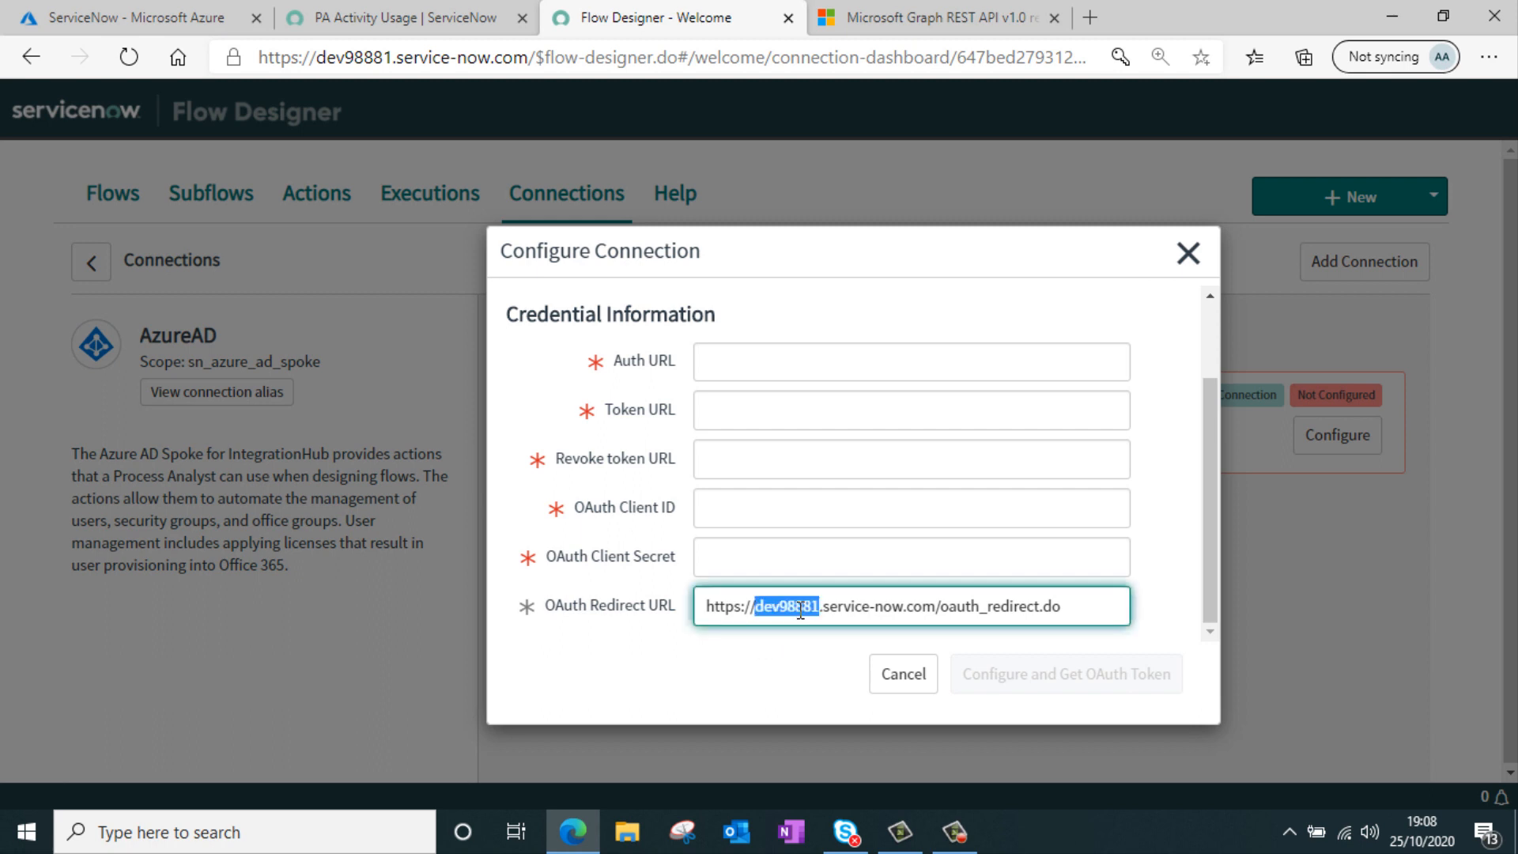
pyautogui.moveTo(1115, 609); pyautogui.dragTo(656, 584)
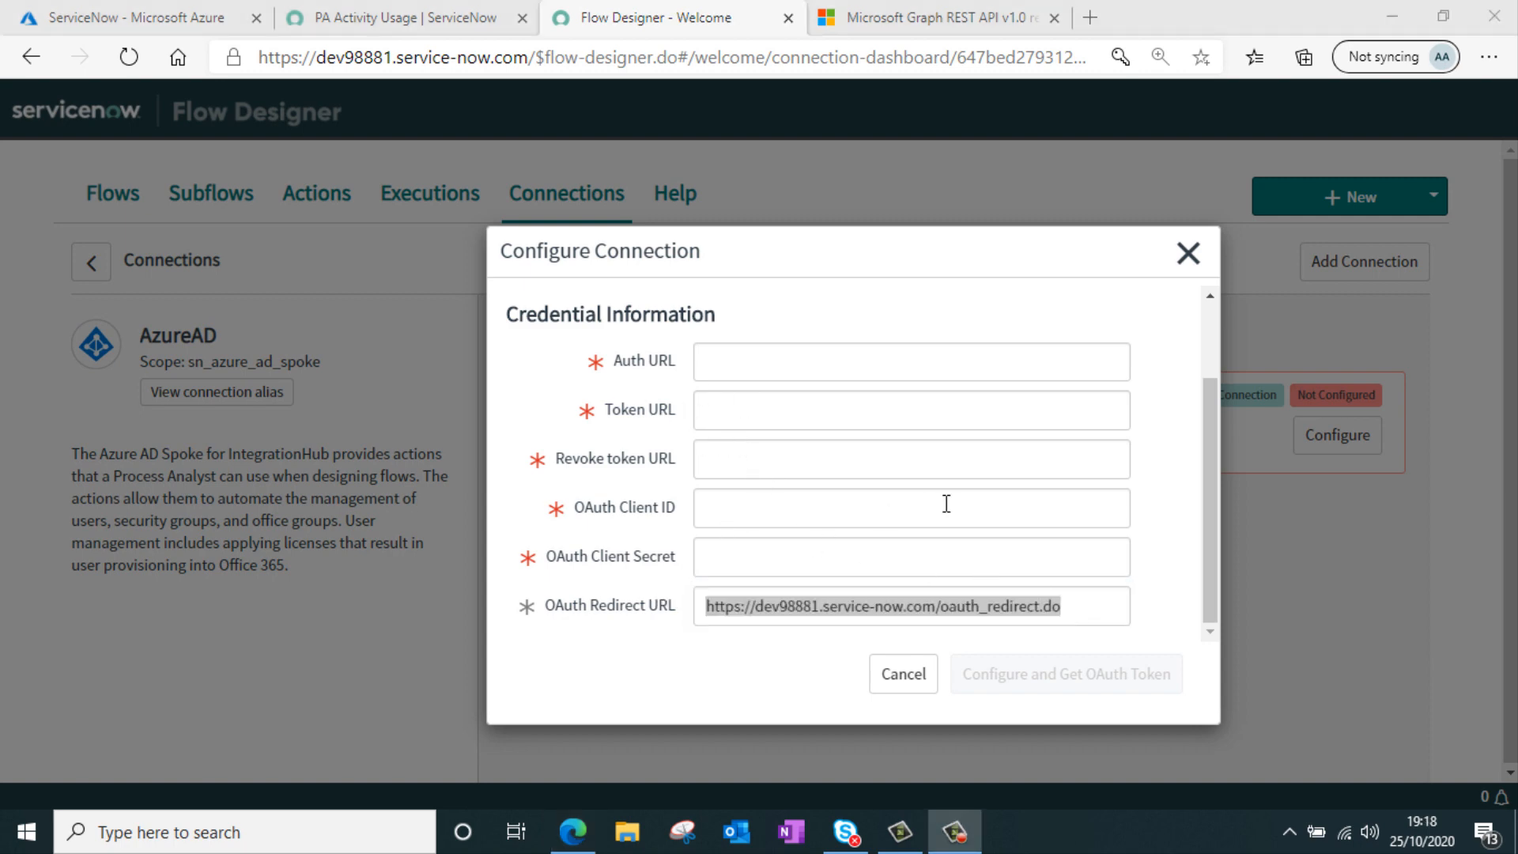
pyautogui.scroll(2, 988, 467)
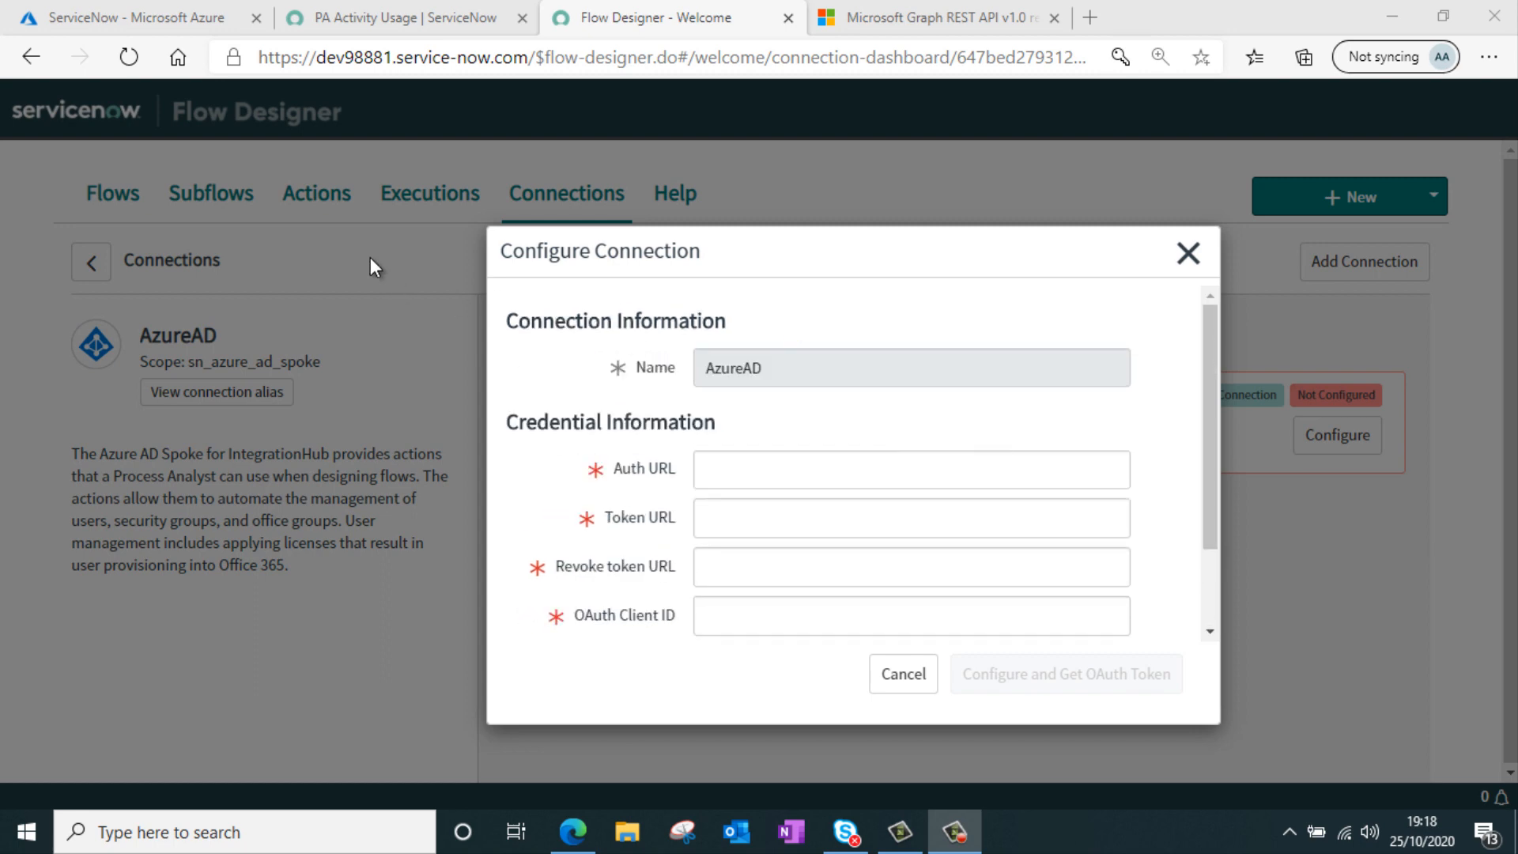
# Copy the app's Application (client) ID from its overview into the connection's OAuth Client ID field
pyautogui.click(155, 27)
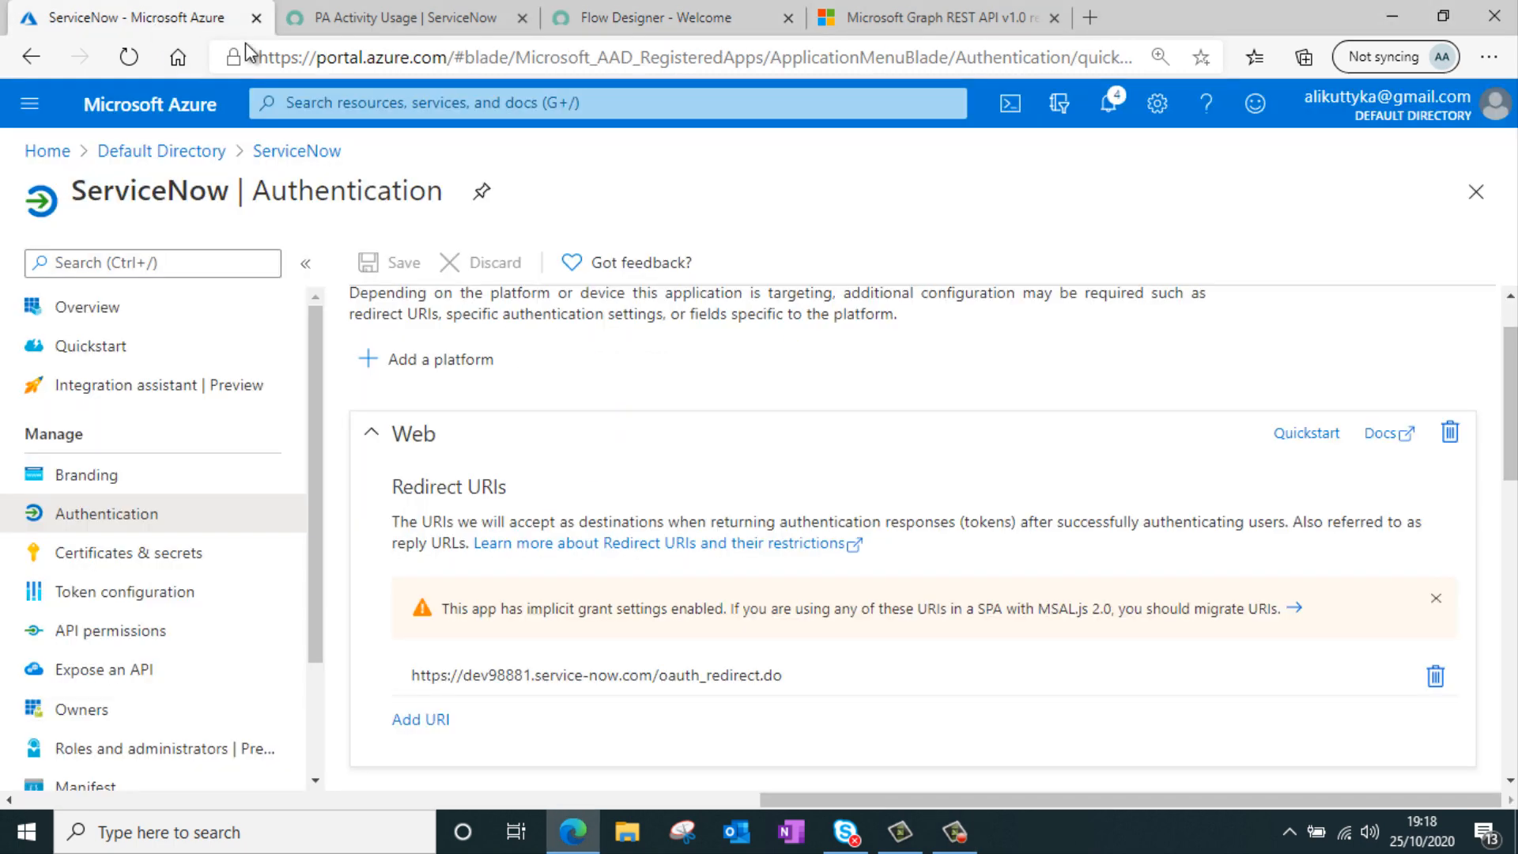
pyautogui.click(102, 318)
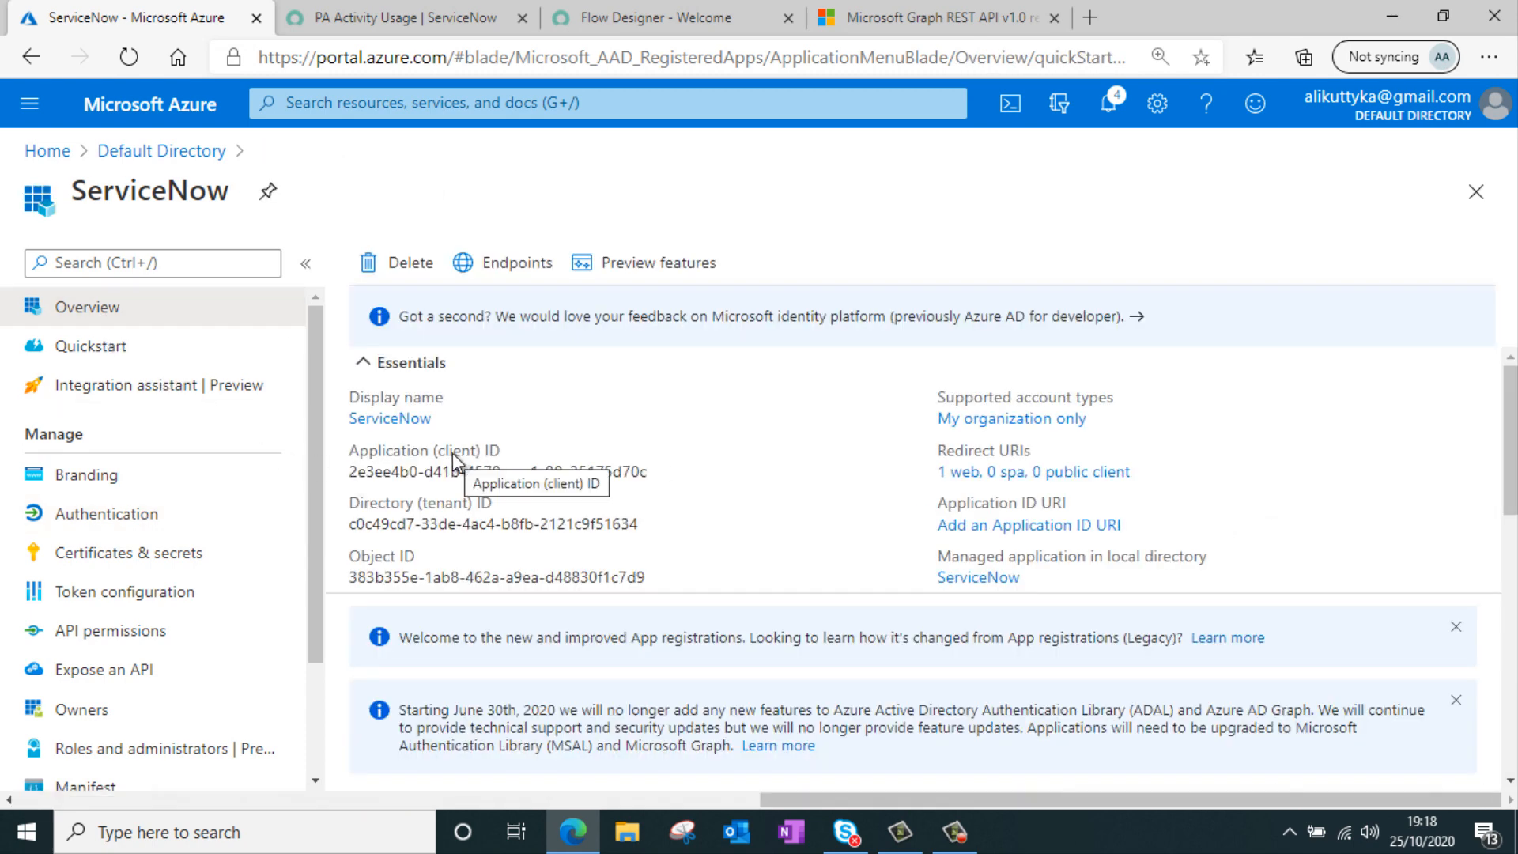
pyautogui.moveTo(663, 481)
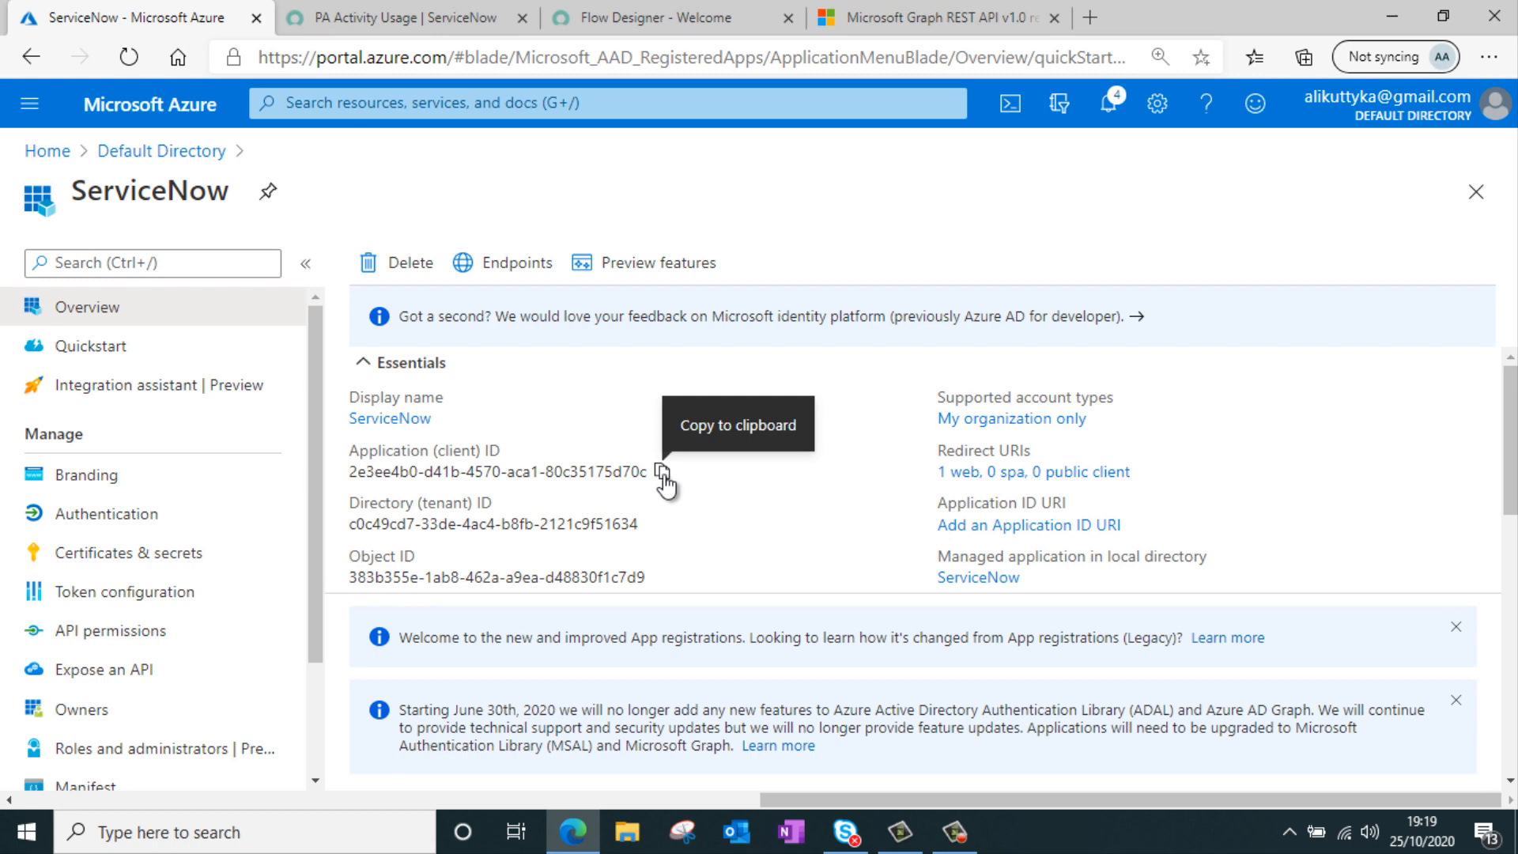
pyautogui.click(665, 481)
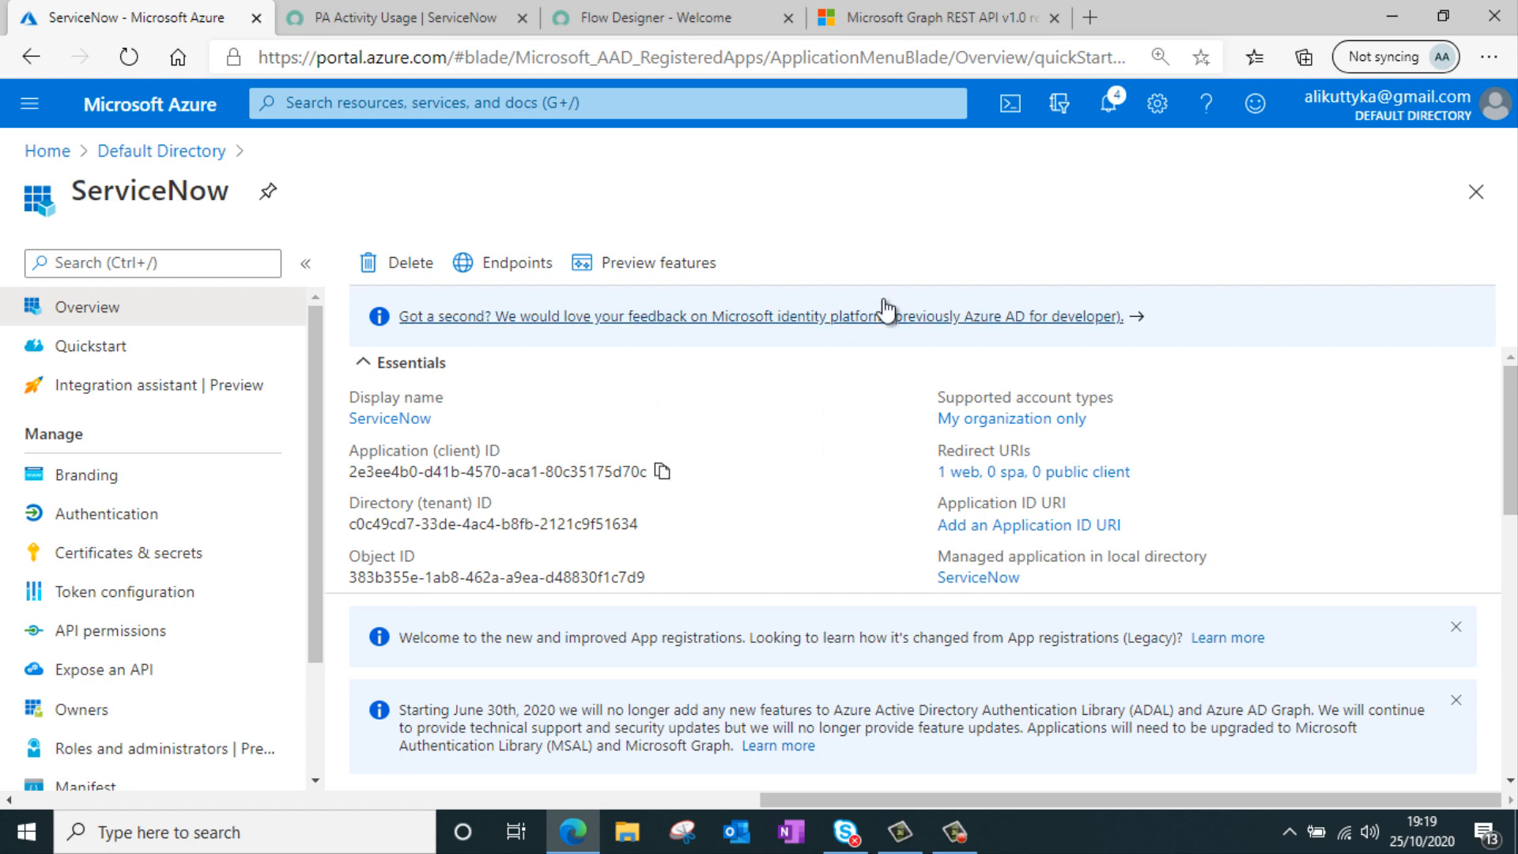
pyautogui.click(685, 16)
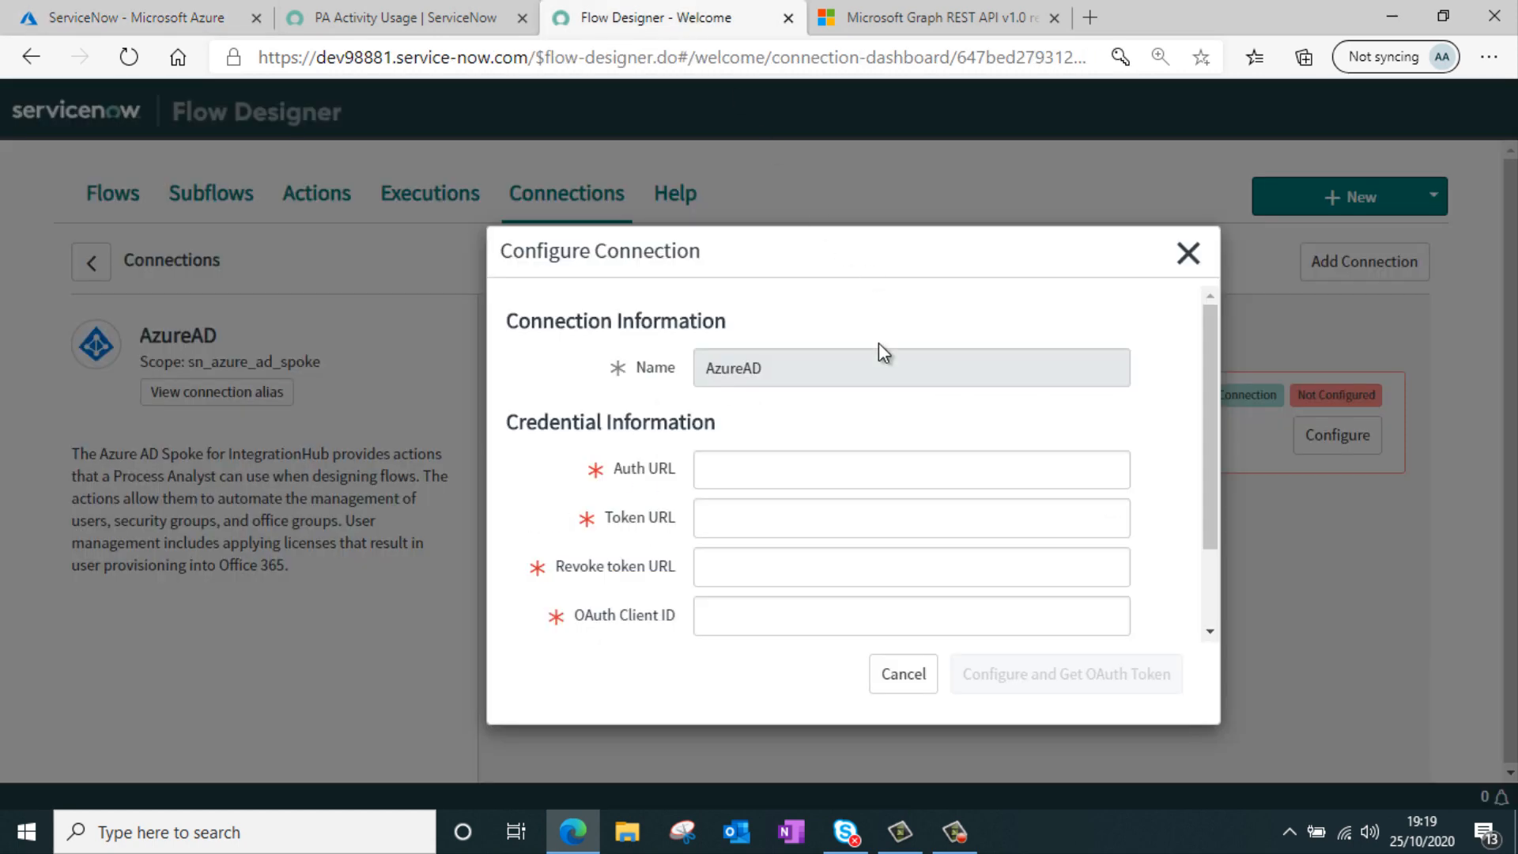
pyautogui.scroll(-2, 879, 343)
pyautogui.click(756, 504)
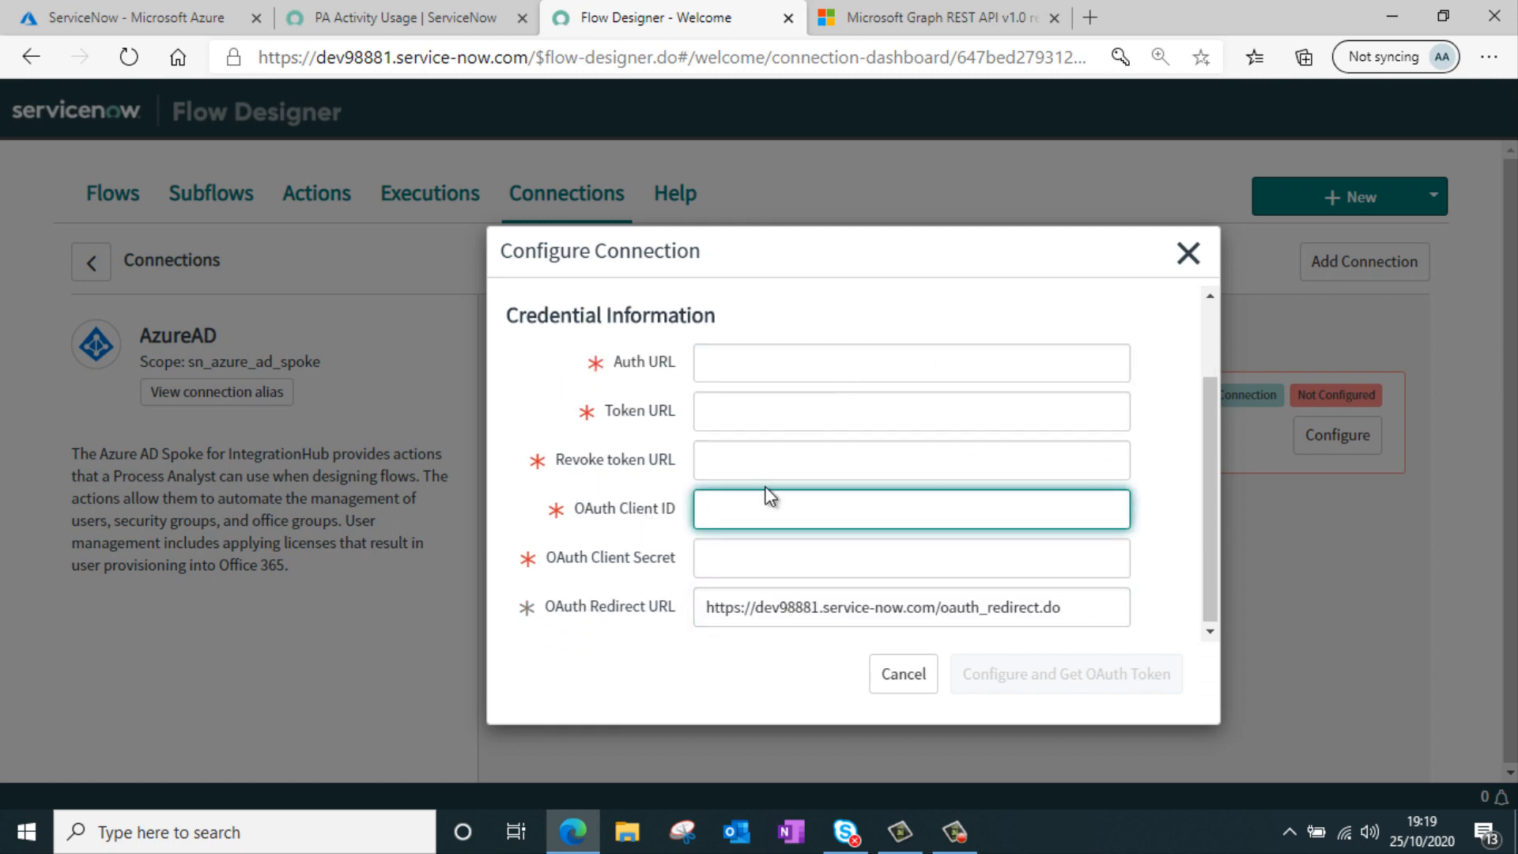
pyautogui.hotkey('ctrl', 'v')
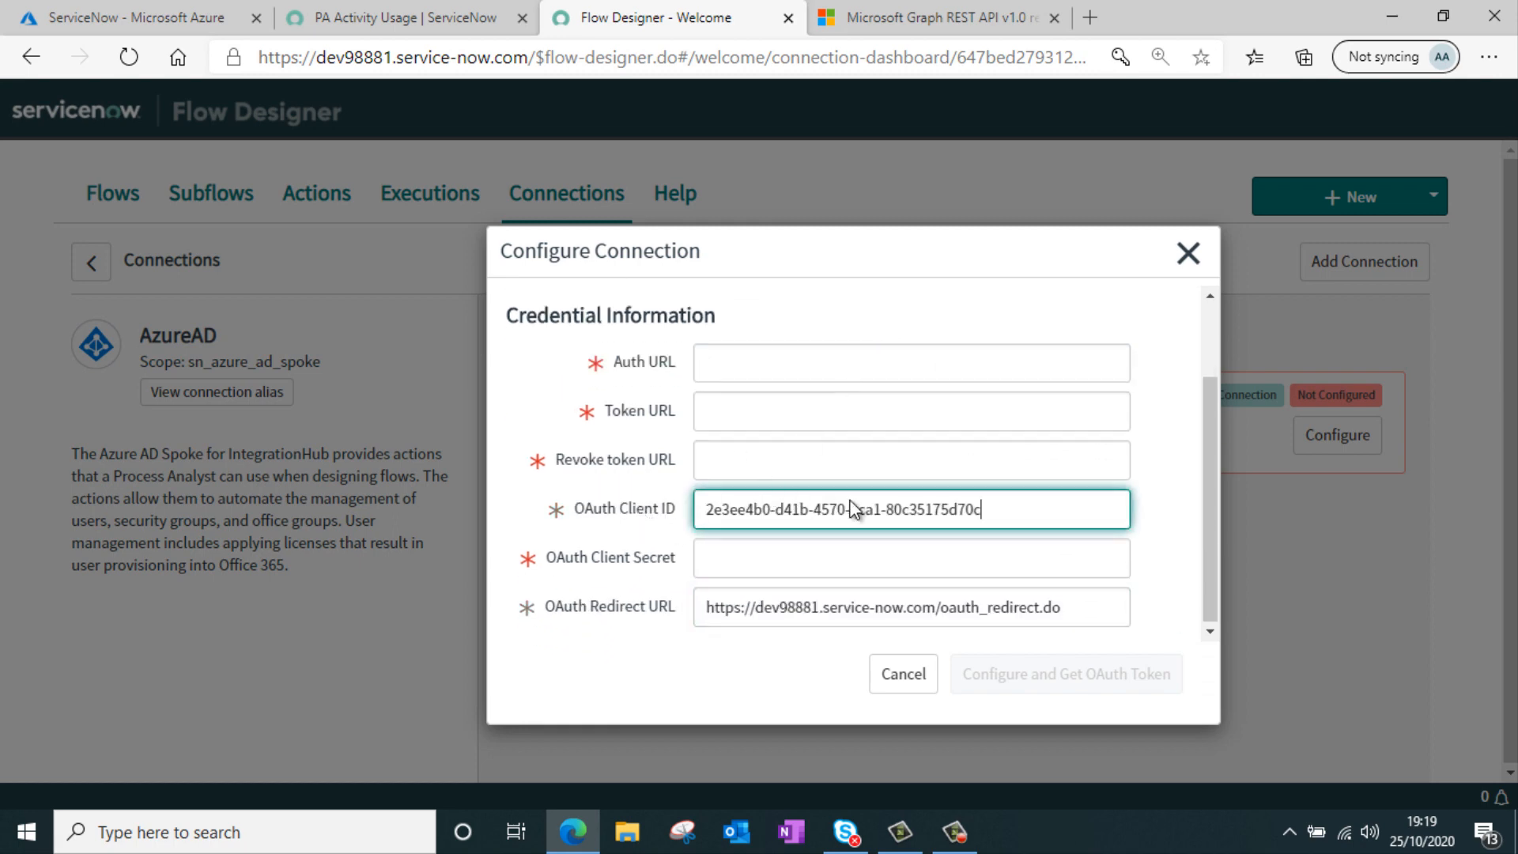
# Copy the OAuth 2.0 authorization endpoint (v2) from the app's Endpoints into the Auth URL field
pyautogui.scroll(2, 851, 419)
pyautogui.scroll(-1, 864, 491)
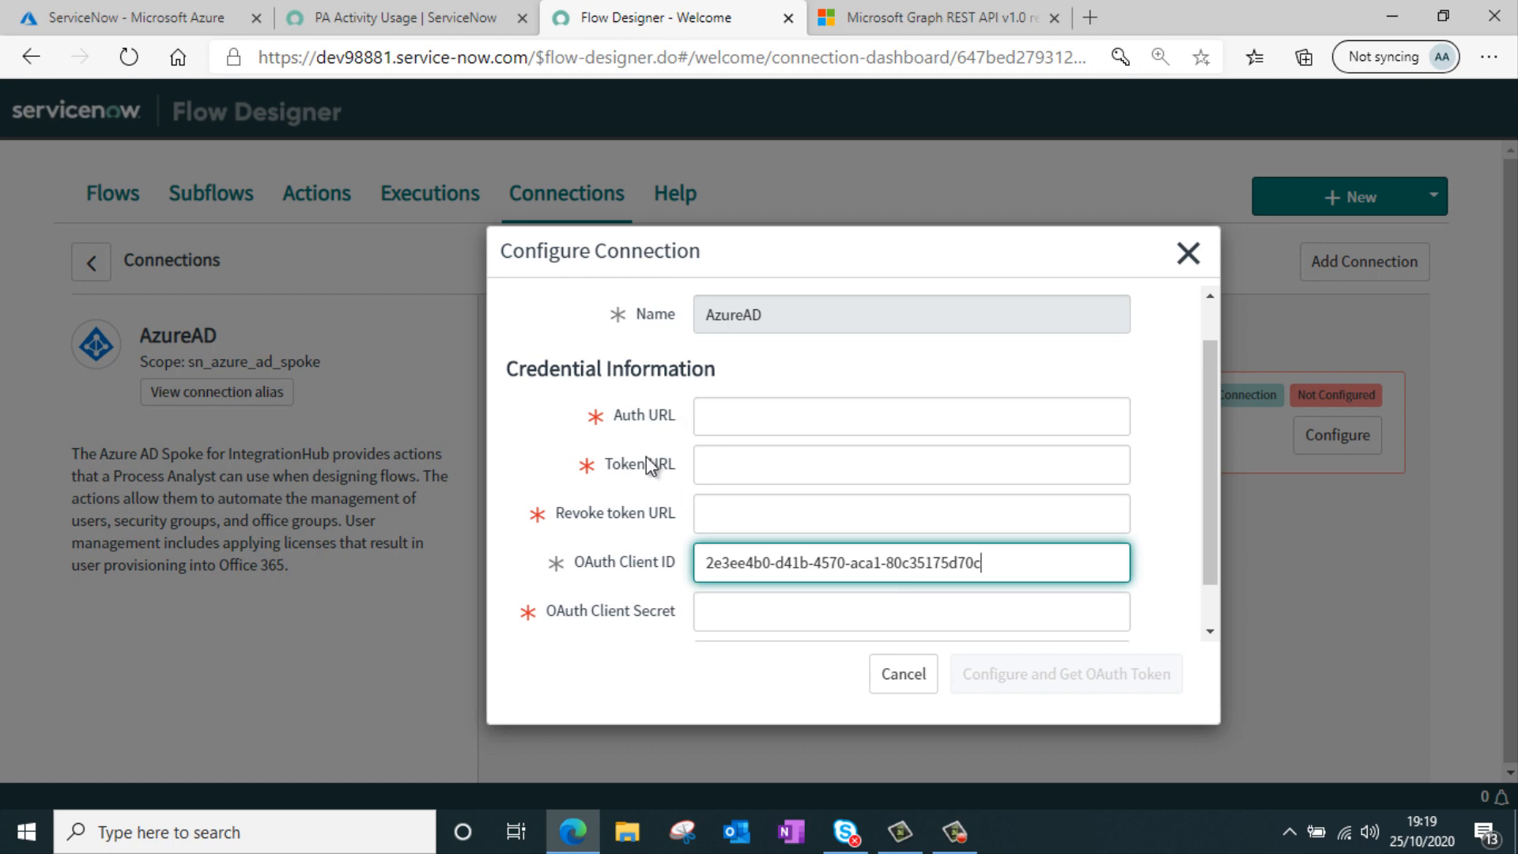
pyautogui.click(193, 30)
pyautogui.click(535, 262)
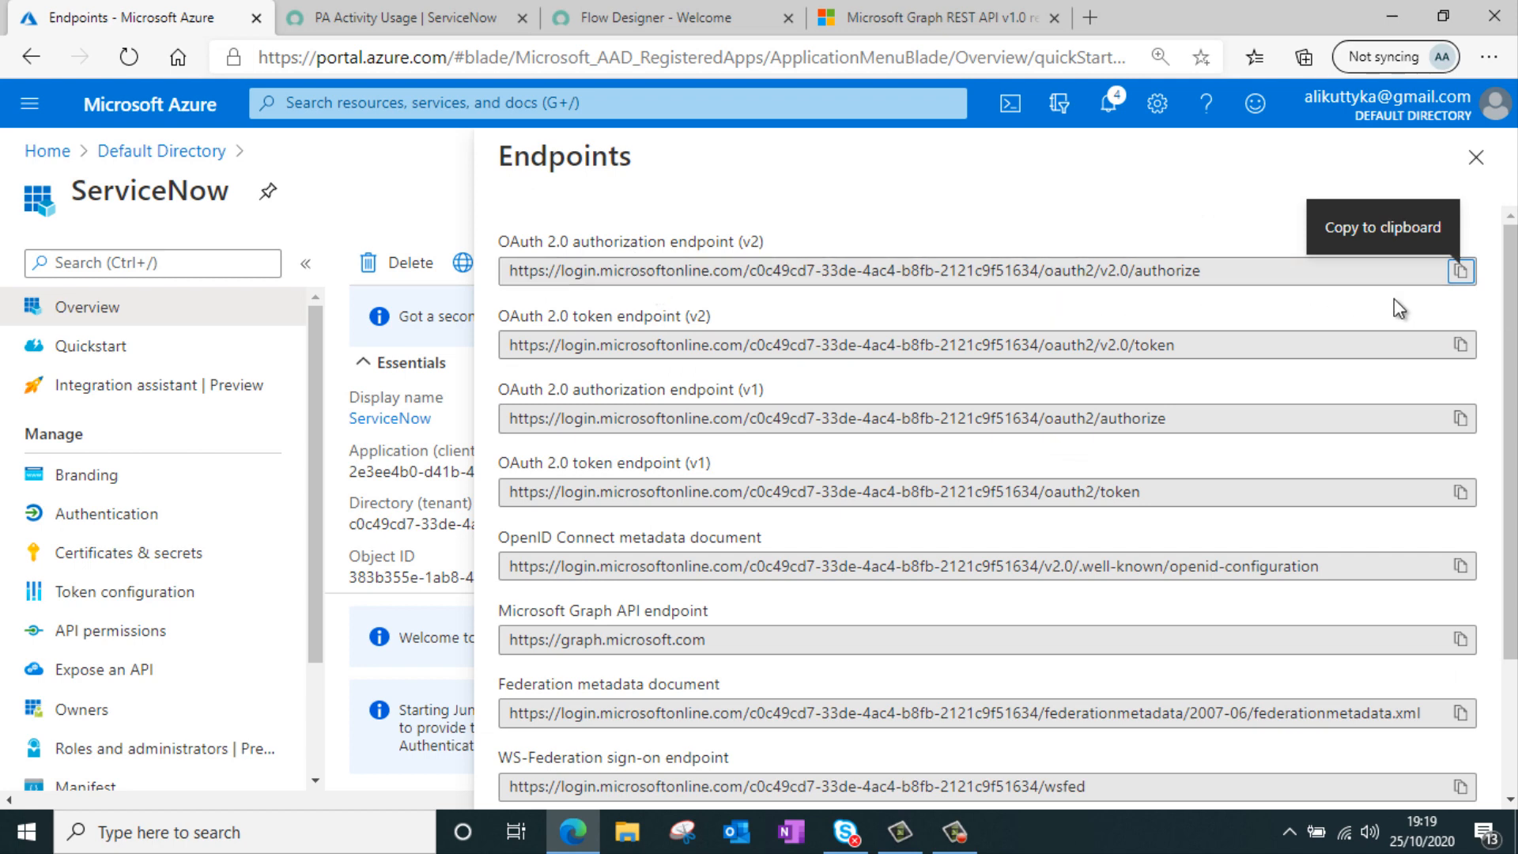
pyautogui.click(1460, 270)
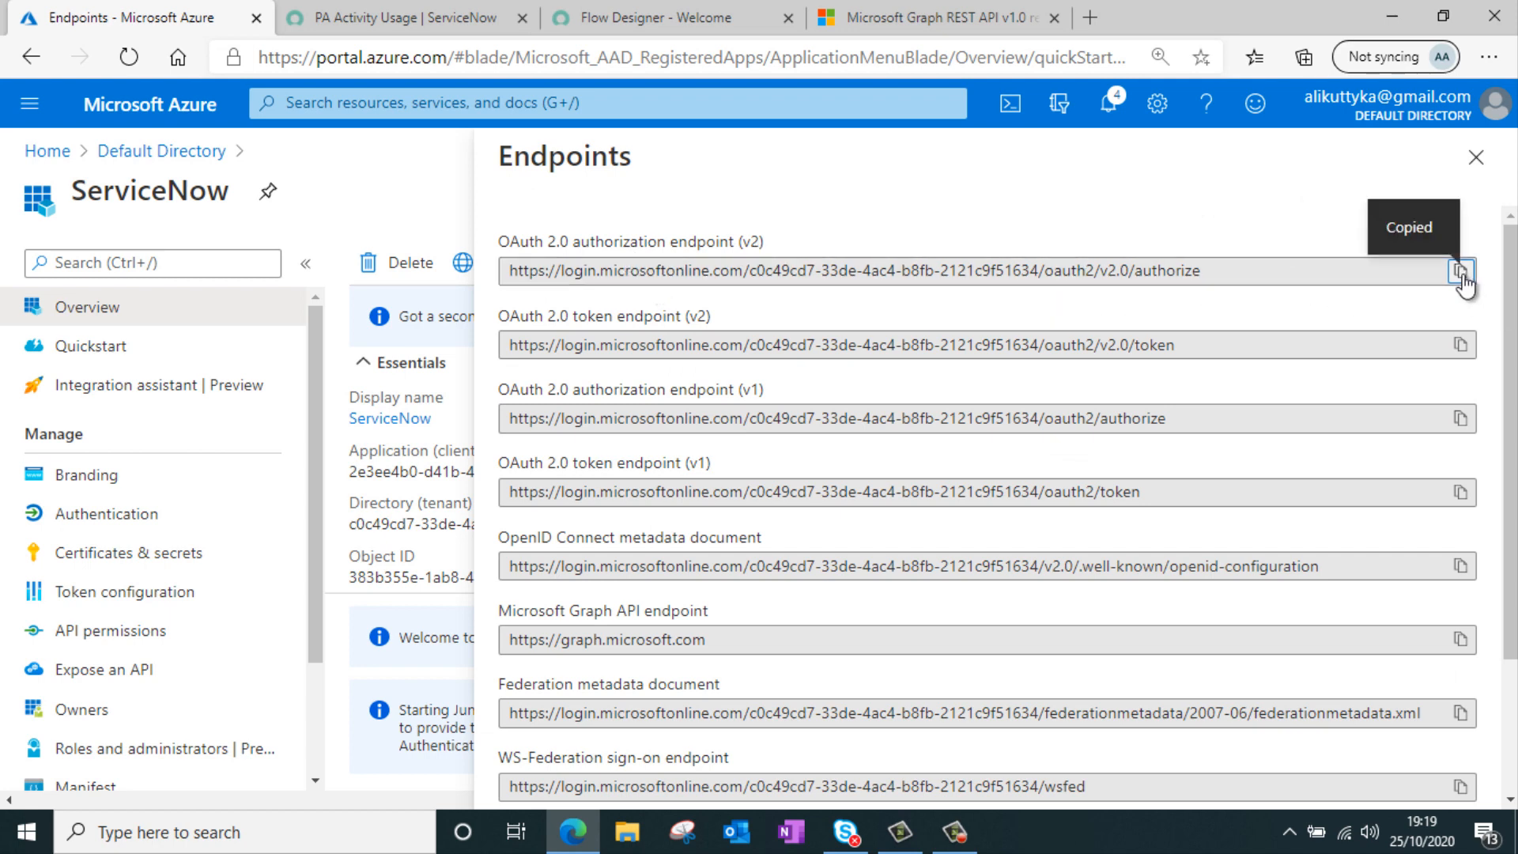
pyautogui.click(657, 19)
pyautogui.click(717, 402)
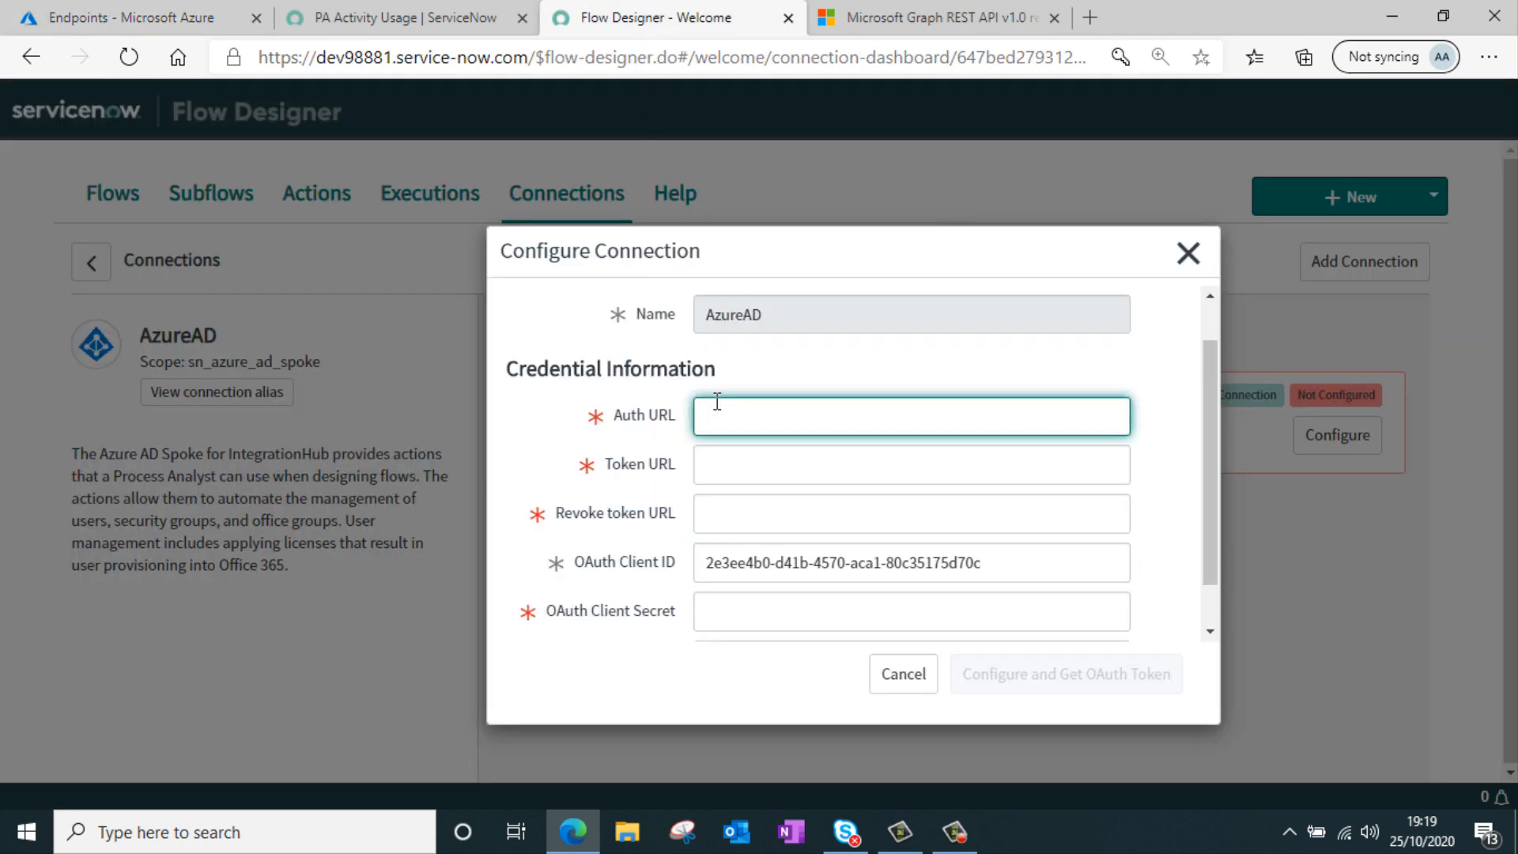
pyautogui.hotkey('ctrl', 'v')
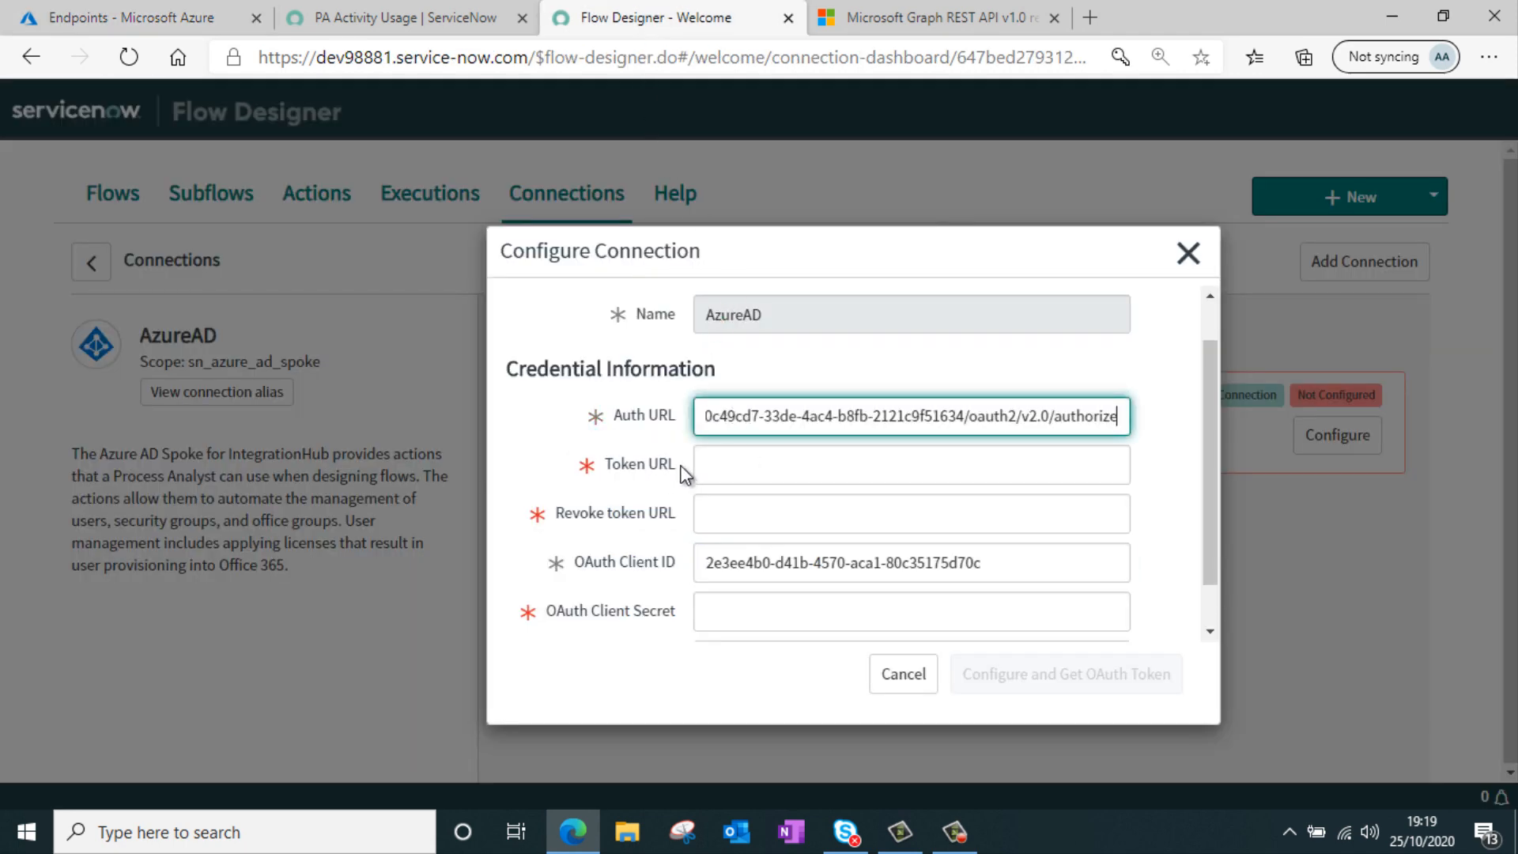
# Copy the OAuth 2.0 token endpoint (v2) into both the Token URL and Revoke token URL fields
pyautogui.click(122, 8)
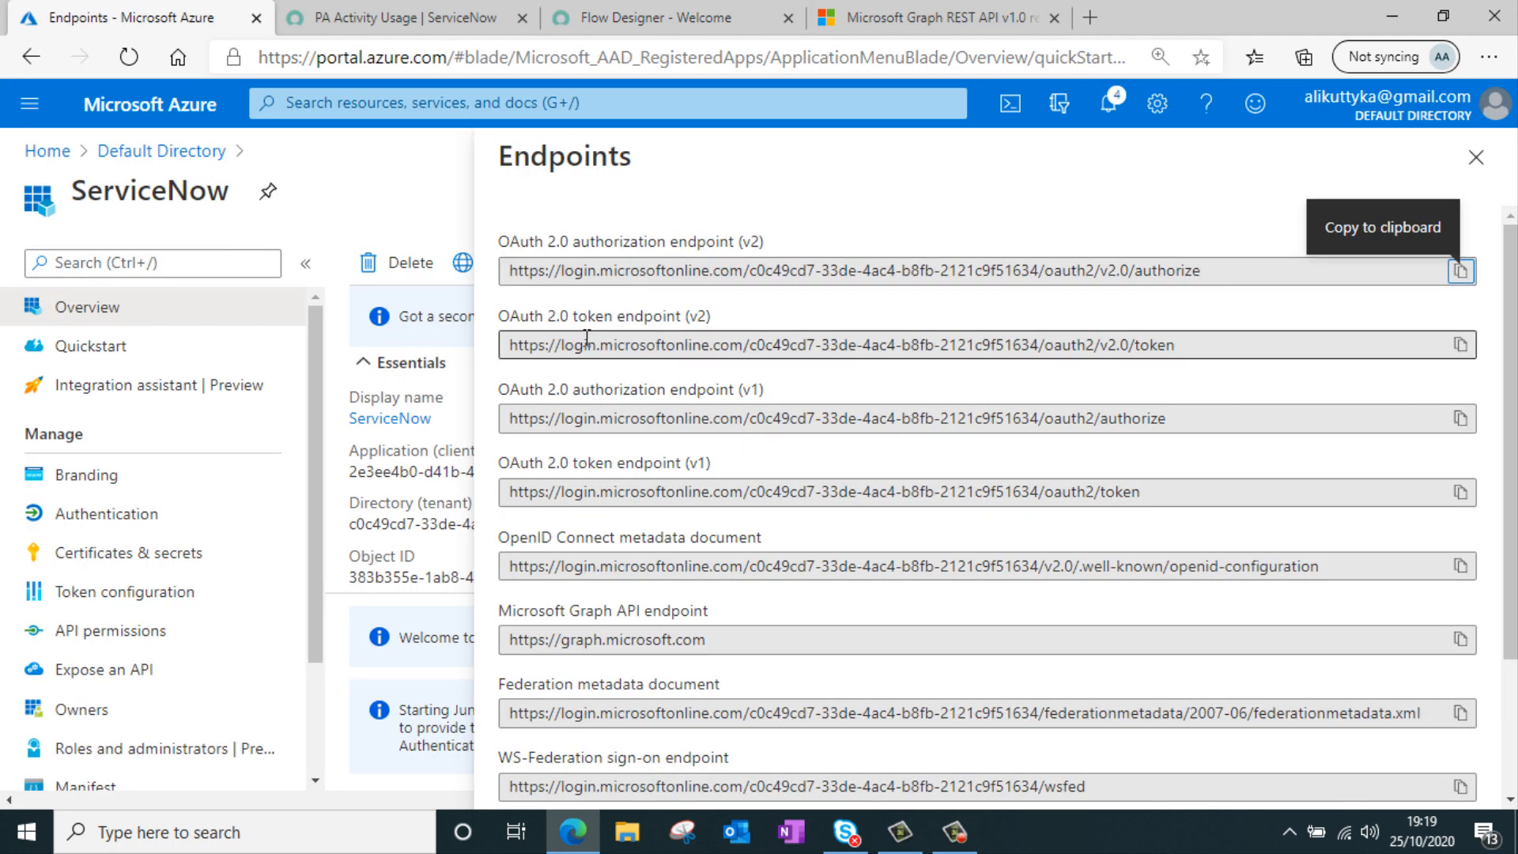
pyautogui.click(1460, 345)
pyautogui.click(695, 19)
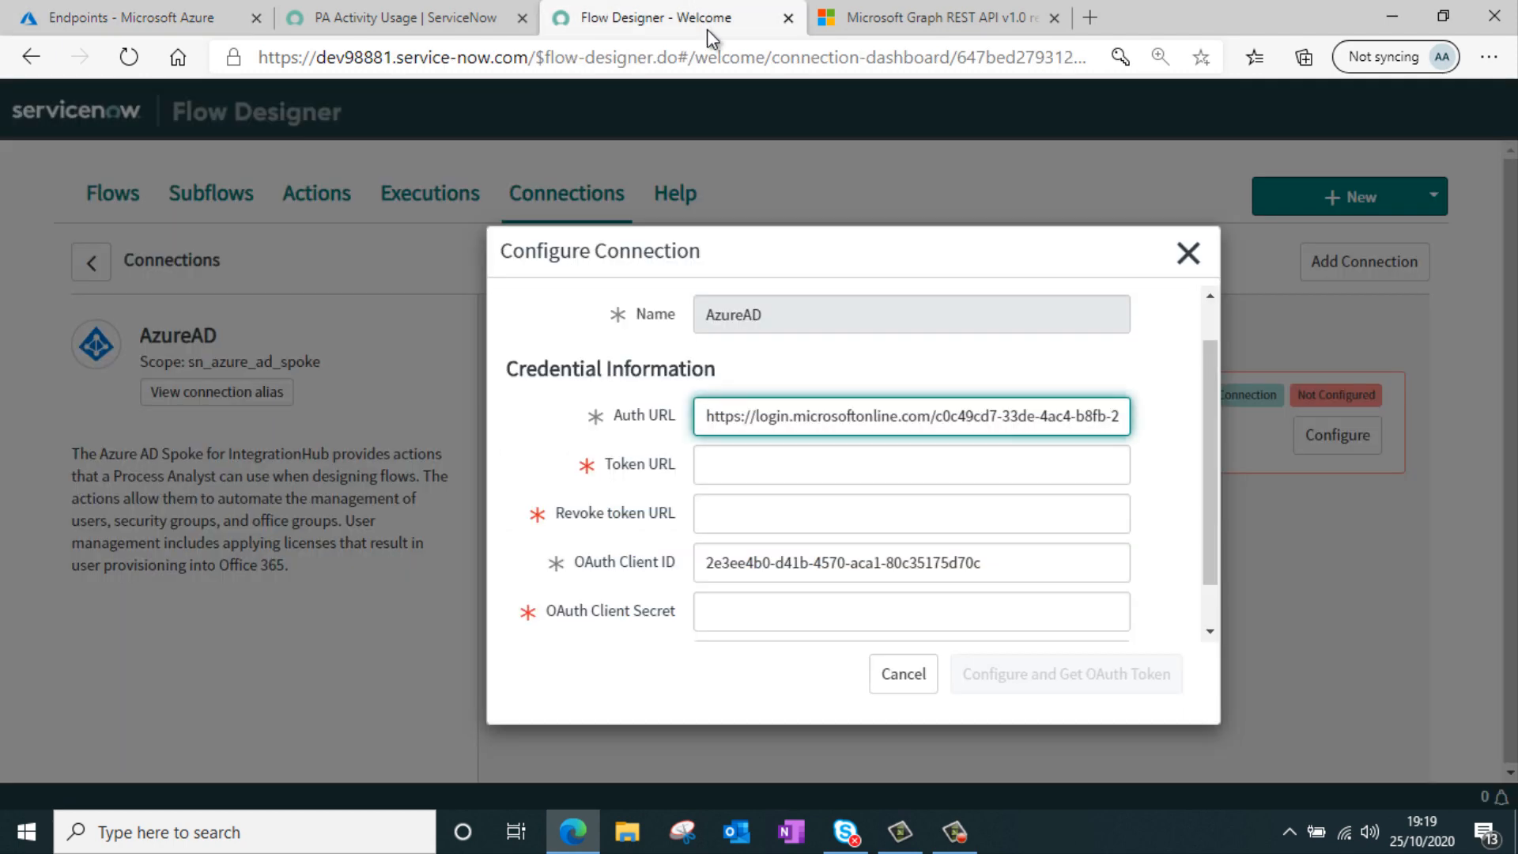
pyautogui.click(783, 466)
pyautogui.hotkey('ctrl', 'v')
pyautogui.moveTo(576, 530)
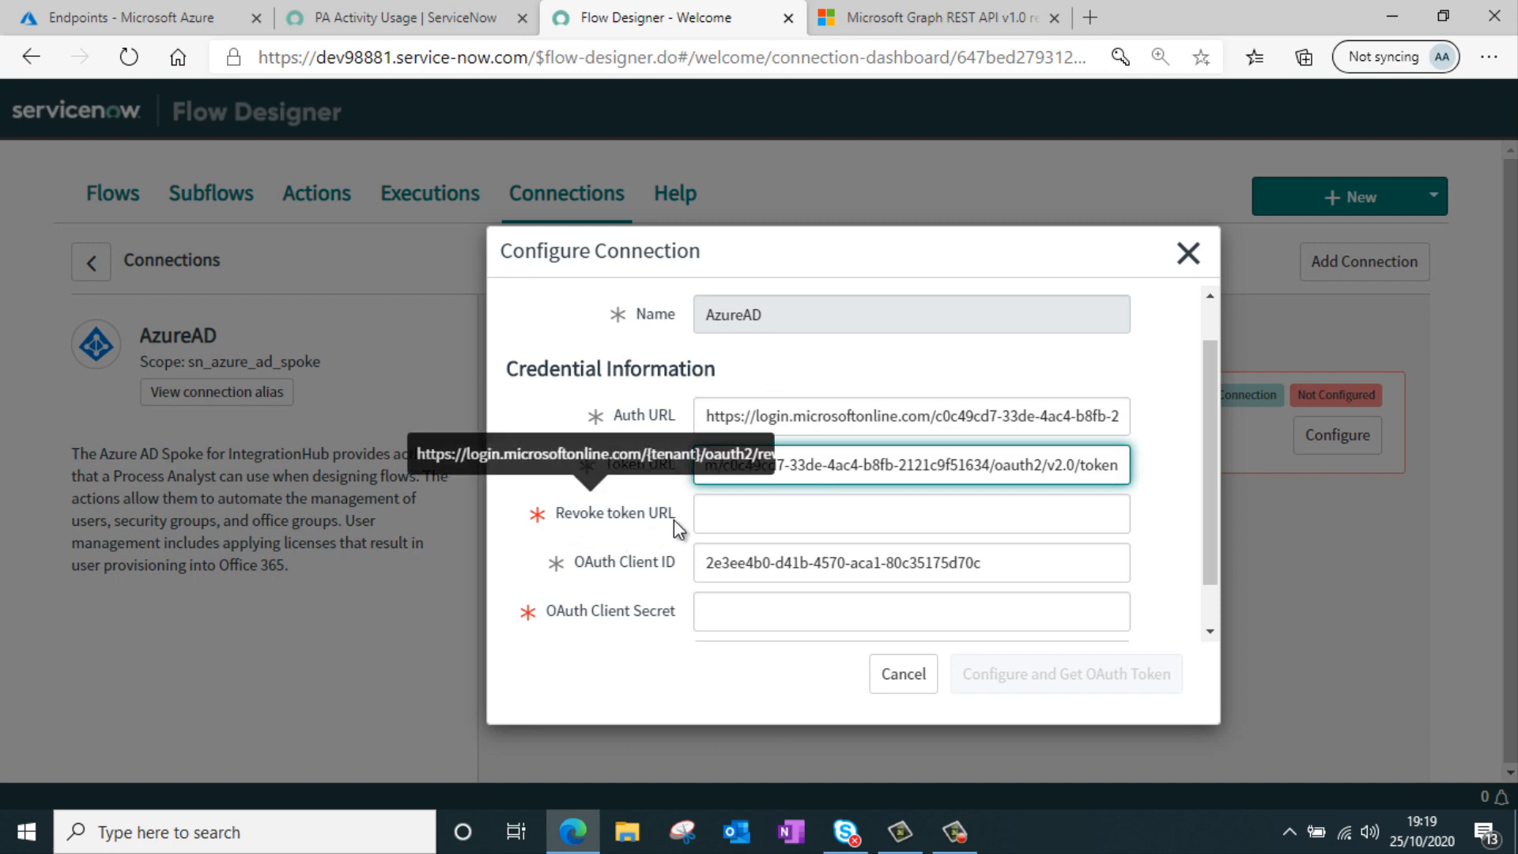
pyautogui.click(805, 518)
pyautogui.hotkey('ctrl', 'v')
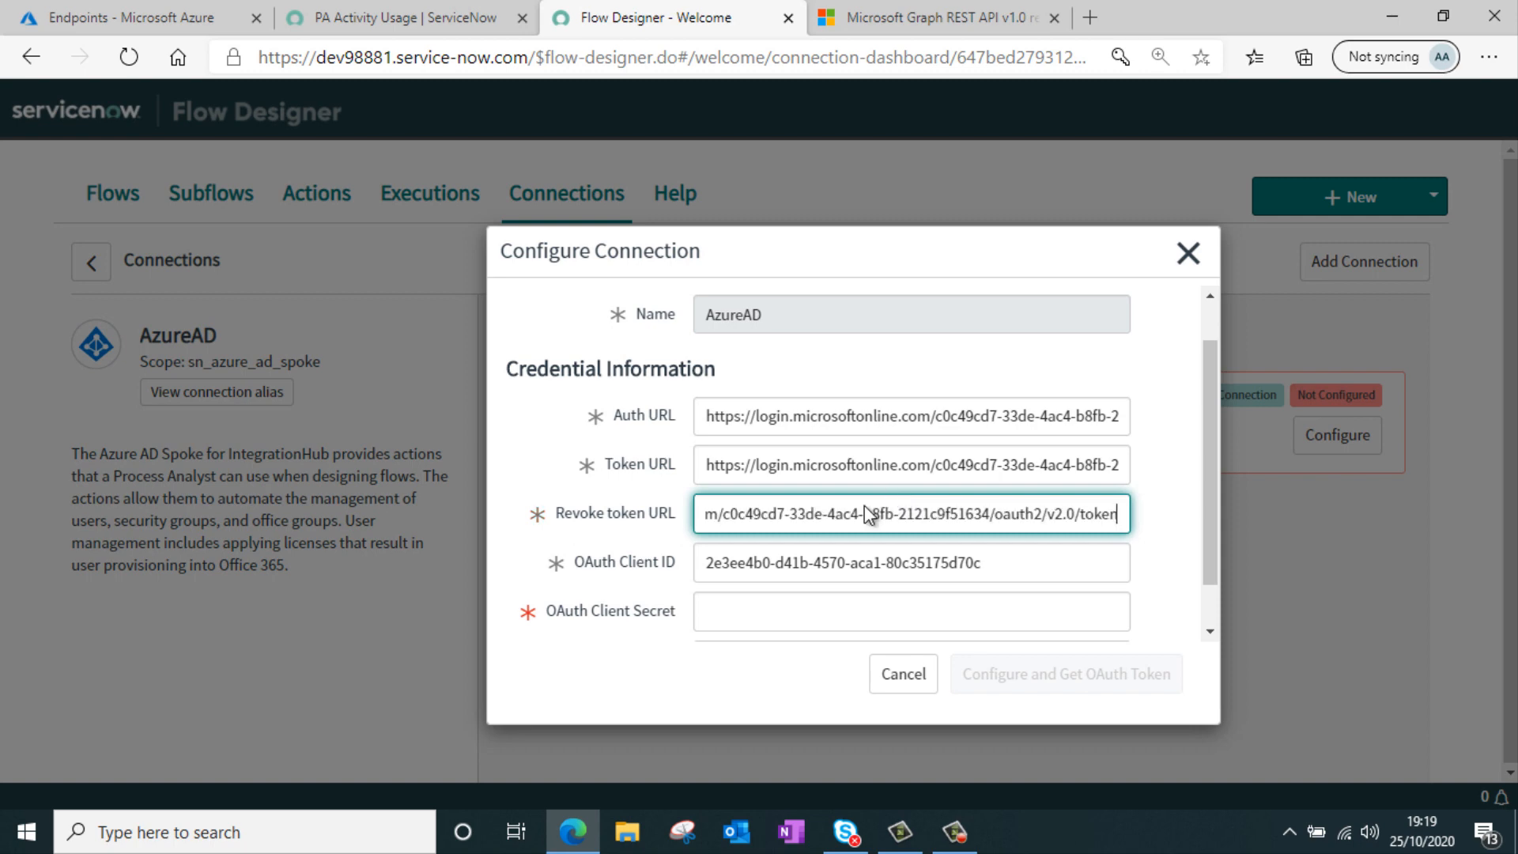
# Add a new client secret described ServiceNow that never expires under Certificates & secrets, and copy its value
pyautogui.scroll(-1, 644, 419)
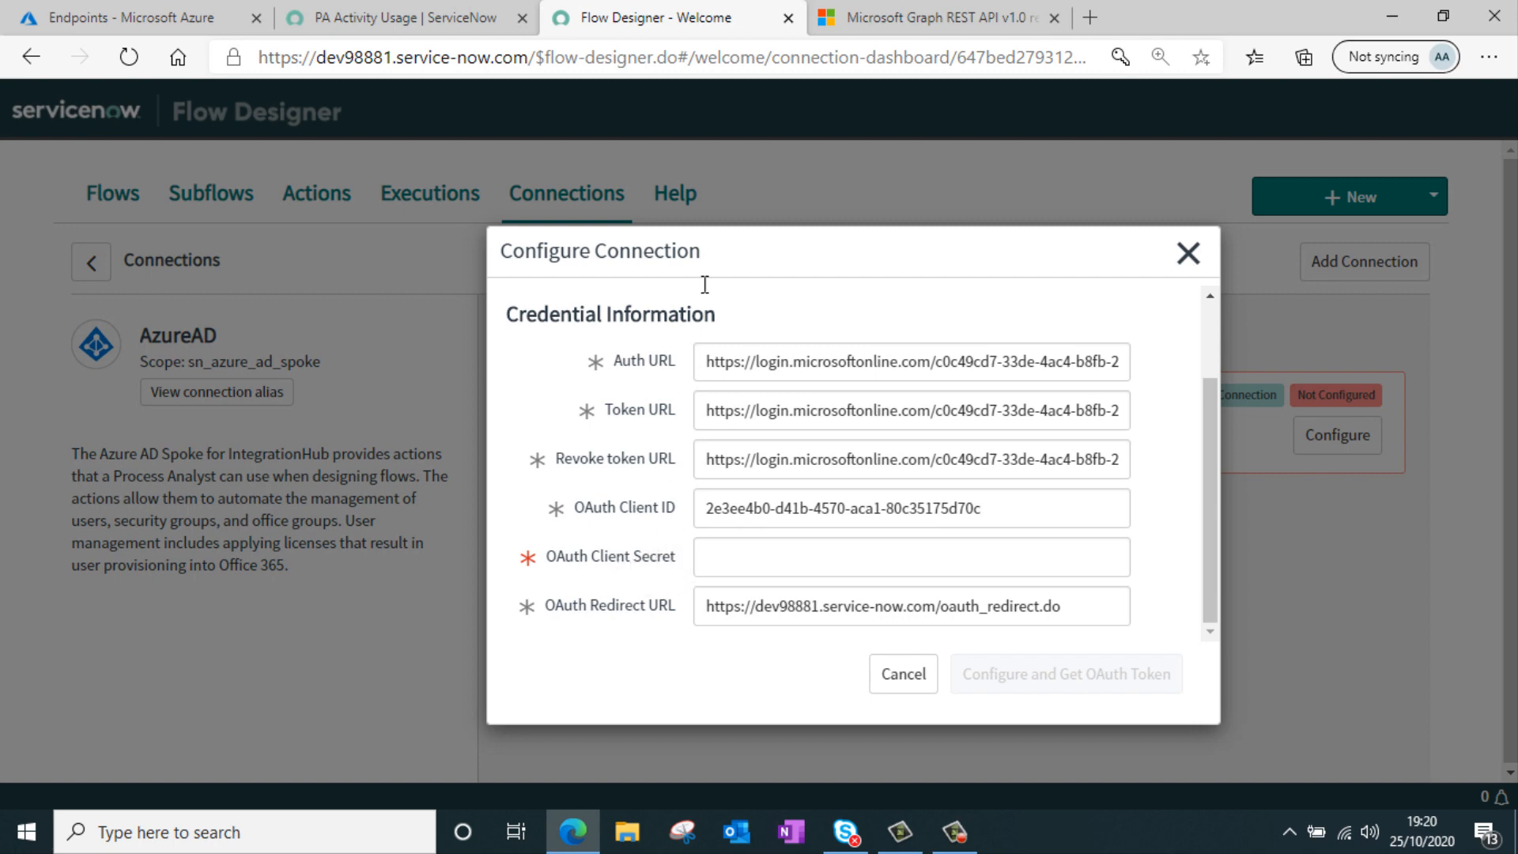
pyautogui.click(174, 11)
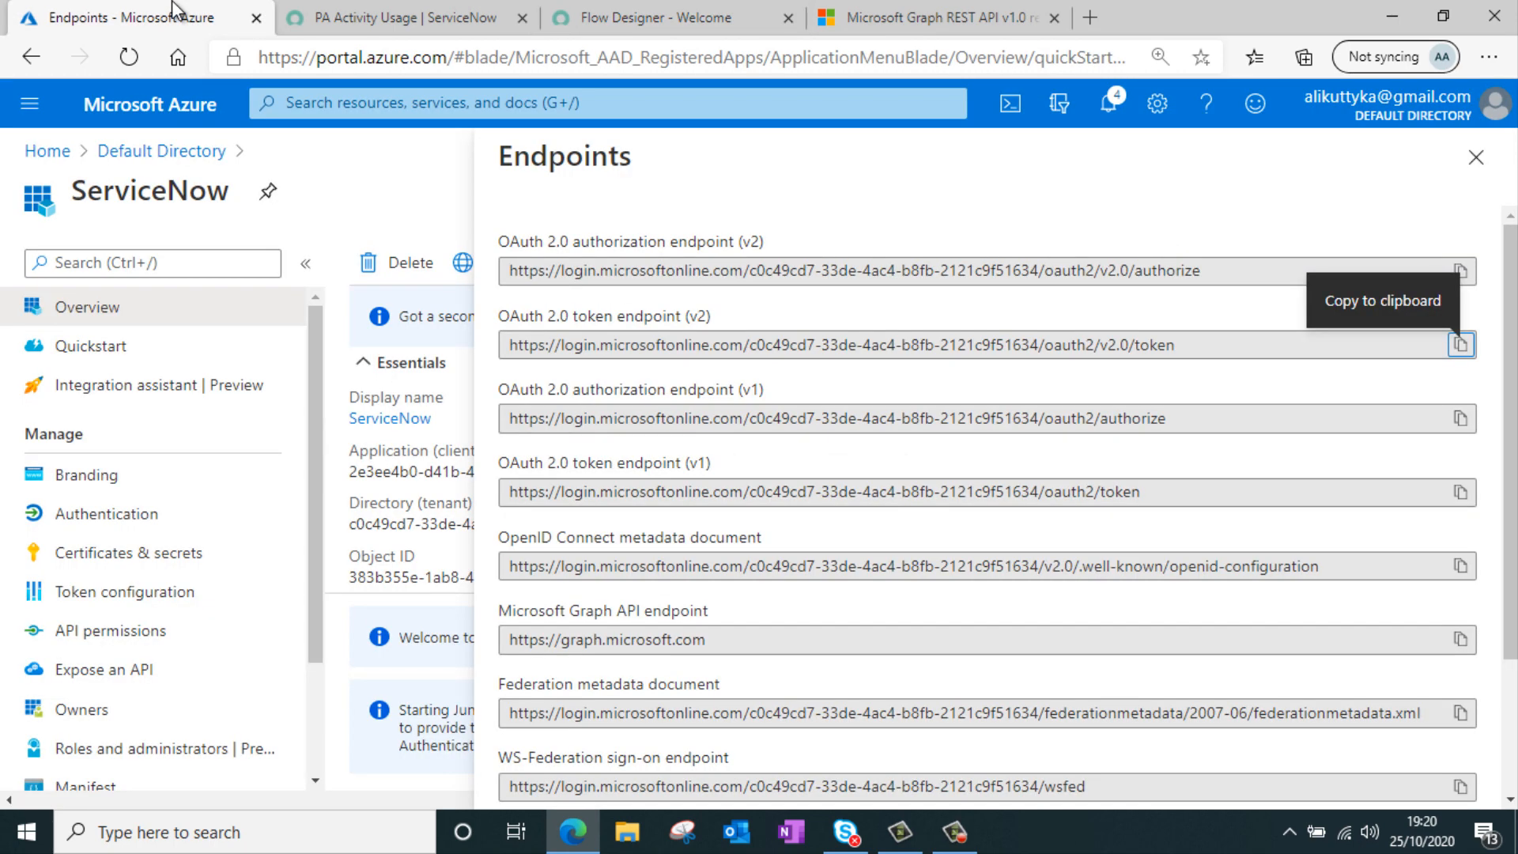
pyautogui.click(97, 565)
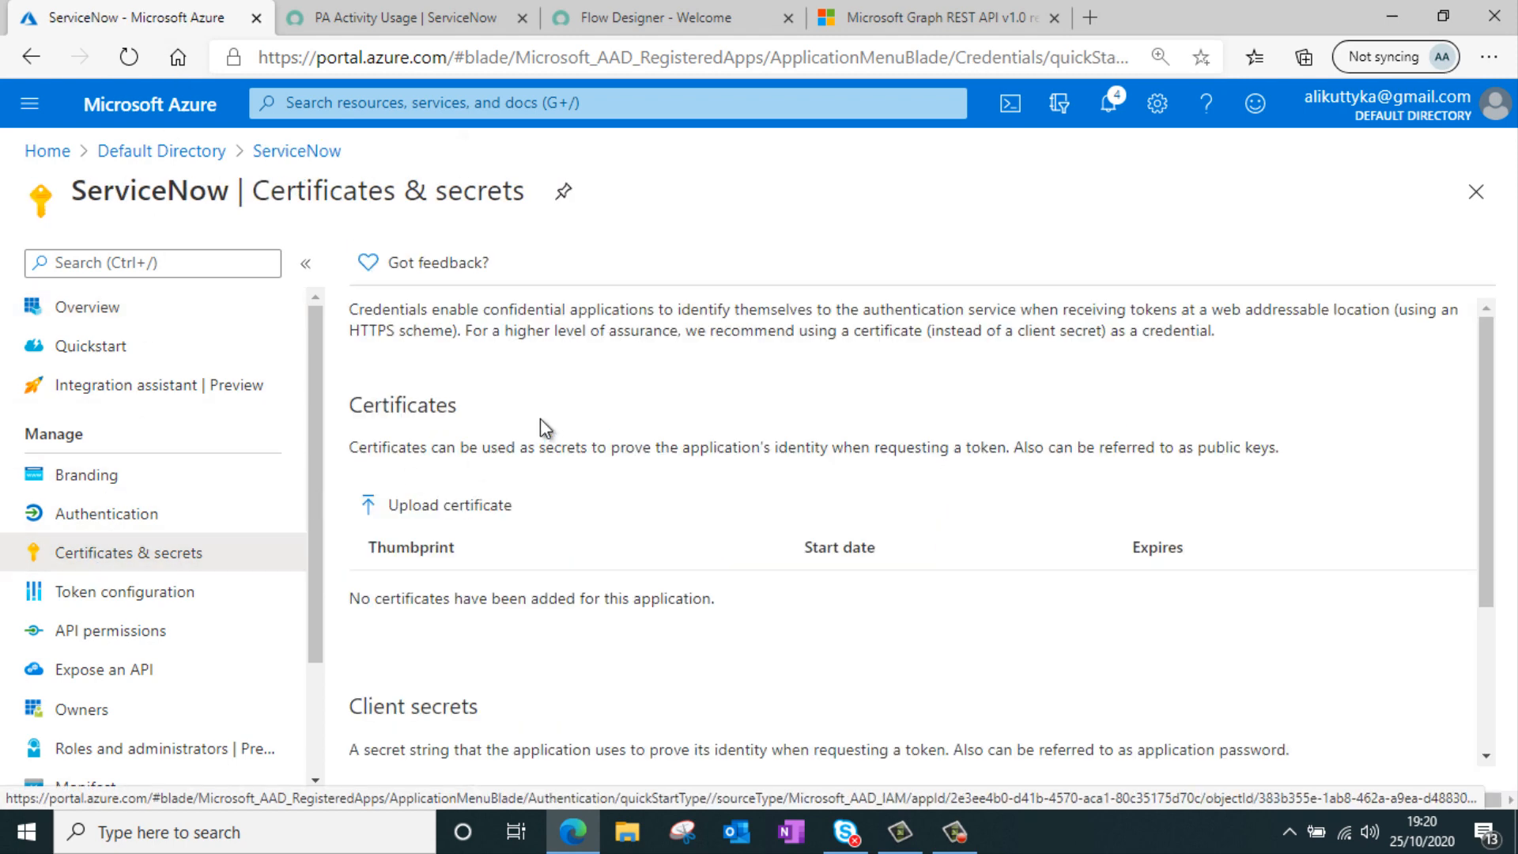
pyautogui.scroll(-2, 617, 396)
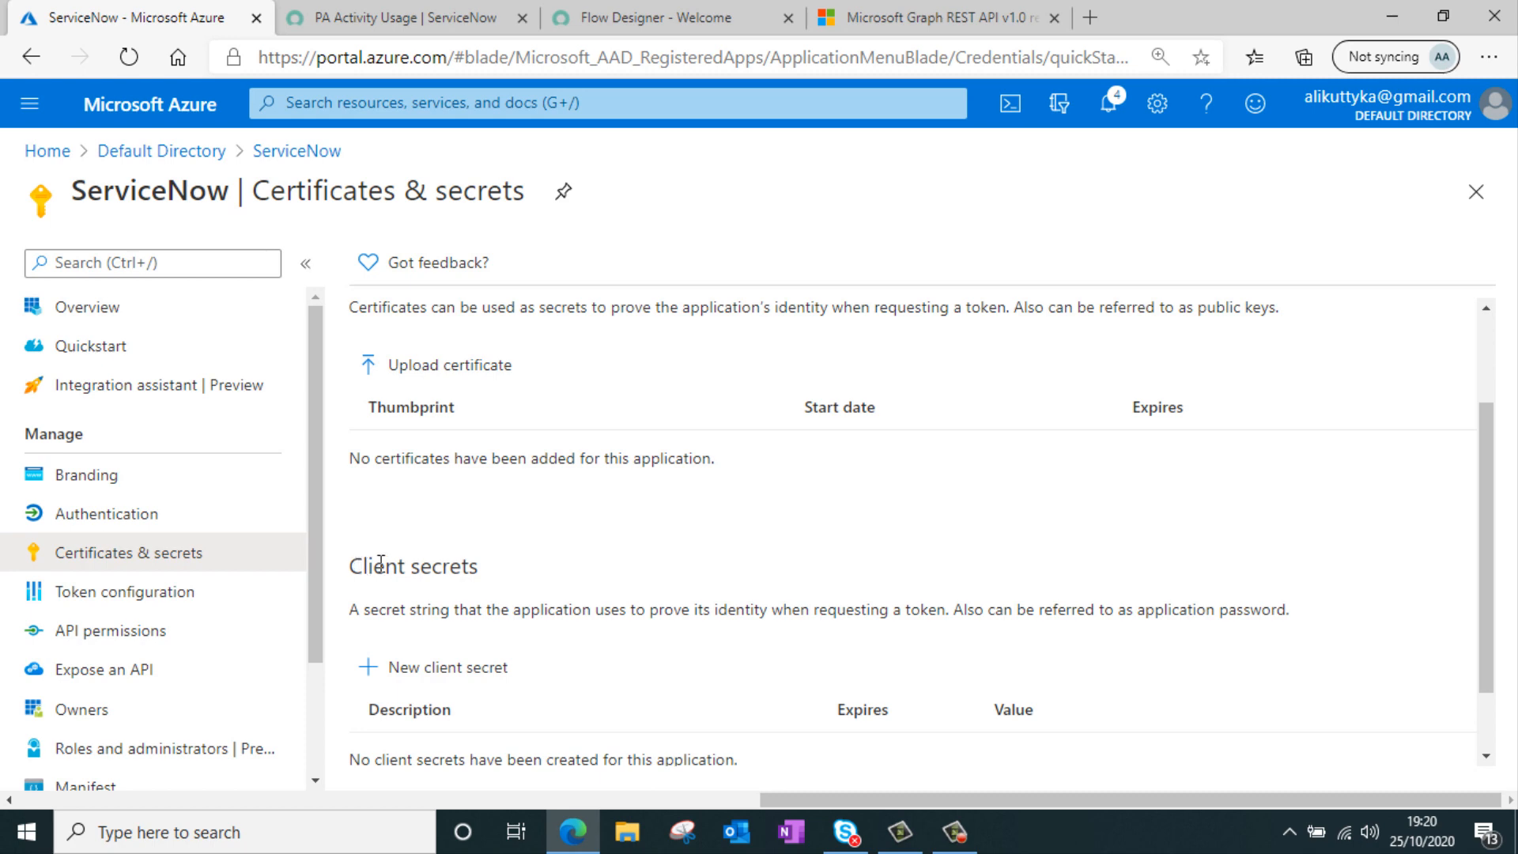
pyautogui.moveTo(366, 566); pyautogui.dragTo(525, 549)
pyautogui.scroll(-1, 605, 487)
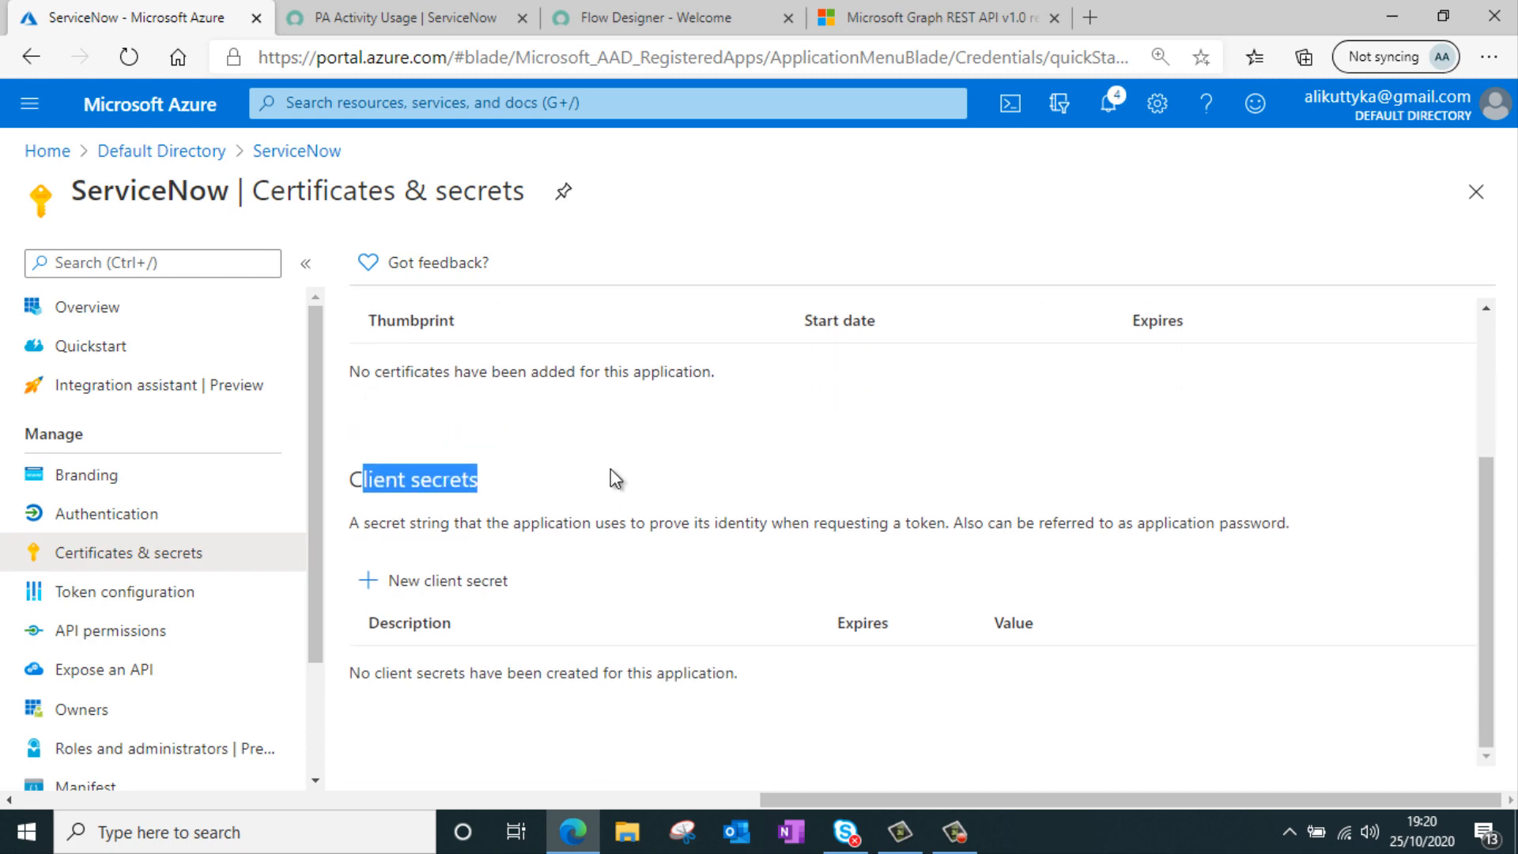
pyautogui.click(449, 585)
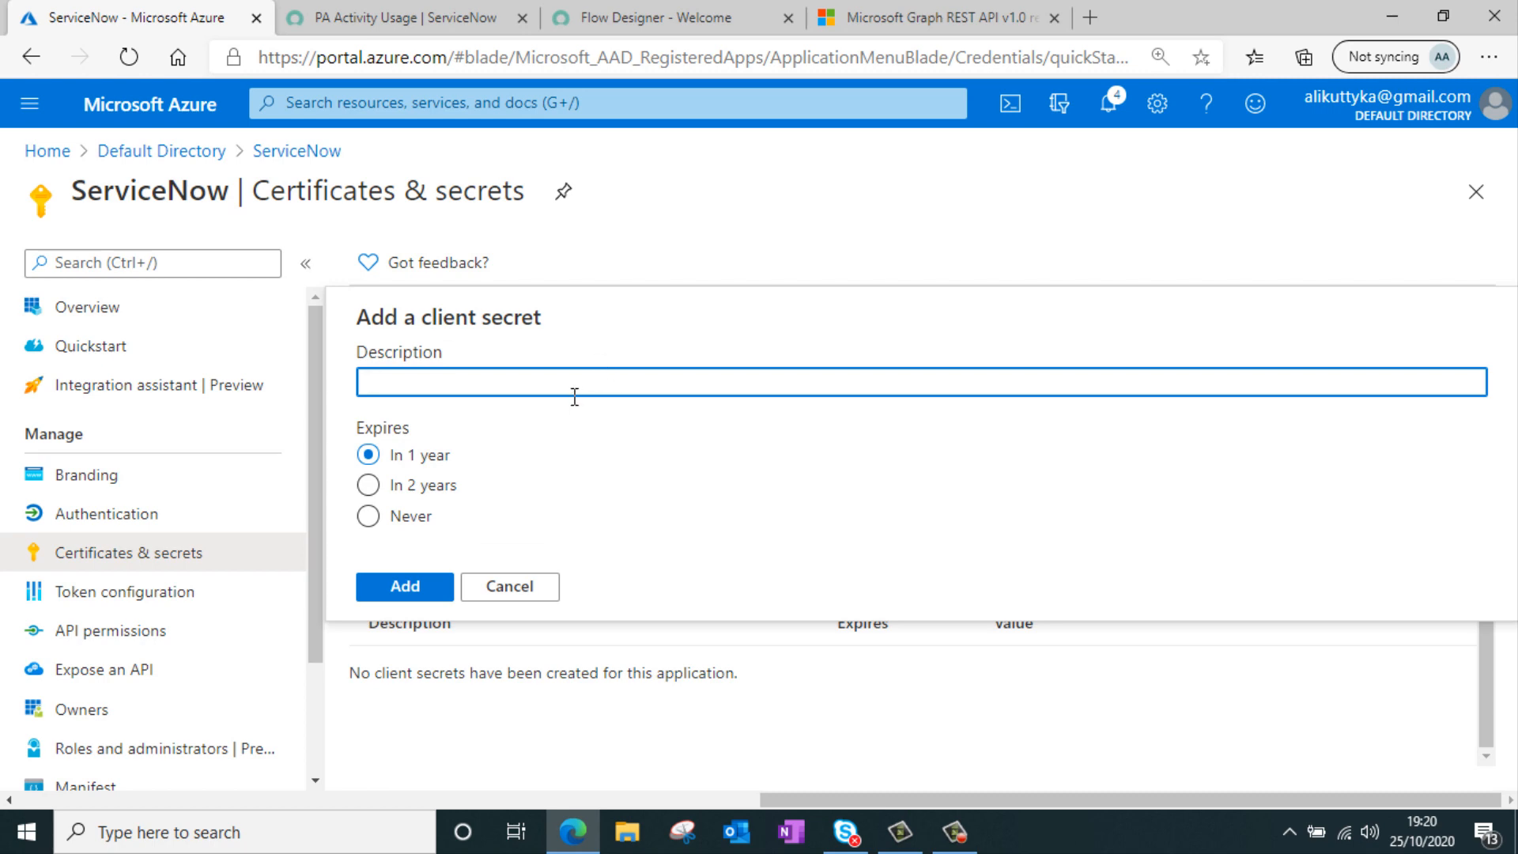
pyautogui.write('ServiceNow')
pyautogui.click(427, 515)
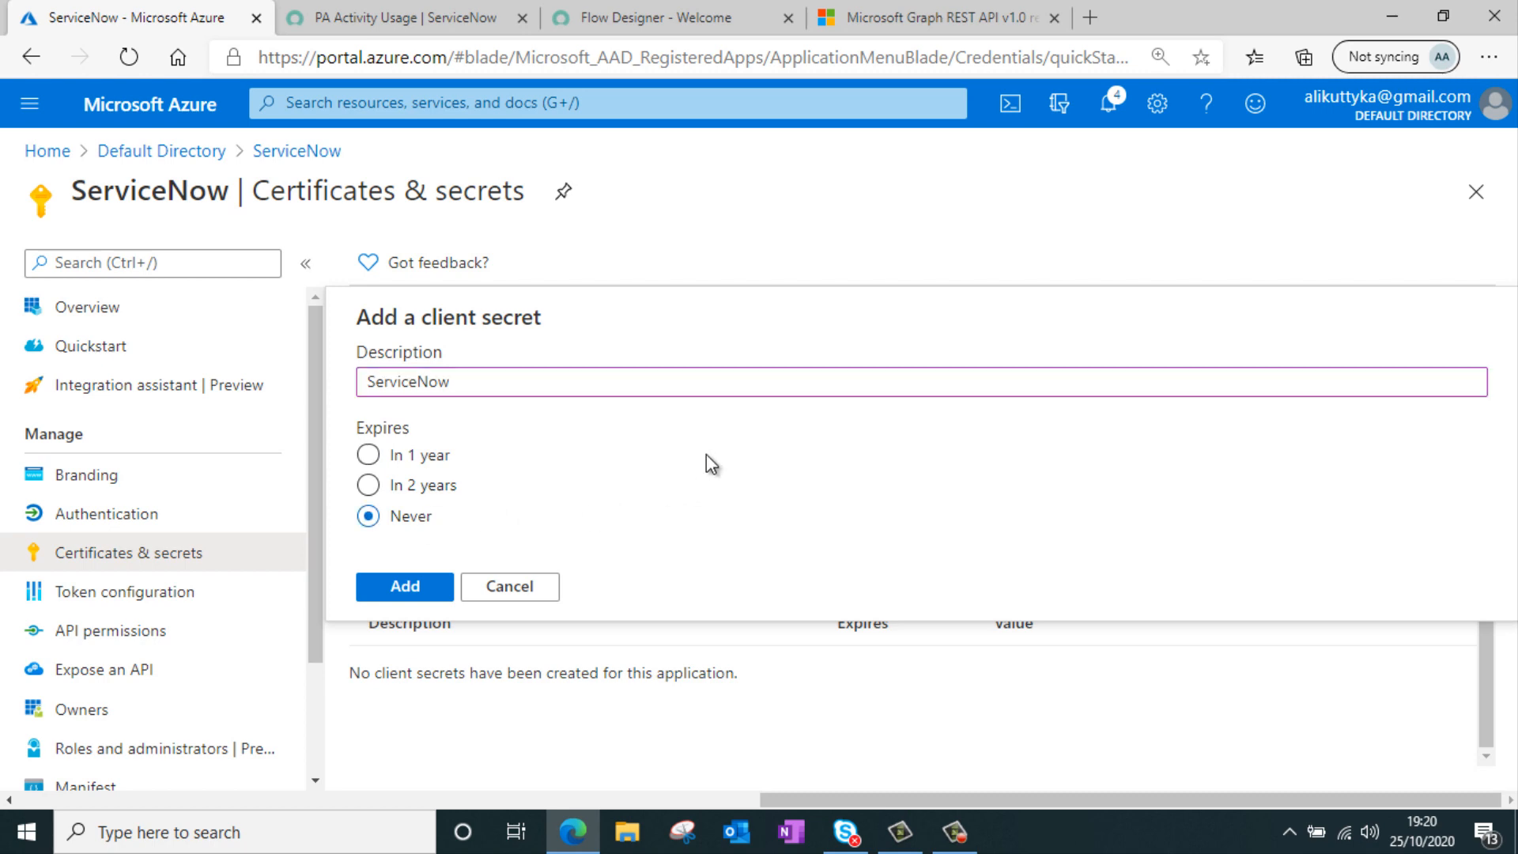
pyautogui.click(408, 586)
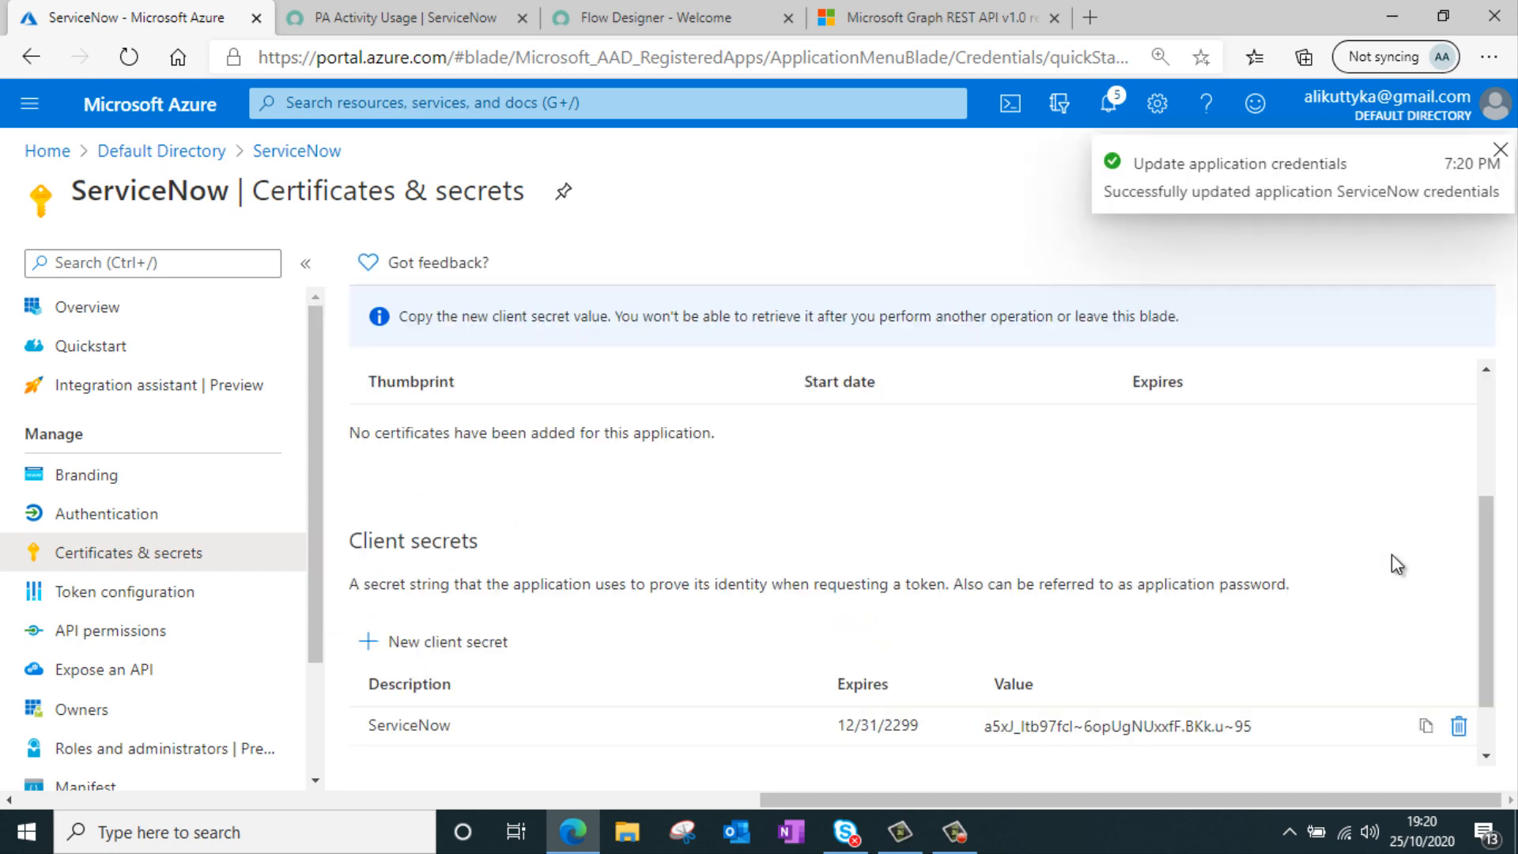
pyautogui.scroll(-1, 1344, 537)
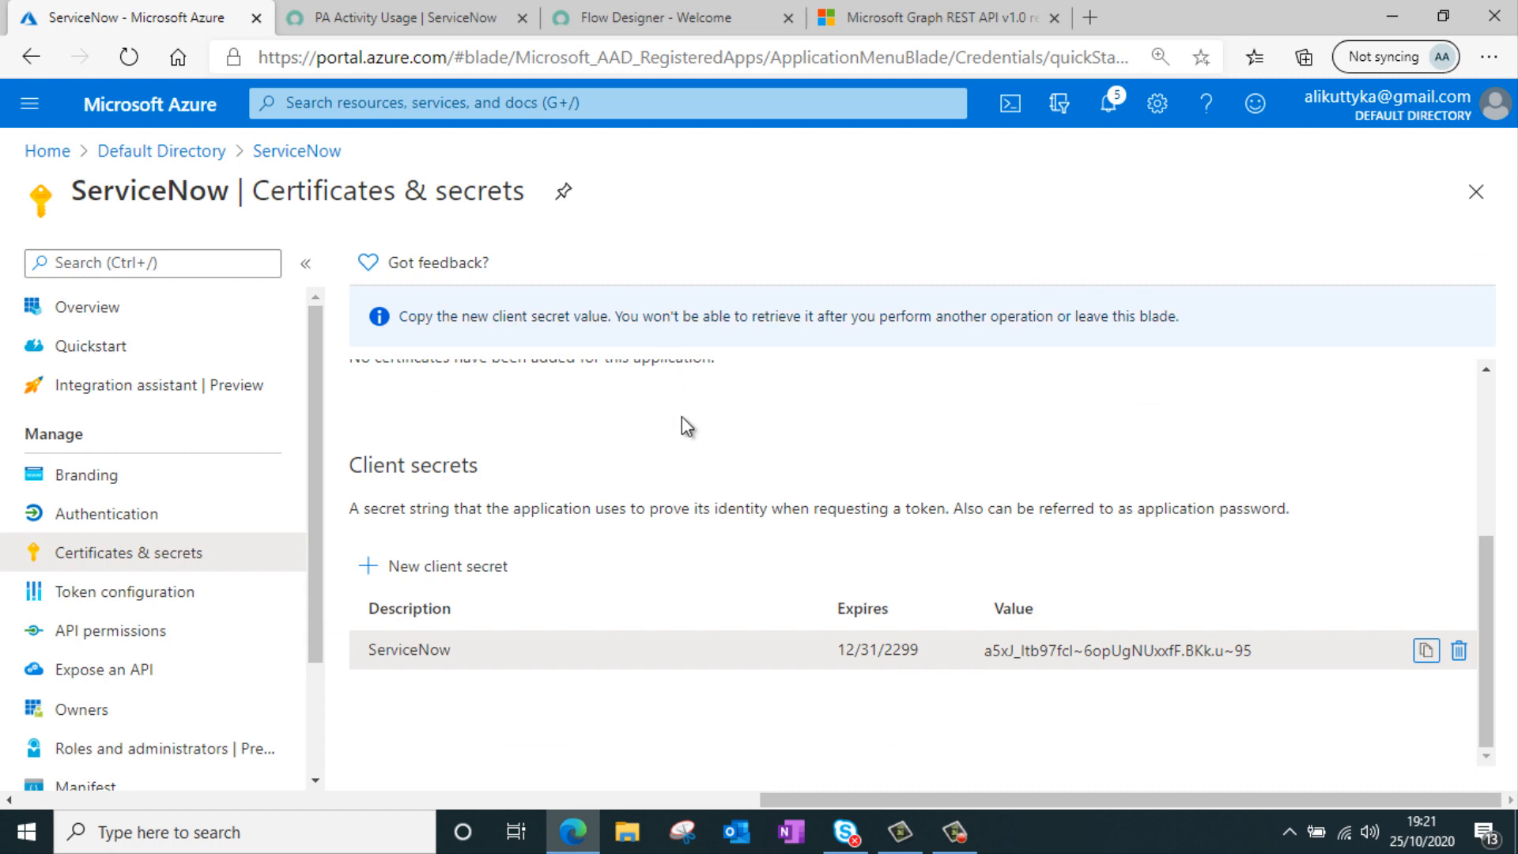
pyautogui.click(1428, 658)
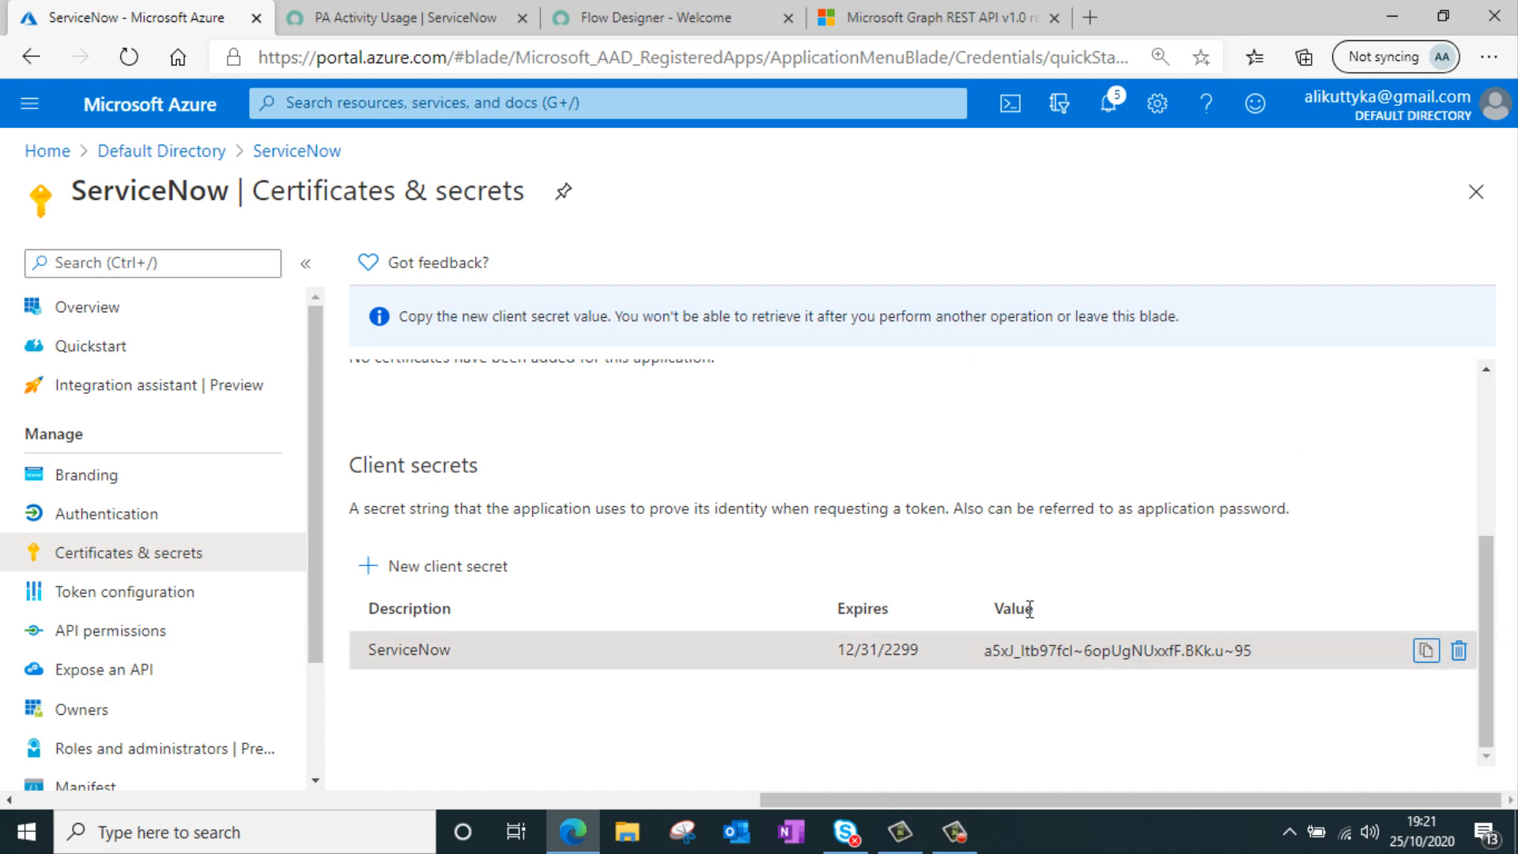
# Paste the client secret into the connection's OAuth Client Secret field, then save and get the OAuth token by signing in with the Microsoft account
pyautogui.click(685, 20)
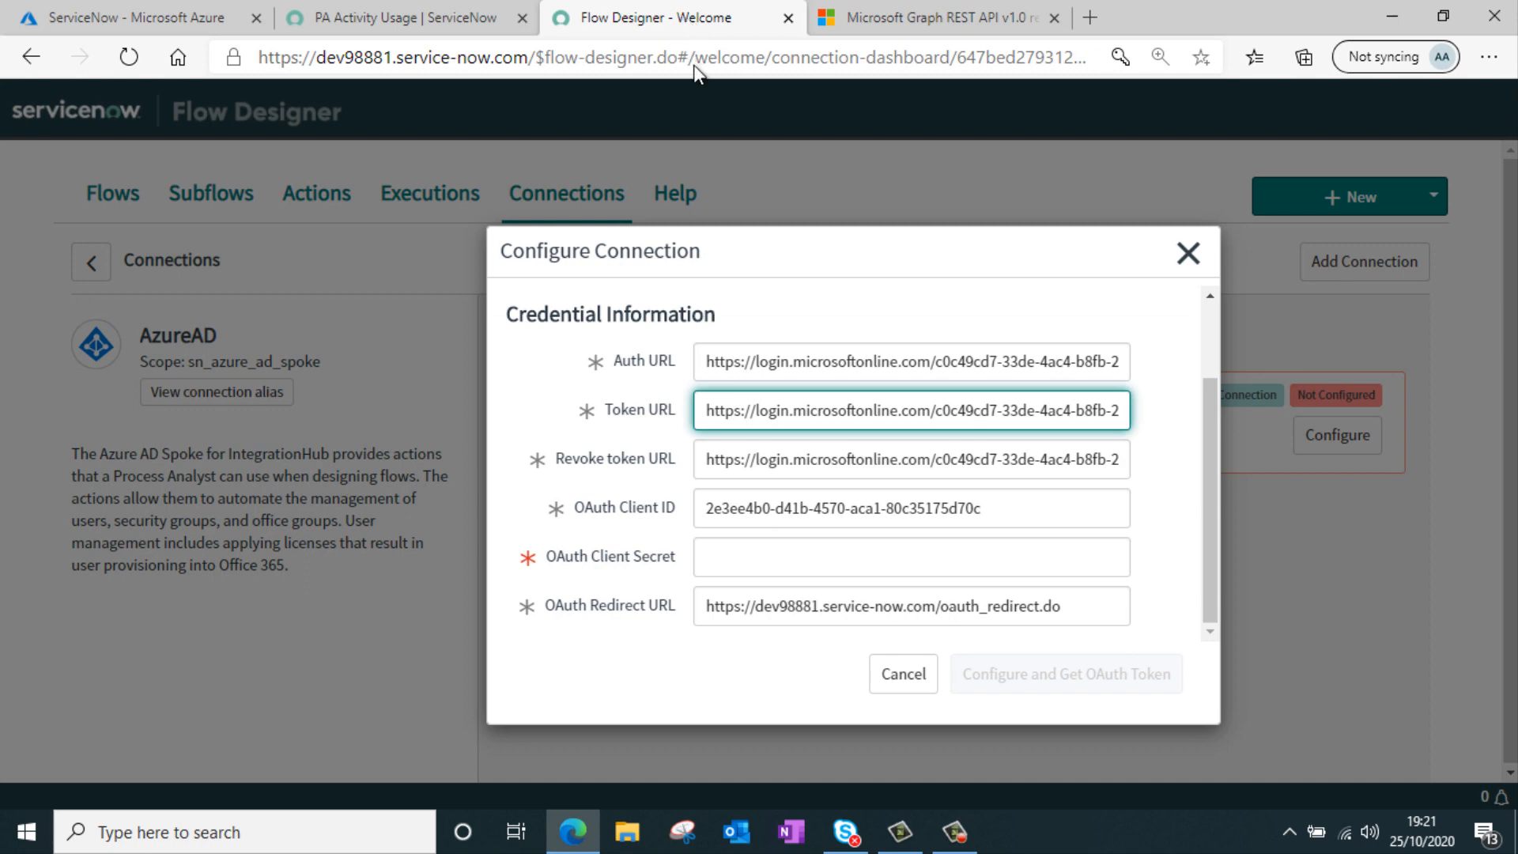
pyautogui.click(792, 554)
pyautogui.hotkey('ctrl', 'v')
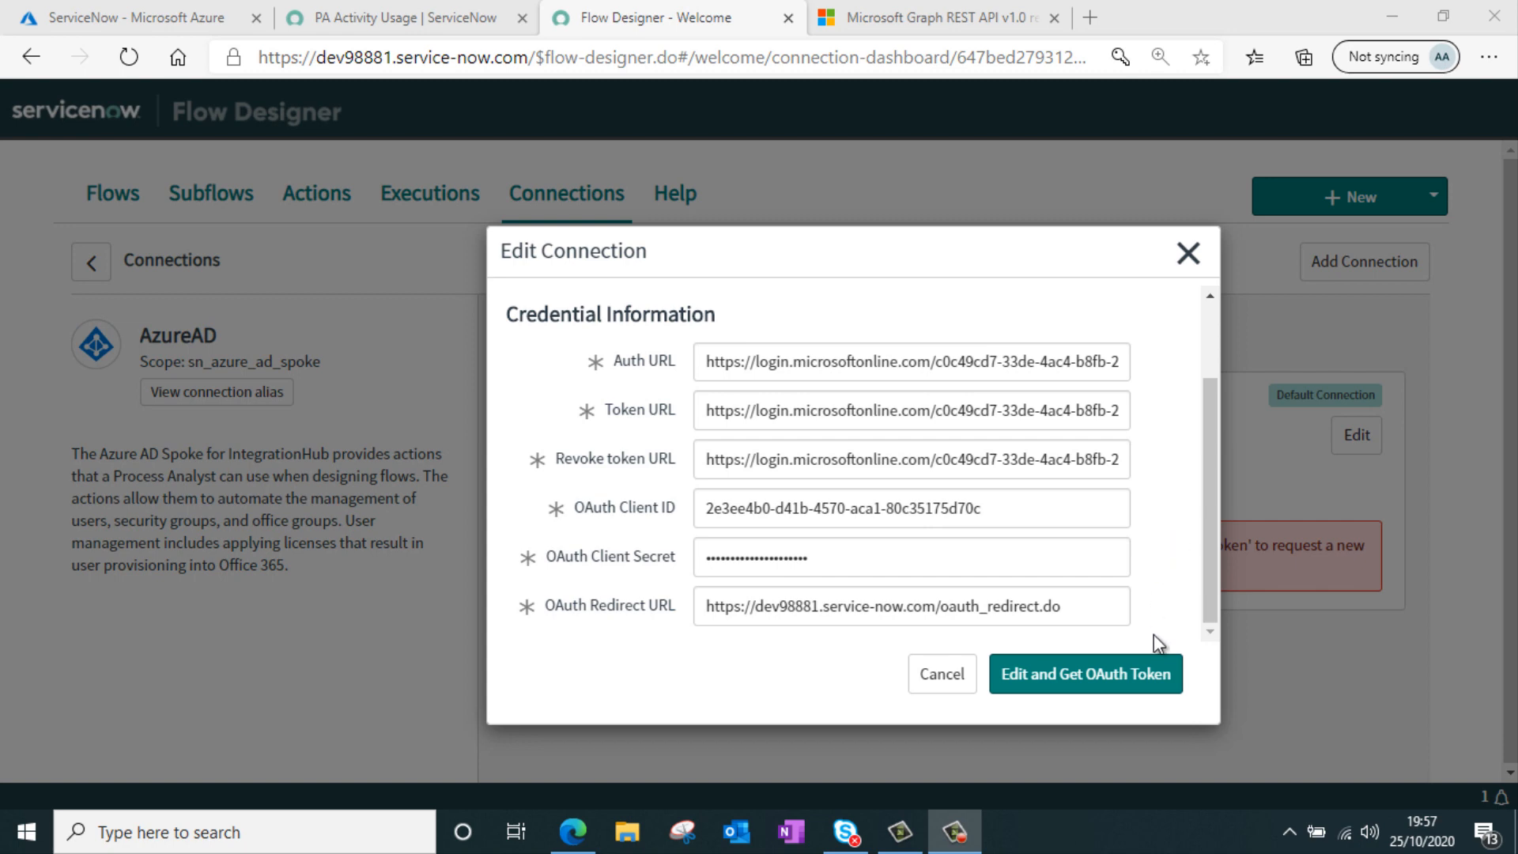
pyautogui.click(1095, 677)
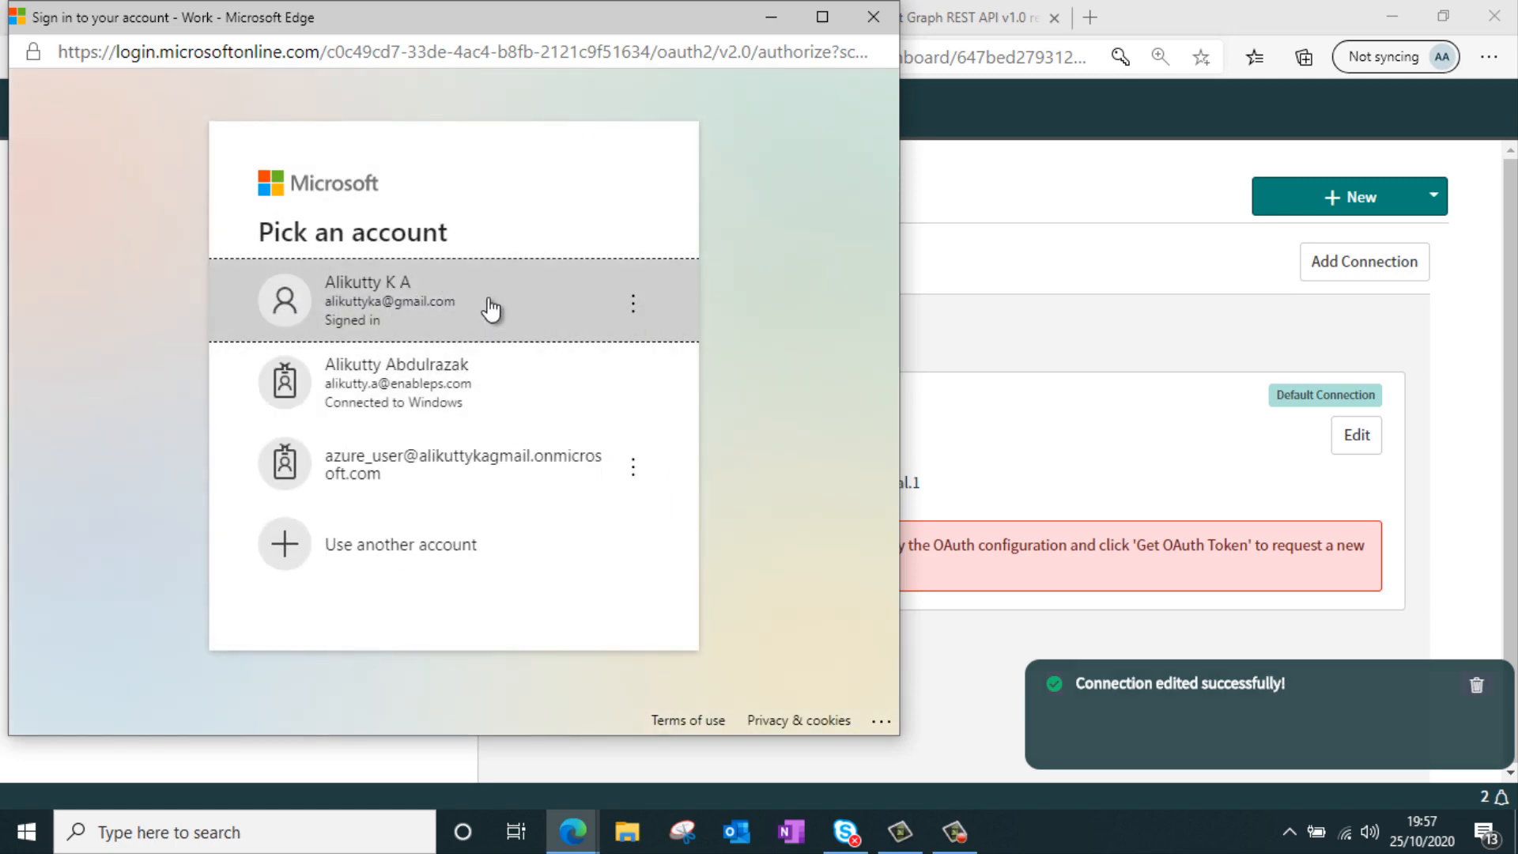
pyautogui.click(488, 299)
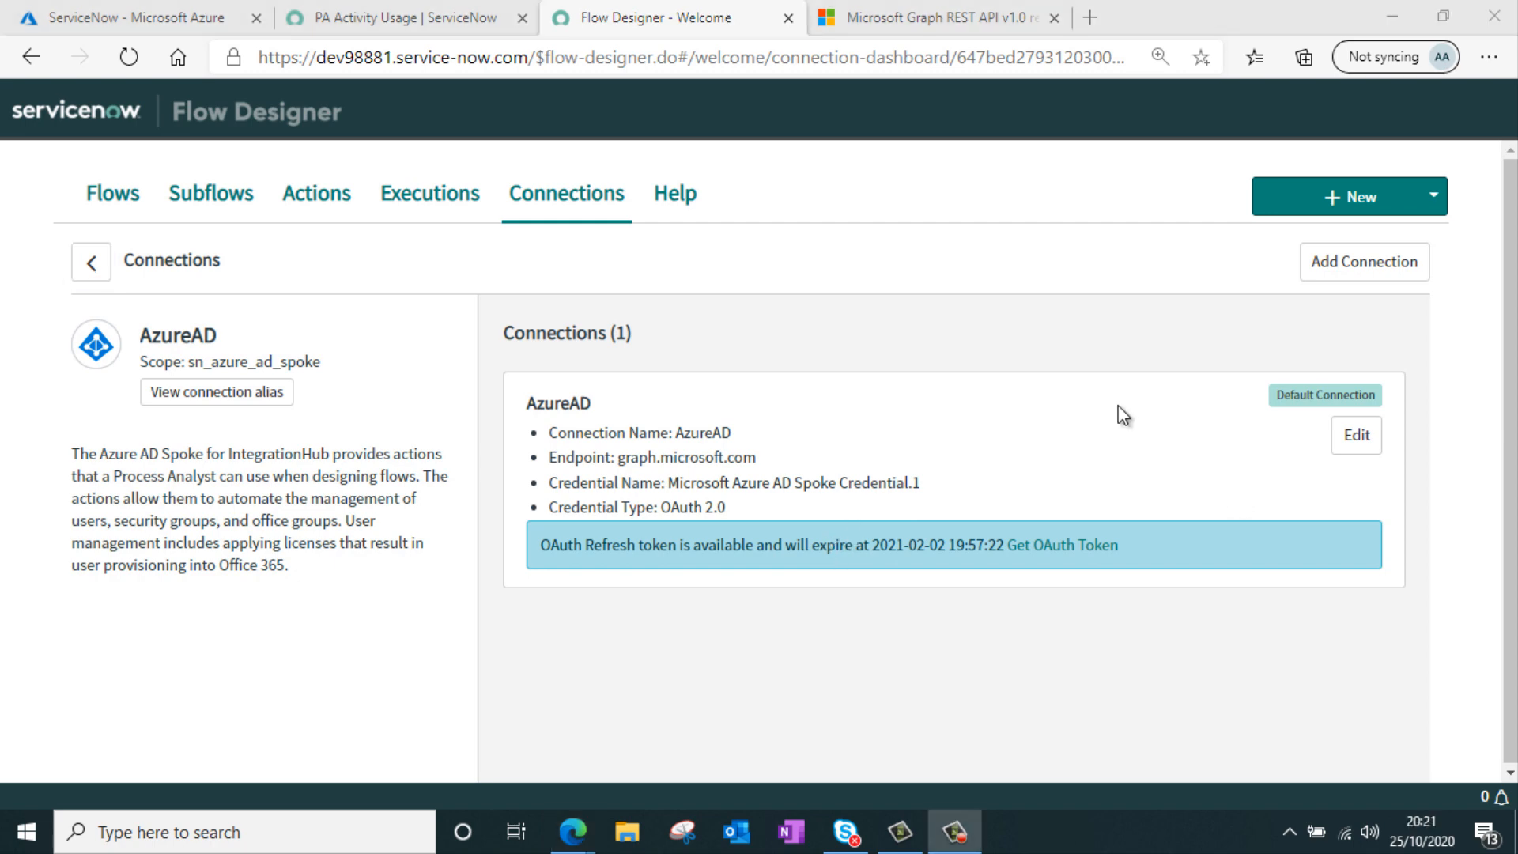
# Open the Microsoft Azure AD Spoke OAuth application registry record and review its settings and OAuth entity scopes
pyautogui.click(429, 25)
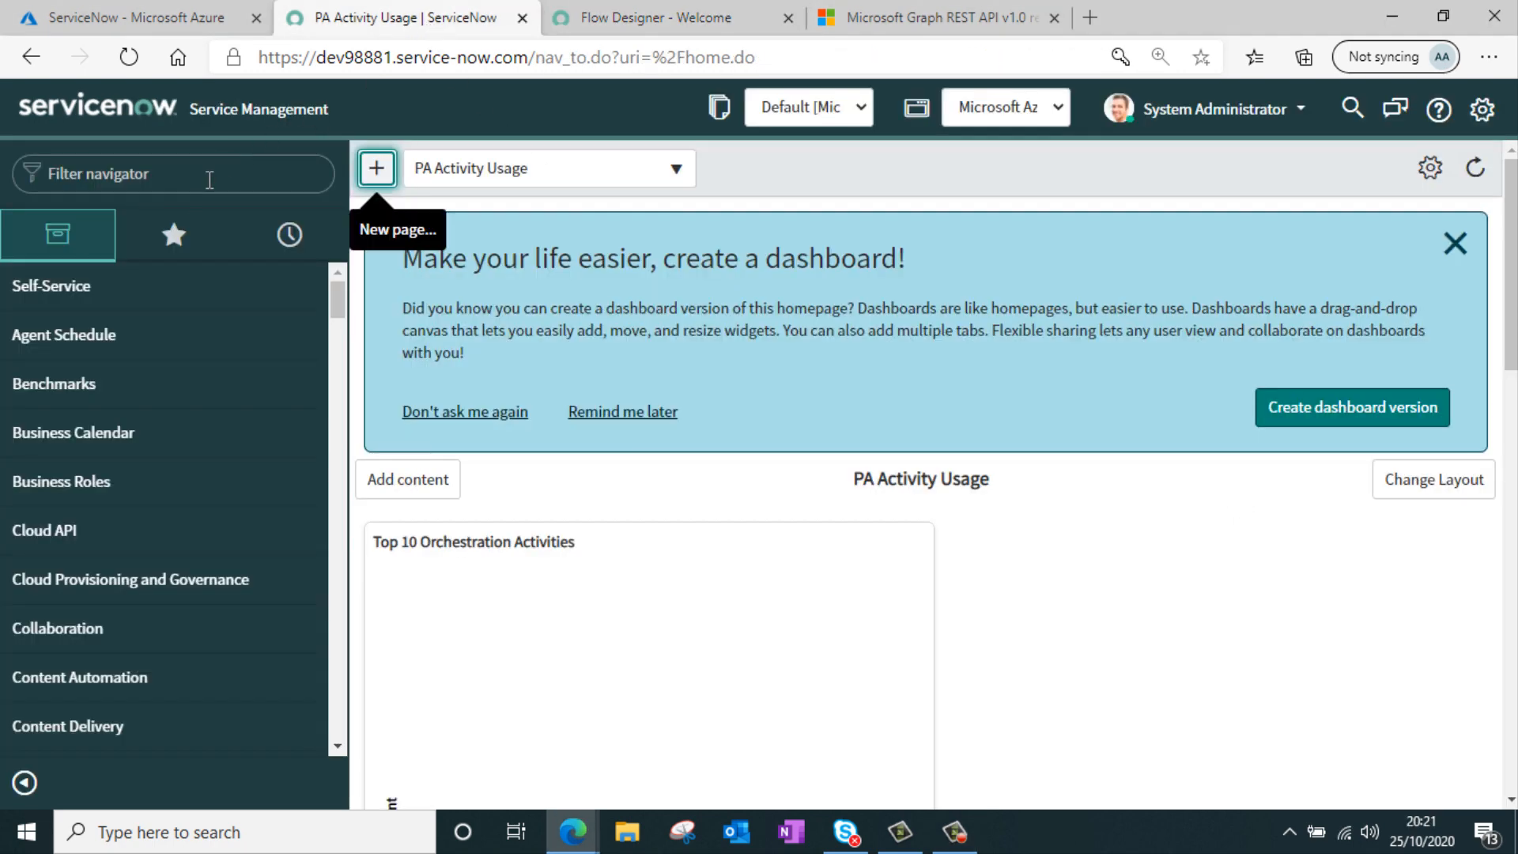
pyautogui.click(182, 181)
pyautogui.write('applic')
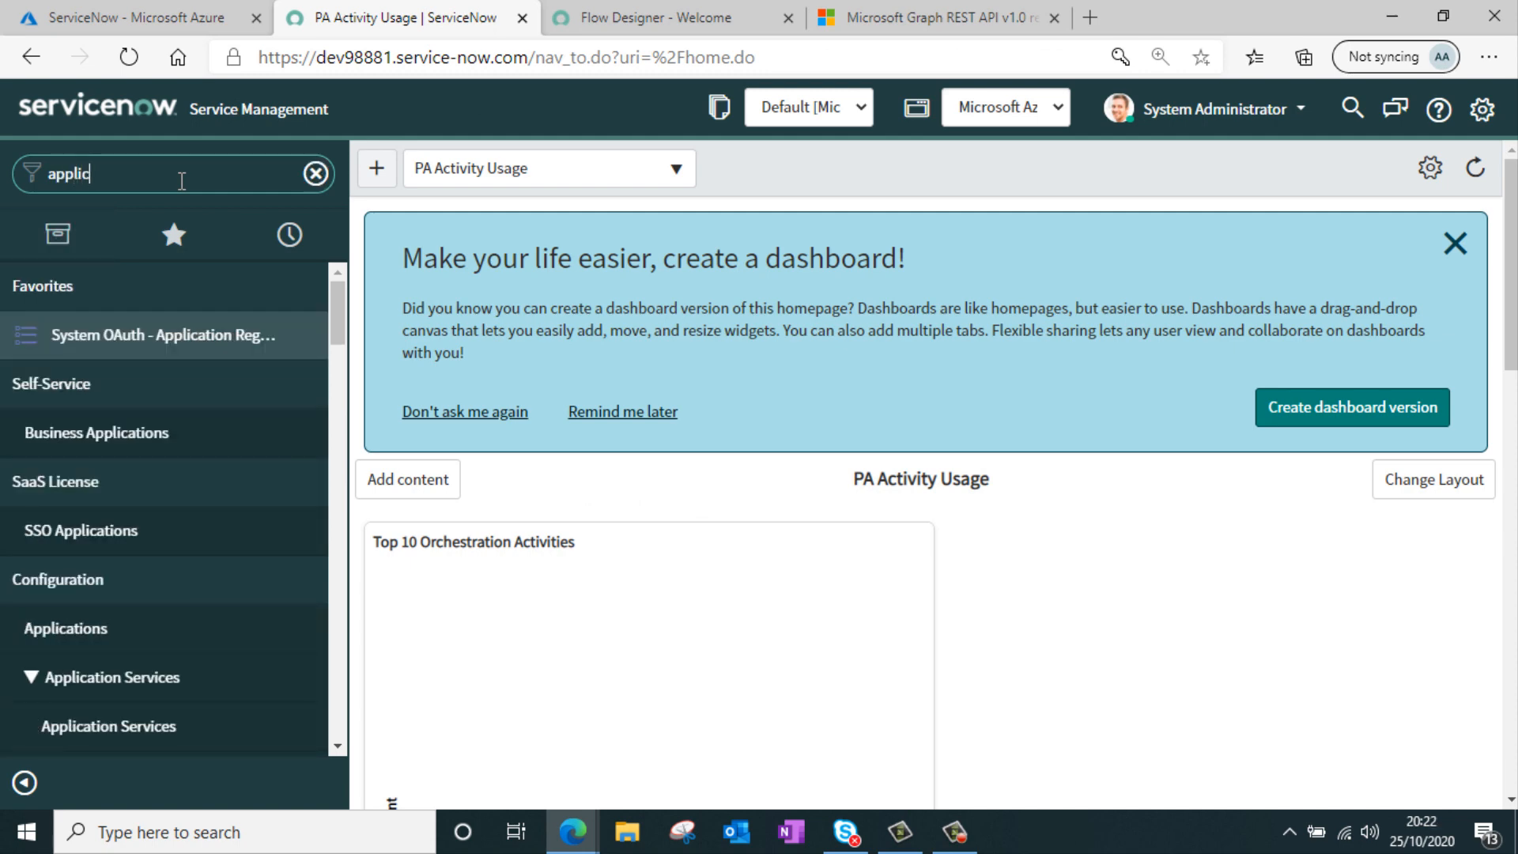
pyautogui.write('atio')
pyautogui.click(179, 334)
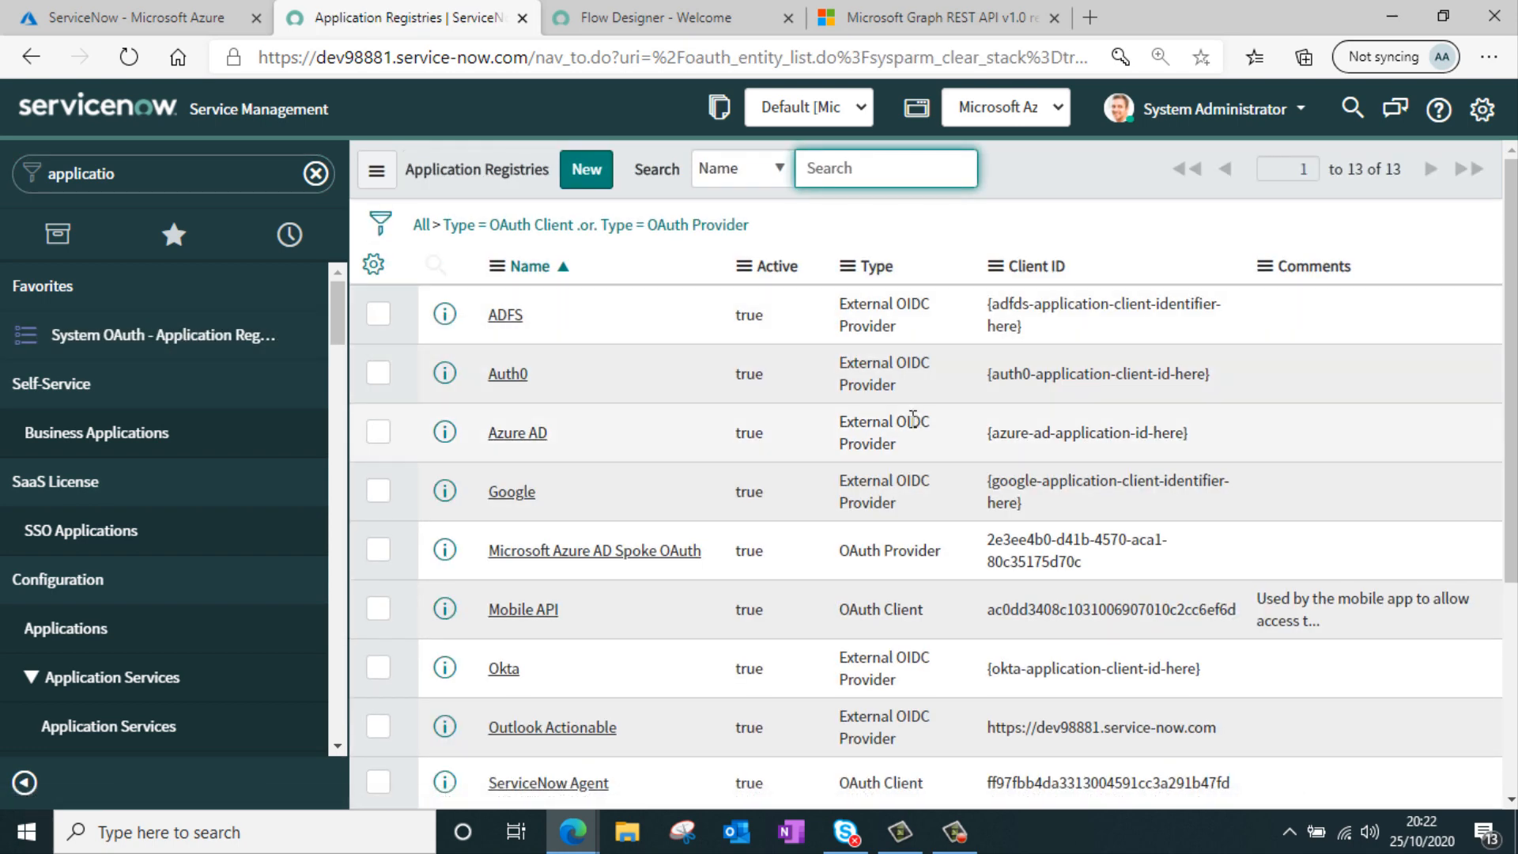
pyautogui.click(656, 551)
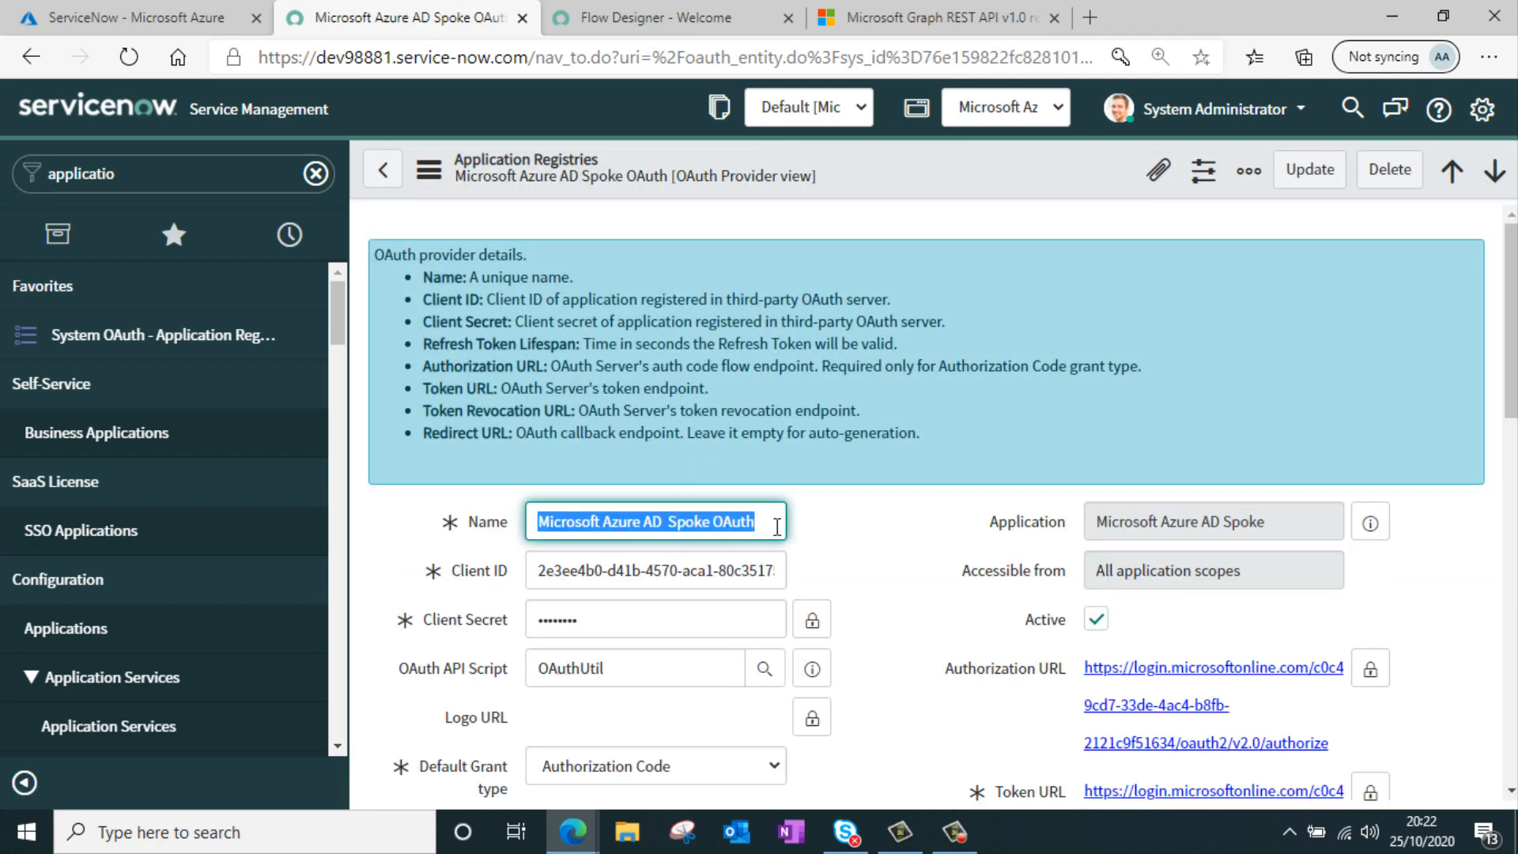
pyautogui.scroll(-2, 857, 515)
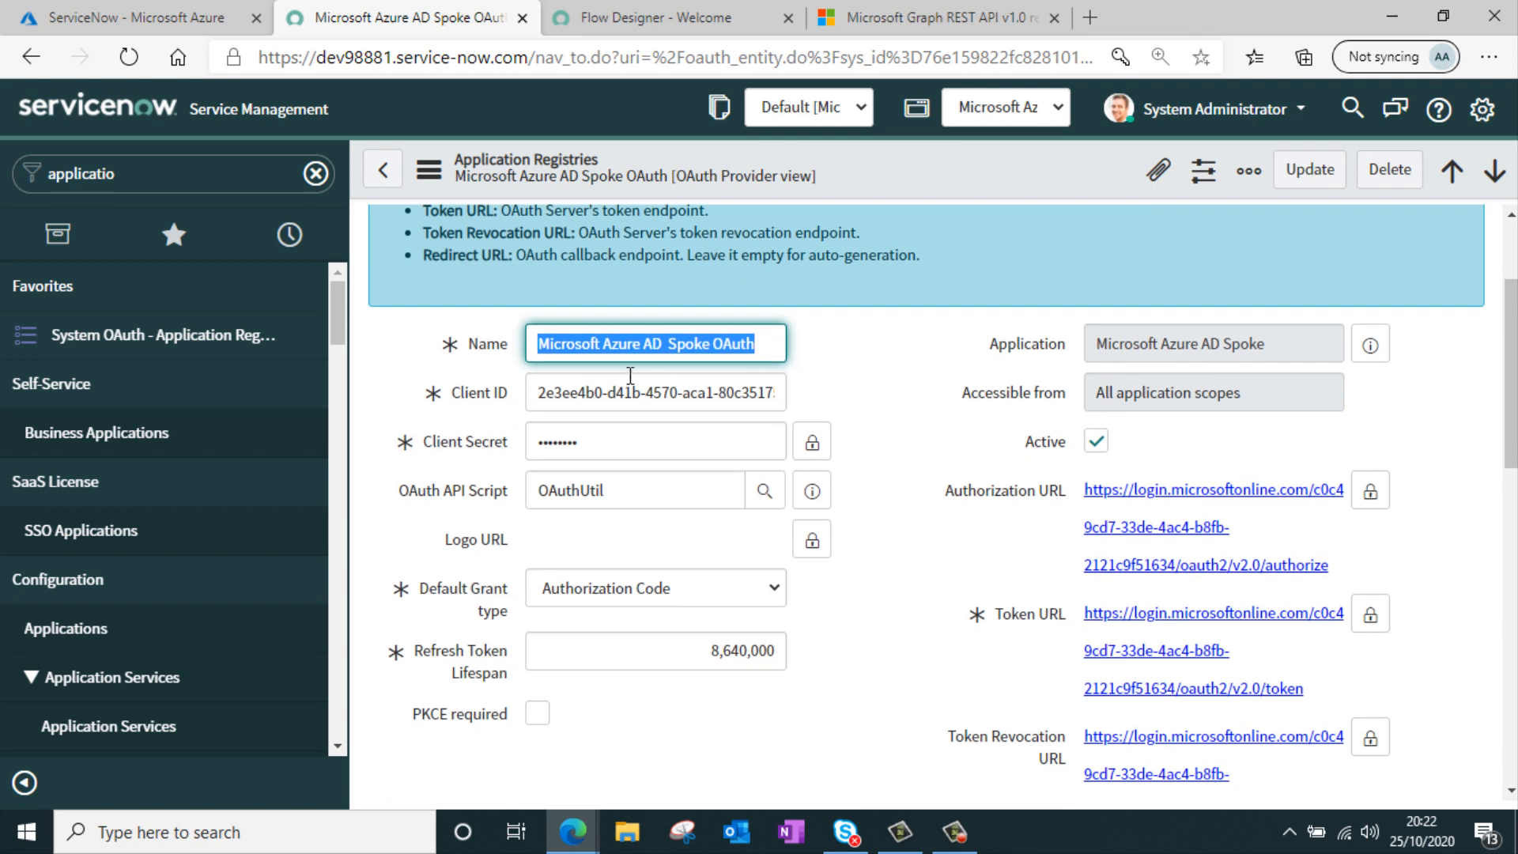
pyautogui.moveTo(490, 413)
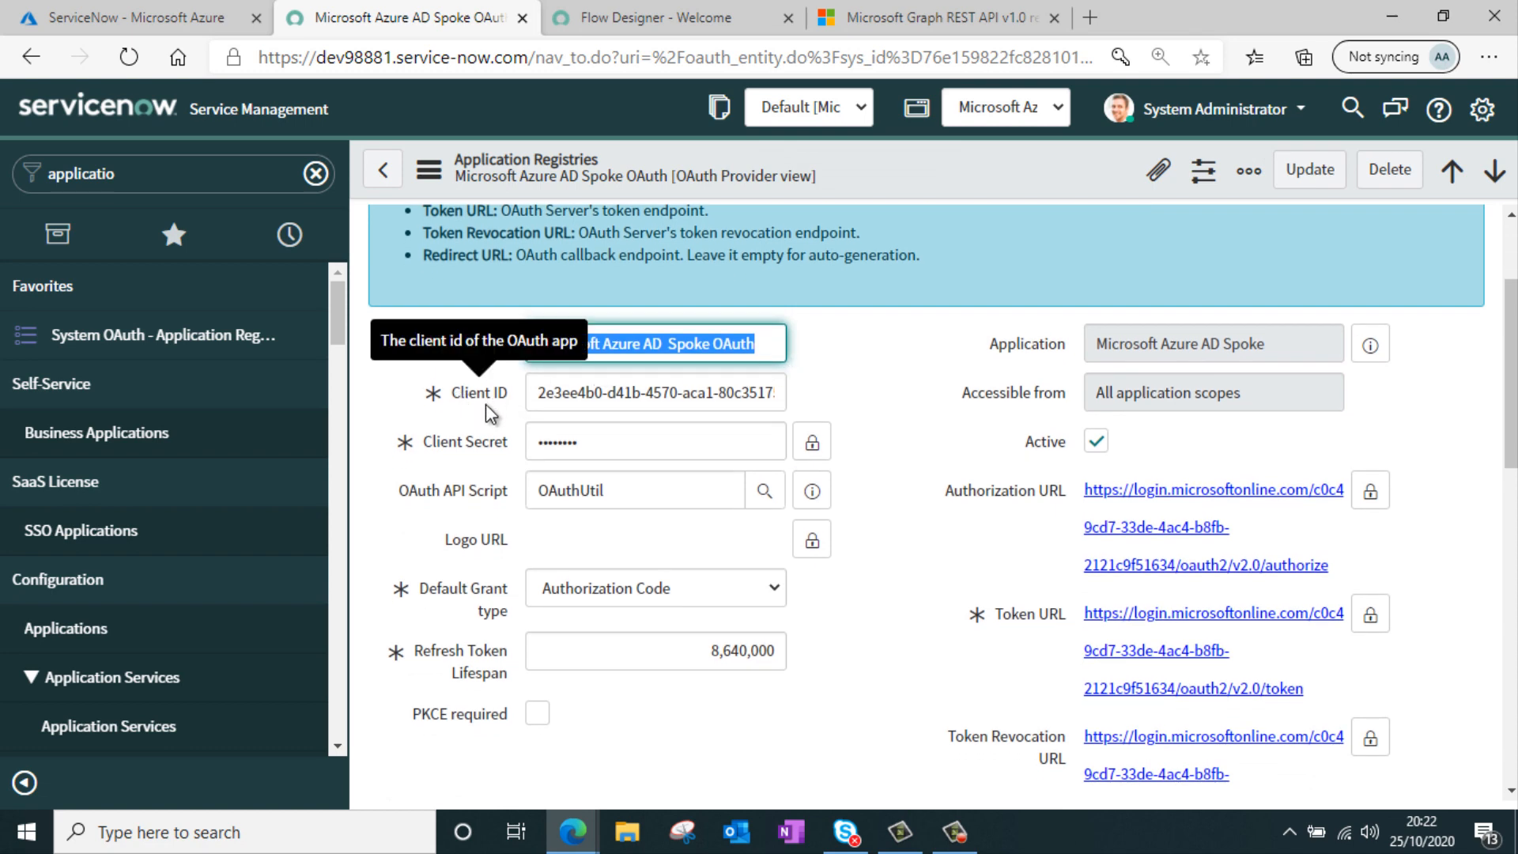
pyautogui.scroll(-2, 609, 443)
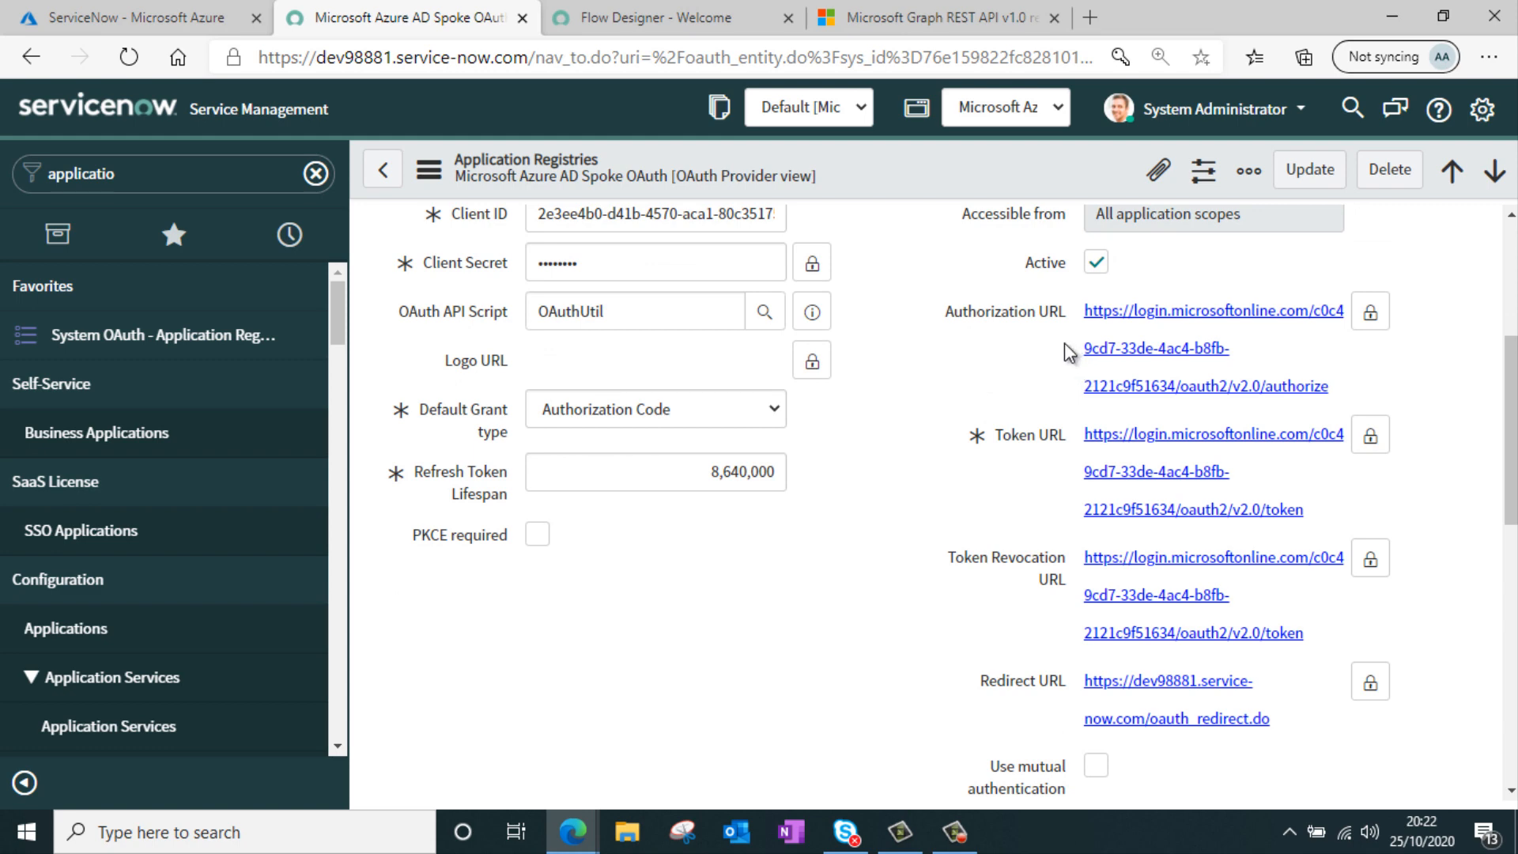
pyautogui.scroll(-2, 1066, 638)
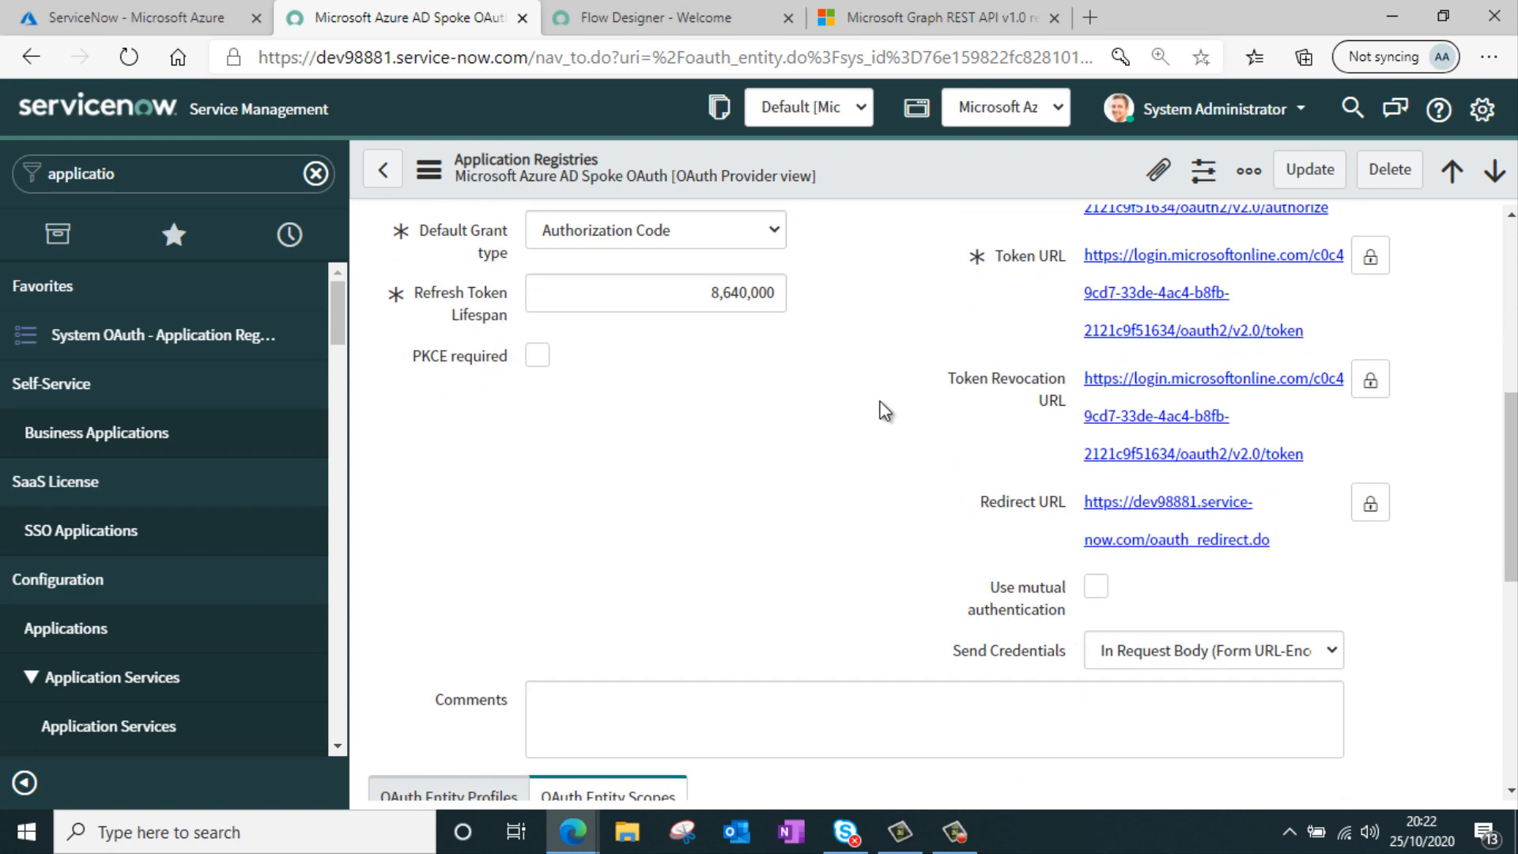
pyautogui.scroll(-6, 884, 411)
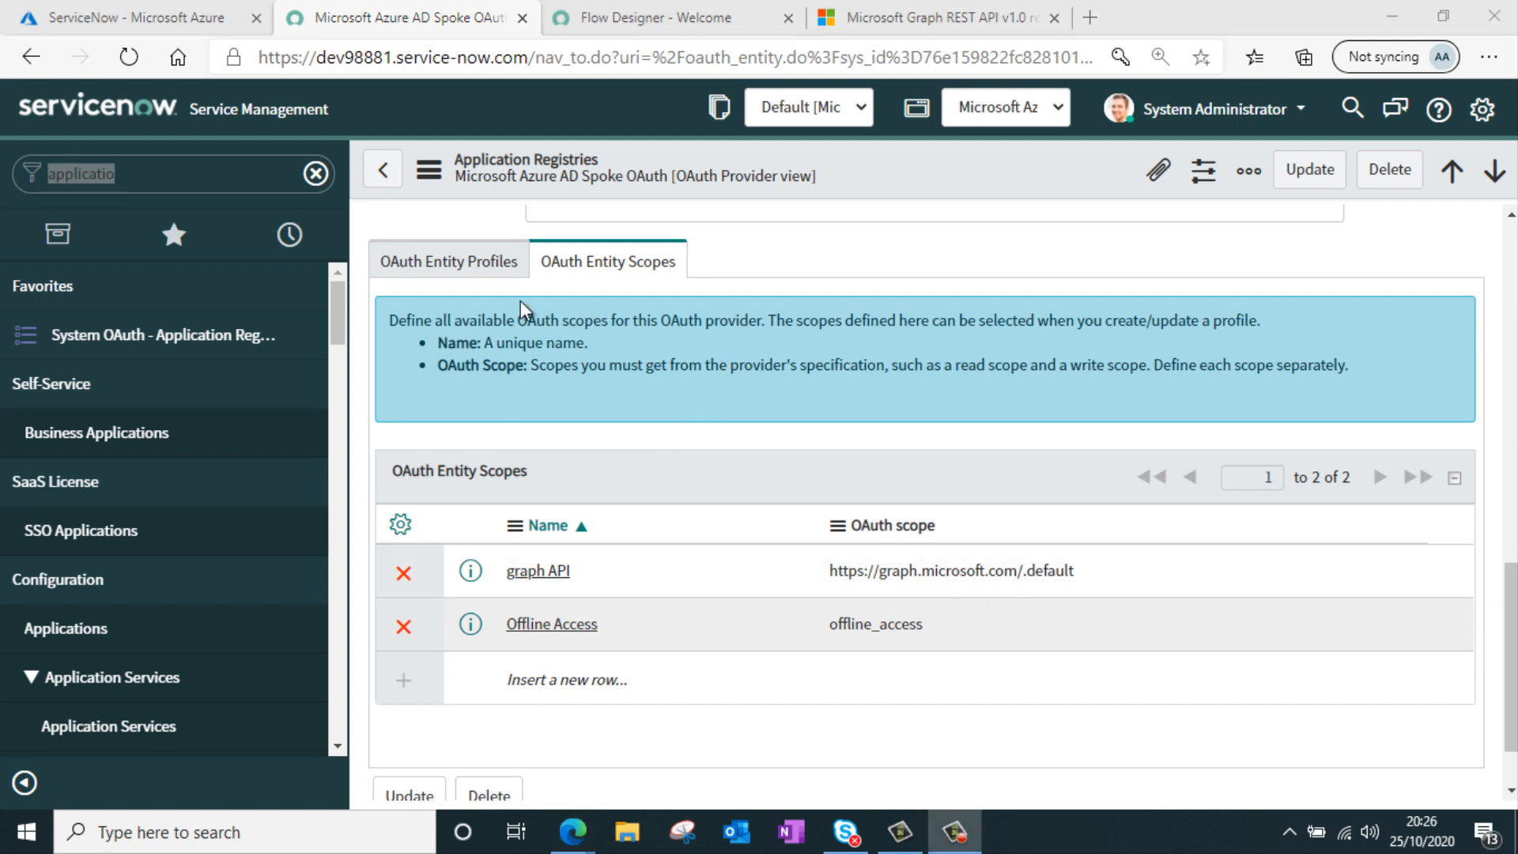
# Open the AzureAD HTTP(s) connection through Connection & Credential Aliases and view its OAuth 2.0 credential details
pyautogui.click(222, 181)
pyautogui.doubleClick(222, 181)
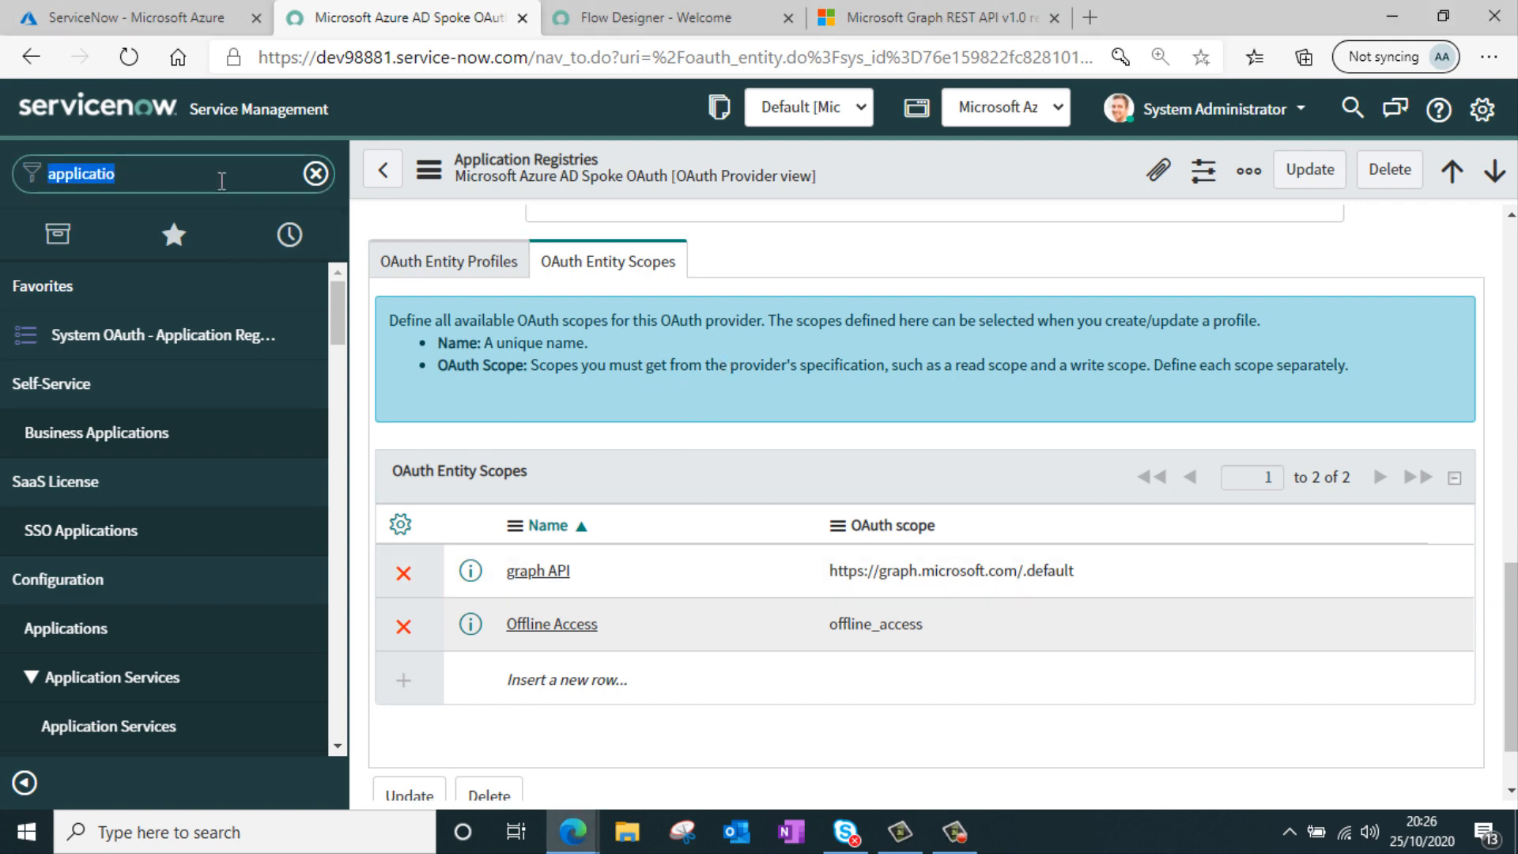
pyautogui.write('connection')
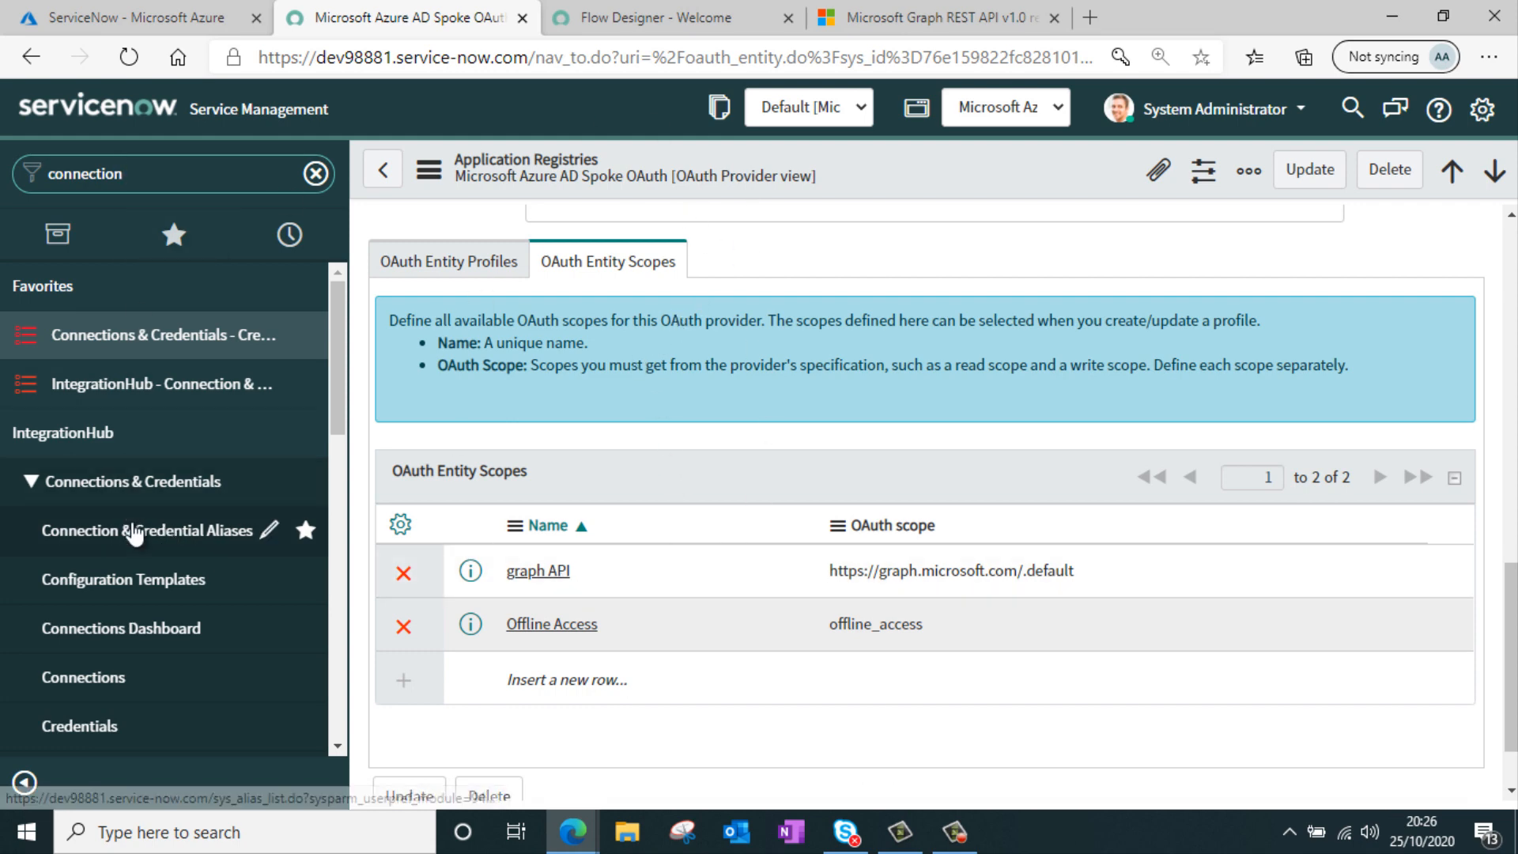
pyautogui.click(136, 531)
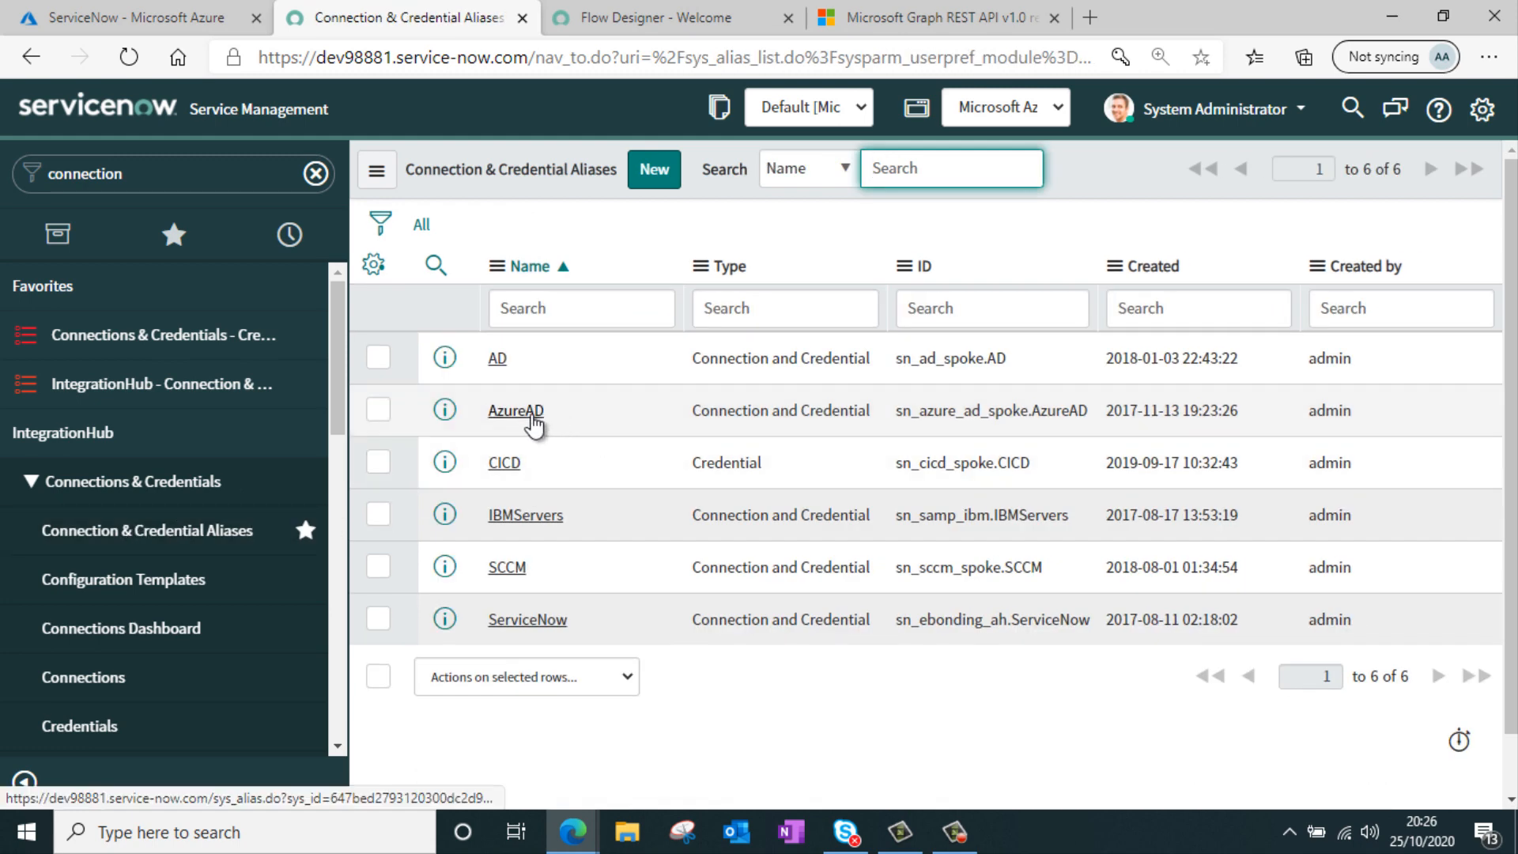
pyautogui.click(532, 419)
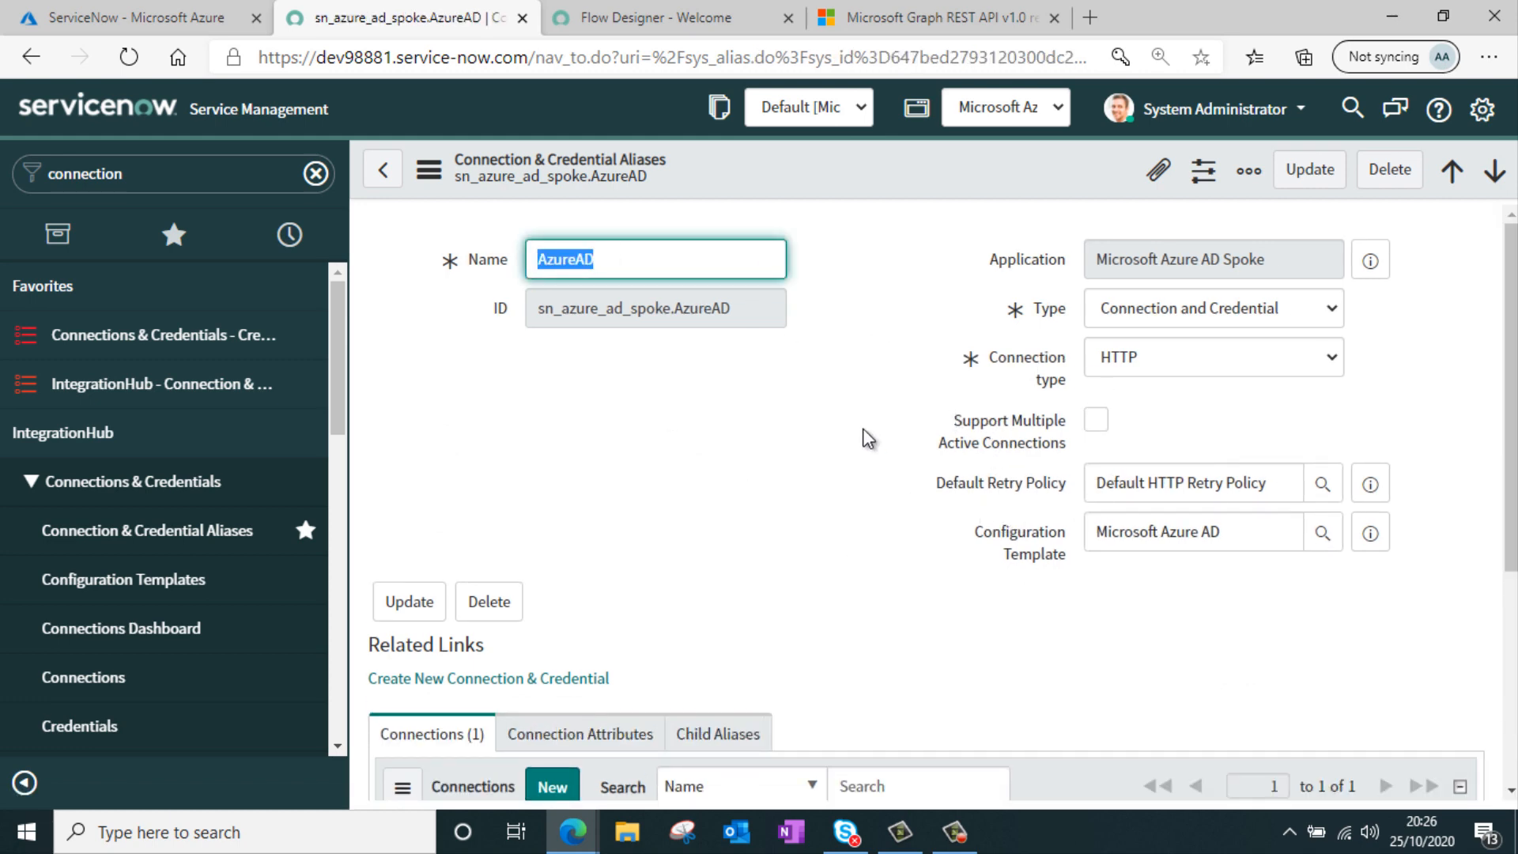
pyautogui.scroll(-2, 862, 436)
pyautogui.scroll(-2, 853, 441)
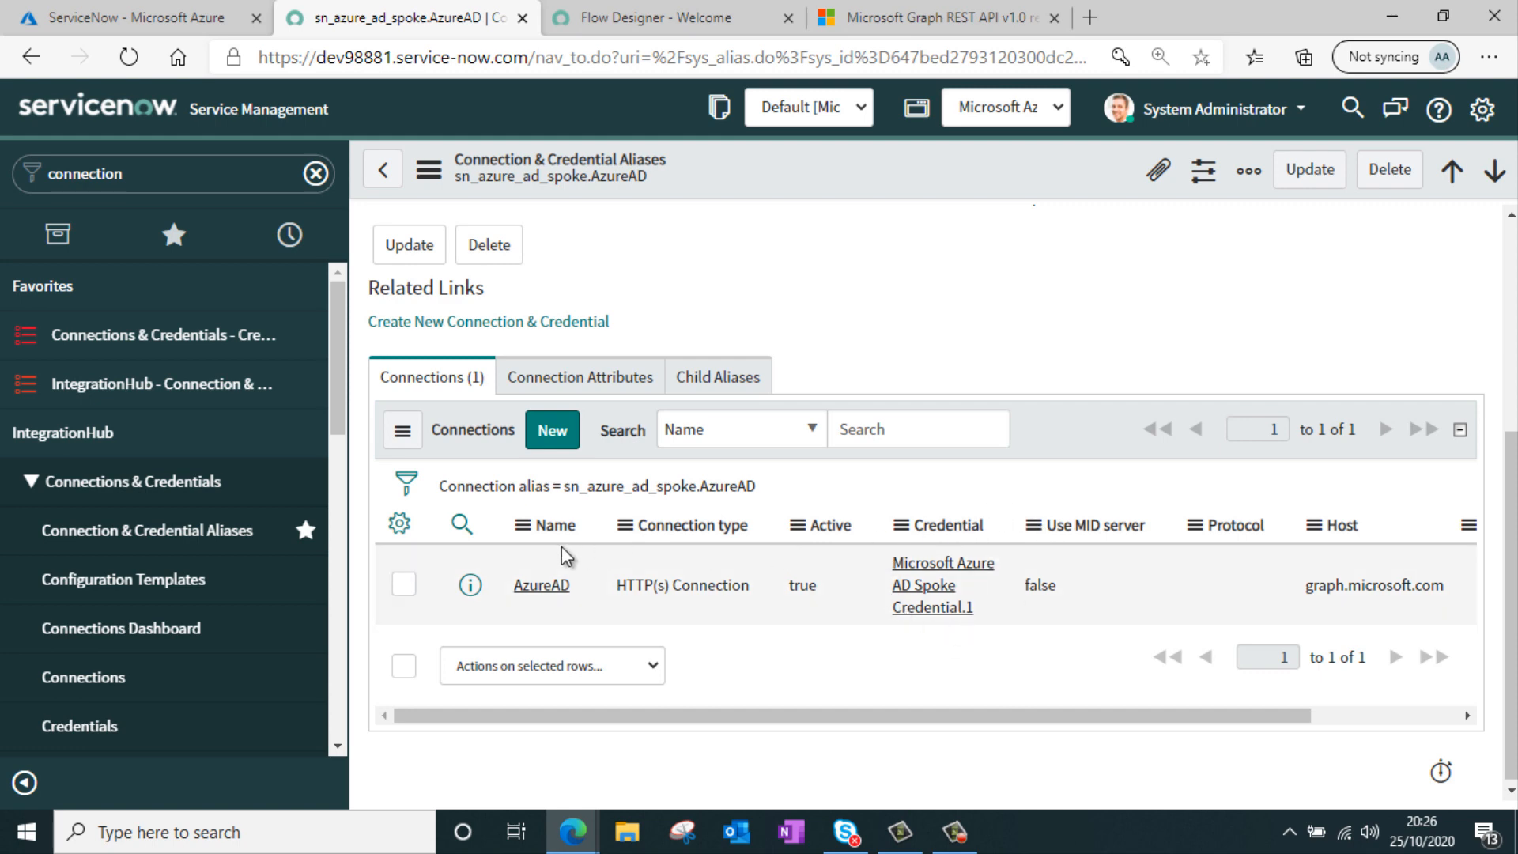
pyautogui.click(531, 589)
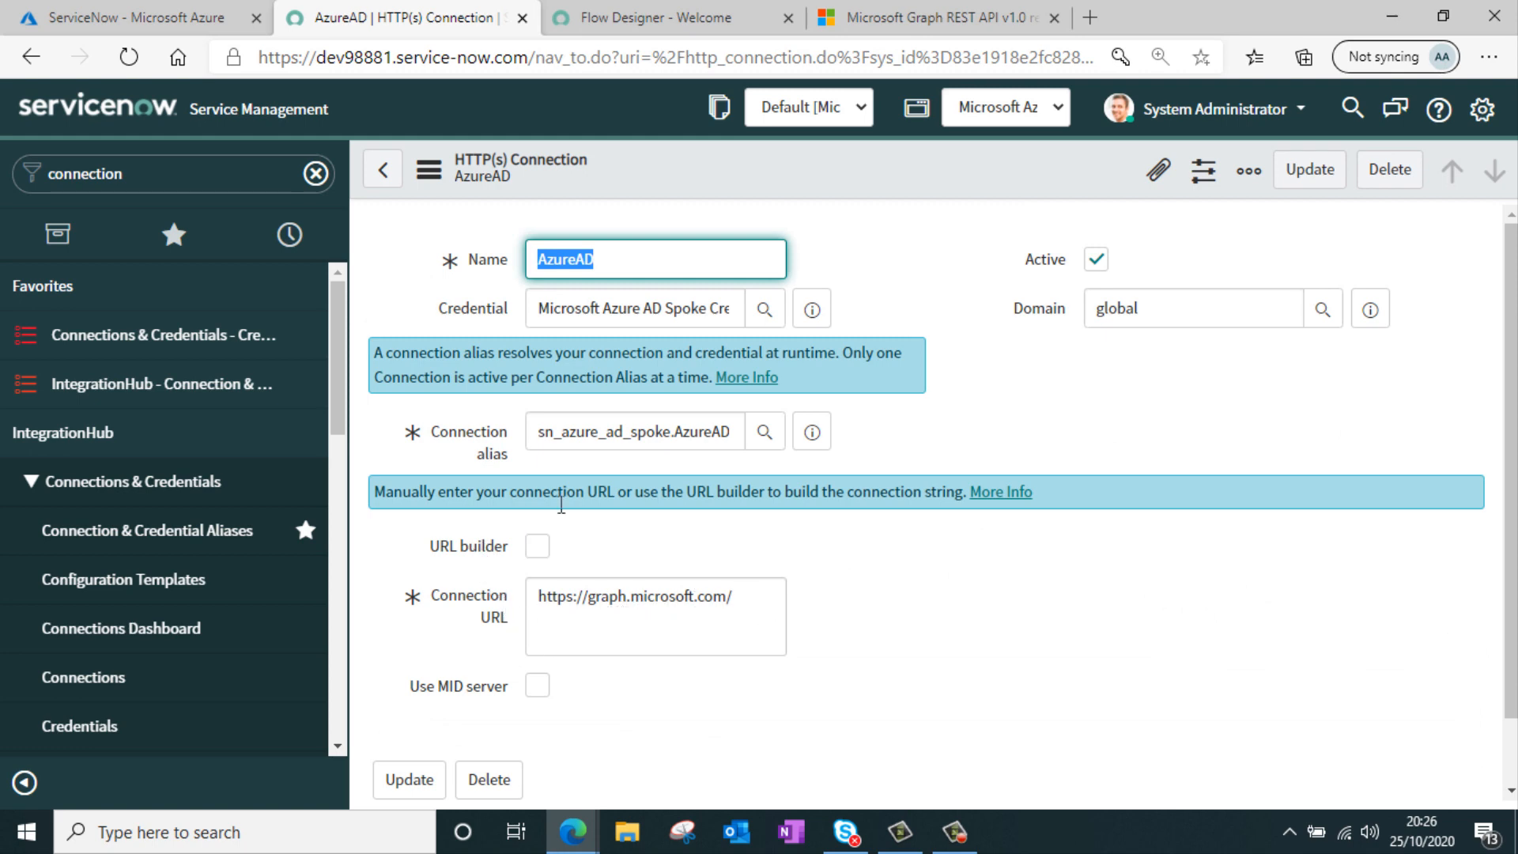
pyautogui.click(812, 310)
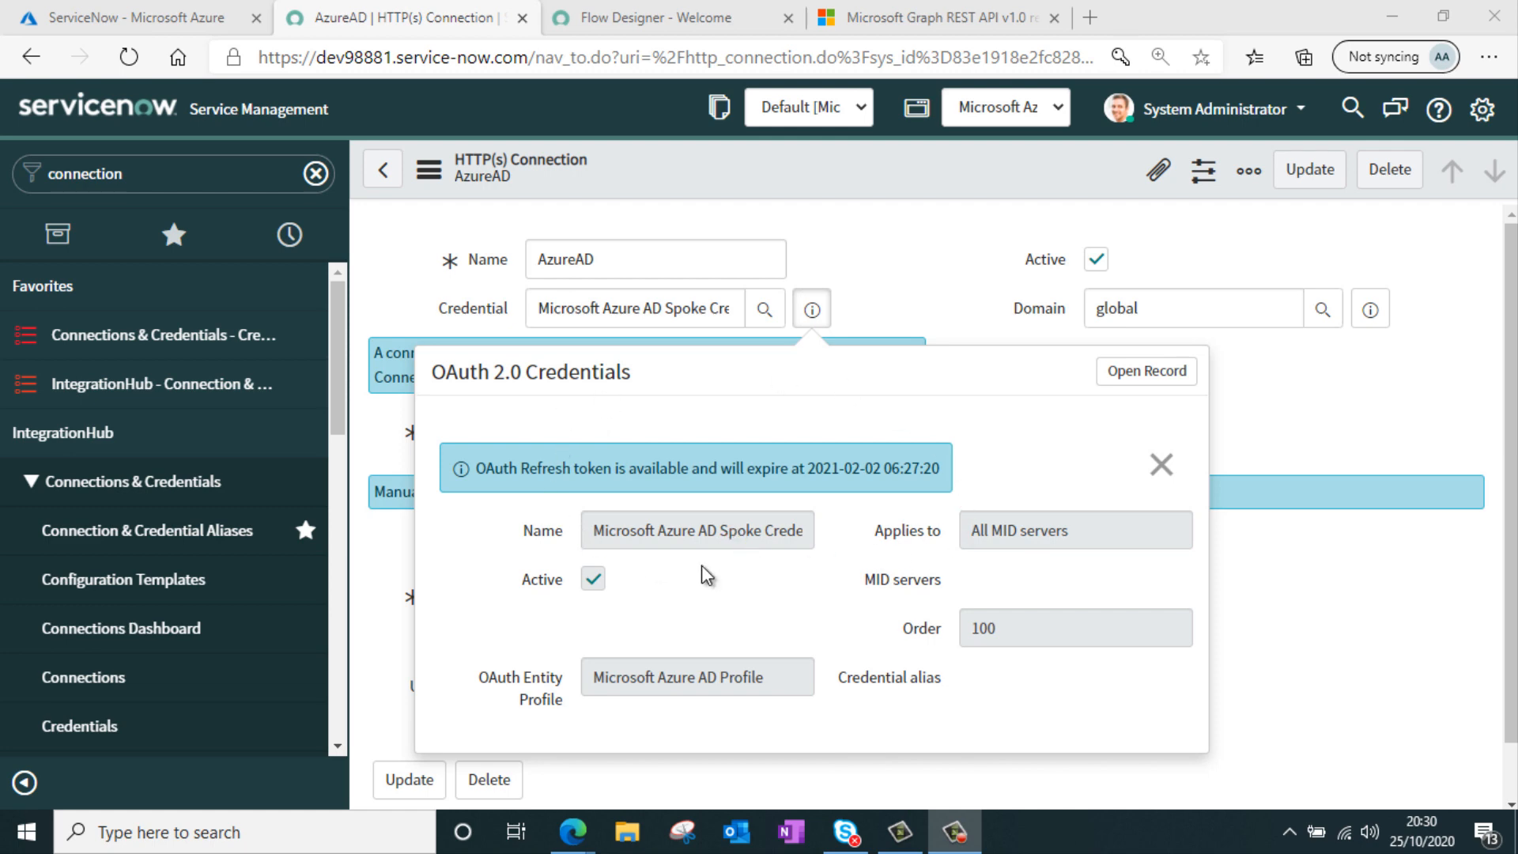
# Create a new flow named Create User in Flow Designer that runs as System User
pyautogui.click(674, 26)
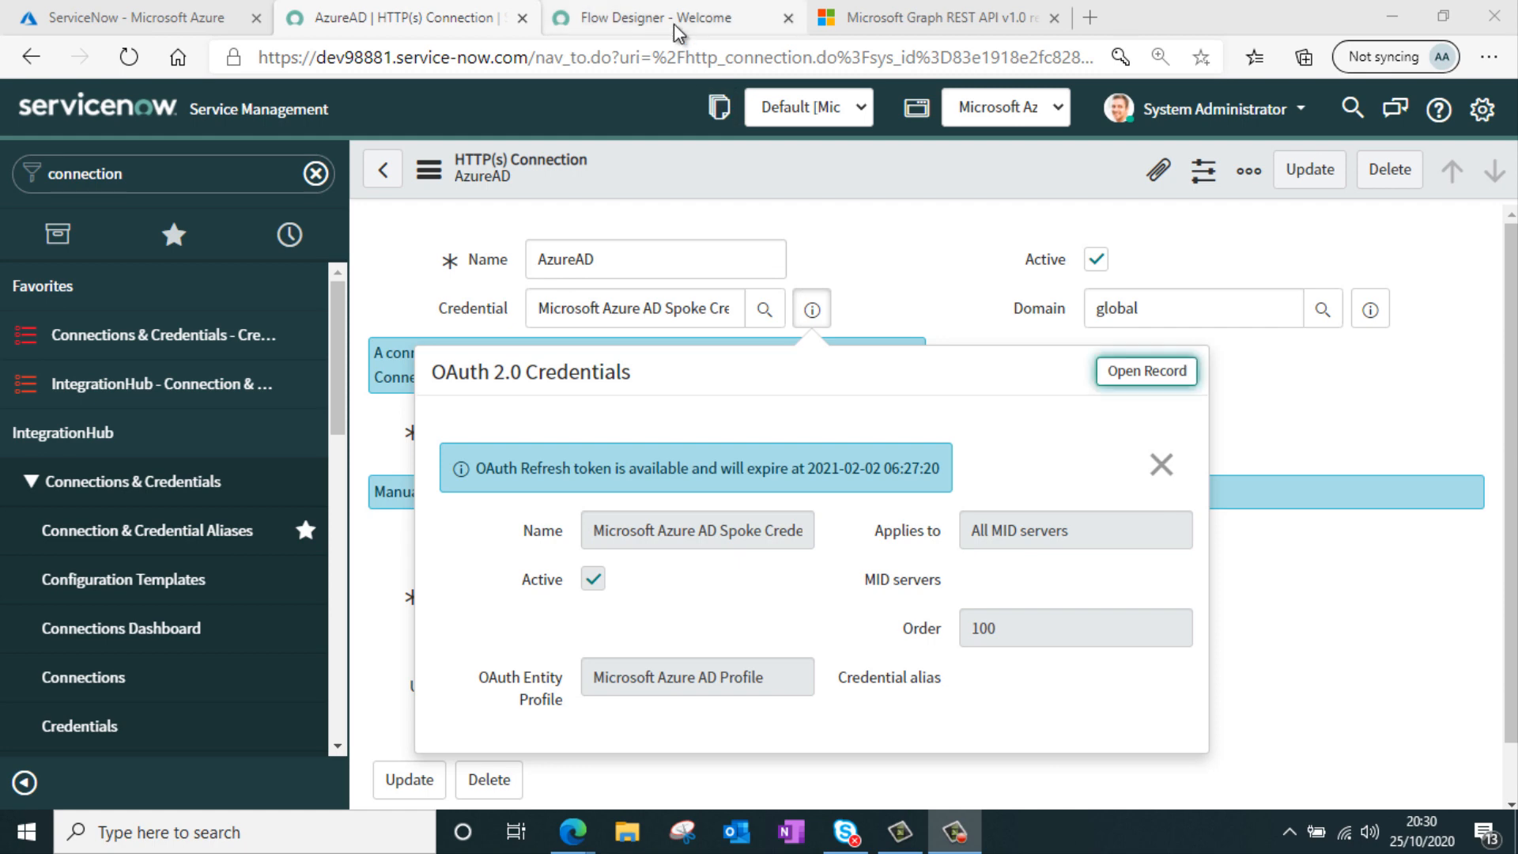
pyautogui.click(675, 25)
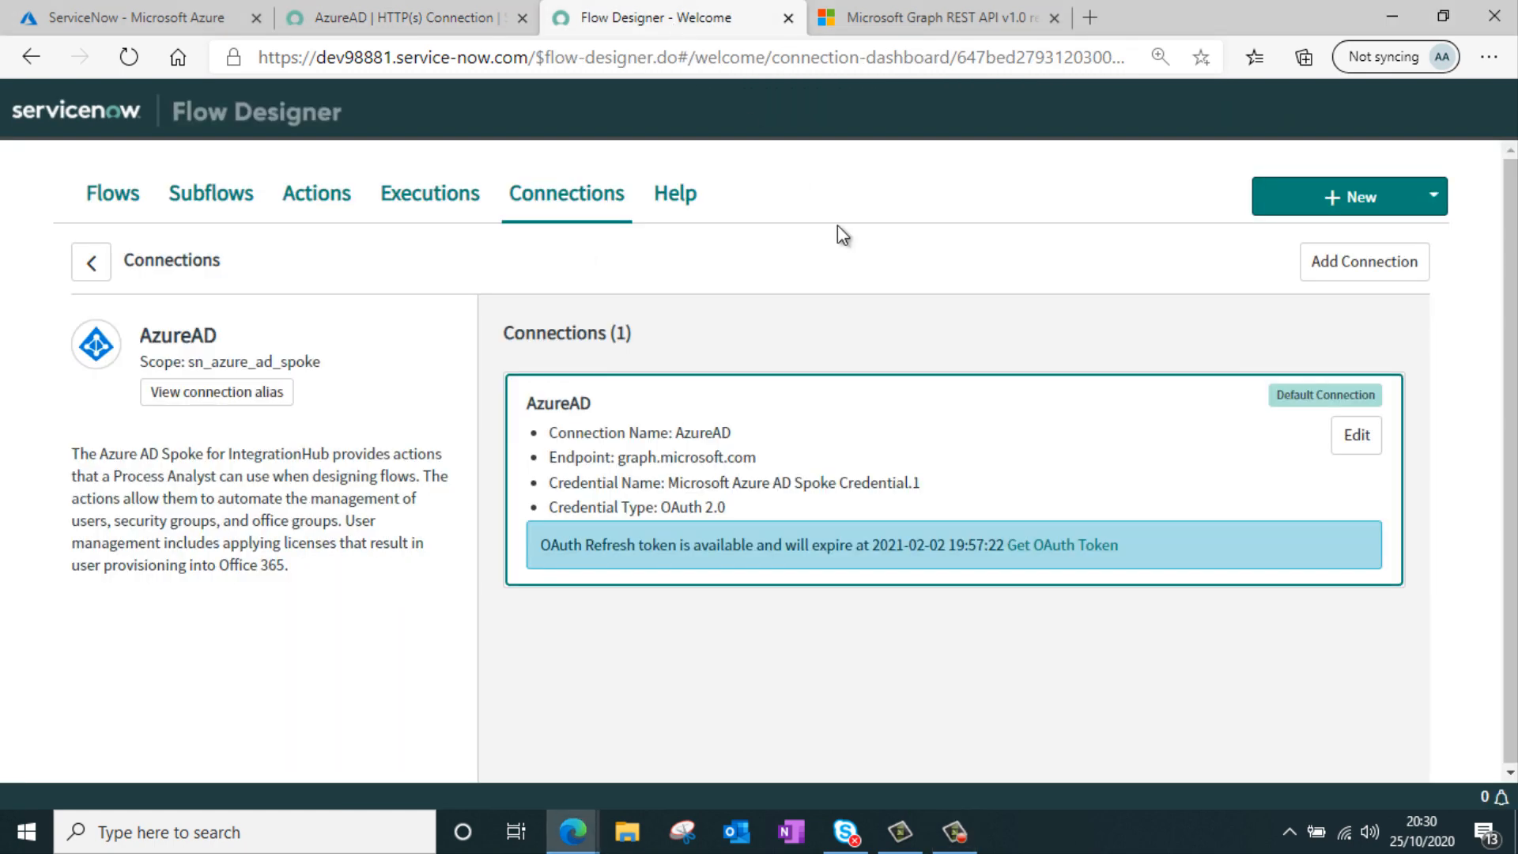
pyautogui.click(129, 185)
pyautogui.click(1352, 212)
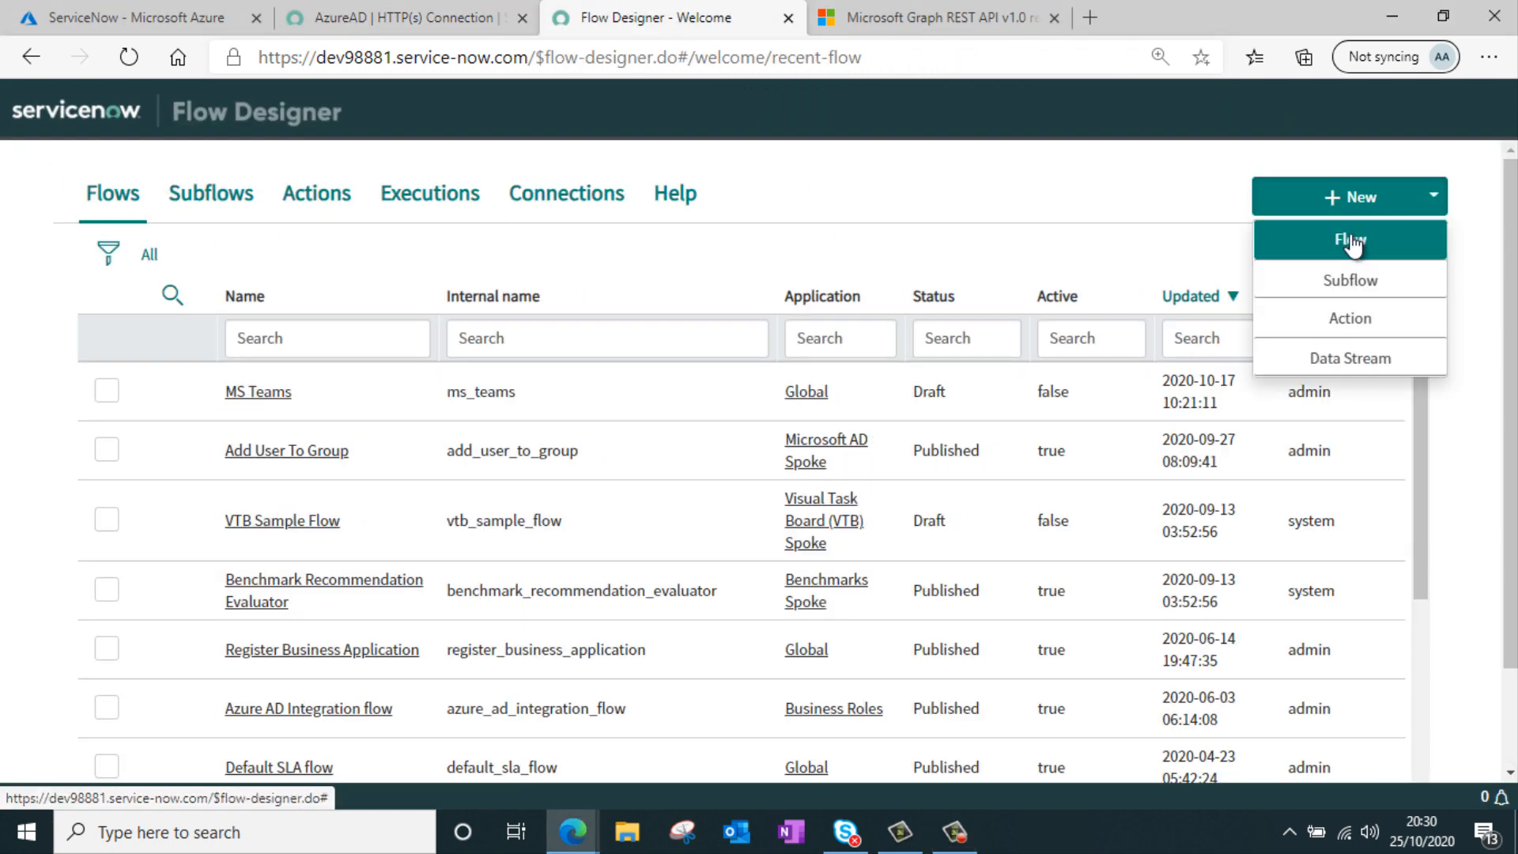
pyautogui.click(1350, 235)
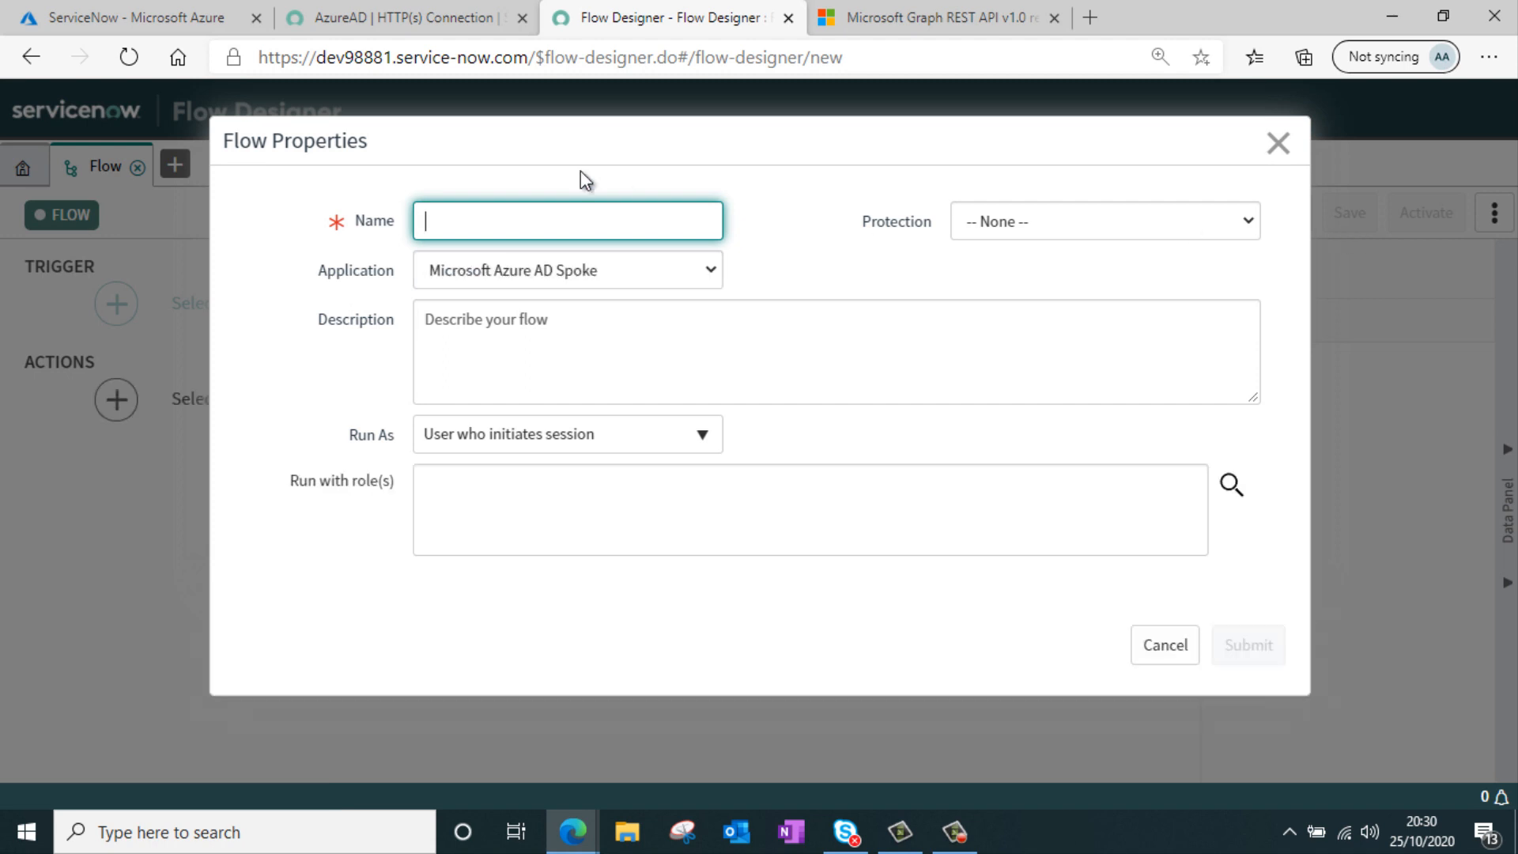
pyautogui.write('Create')
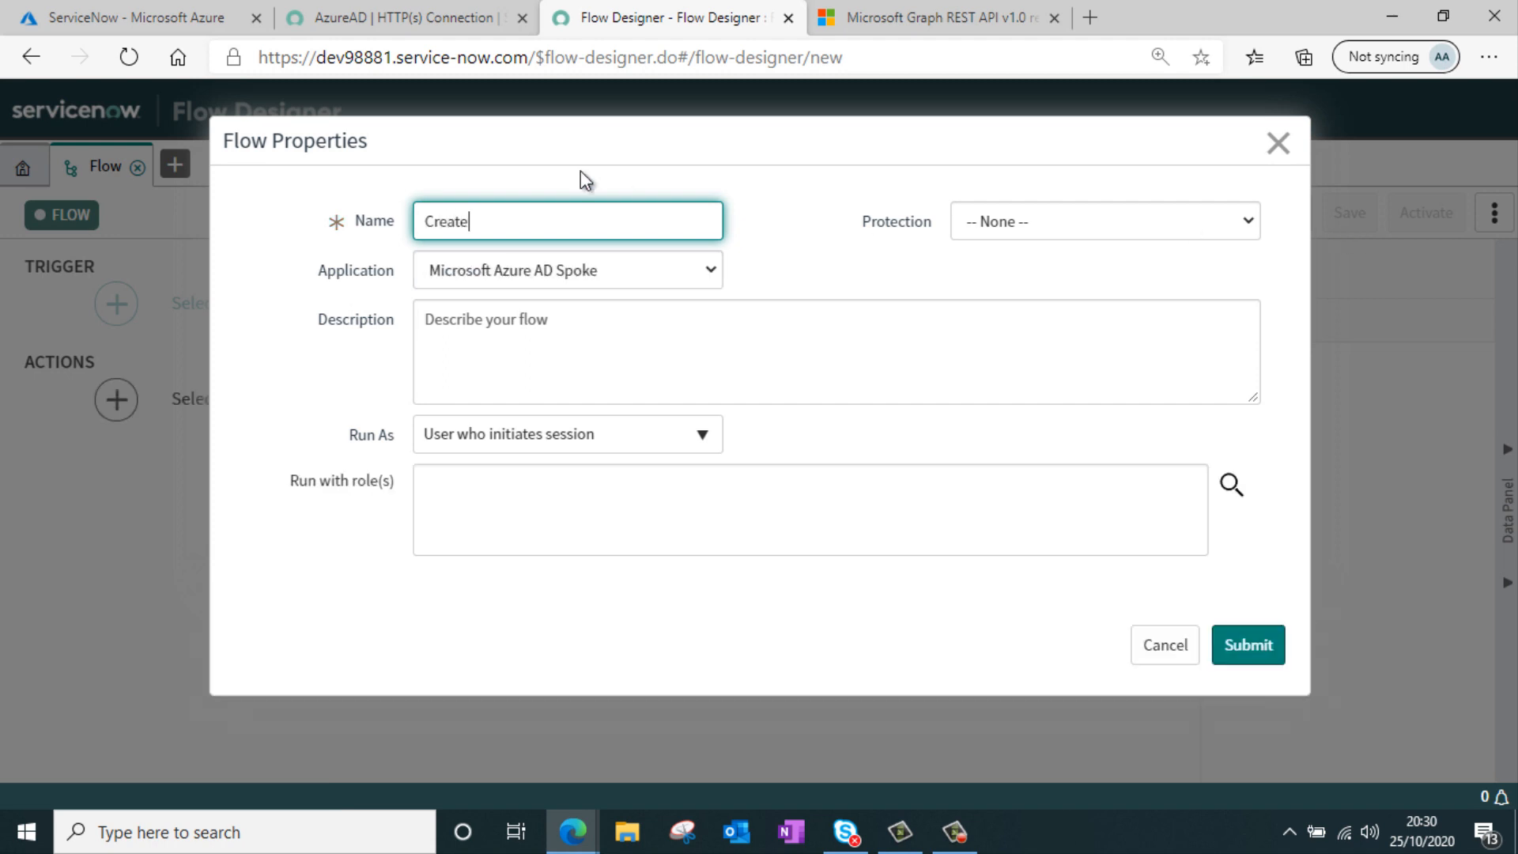
pyautogui.write(' User')
pyautogui.click(601, 445)
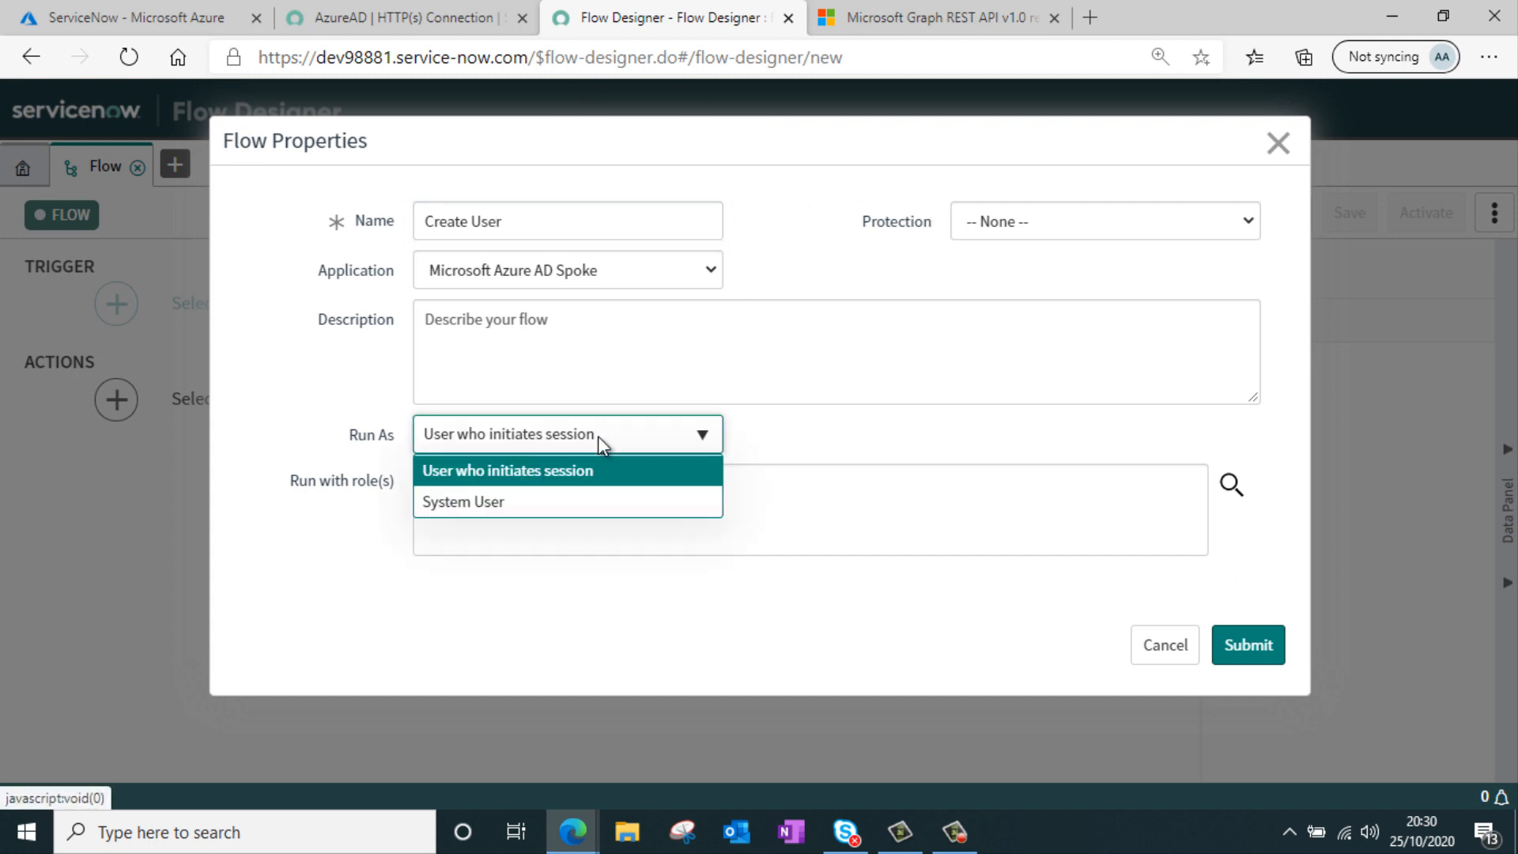
pyautogui.click(593, 504)
pyautogui.click(1006, 376)
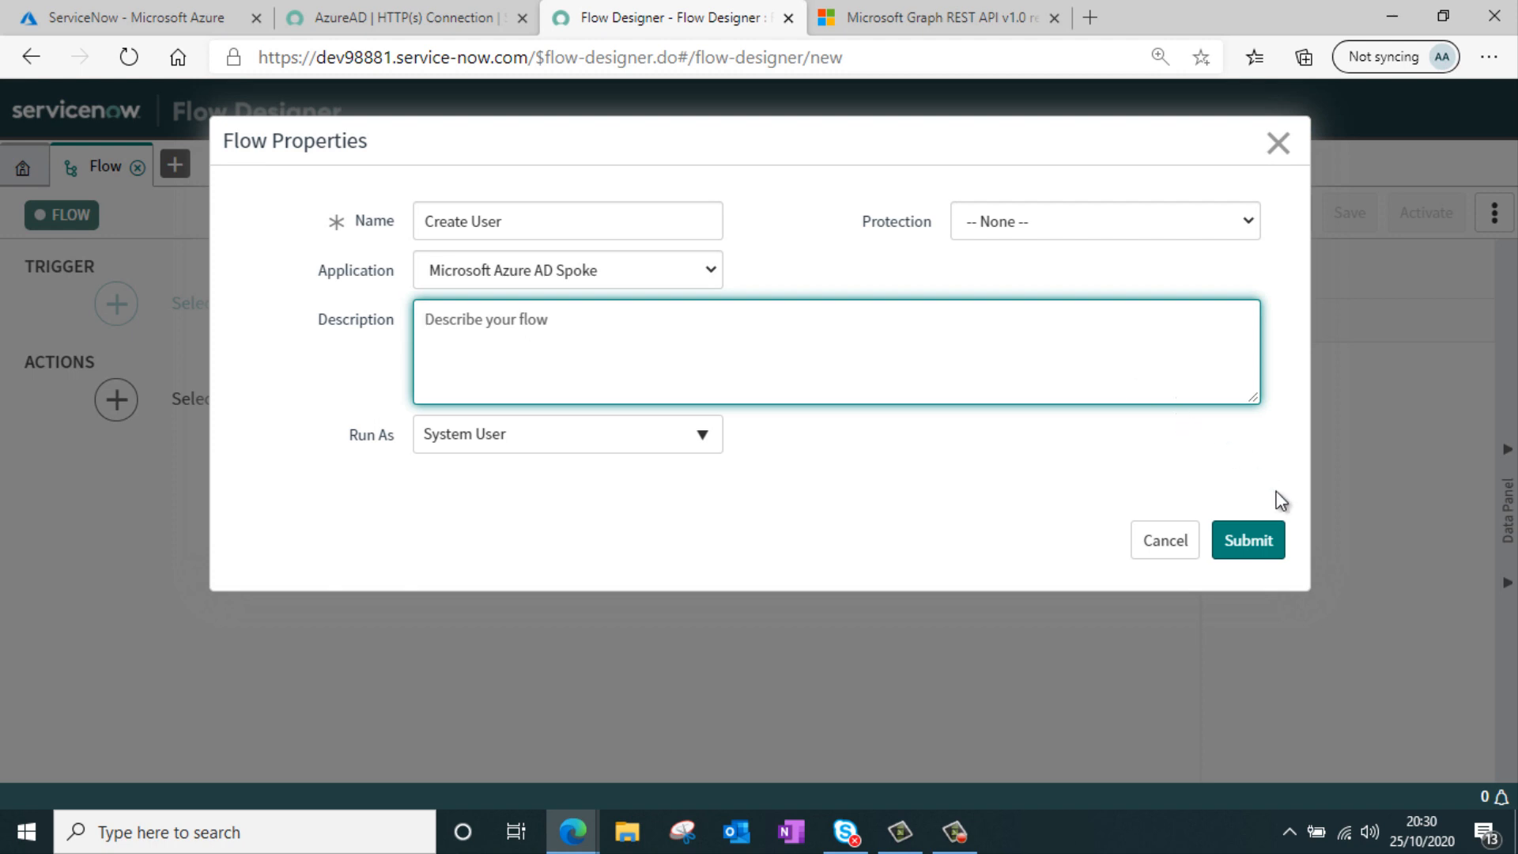
pyautogui.click(1261, 546)
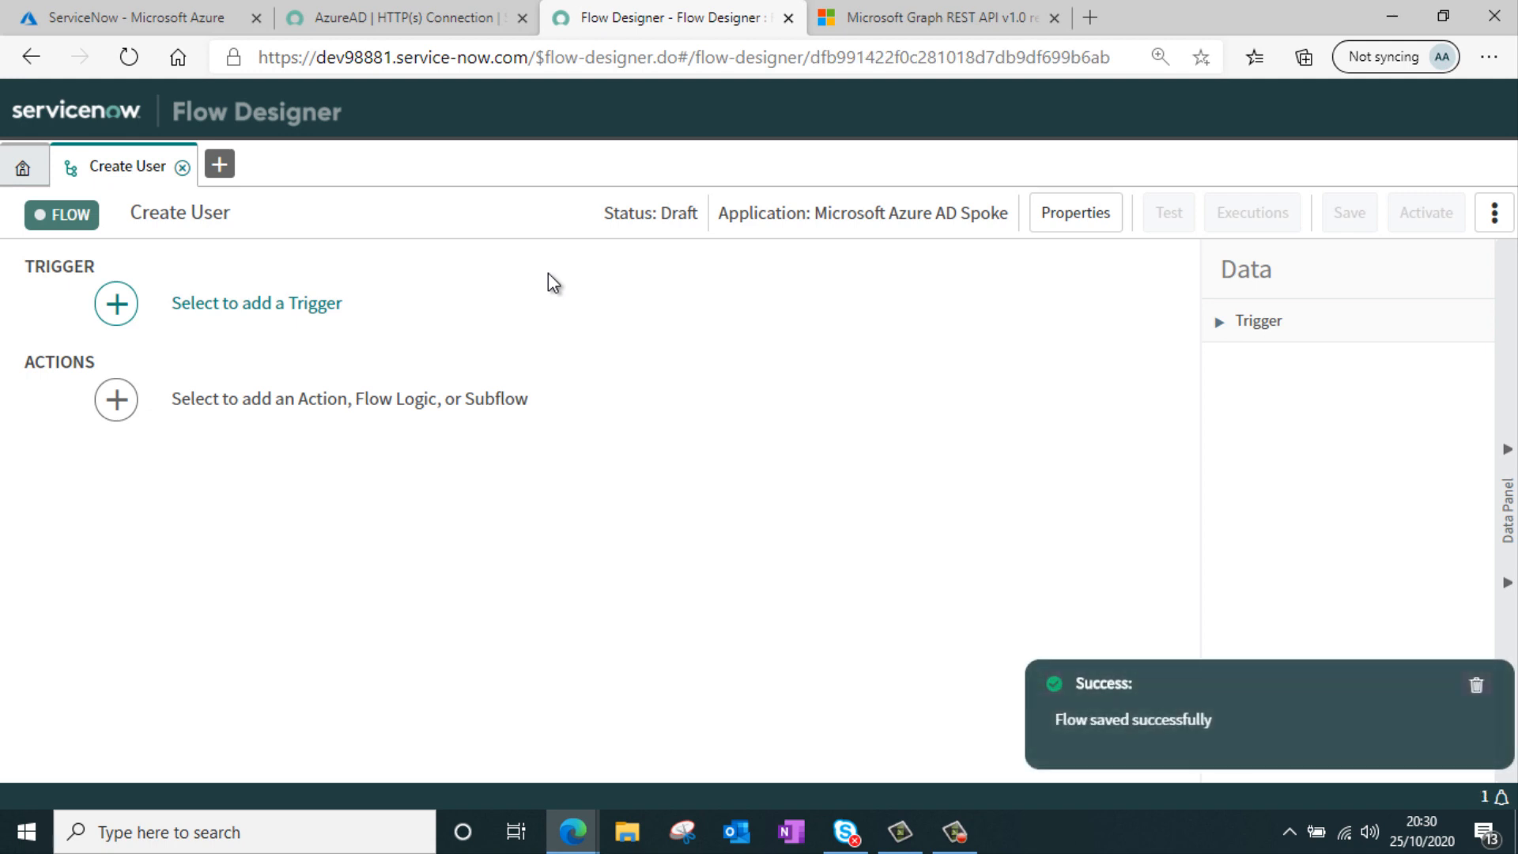
# Add a Service Catalog trigger to the flow
pyautogui.click(299, 304)
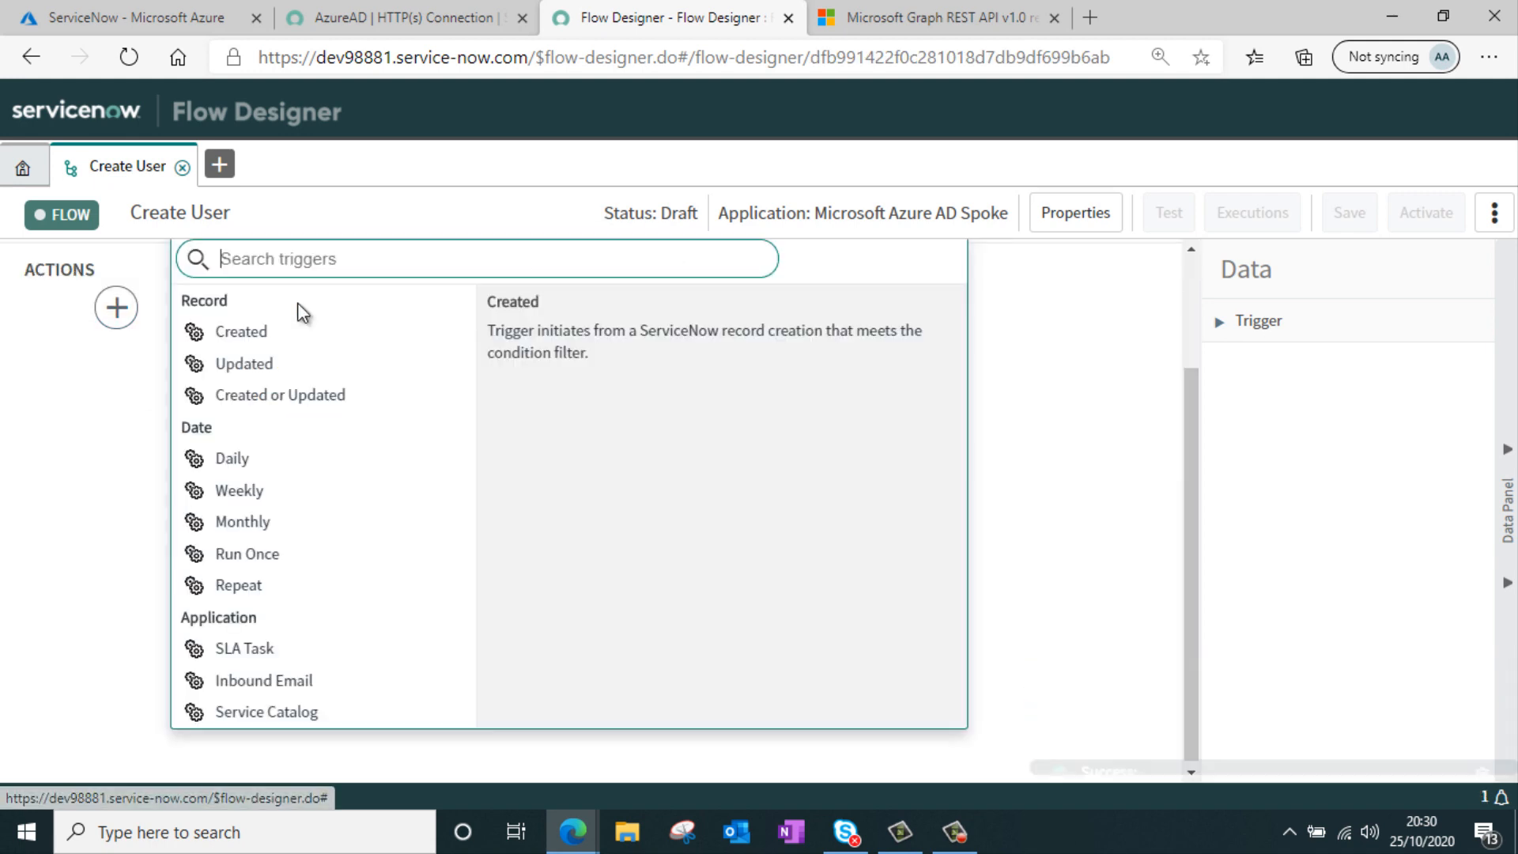
pyautogui.click(321, 705)
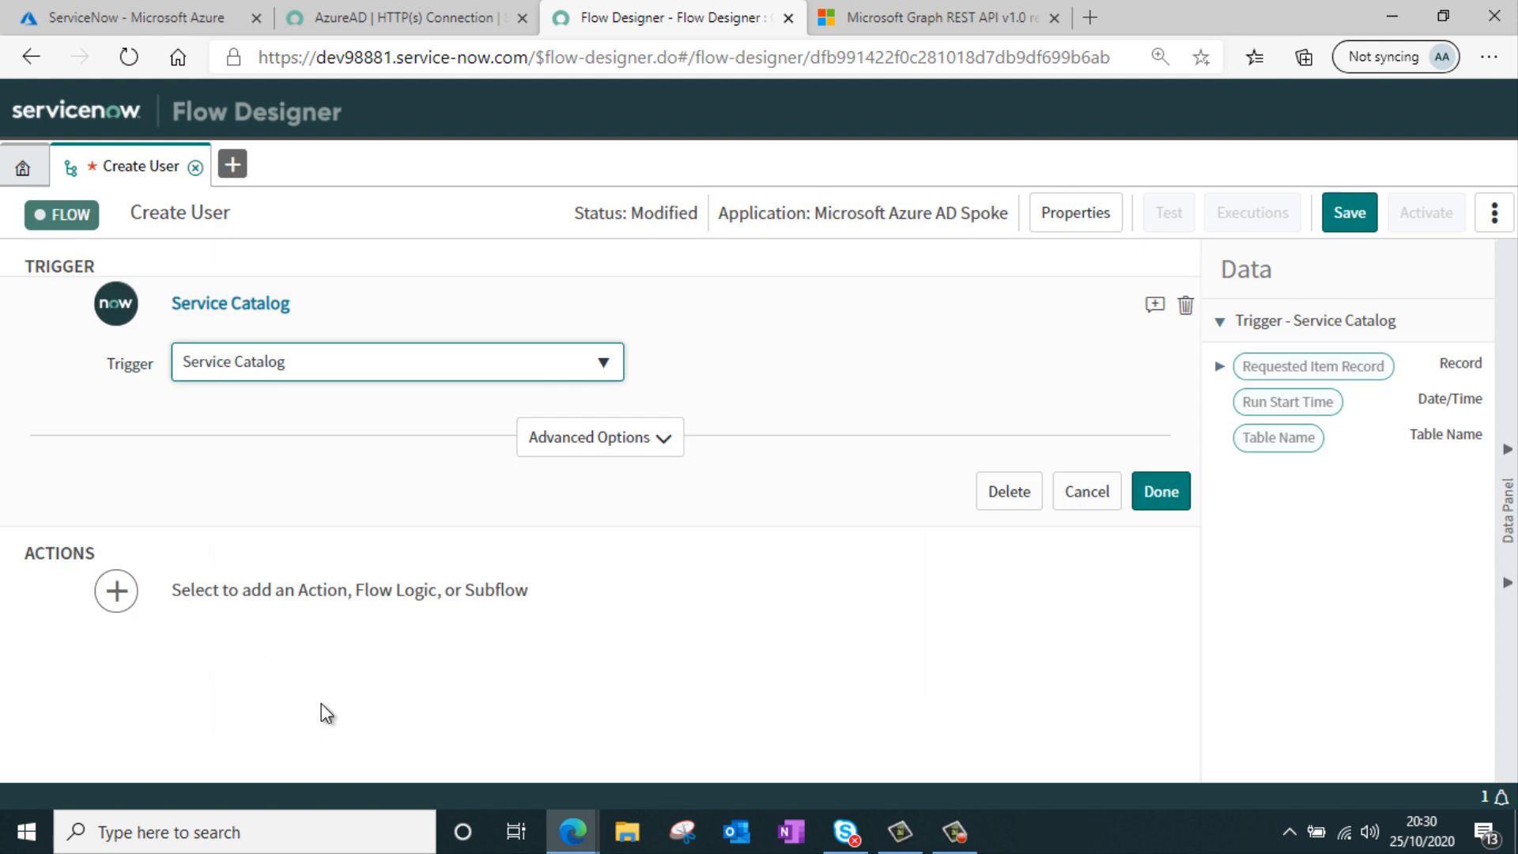
pyautogui.click(1162, 502)
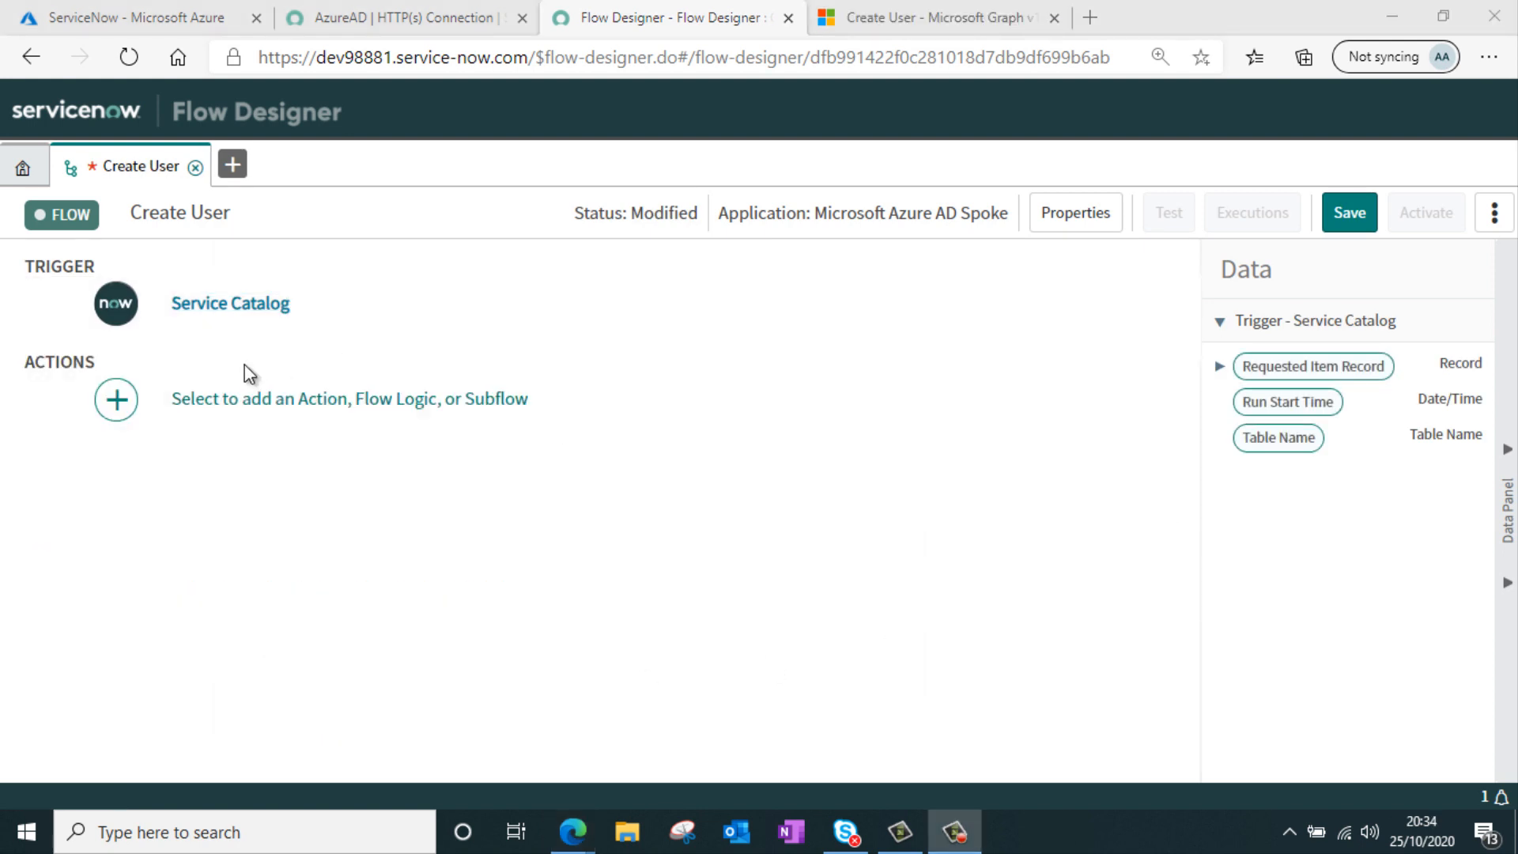
# Add a Get Catalog Variables action as the flow's first action
pyautogui.click(275, 400)
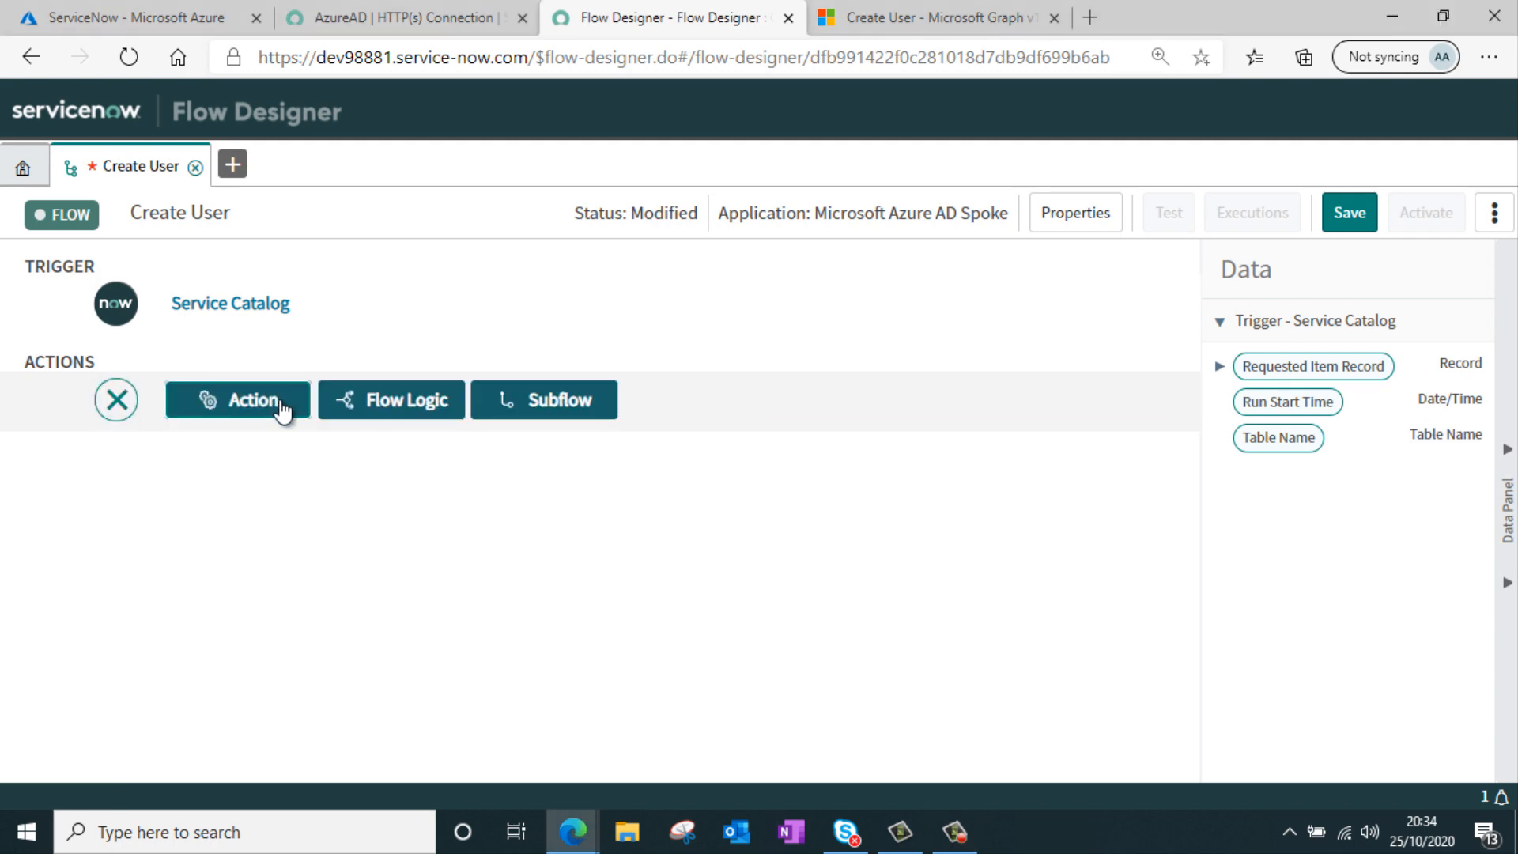
pyautogui.click(282, 407)
pyautogui.write('varia')
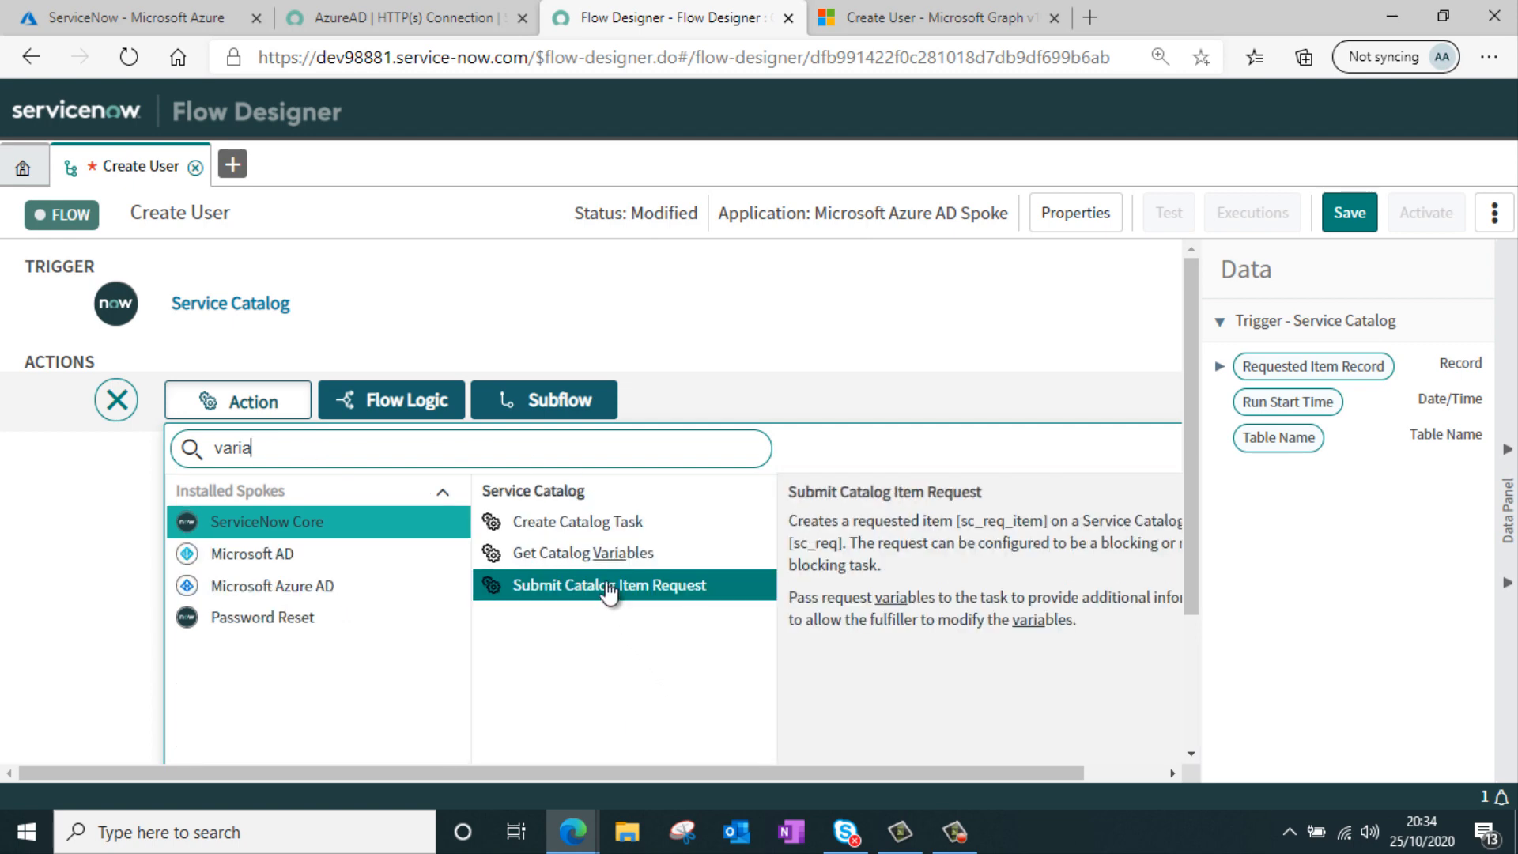
pyautogui.click(636, 552)
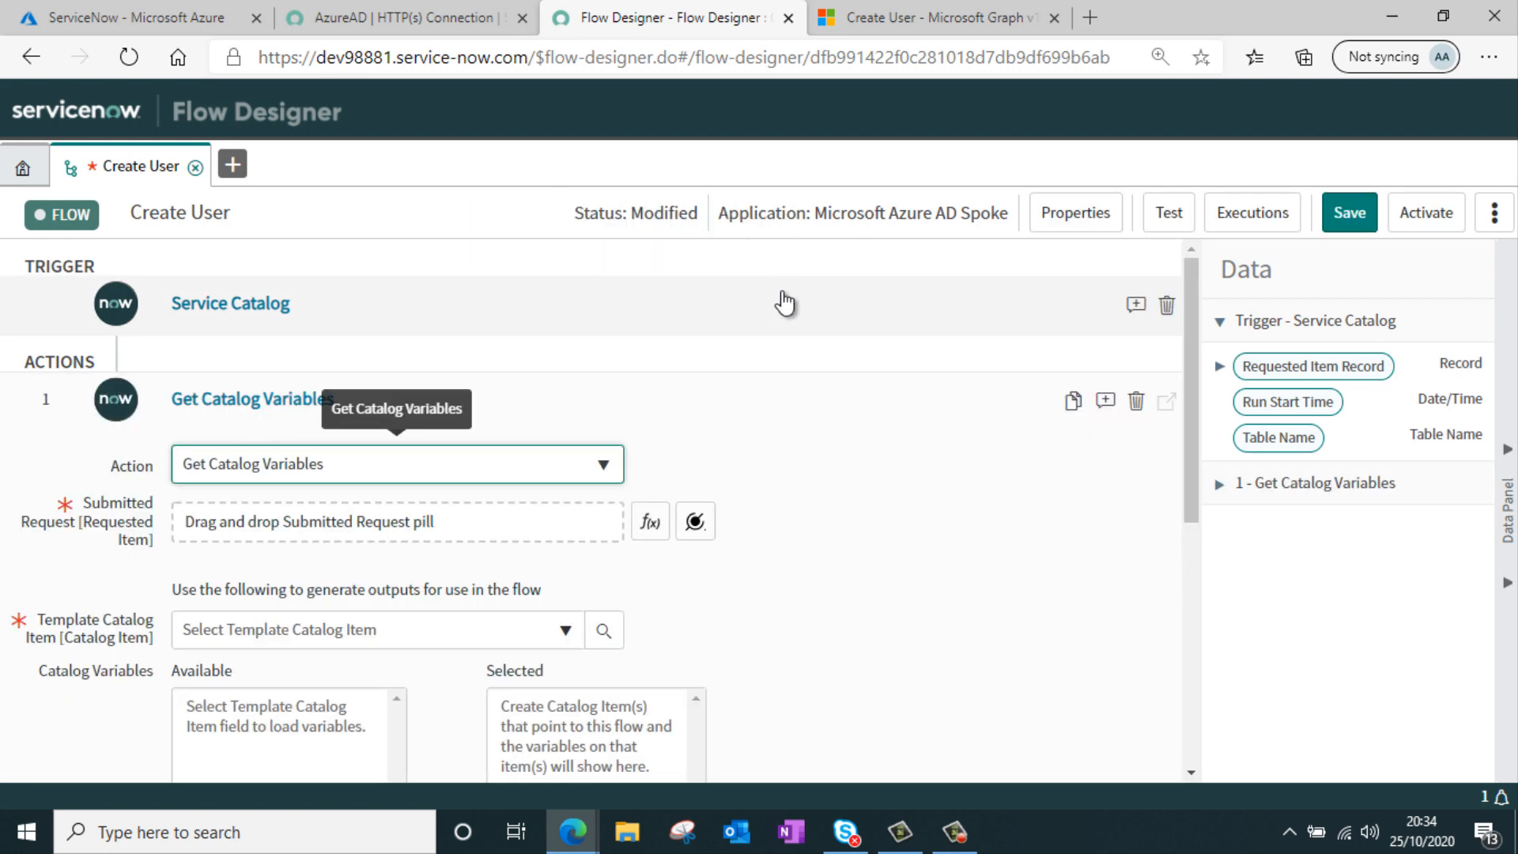
# Set the action's Submitted Request input to the trigger's Requested Item Record
pyautogui.scroll(-1, 688, 324)
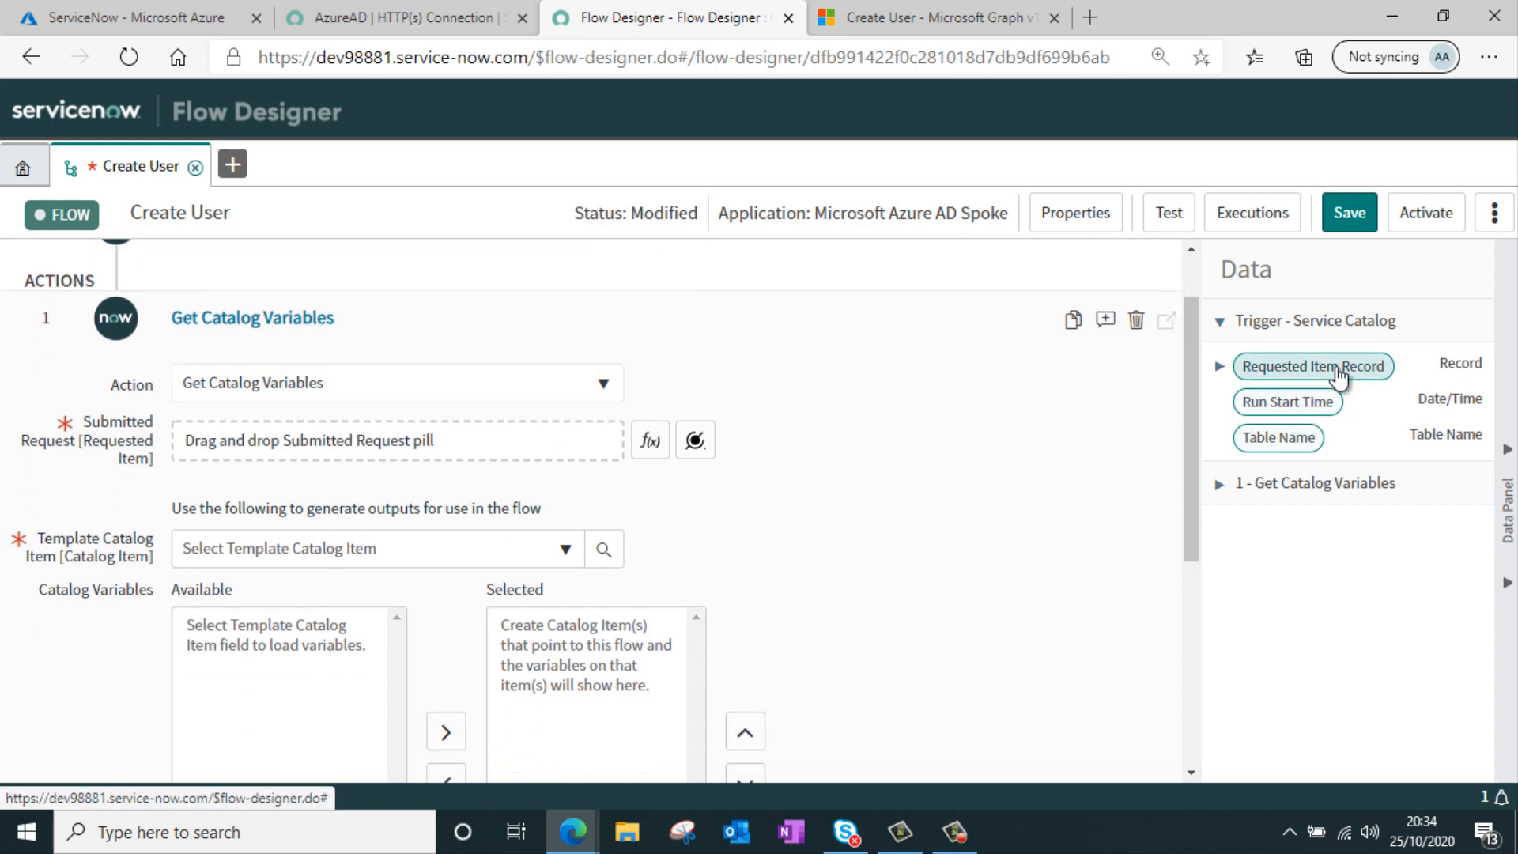
pyautogui.moveTo(1339, 376); pyautogui.dragTo(520, 454)
pyautogui.scroll(-1, 407, 484)
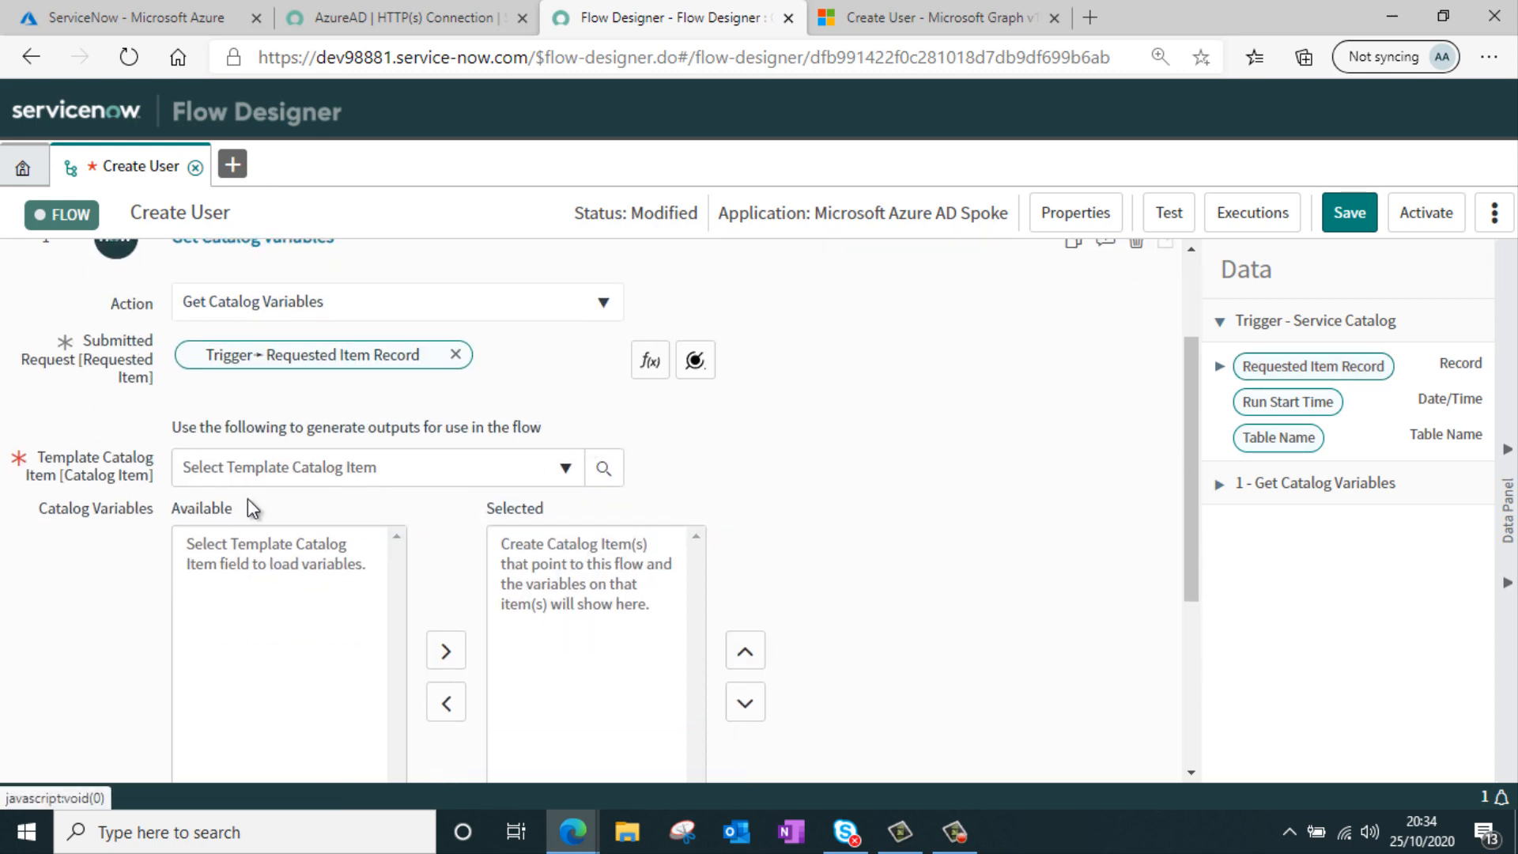
# Choose Create User as the Template Catalog Item for the Get Catalog Variables action
pyautogui.click(387, 471)
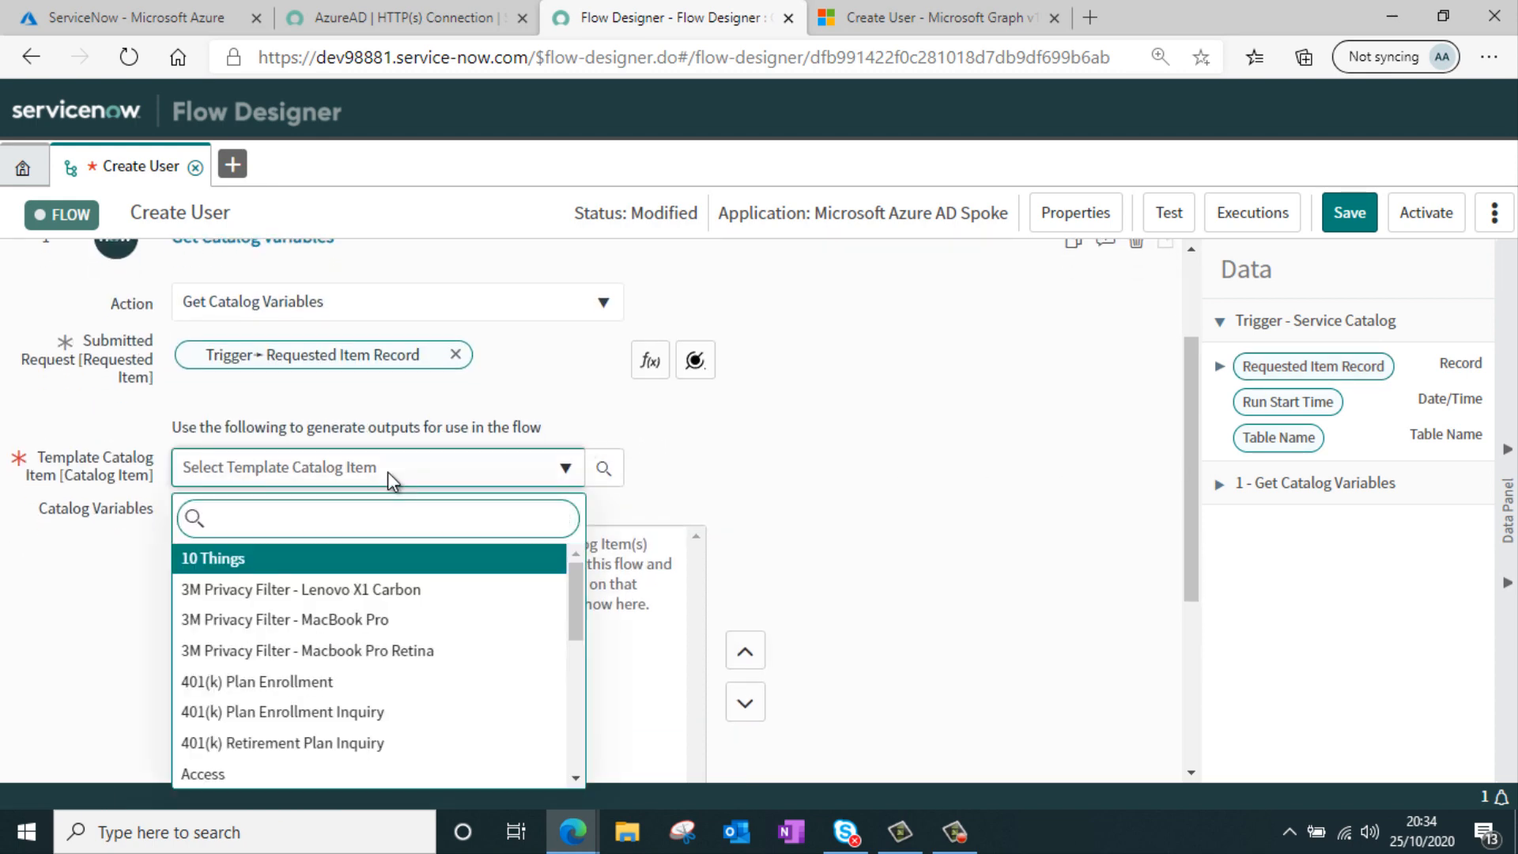
pyautogui.write('create us')
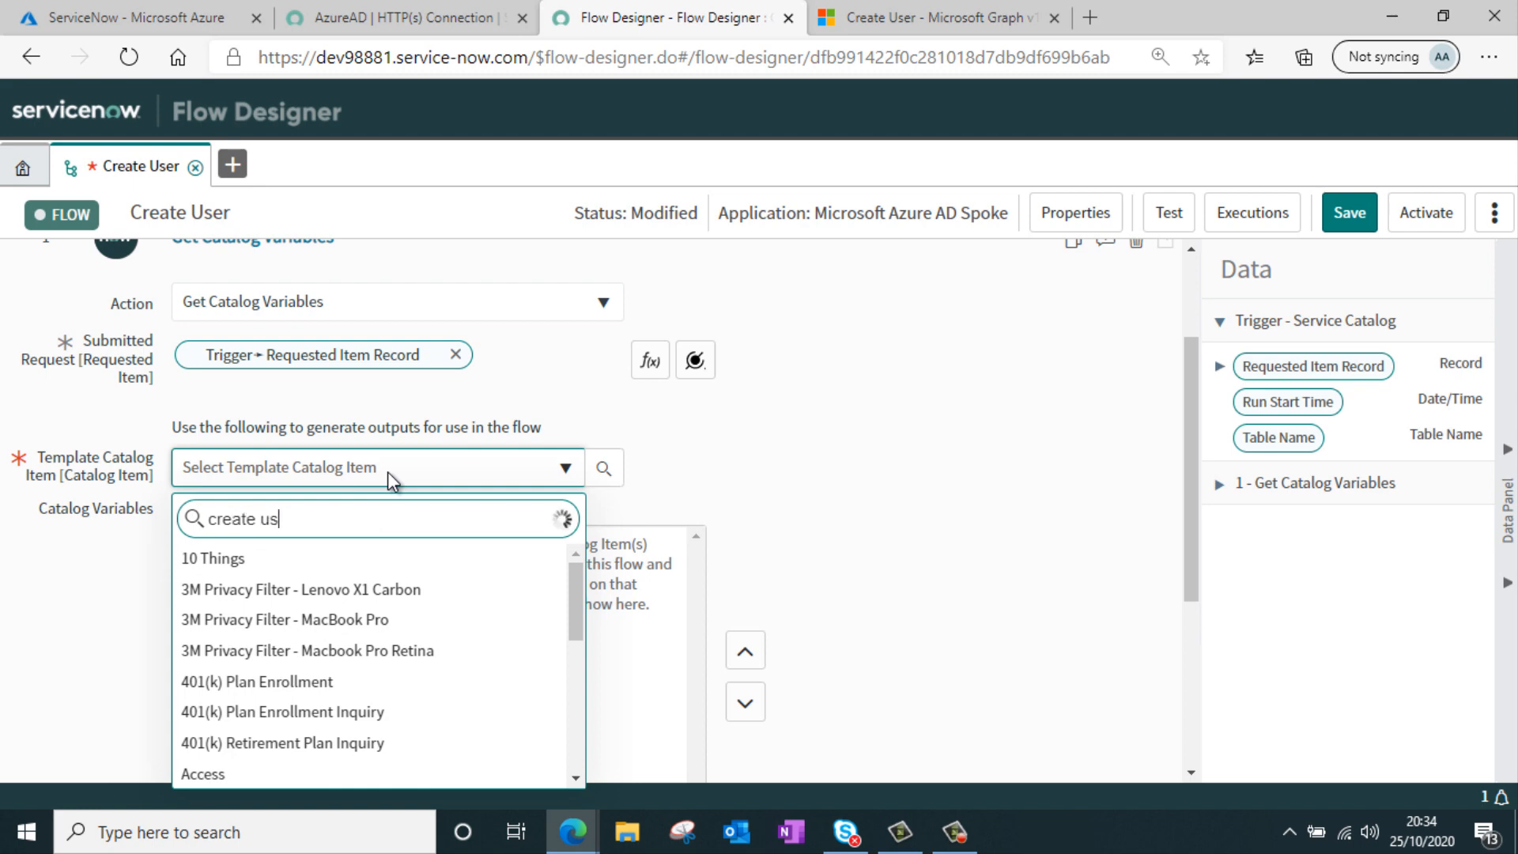
pyautogui.write('er')
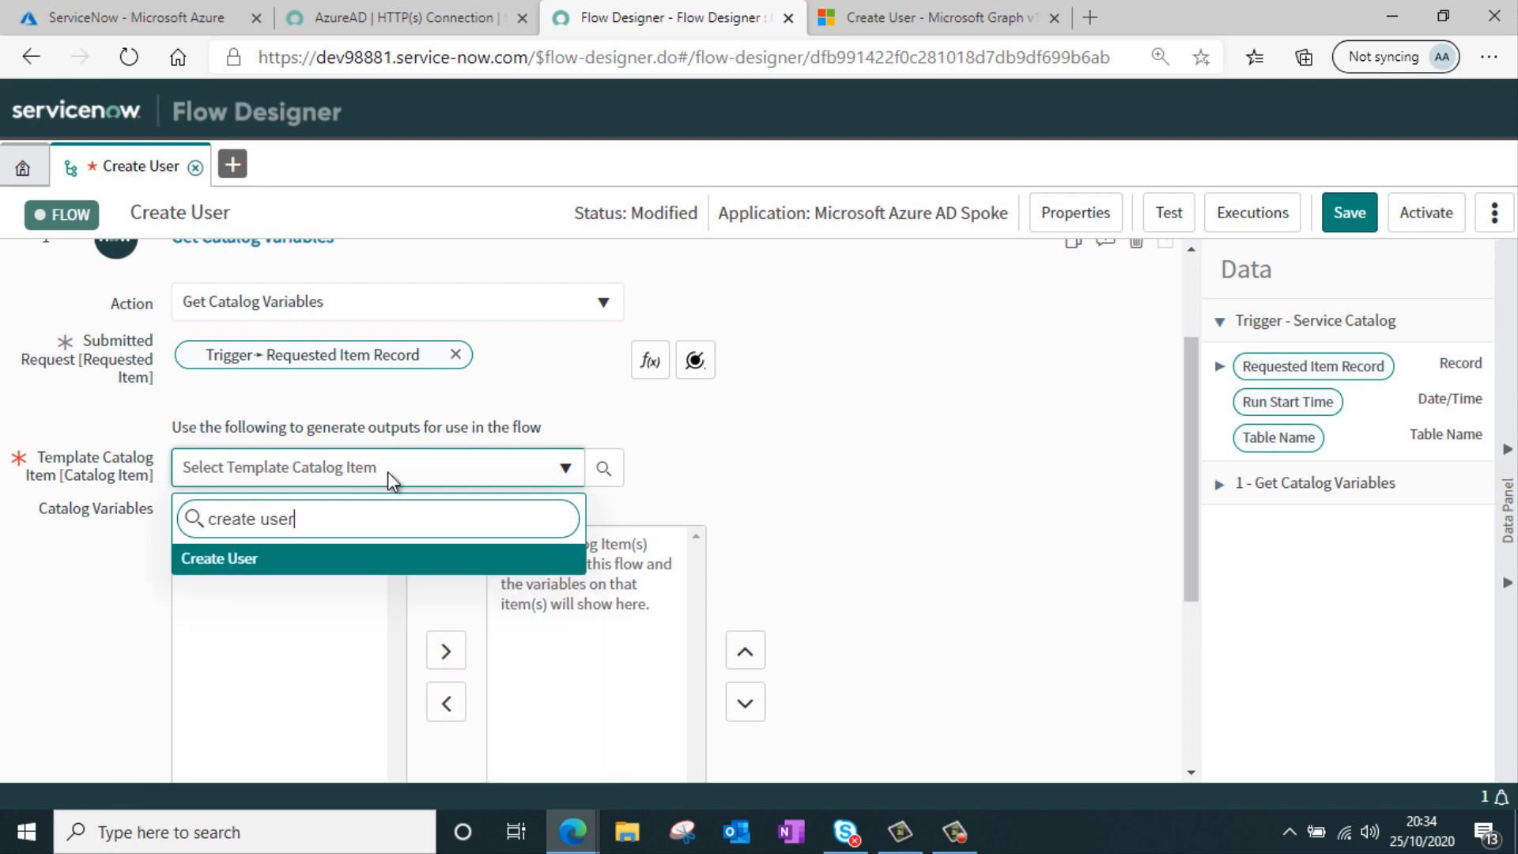
pyautogui.click(210, 565)
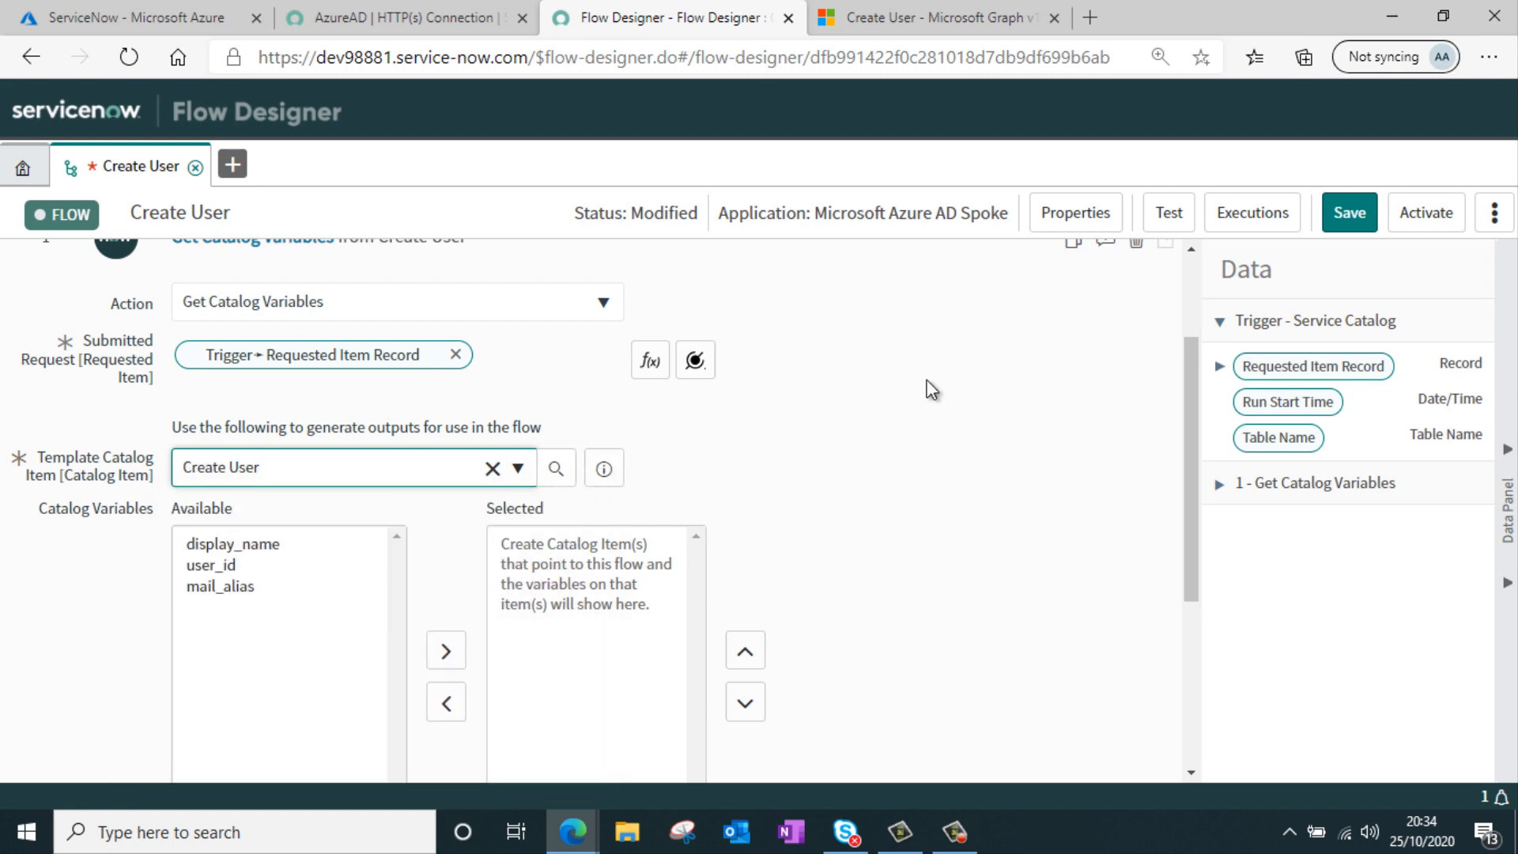
# Move all catalog variables display_name, user_id and mail_alias to the Selected list and close the action
pyautogui.scroll(-1, 844, 390)
pyautogui.click(291, 489)
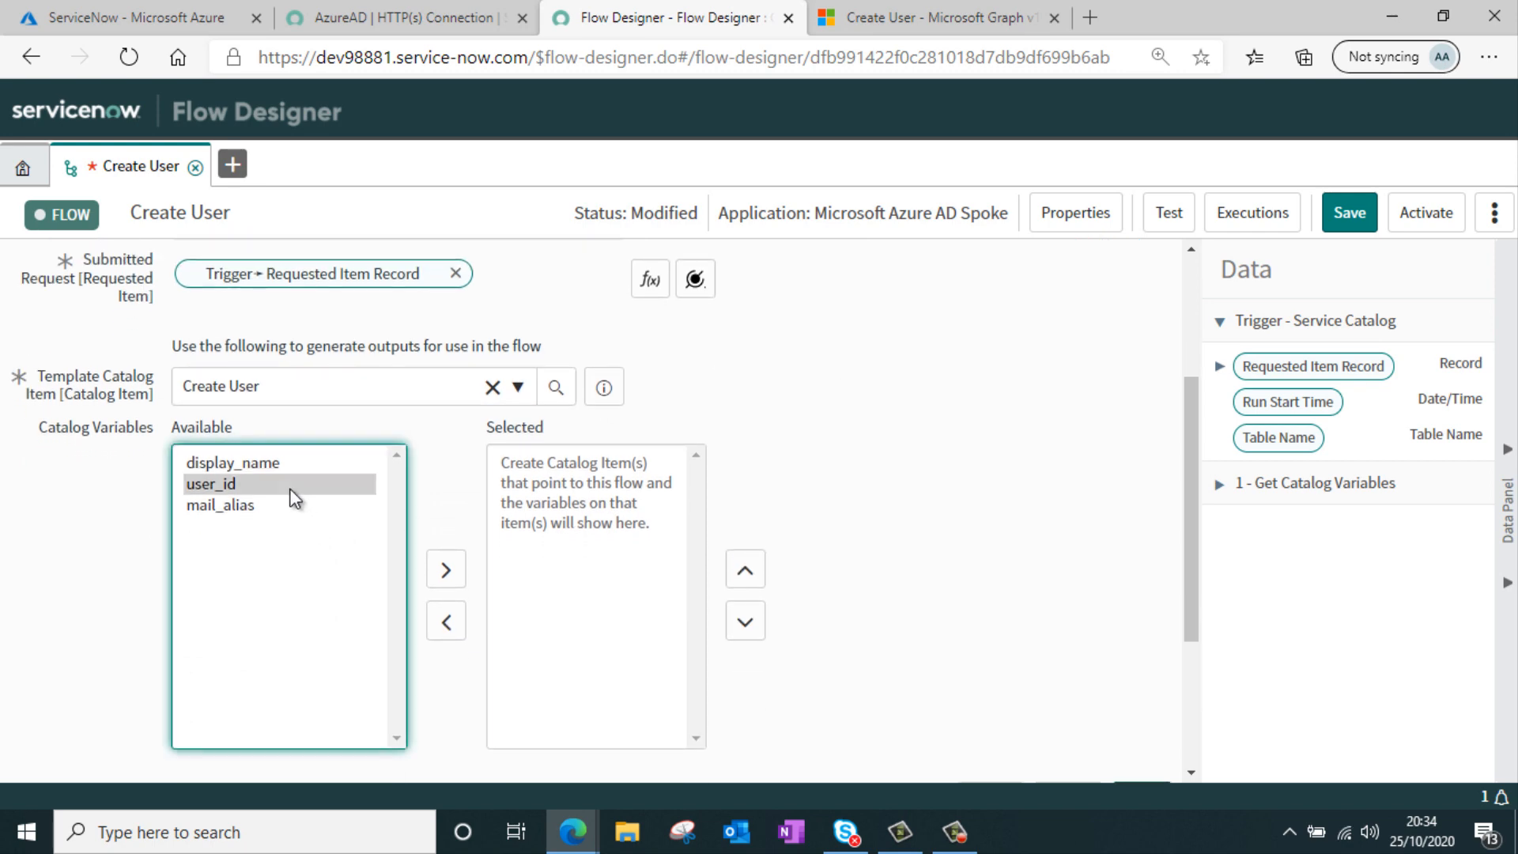
pyautogui.hotkey('ctrl', 'a')
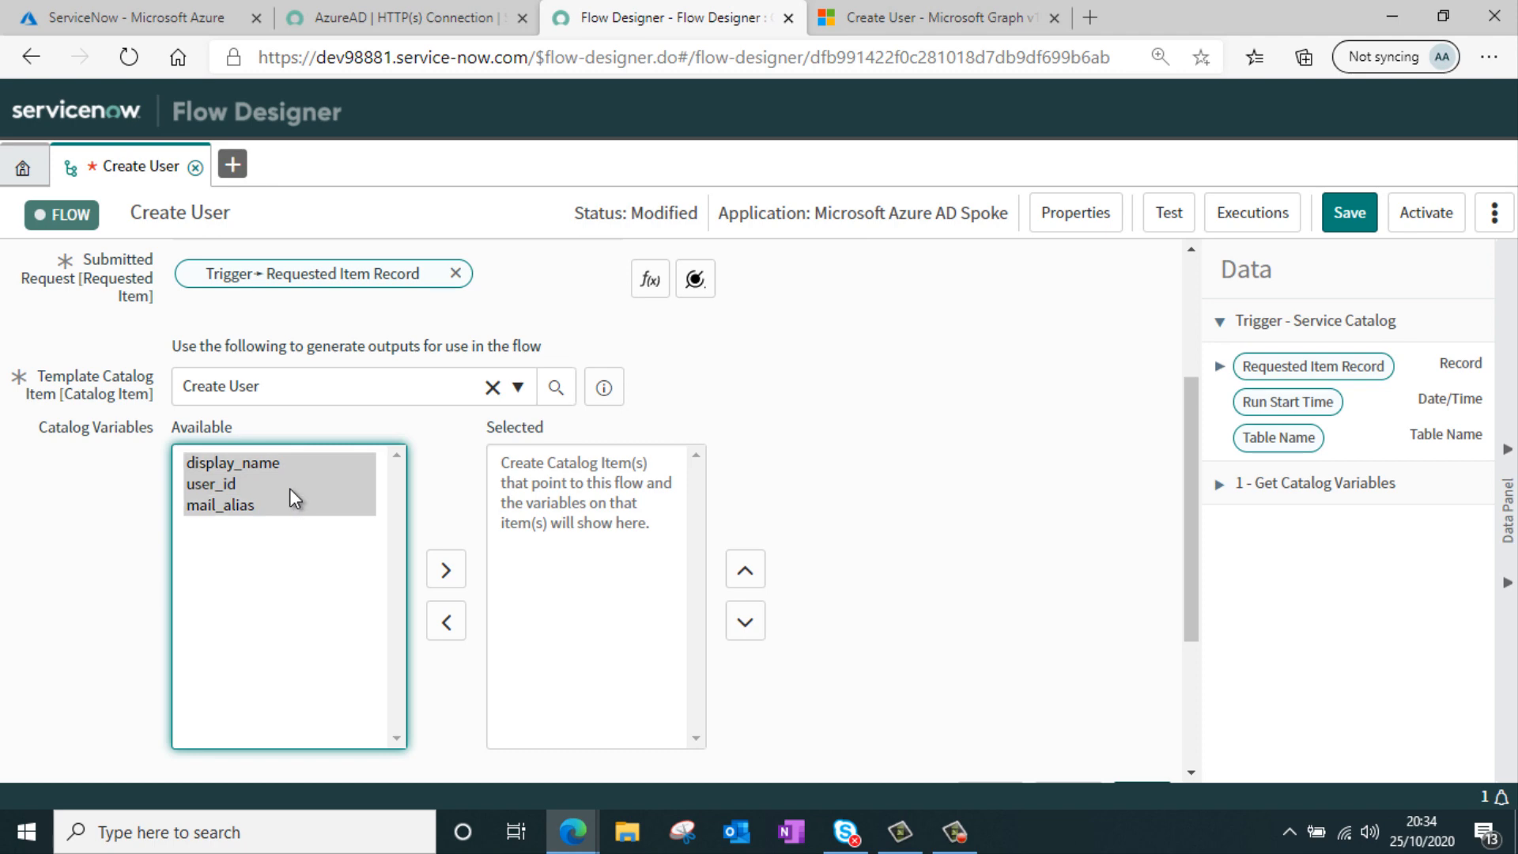
pyautogui.click(446, 571)
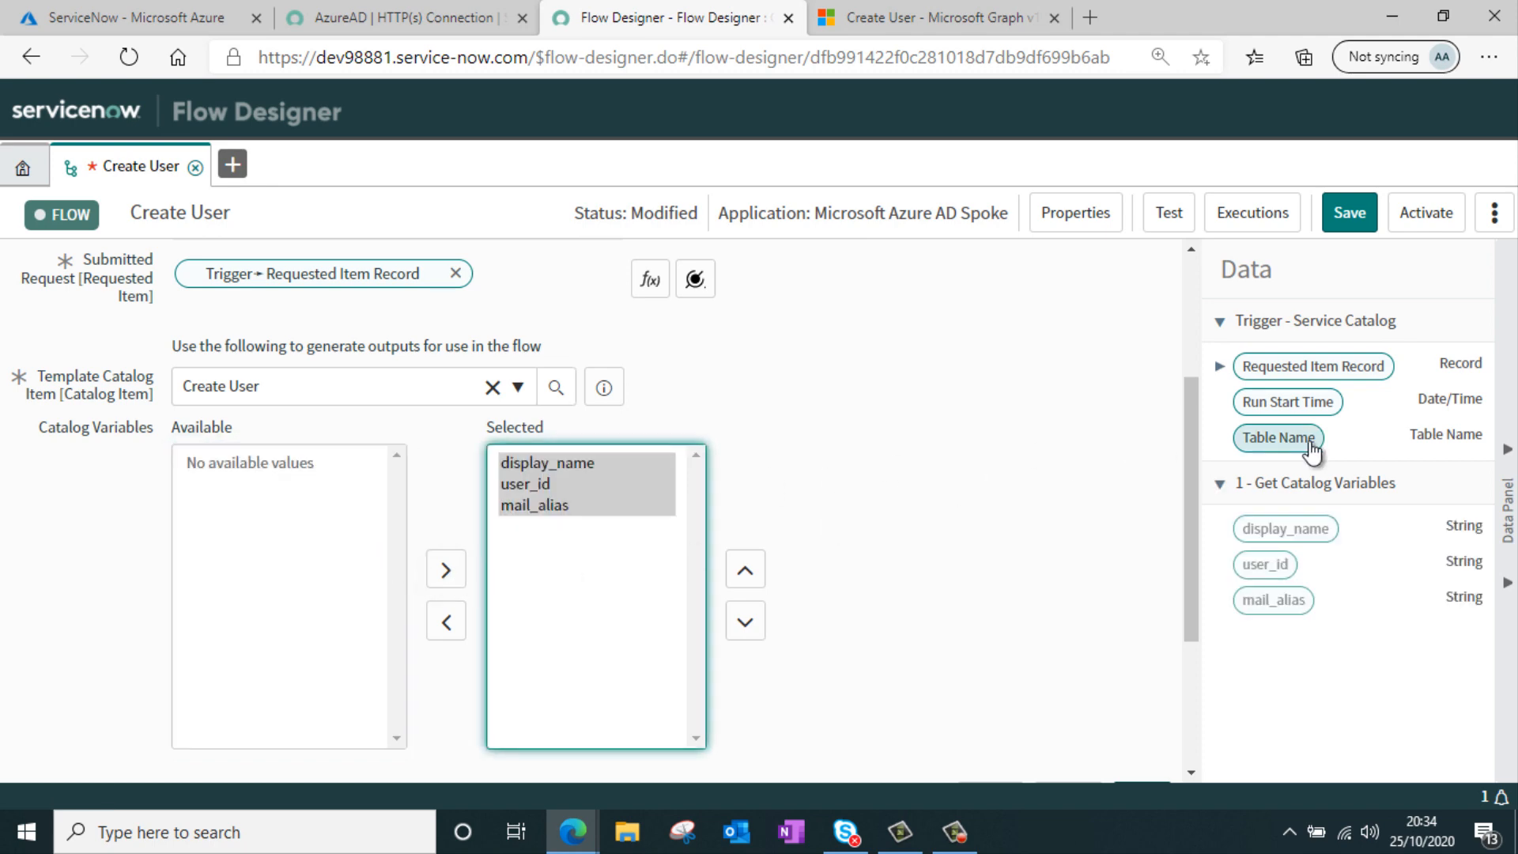
pyautogui.scroll(-2, 1044, 450)
pyautogui.click(1142, 638)
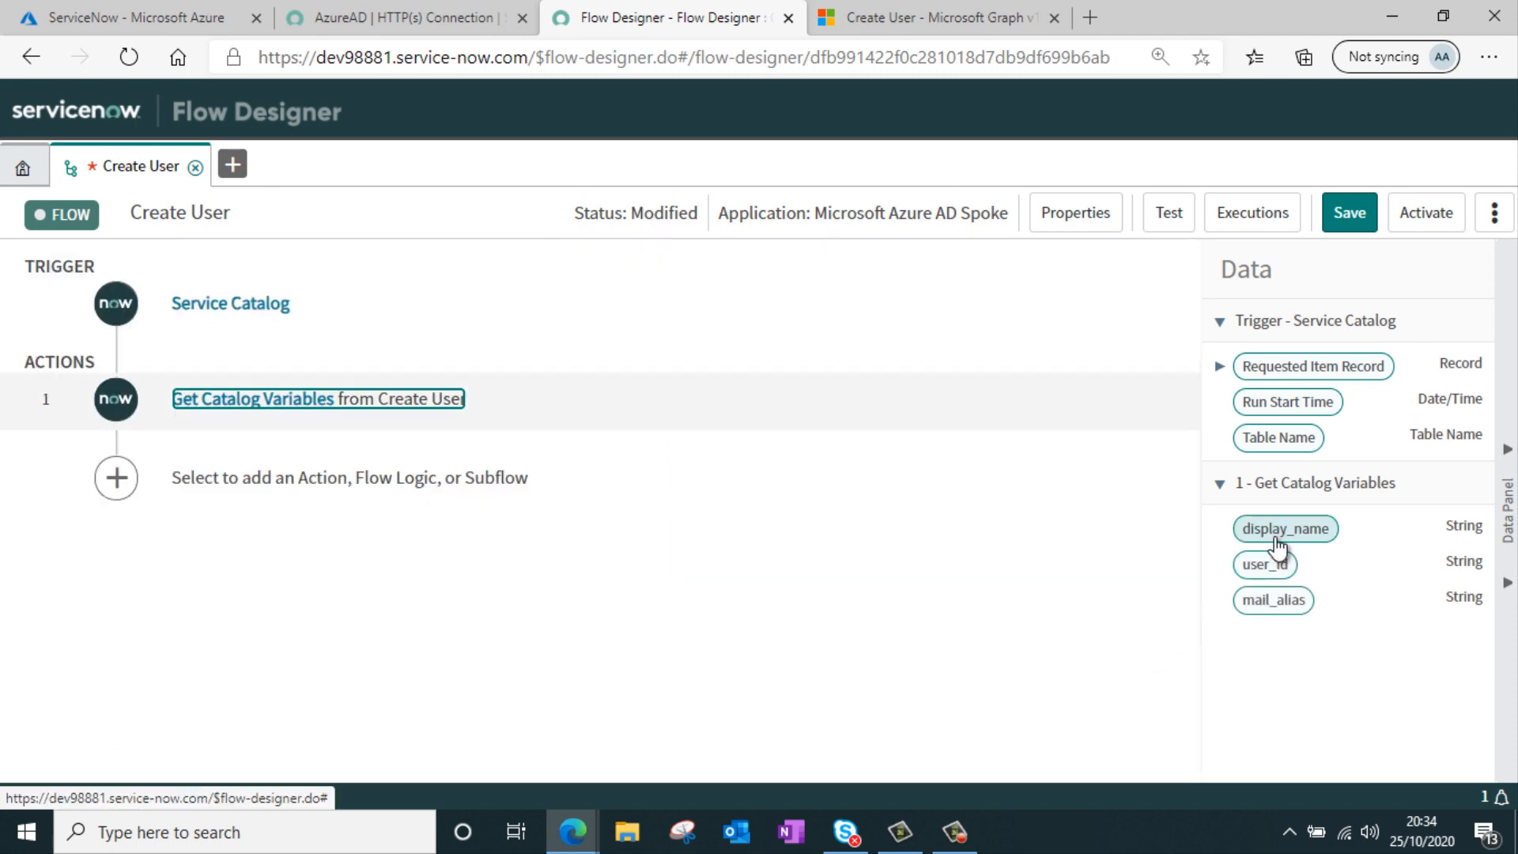
# Add the Microsoft Azure AD spoke's Create User action as the flow's second action
pyautogui.click(243, 490)
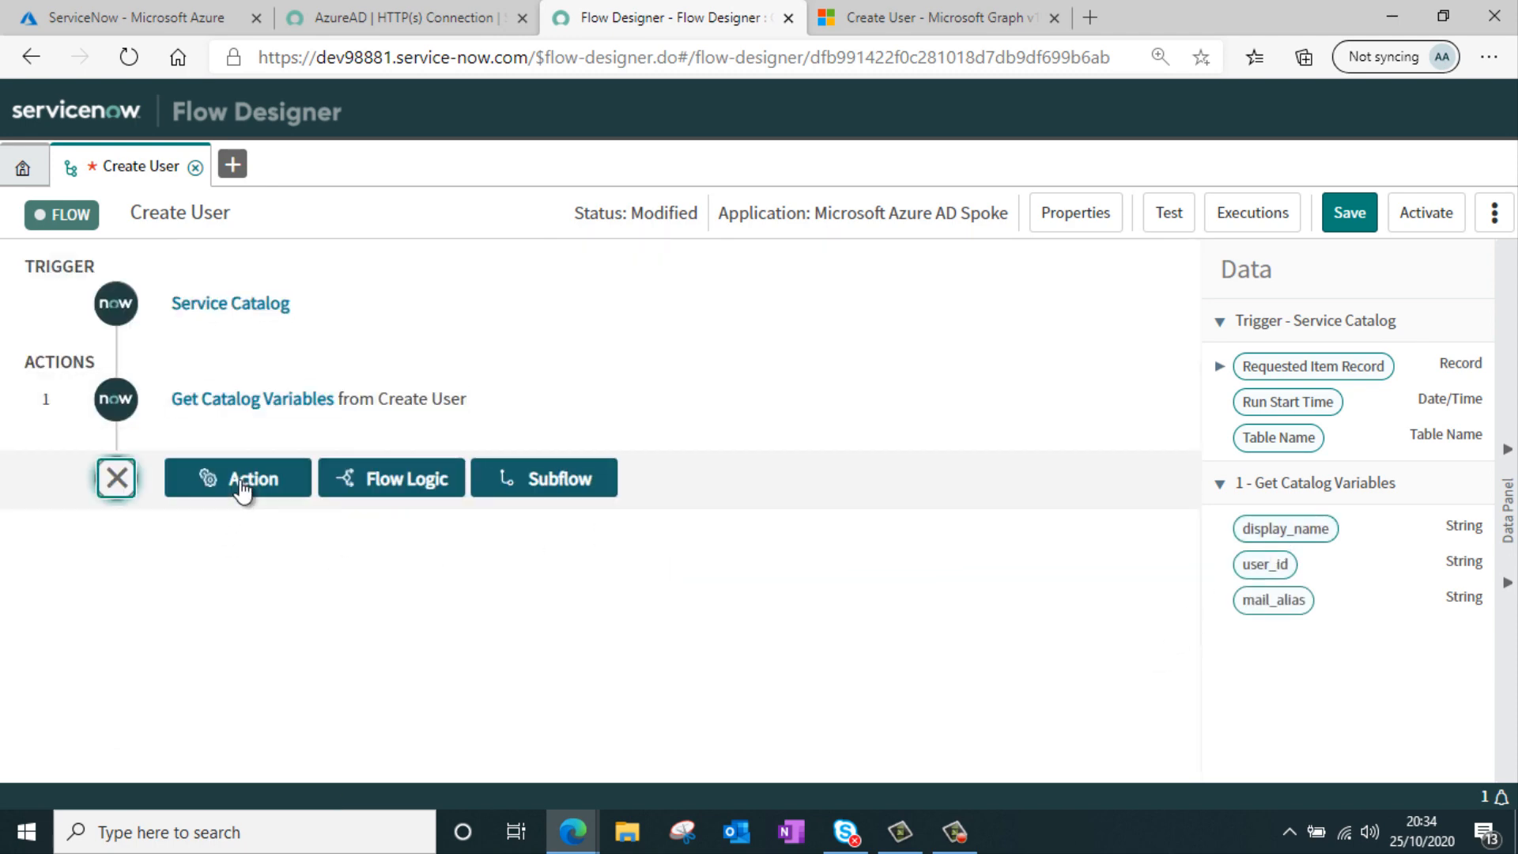
pyautogui.click(242, 483)
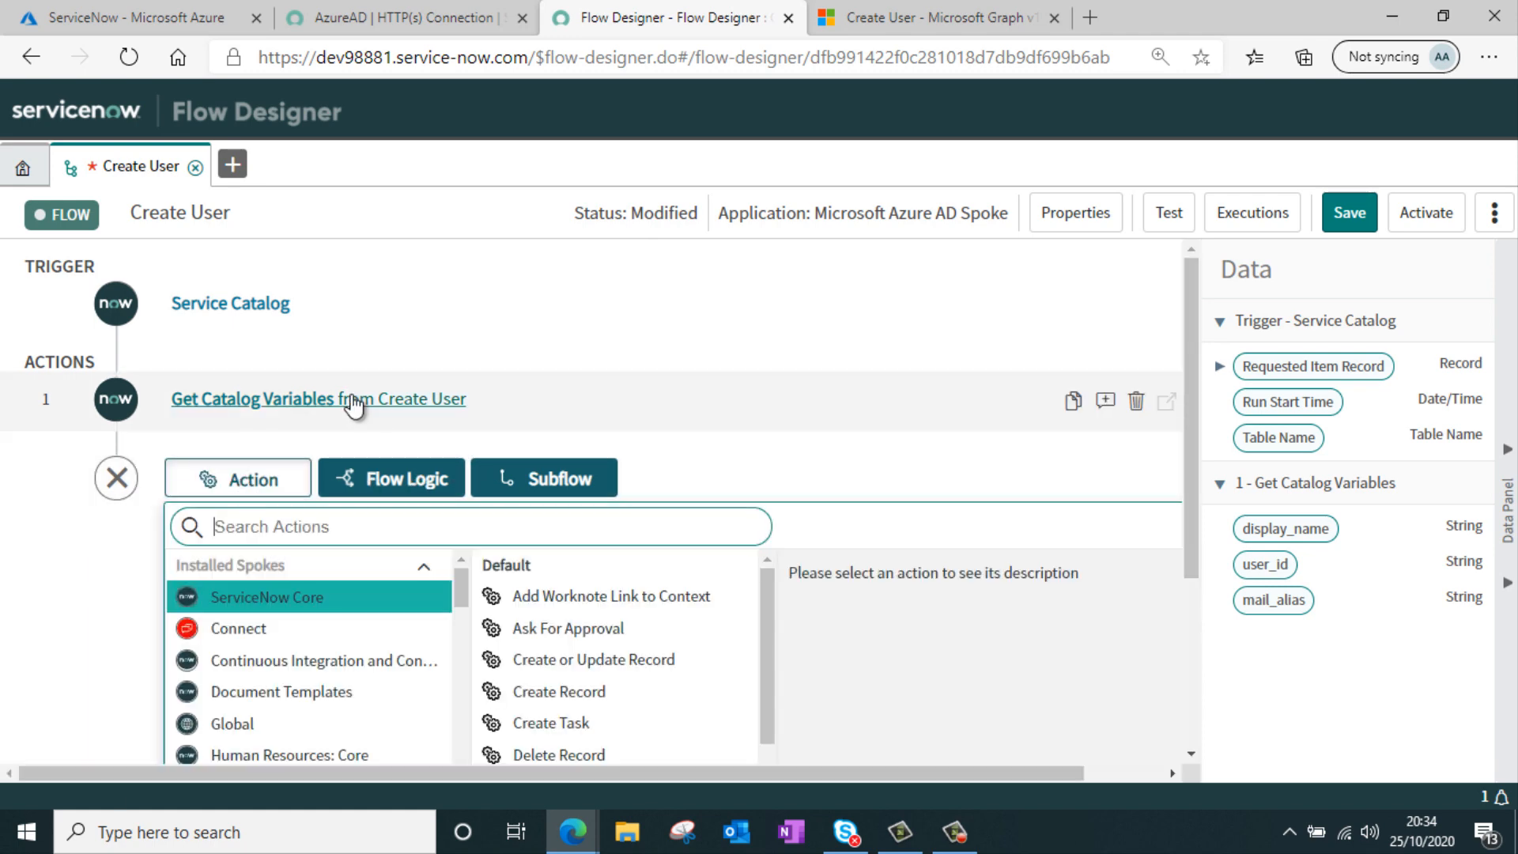
pyautogui.scroll(-3, 409, 393)
pyautogui.scroll(-1, 380, 450)
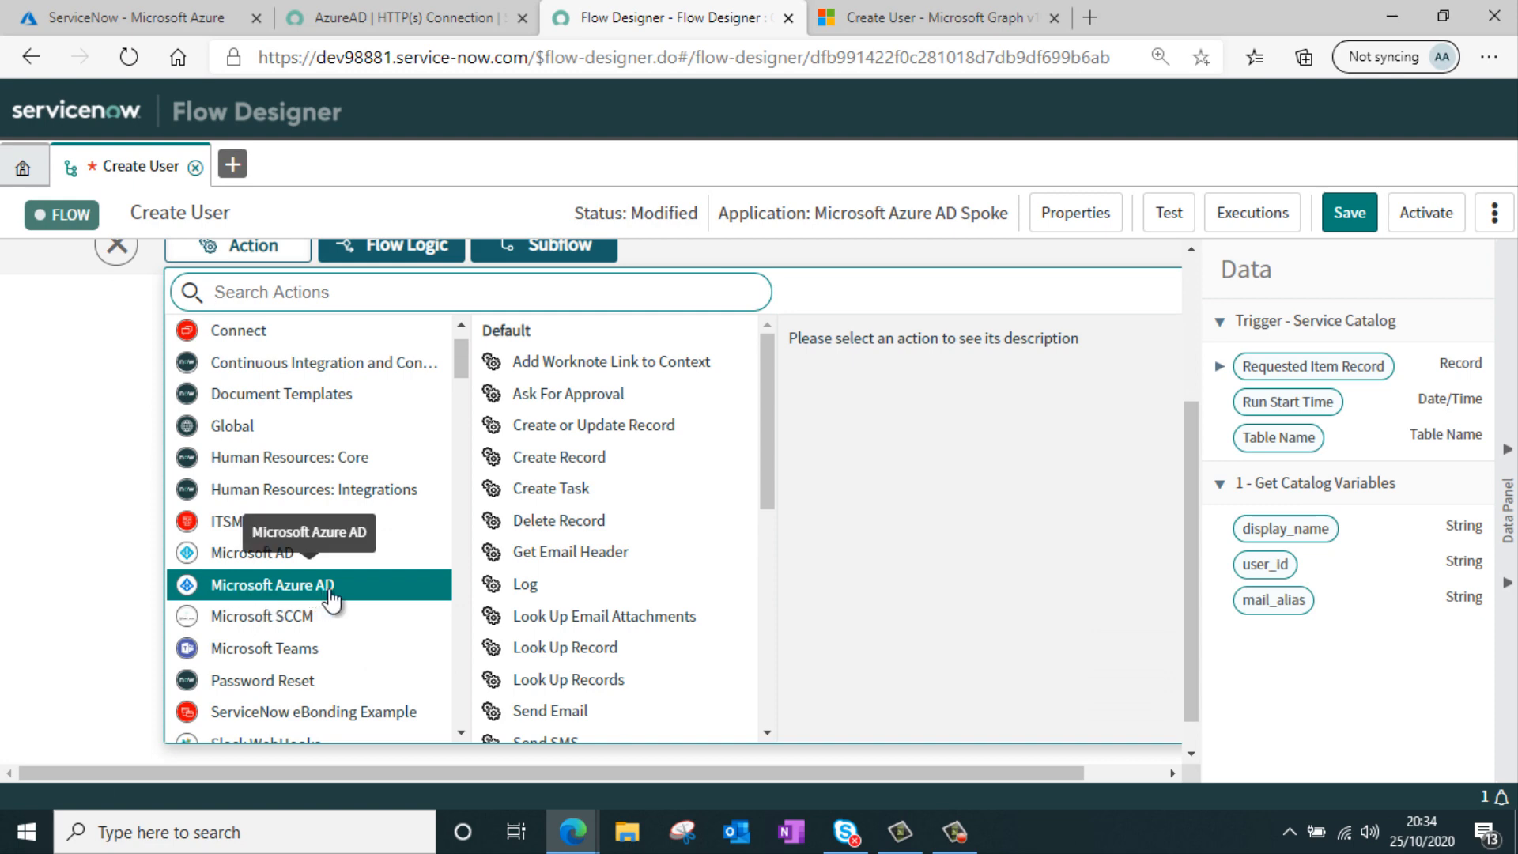
pyautogui.click(335, 598)
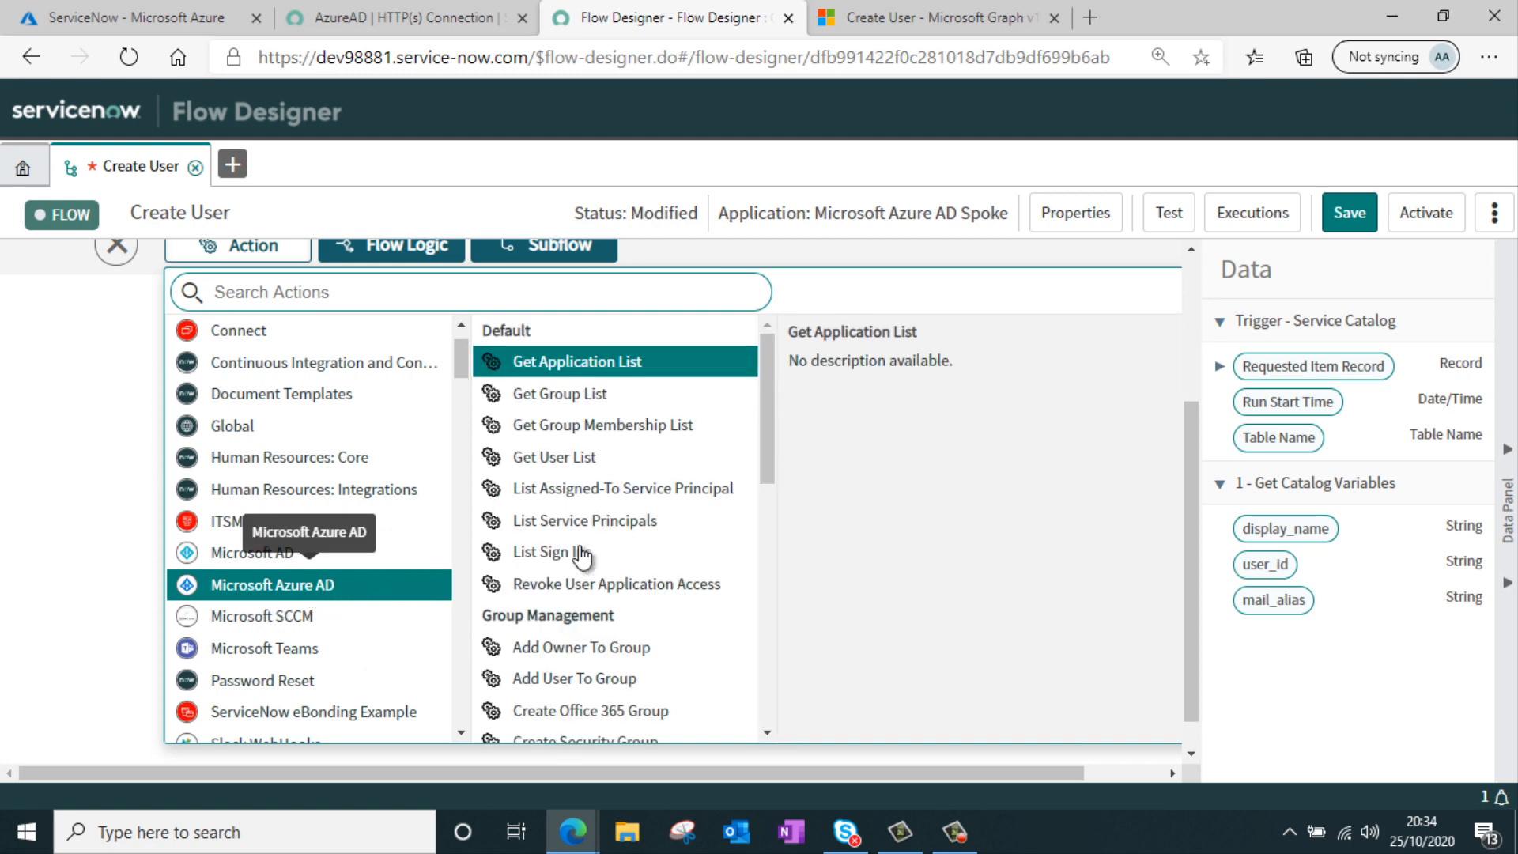
pyautogui.scroll(-2, 647, 510)
pyautogui.scroll(-7, 647, 510)
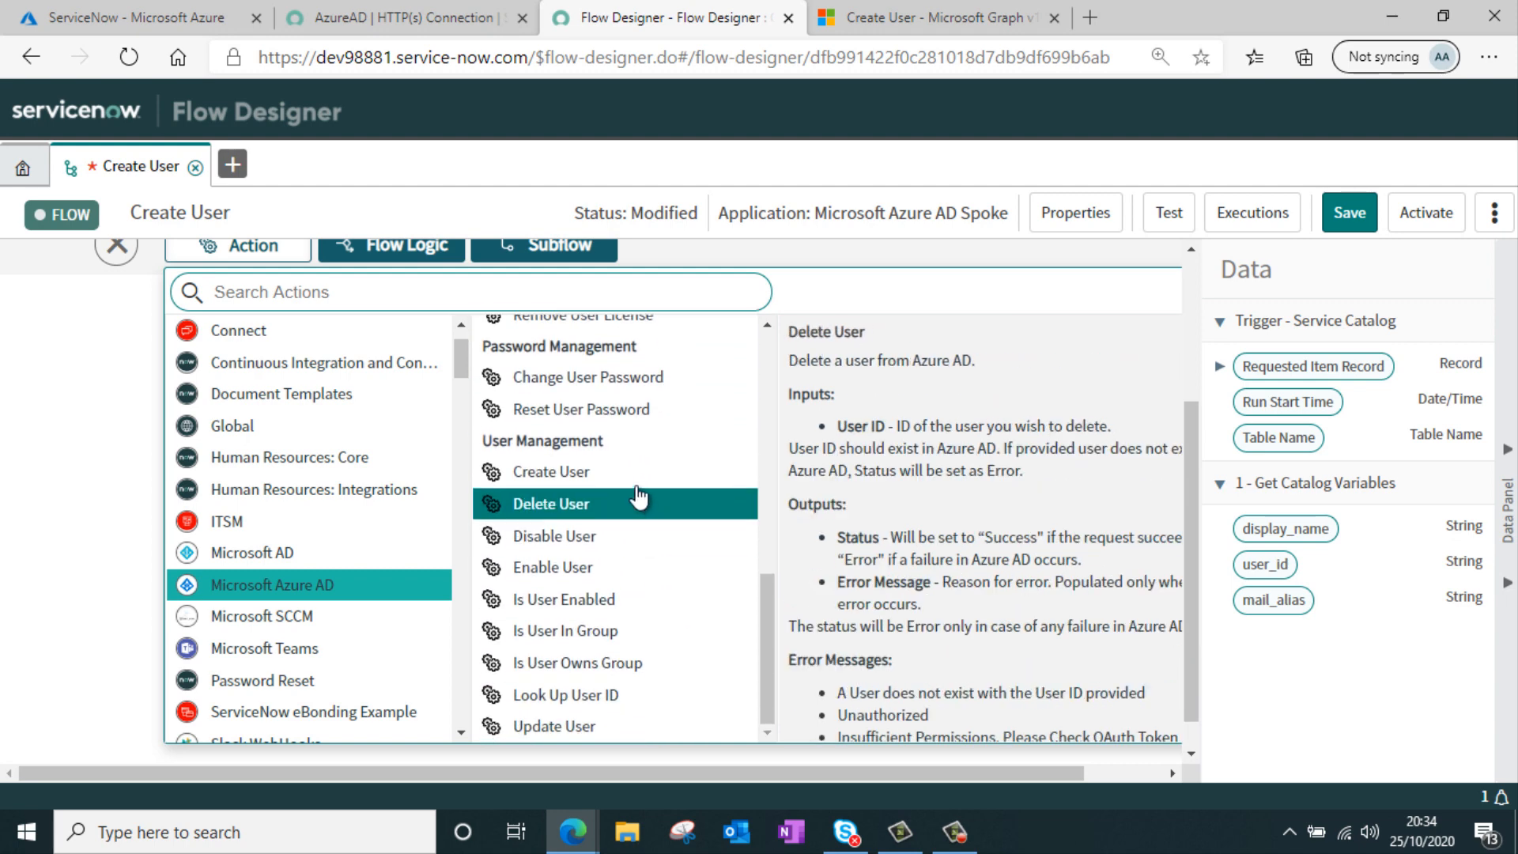
pyautogui.click(636, 479)
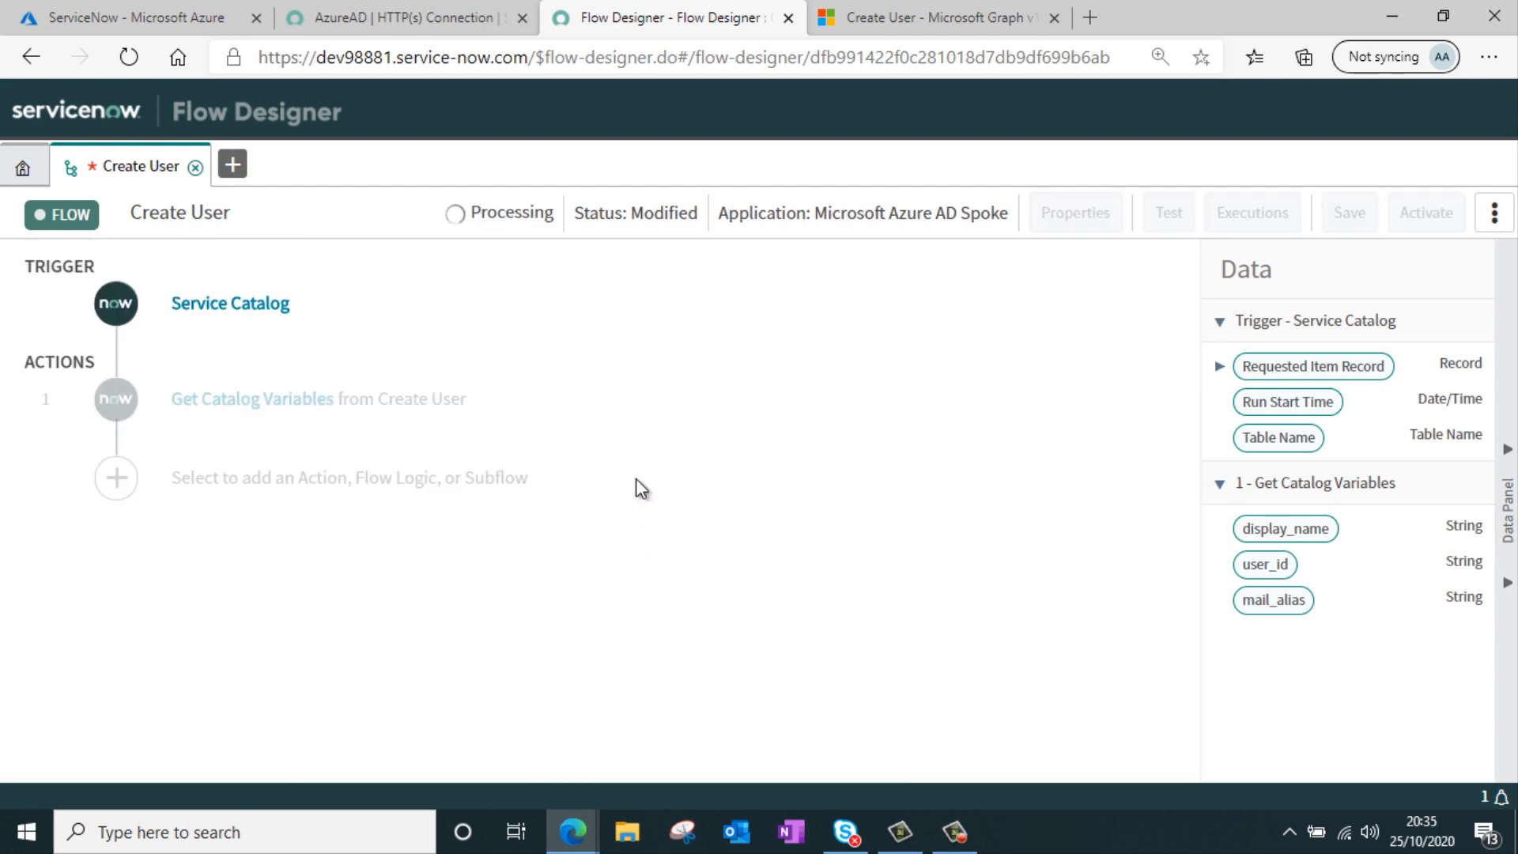
pyautogui.scroll(-1, 562, 428)
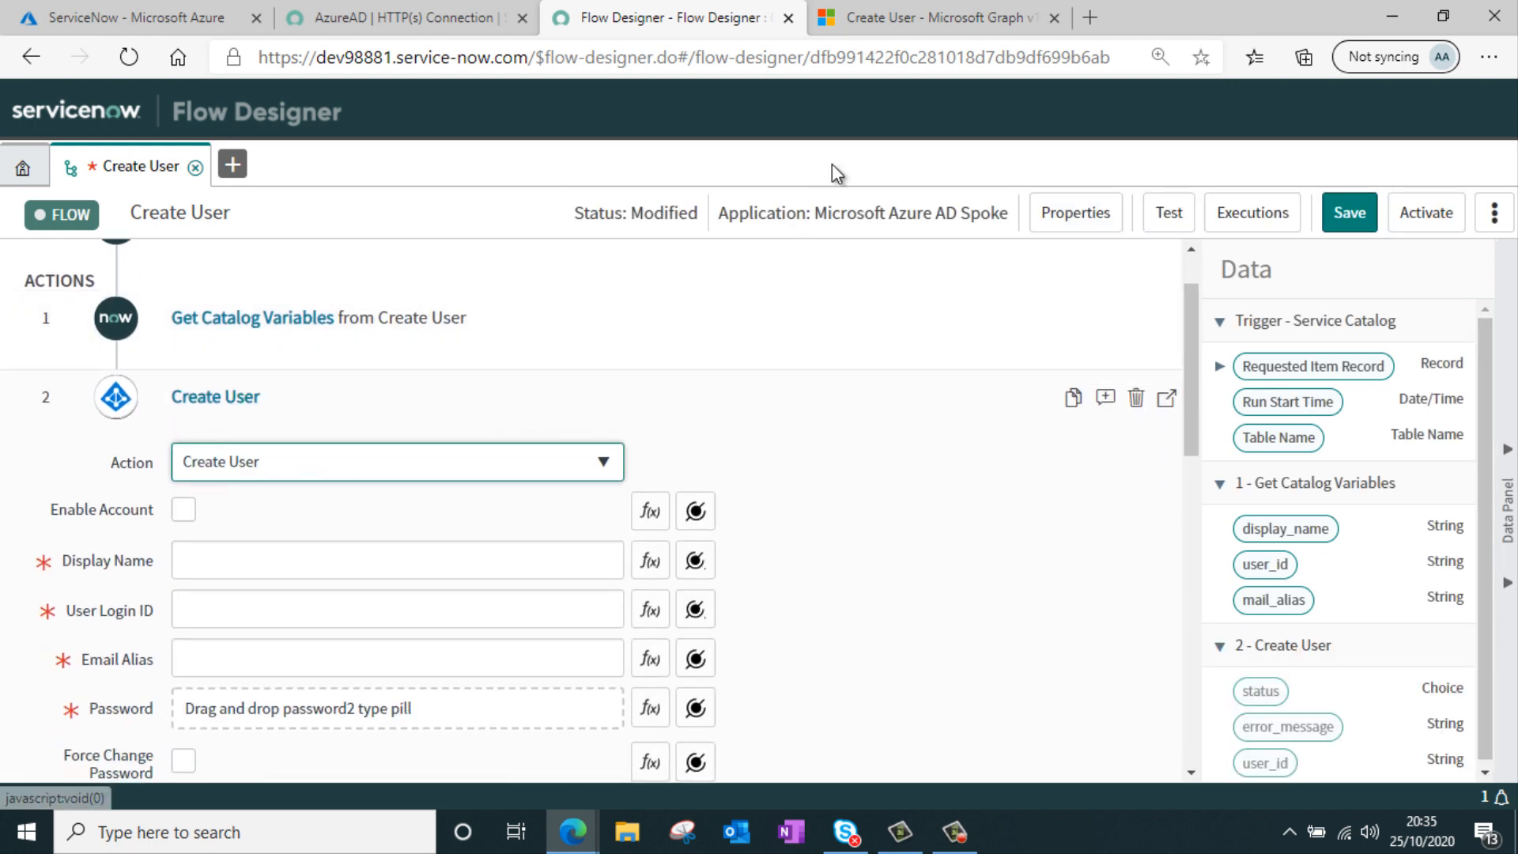
# Switch to the Microsoft Graph Create User documentation and review its request body parameters
pyautogui.click(905, 21)
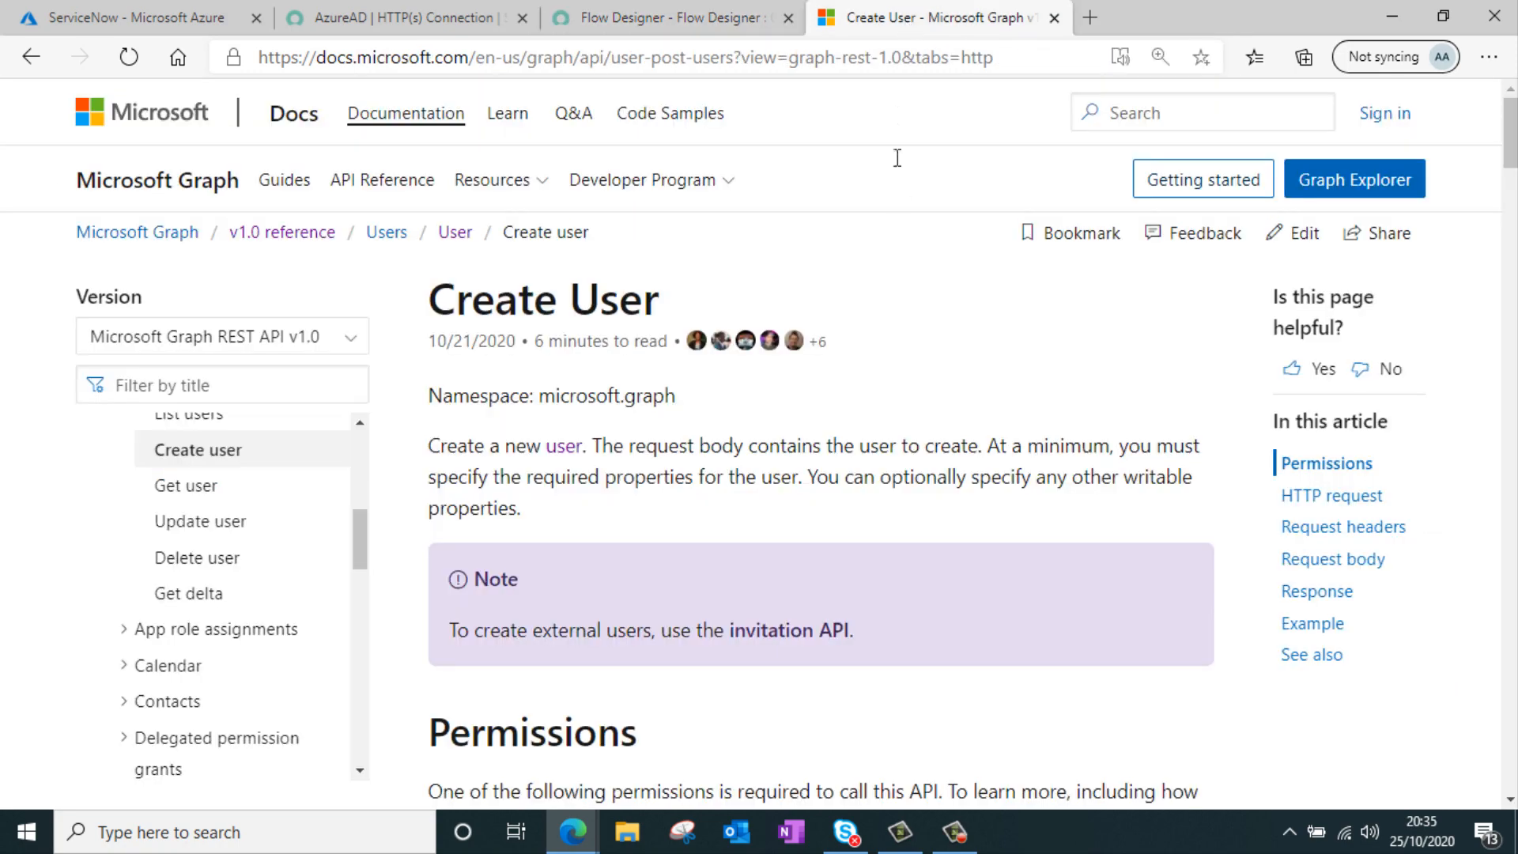
pyautogui.moveTo(440, 281); pyautogui.dragTo(706, 315)
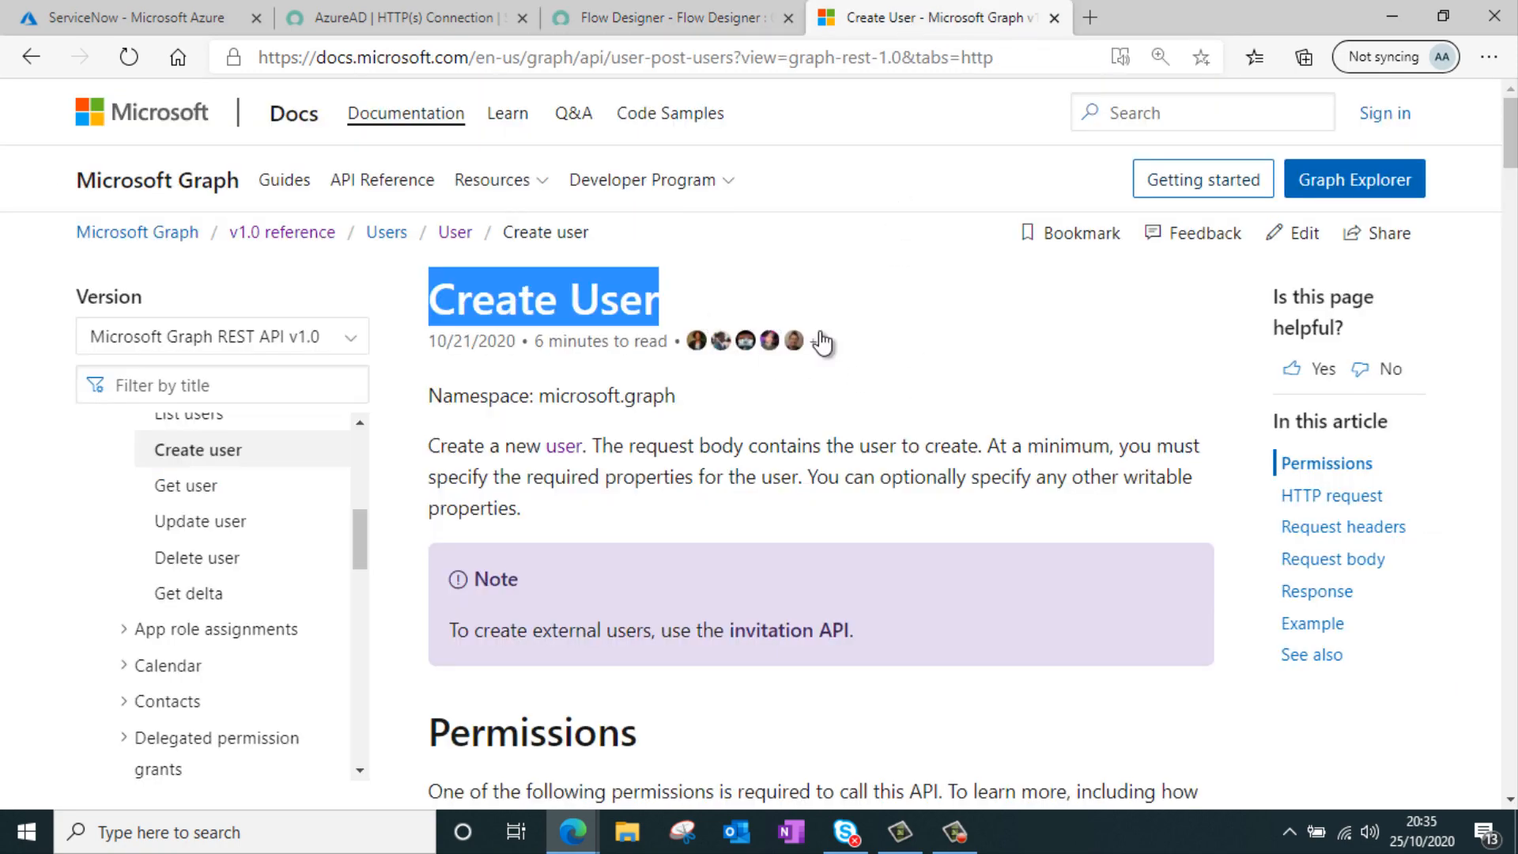
pyautogui.scroll(-5, 978, 400)
pyautogui.scroll(-5, 899, 322)
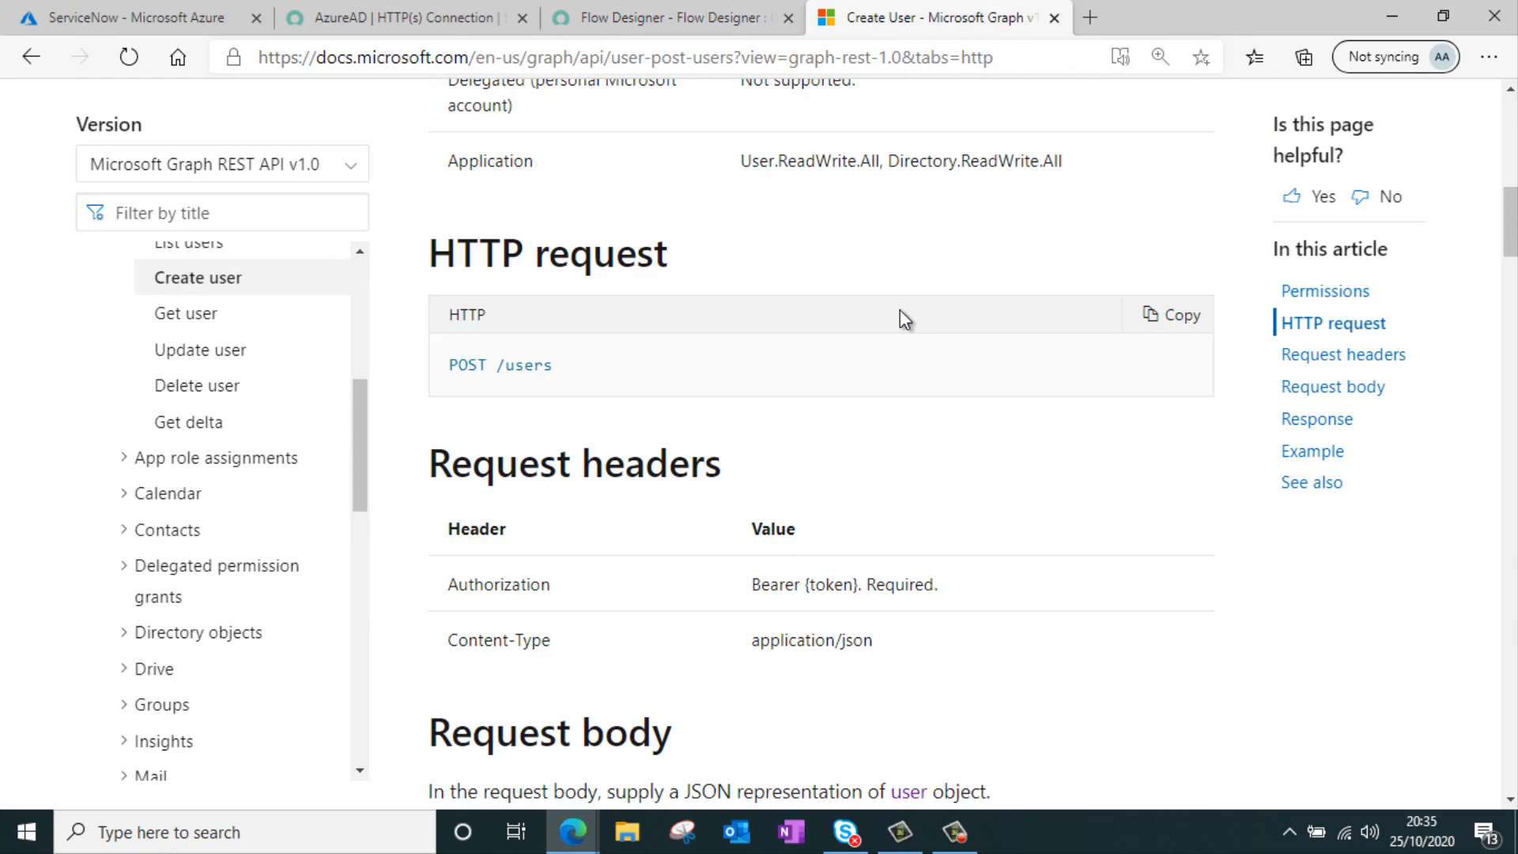
pyautogui.scroll(-5, 899, 322)
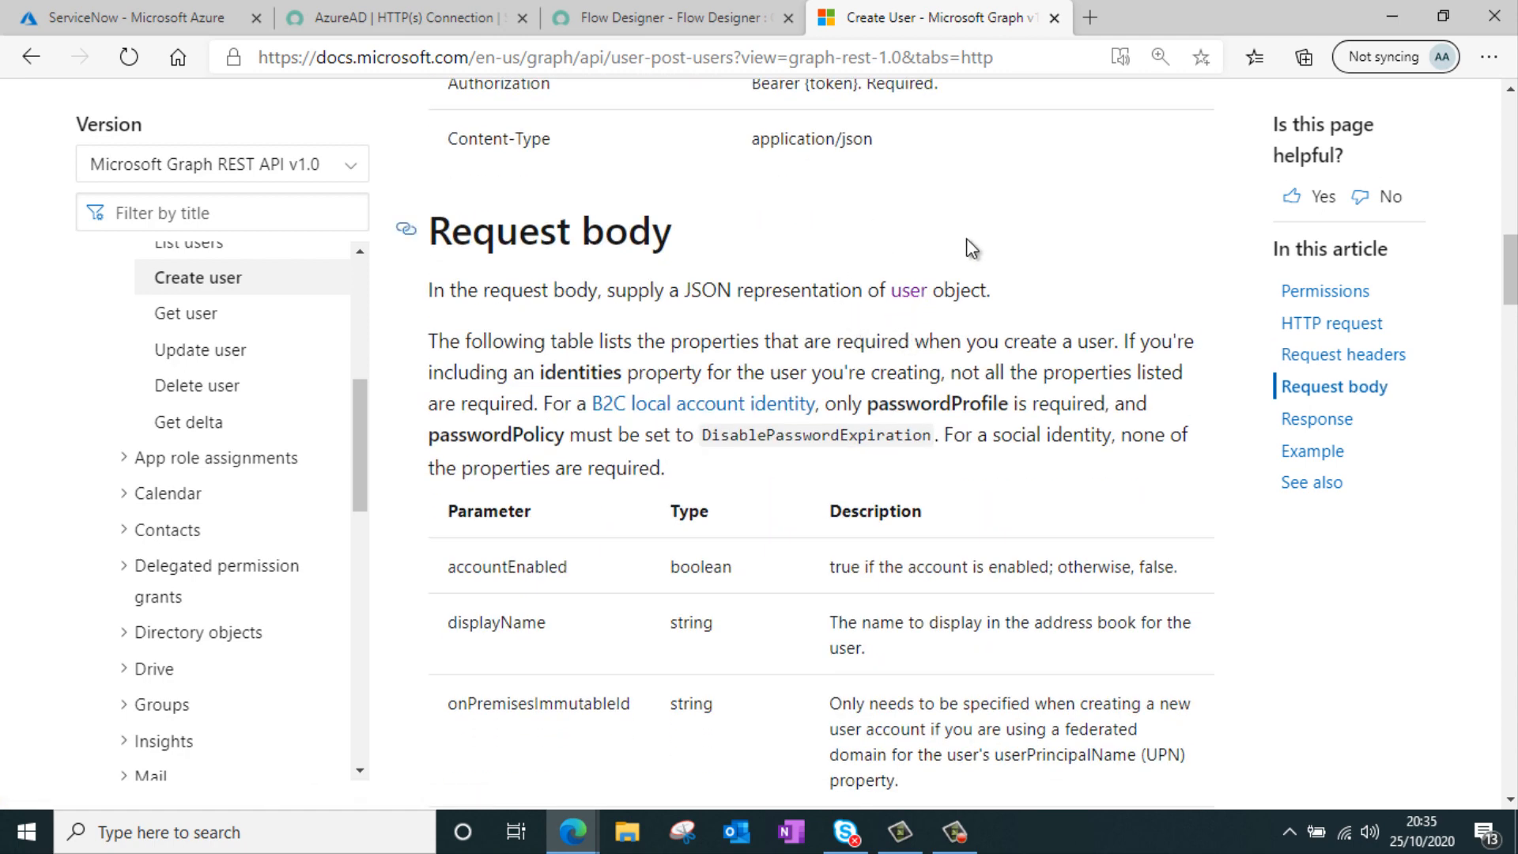
pyautogui.scroll(-3, 691, 244)
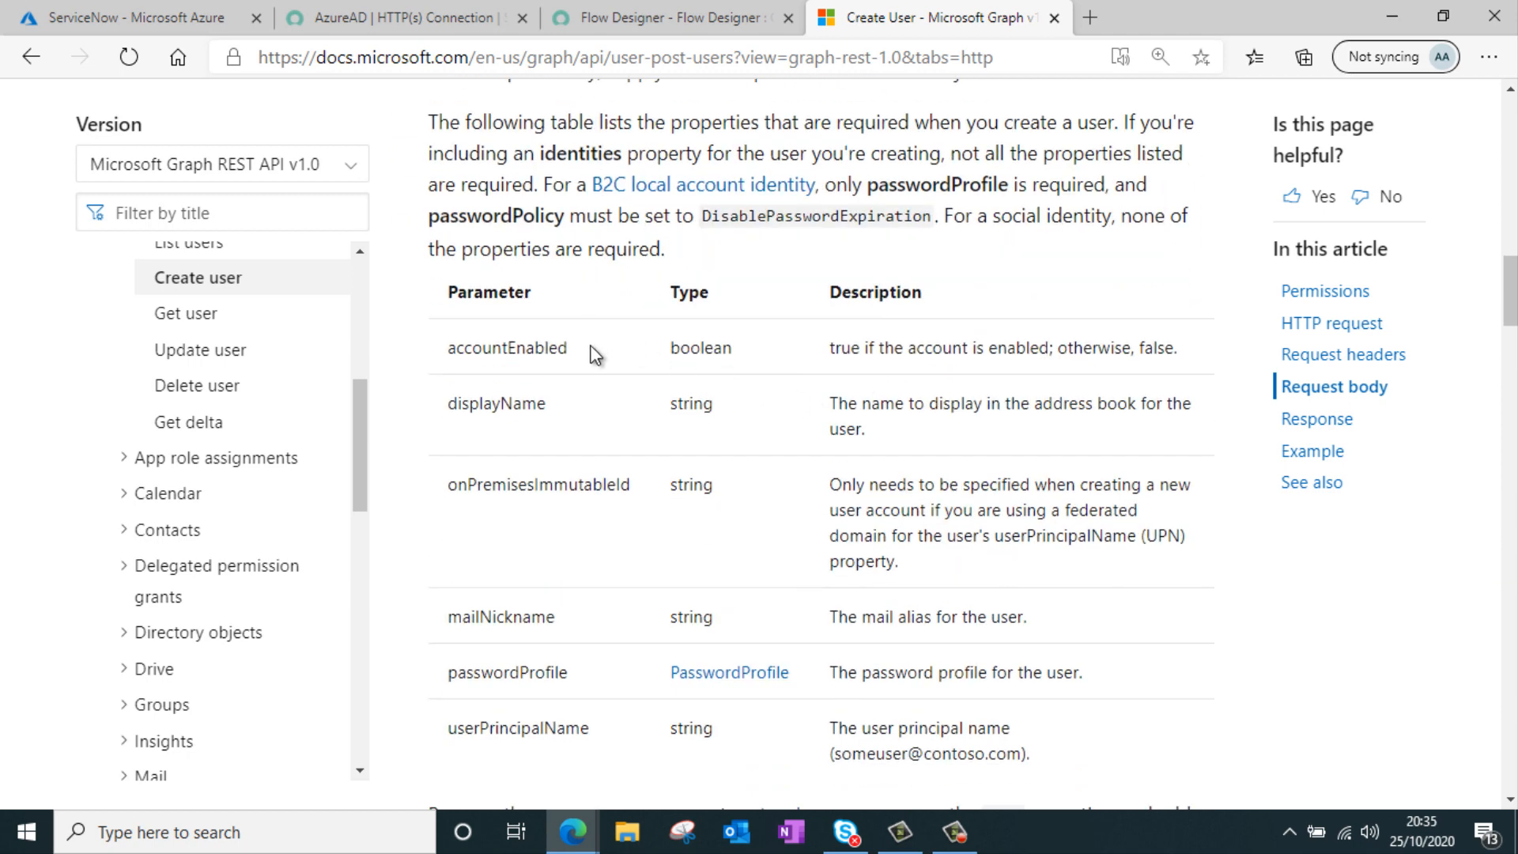
pyautogui.moveTo(594, 340); pyautogui.dragTo(465, 368)
pyautogui.moveTo(581, 410); pyautogui.dragTo(471, 410)
pyautogui.scroll(-1, 710, 362)
pyautogui.click(566, 526)
pyautogui.moveTo(556, 506); pyautogui.dragTo(465, 507)
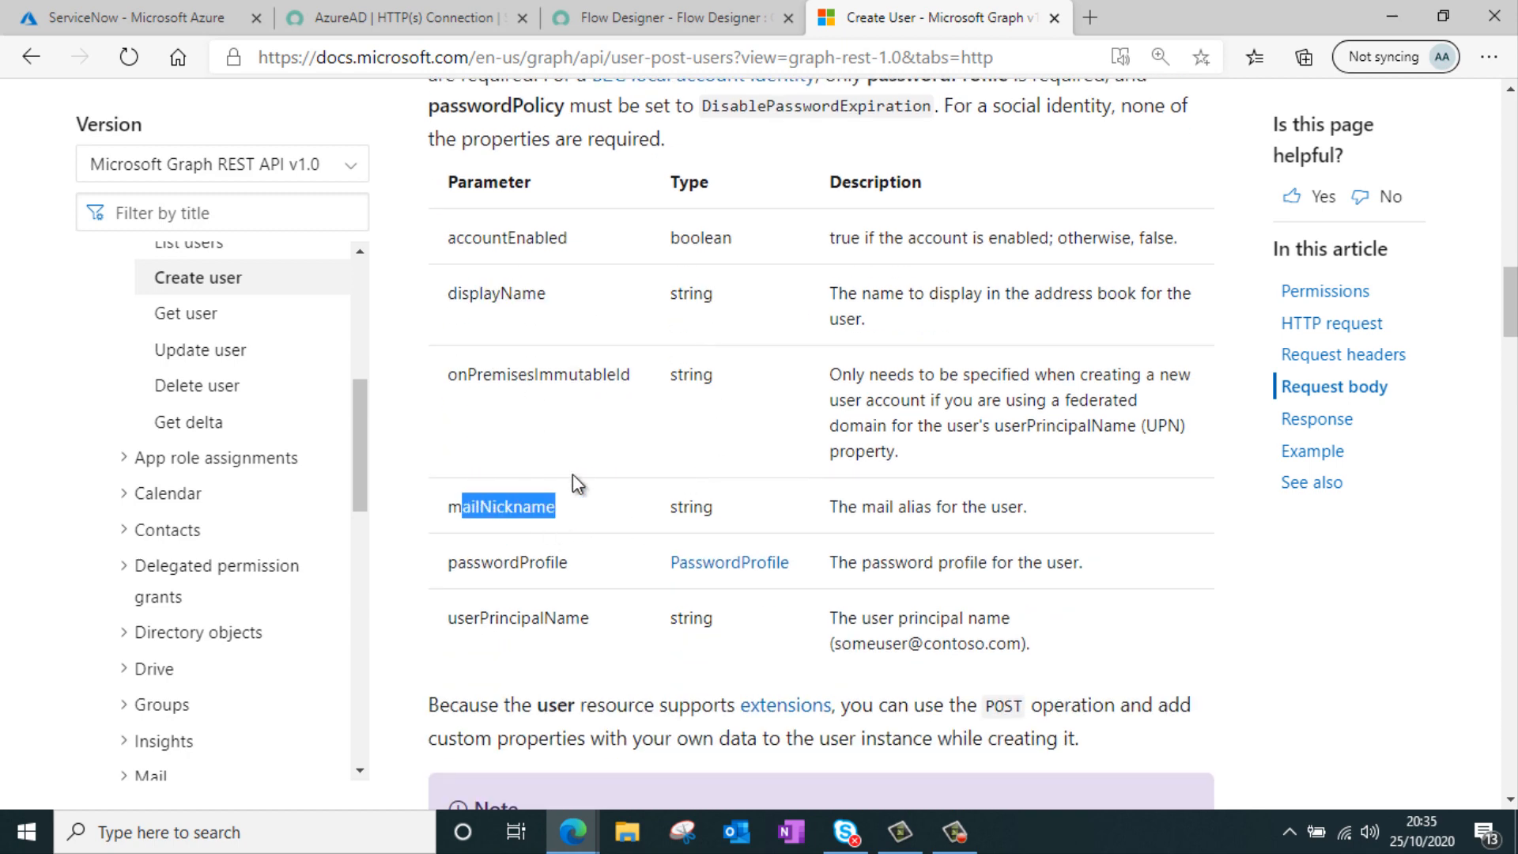
pyautogui.scroll(-3, 585, 490)
pyautogui.moveTo(609, 417); pyautogui.dragTo(488, 422)
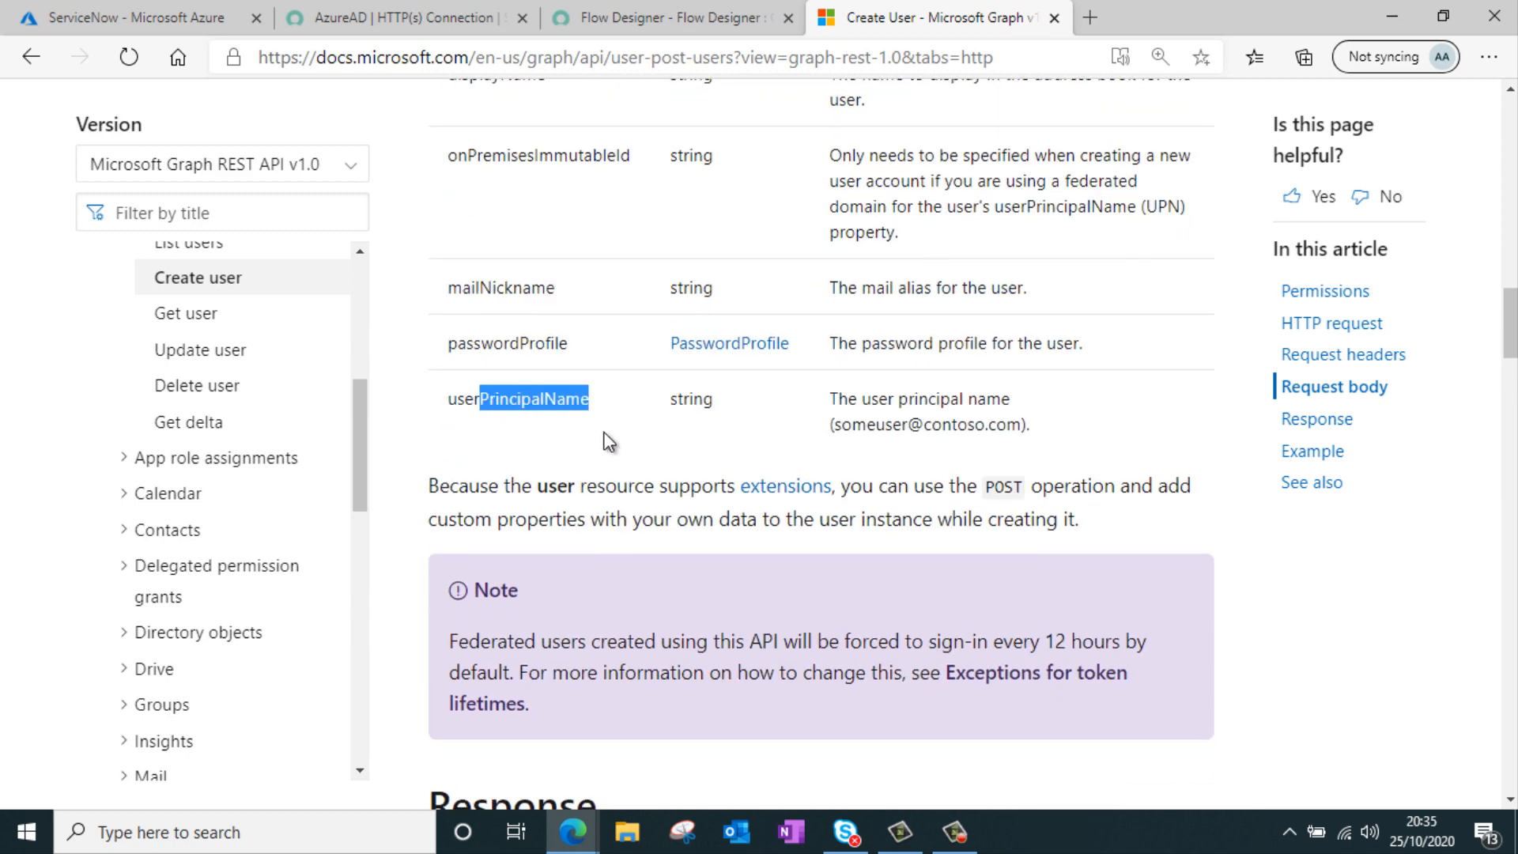
pyautogui.scroll(-5, 630, 319)
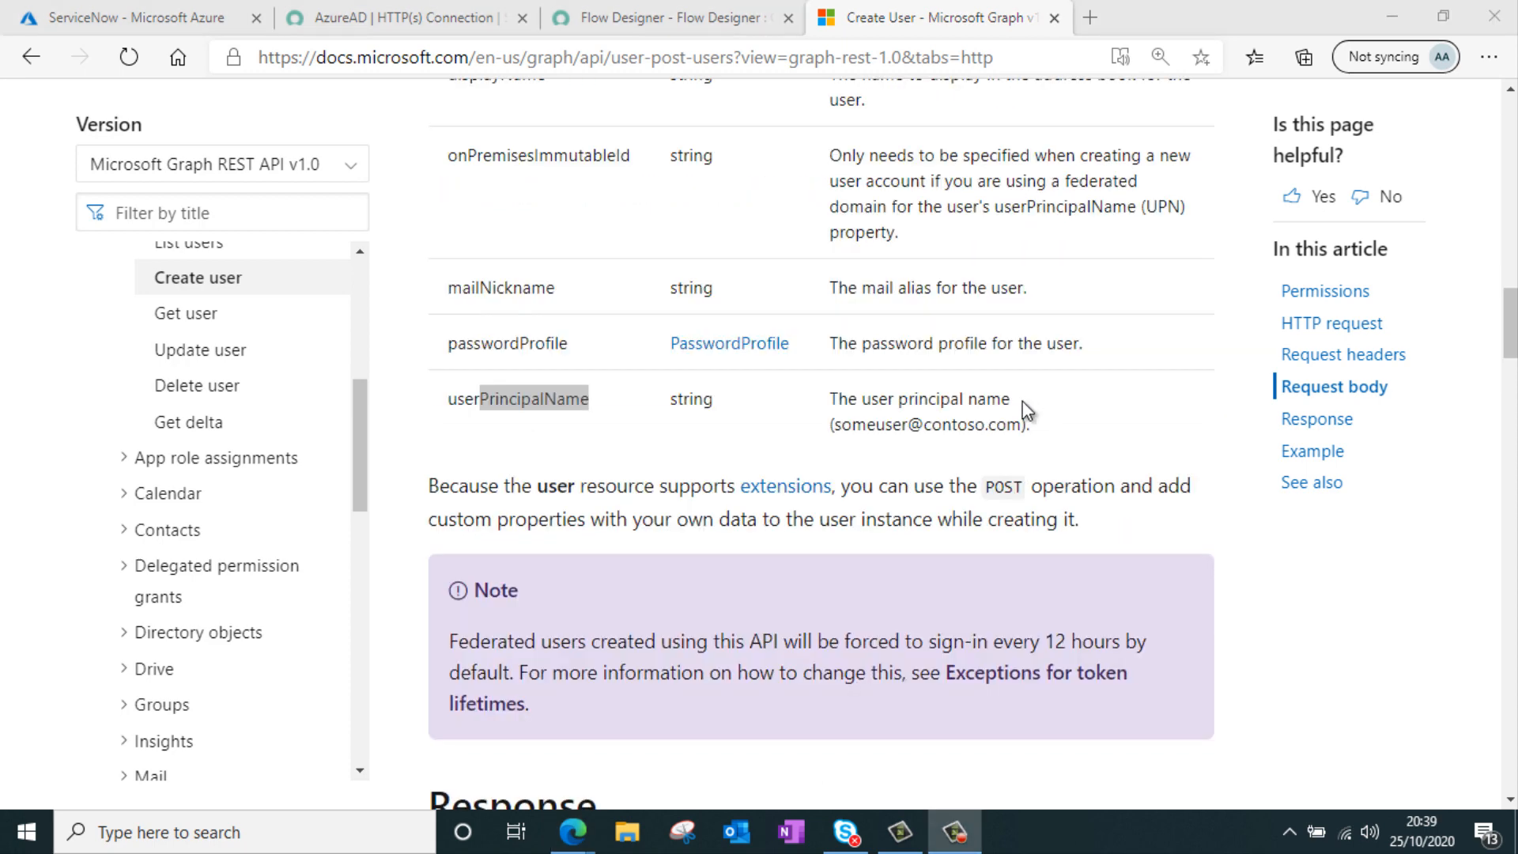
# Return to Flow Designer and turn on Enable Account in the Create User action
pyautogui.click(688, 26)
pyautogui.scroll(-2, 861, 324)
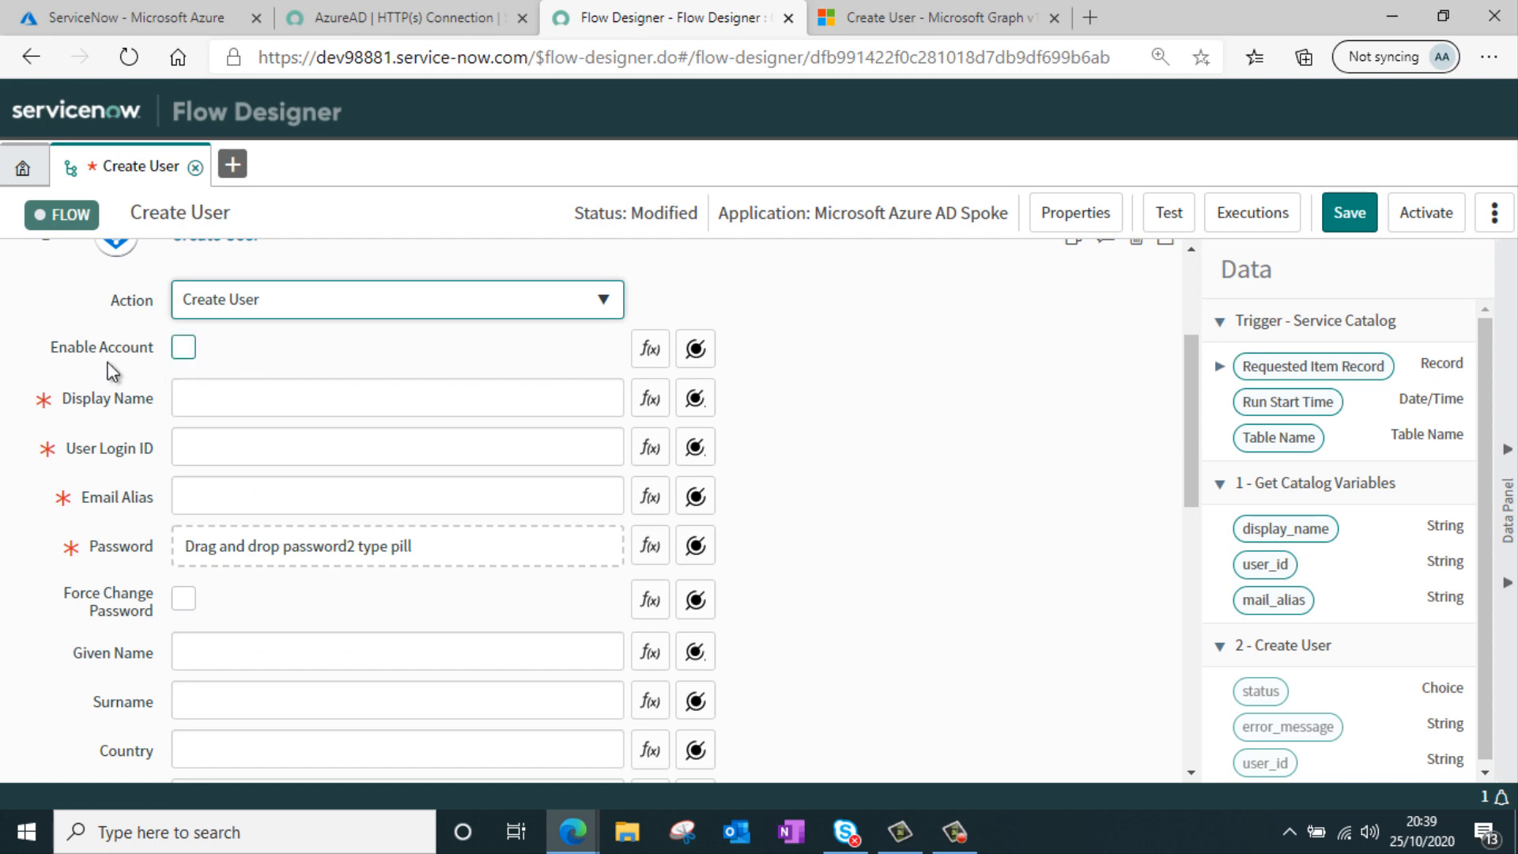
pyautogui.click(190, 356)
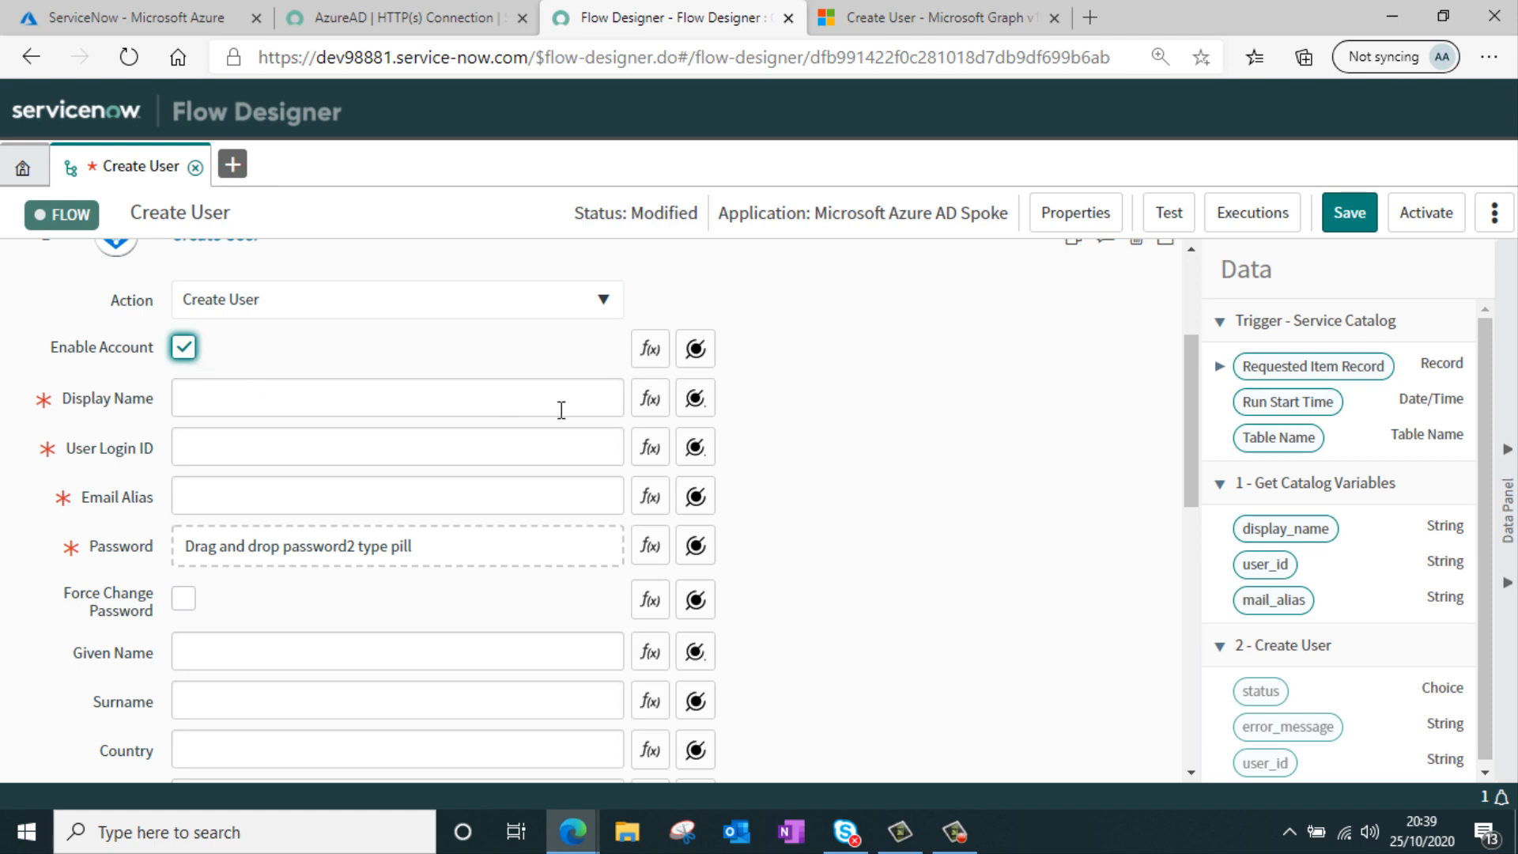
# Map the display_name, user_id and mail_alias catalog variables to Display Name, User Login ID and Email Alias
pyautogui.click(407, 407)
pyautogui.scroll(-1, 974, 434)
pyautogui.scroll(1, 1052, 514)
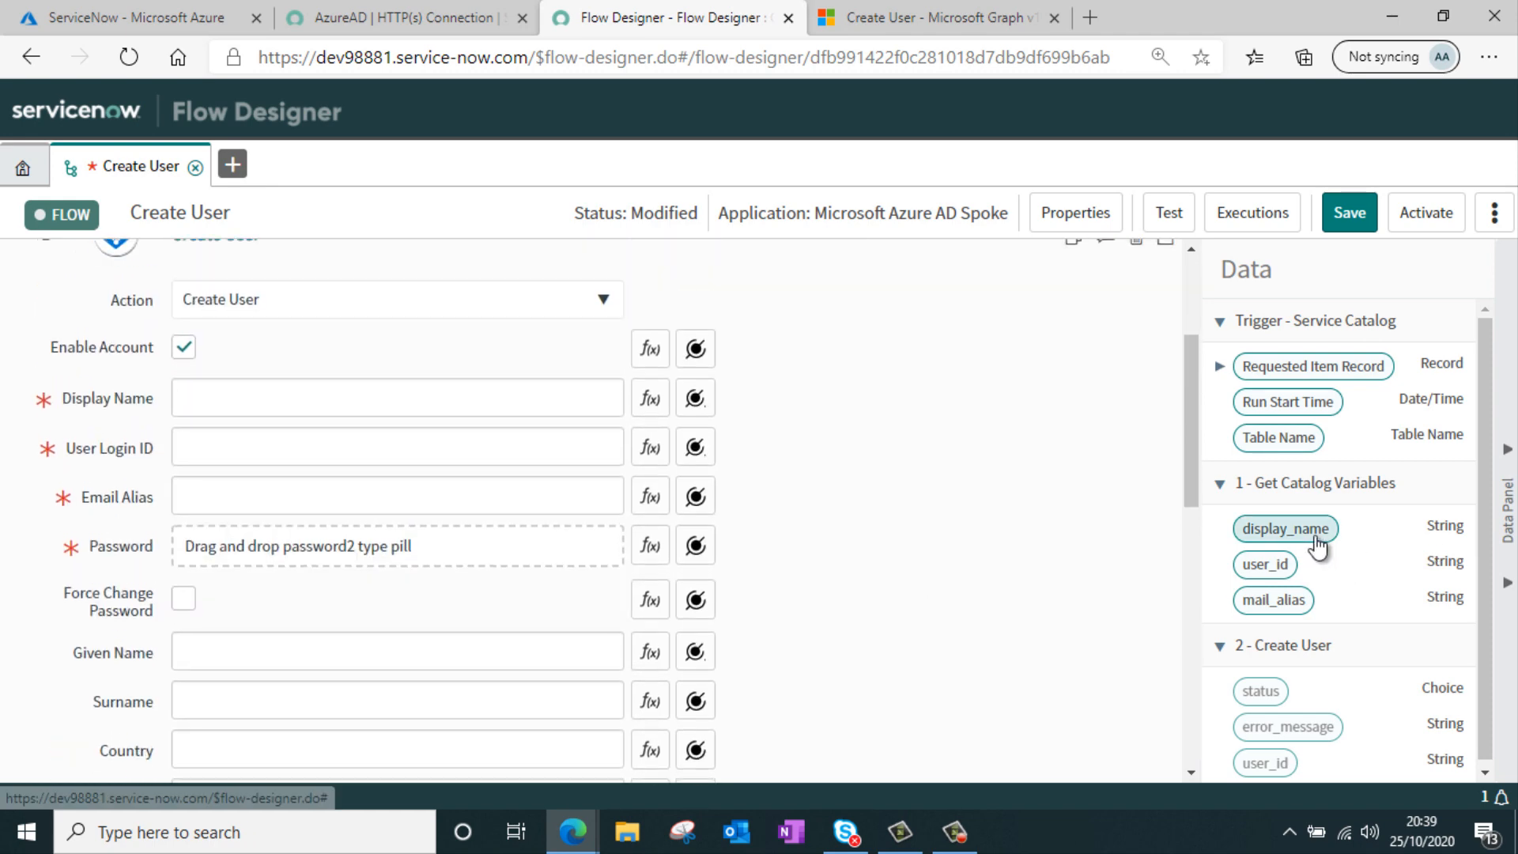
pyautogui.moveTo(1316, 545); pyautogui.dragTo(509, 407)
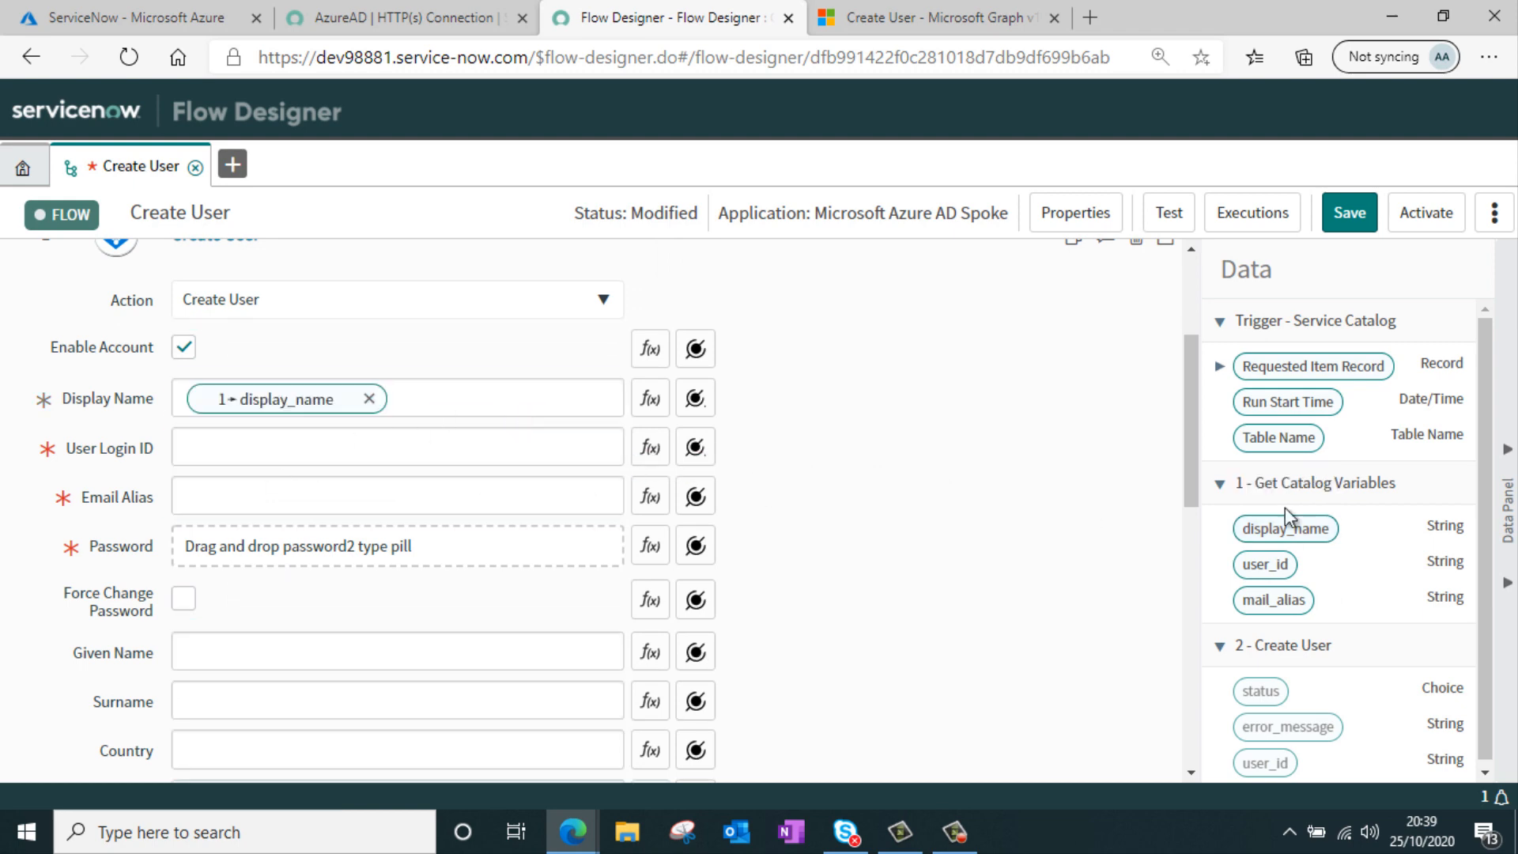
pyautogui.moveTo(1284, 568); pyautogui.dragTo(581, 443)
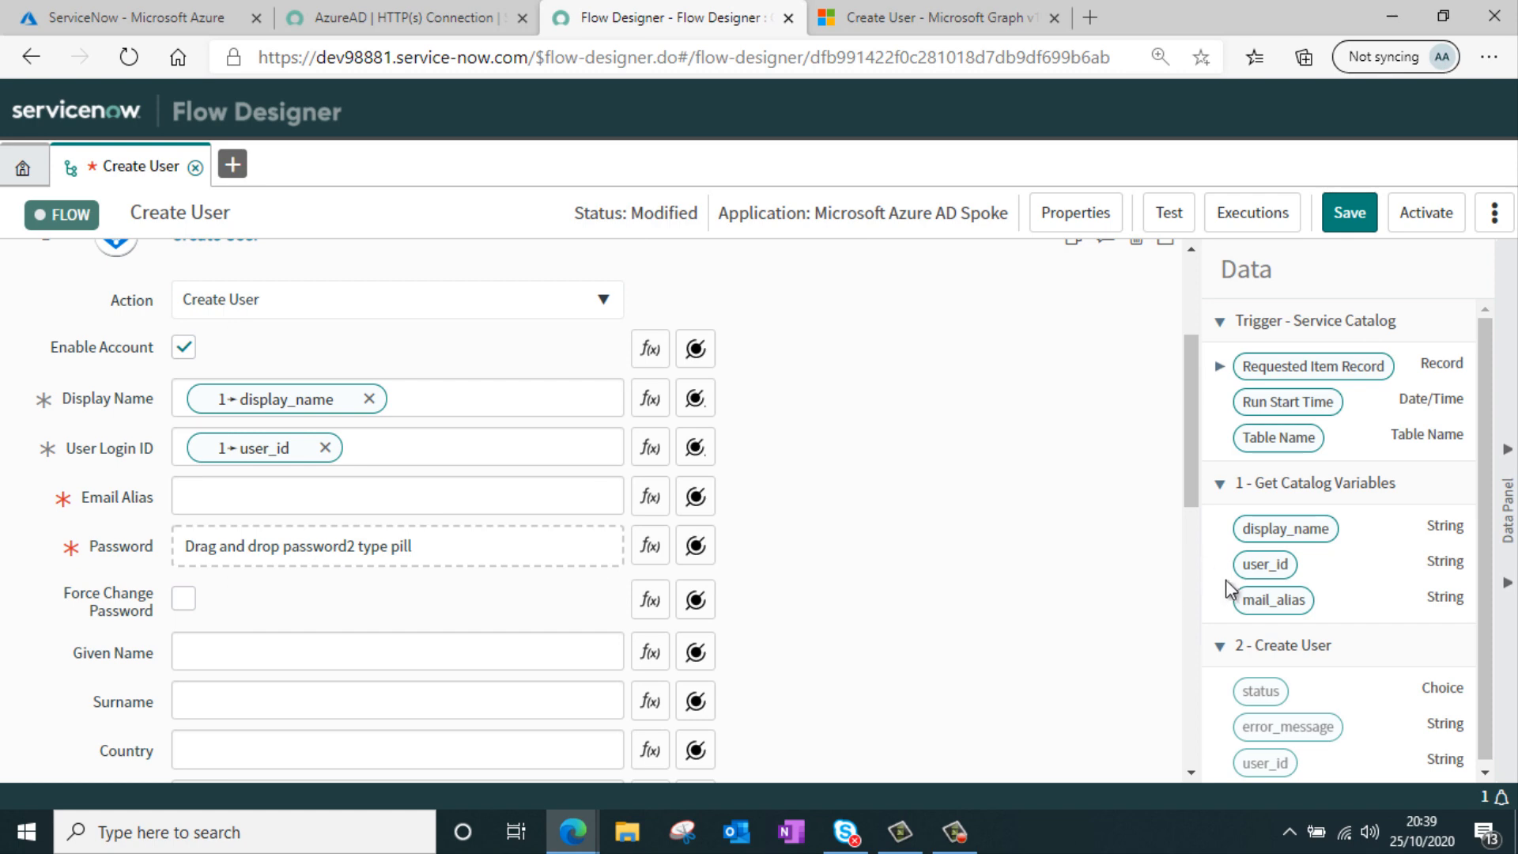
pyautogui.moveTo(1306, 610); pyautogui.dragTo(566, 514)
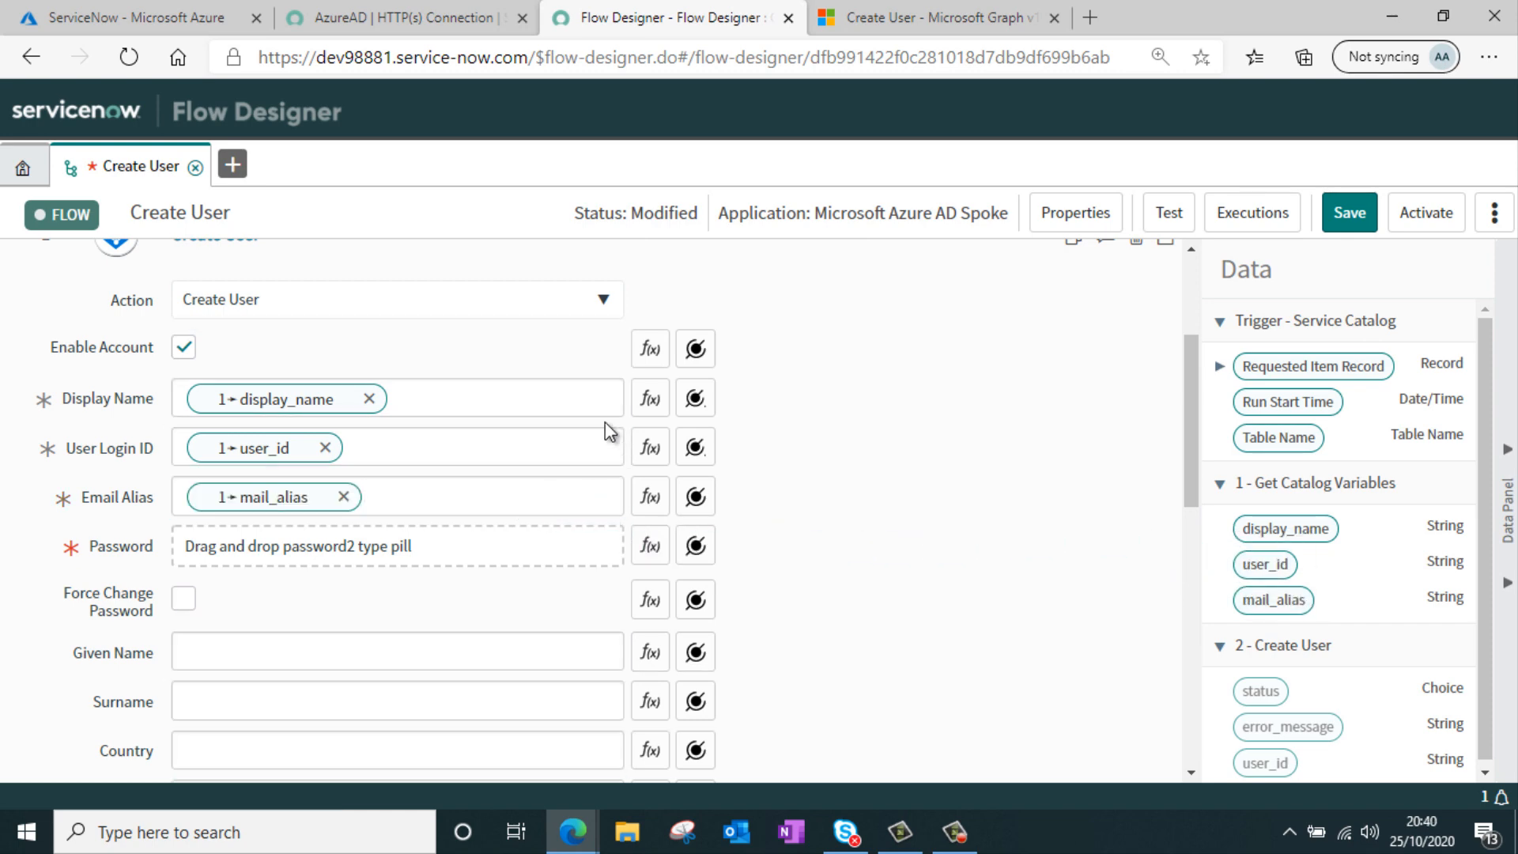
pyautogui.scroll(-1, 488, 439)
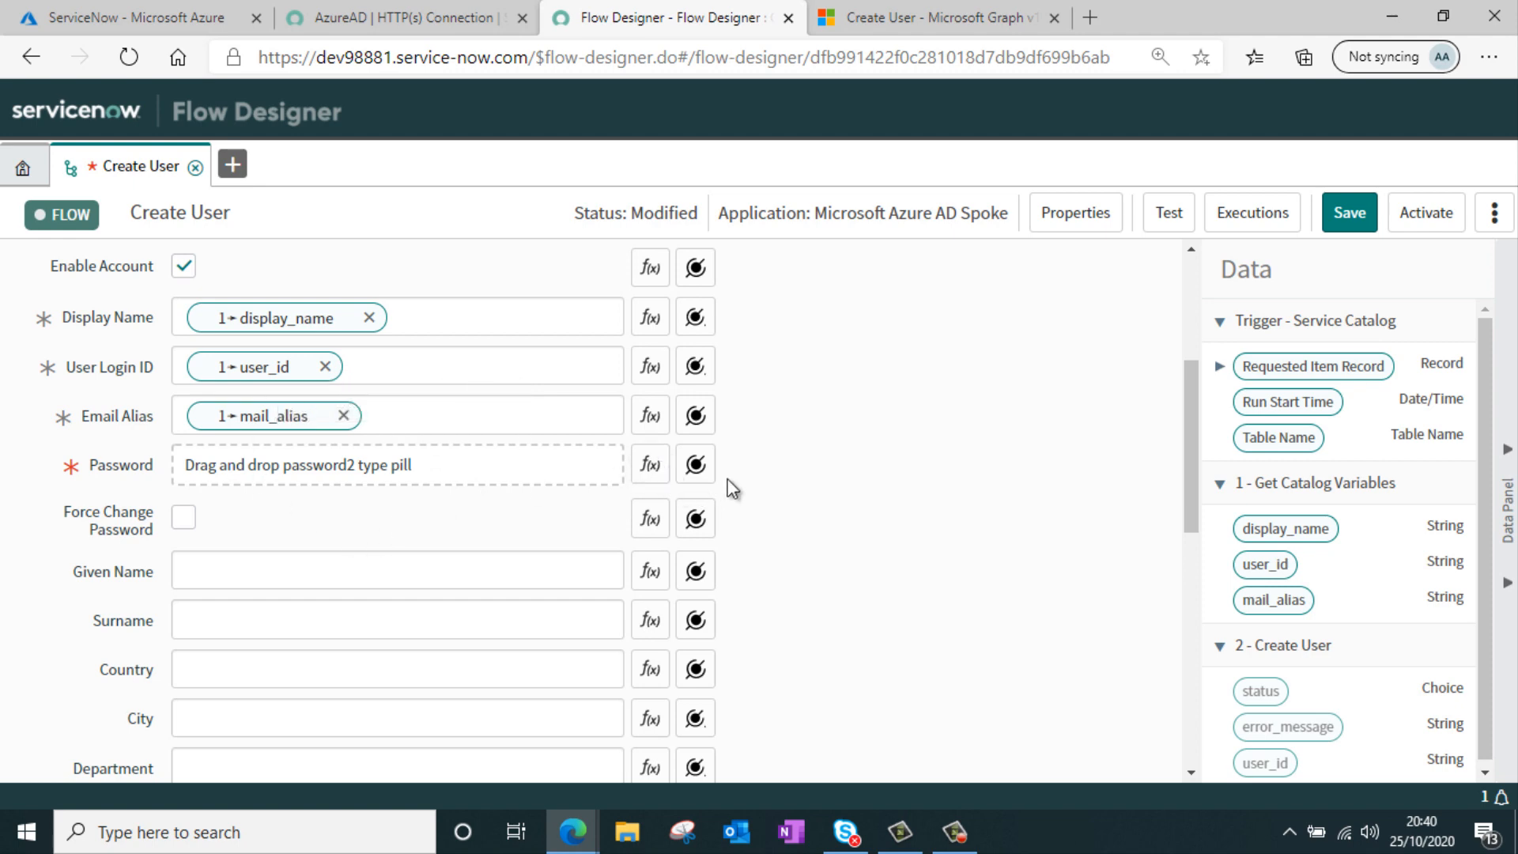
# Script the Password field of the Create User action to return a fixed password string, then collapse the script editor
pyautogui.click(650, 464)
pyautogui.click(444, 551)
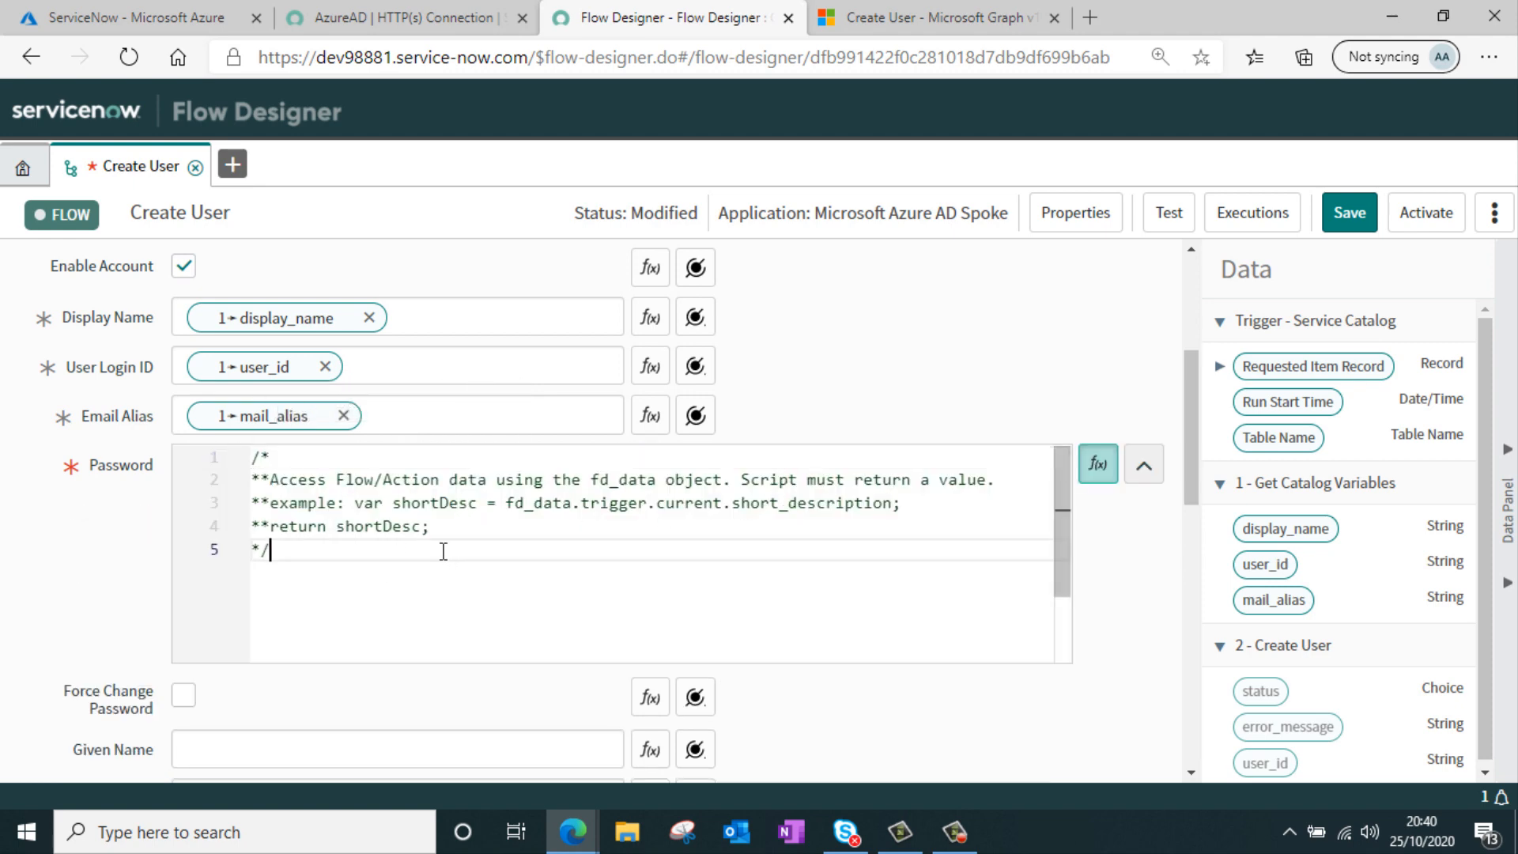
pyautogui.press('Return')
pyautogui.press('Return')
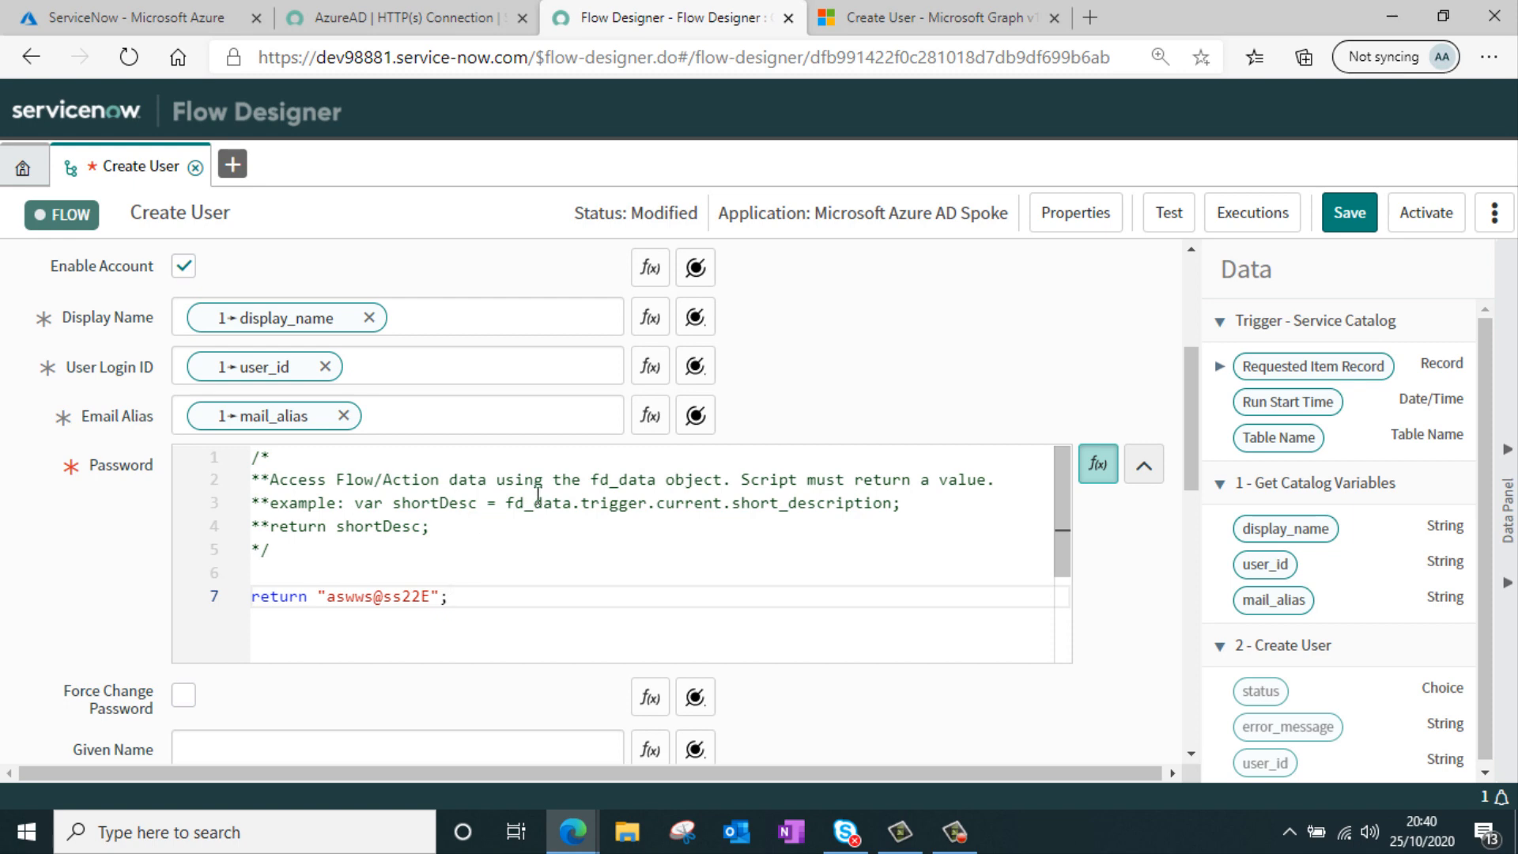
pyautogui.click(1146, 468)
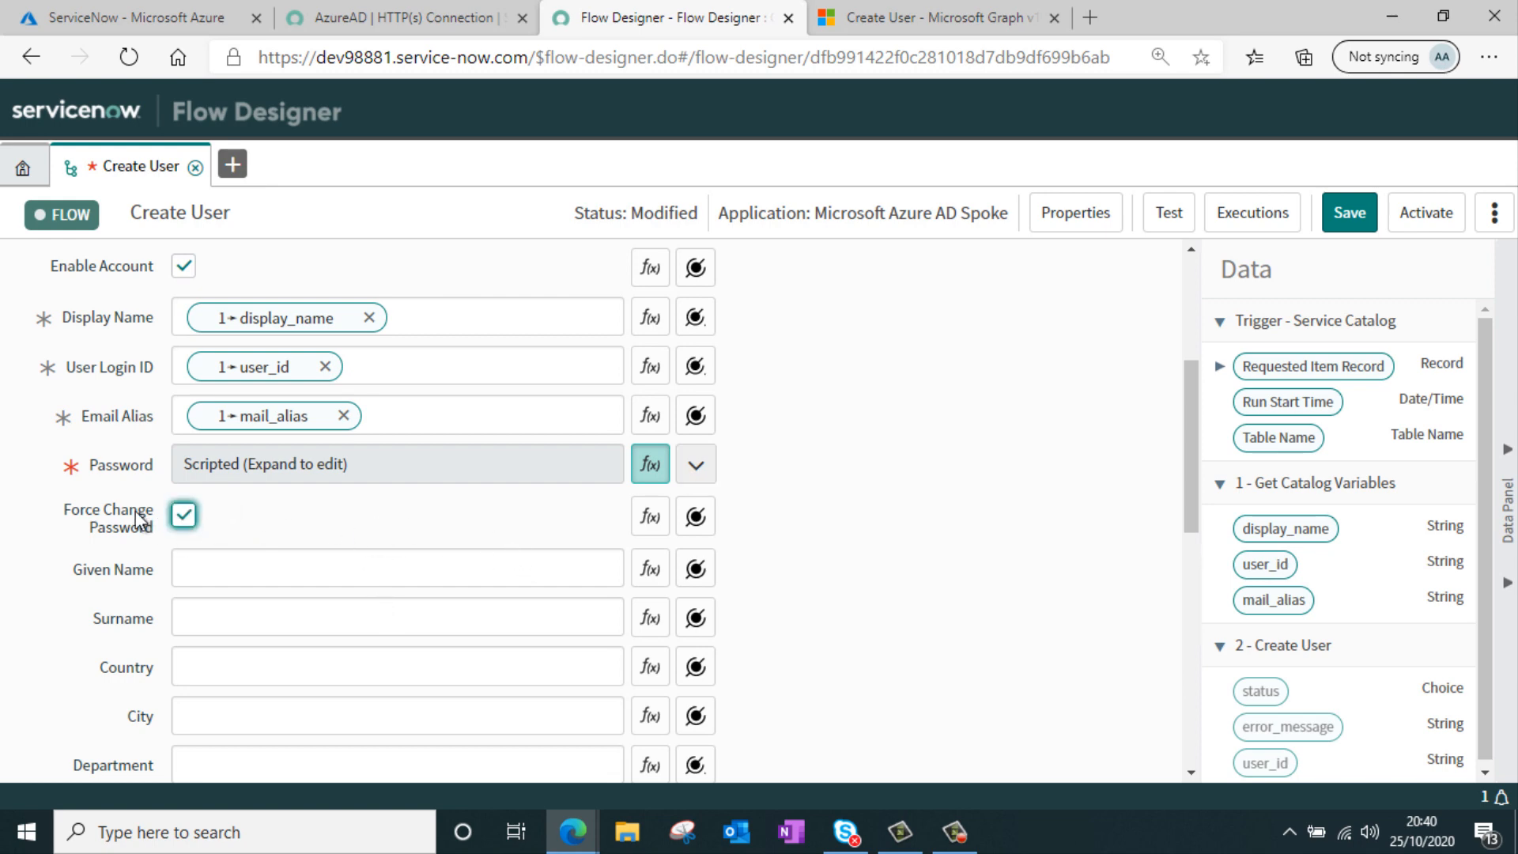
# Finish configuring the Create User action with Force Change Password turned on
pyautogui.scroll(-8, 965, 446)
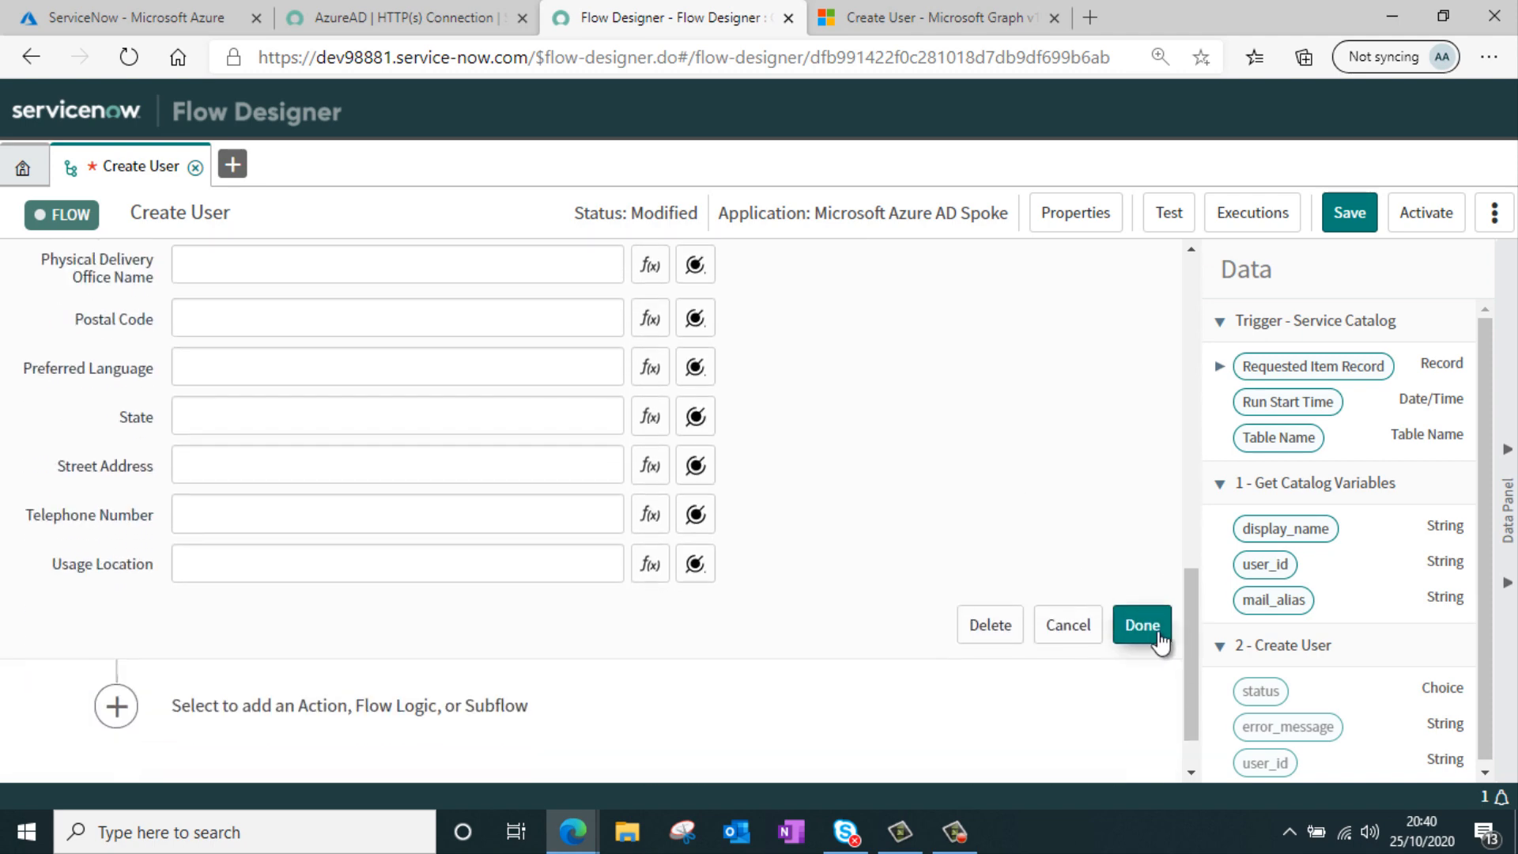
pyautogui.click(1156, 633)
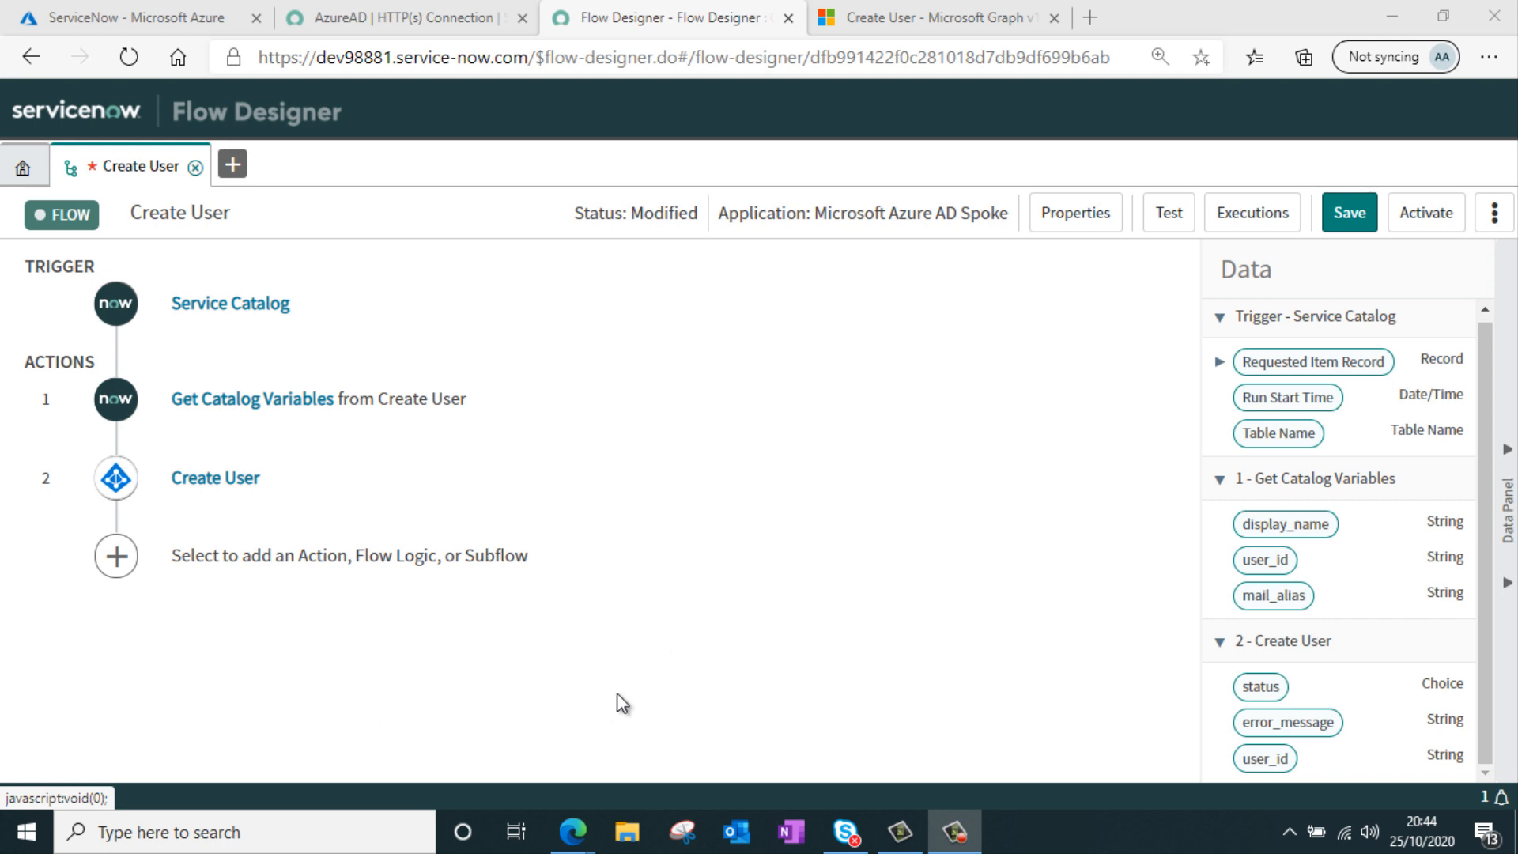
# Add an If flow logic after Create User with the condition that the Create User status is Error
pyautogui.click(116, 559)
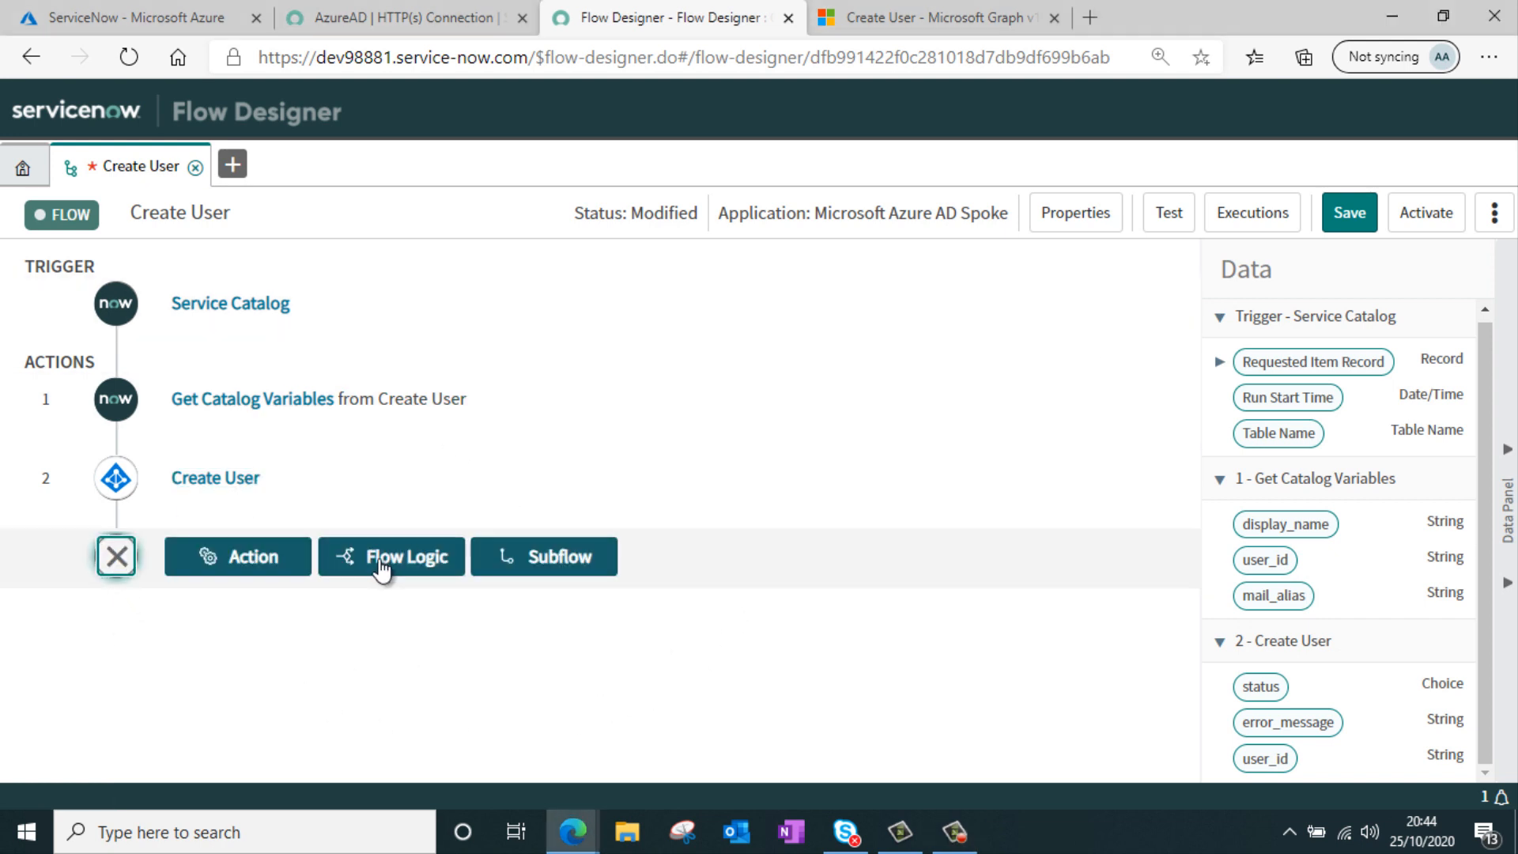
pyautogui.click(381, 568)
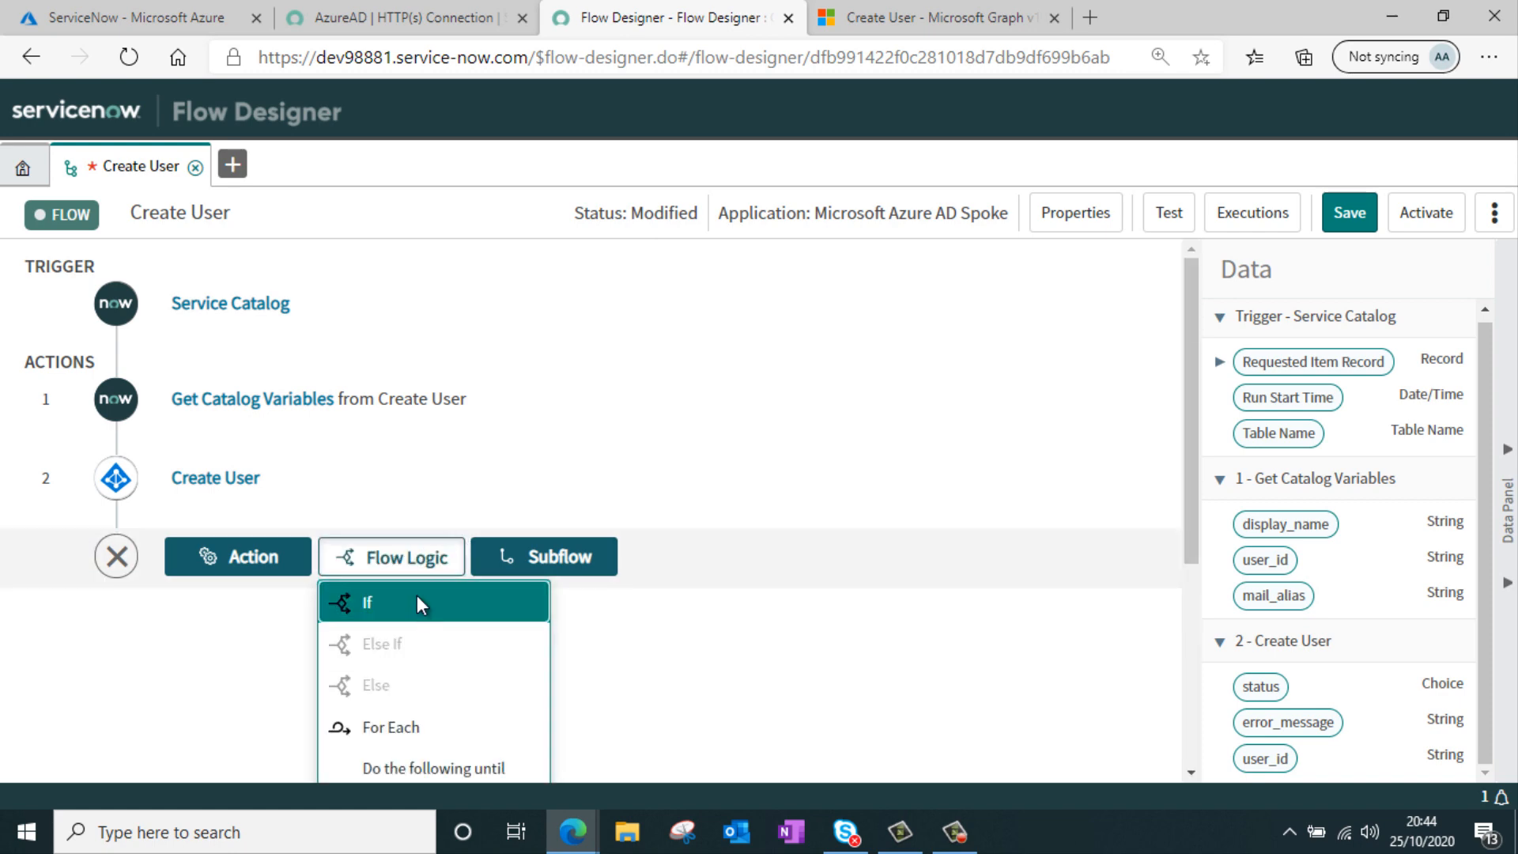
pyautogui.click(417, 599)
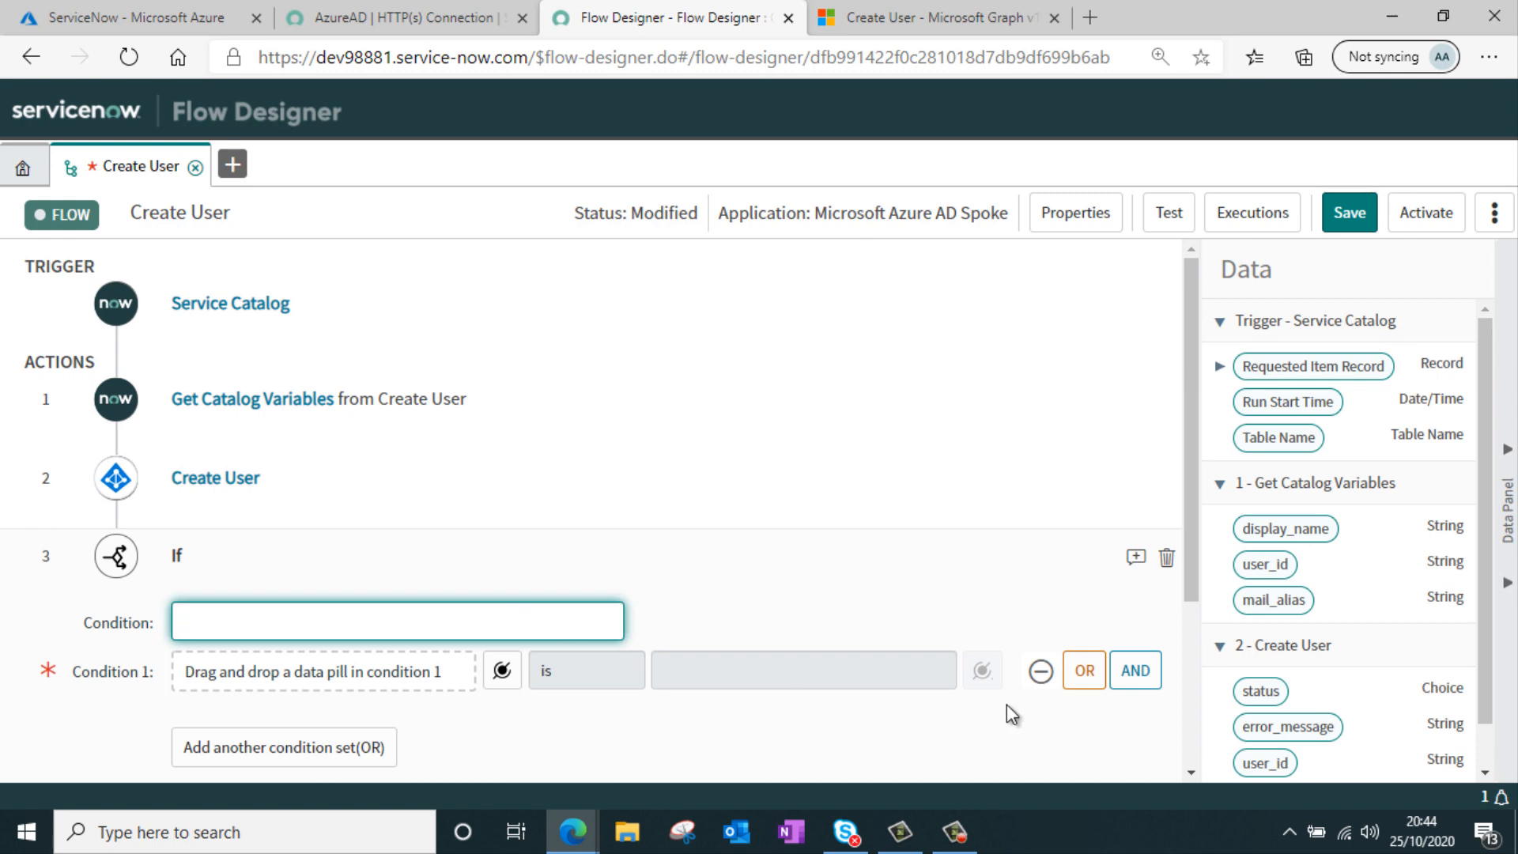
pyautogui.moveTo(1260, 690); pyautogui.dragTo(450, 671)
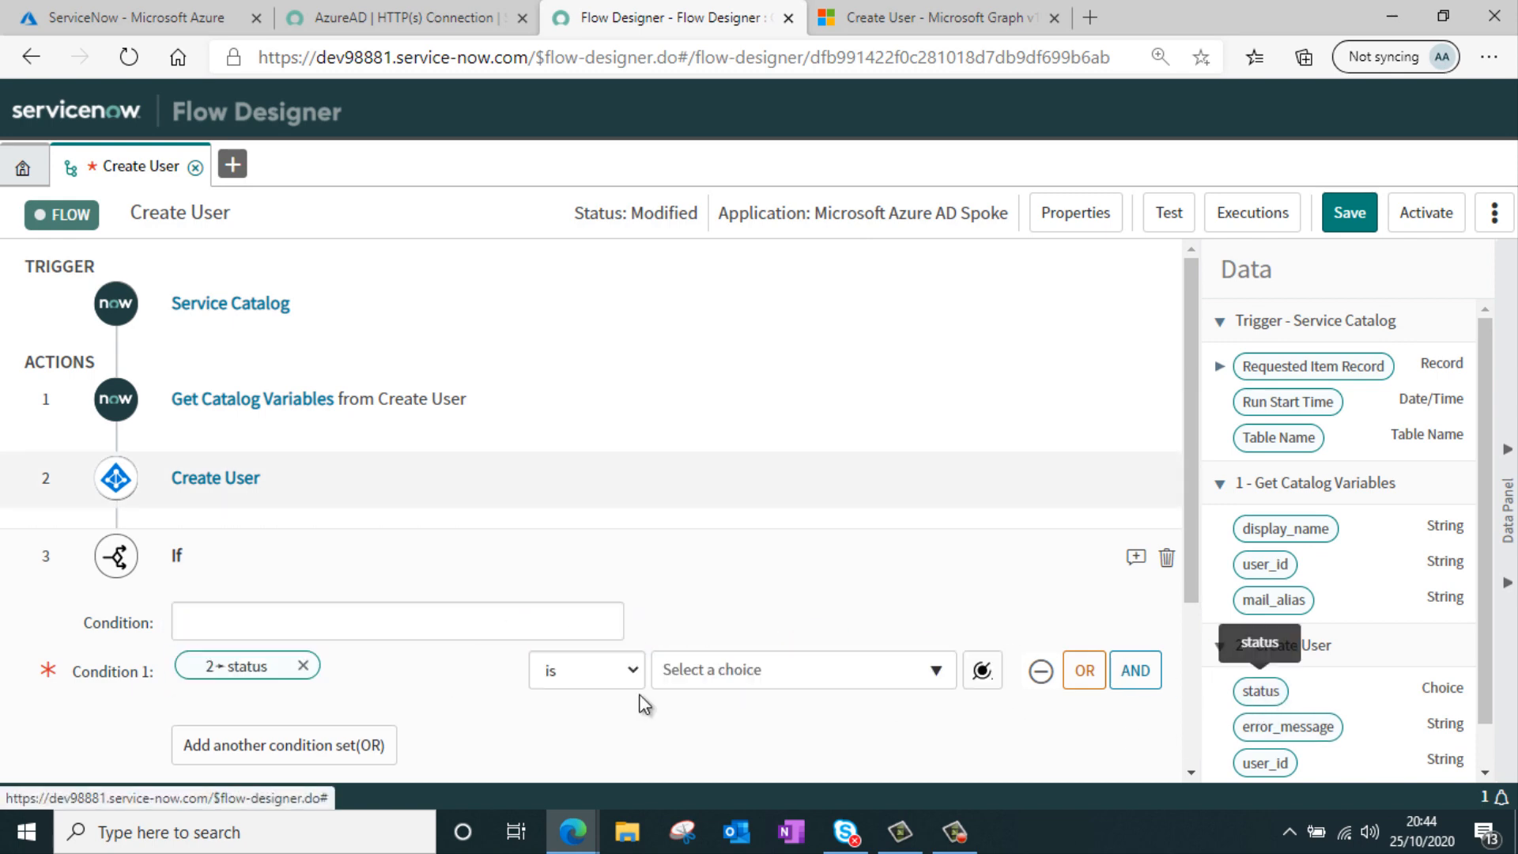
pyautogui.click(834, 686)
pyautogui.click(801, 704)
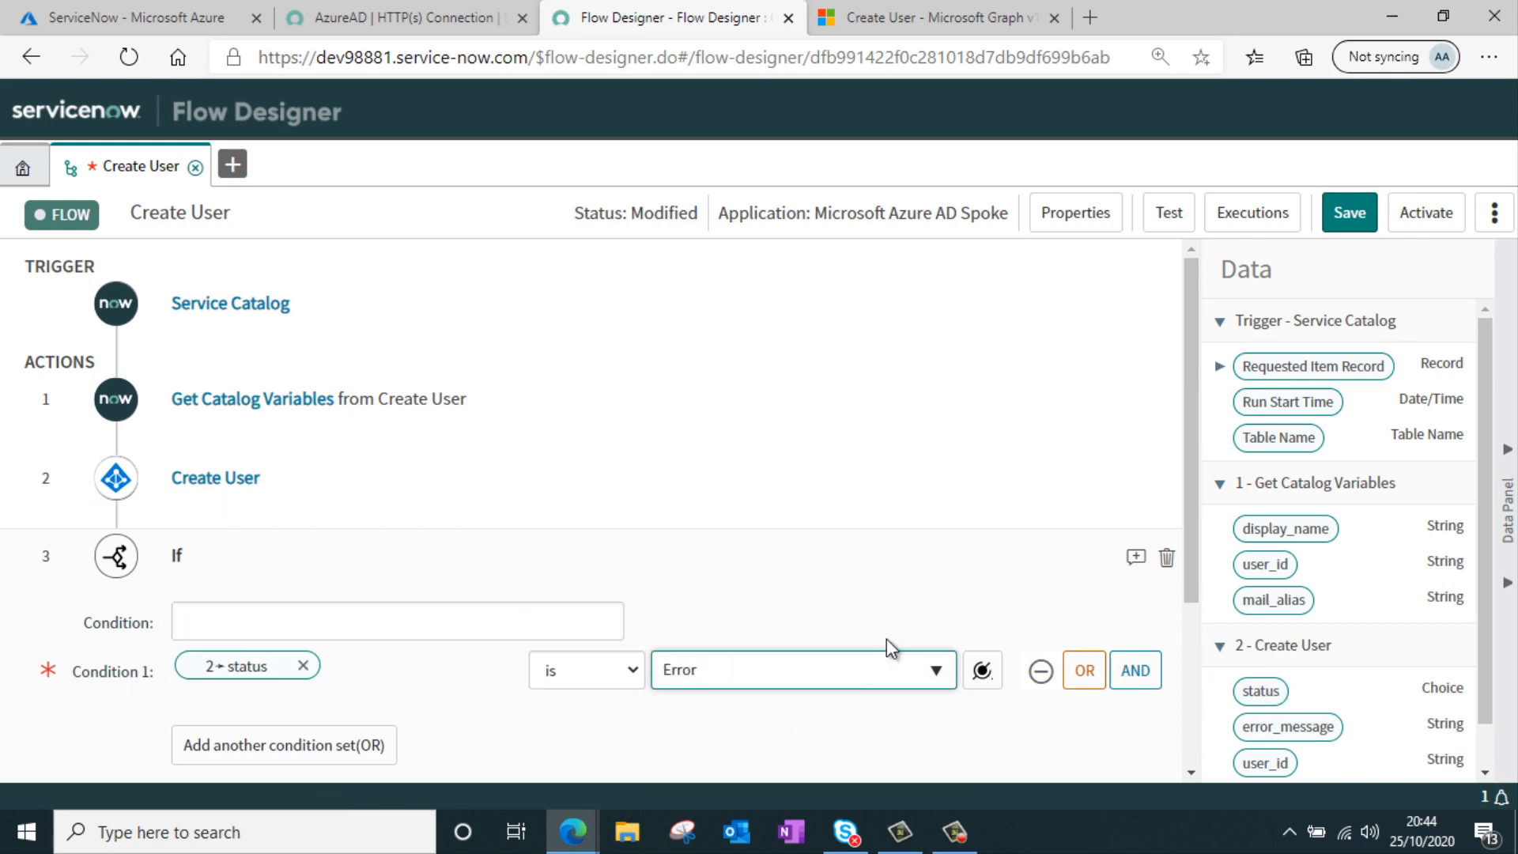
# Label the If condition "Status is an Error" and finish the If block
pyautogui.scroll(-2, 872, 607)
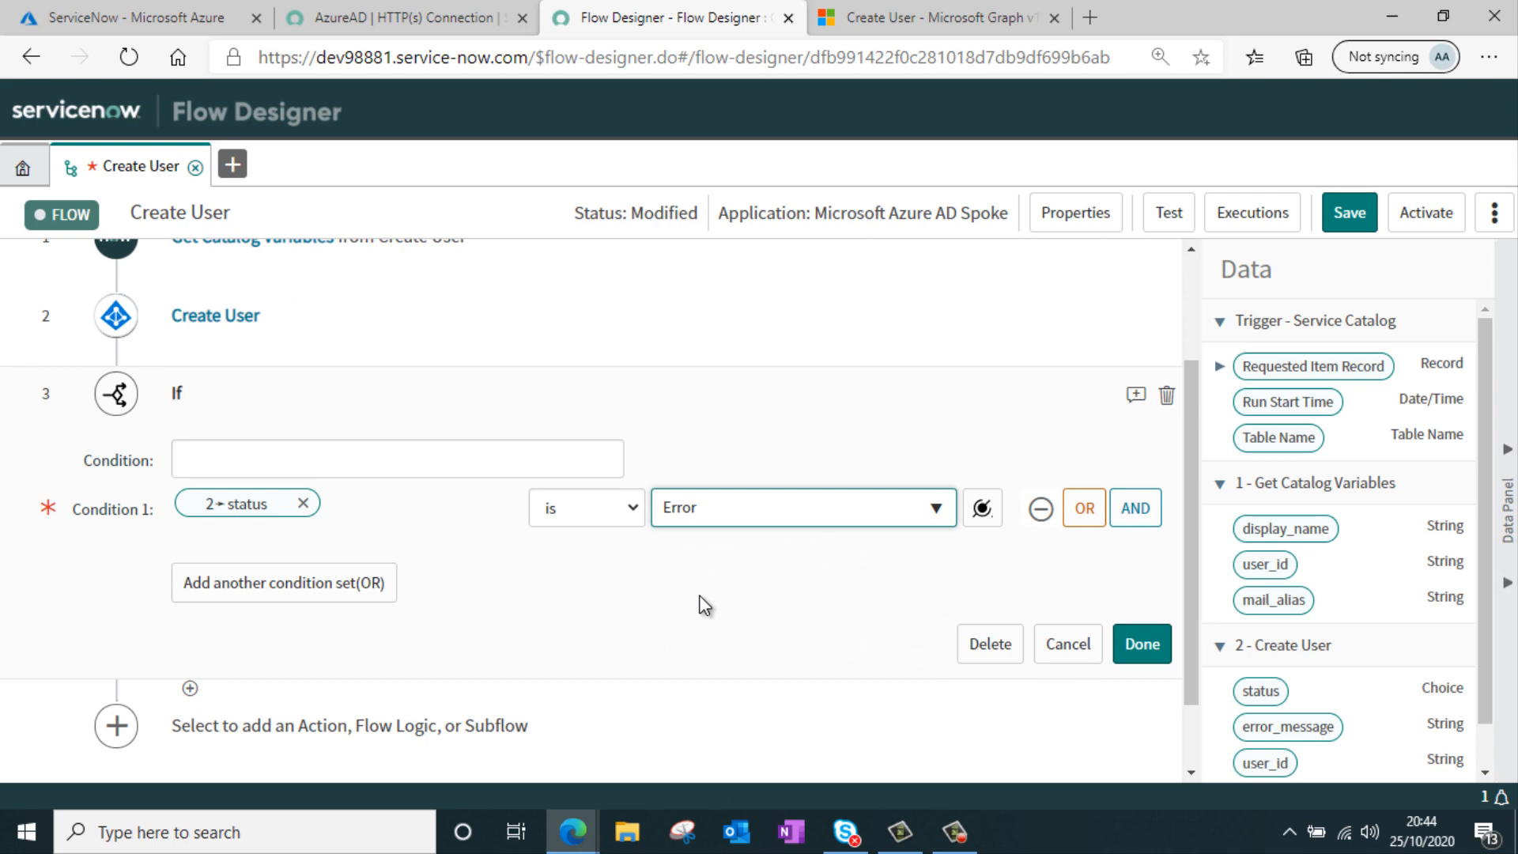
pyautogui.click(223, 463)
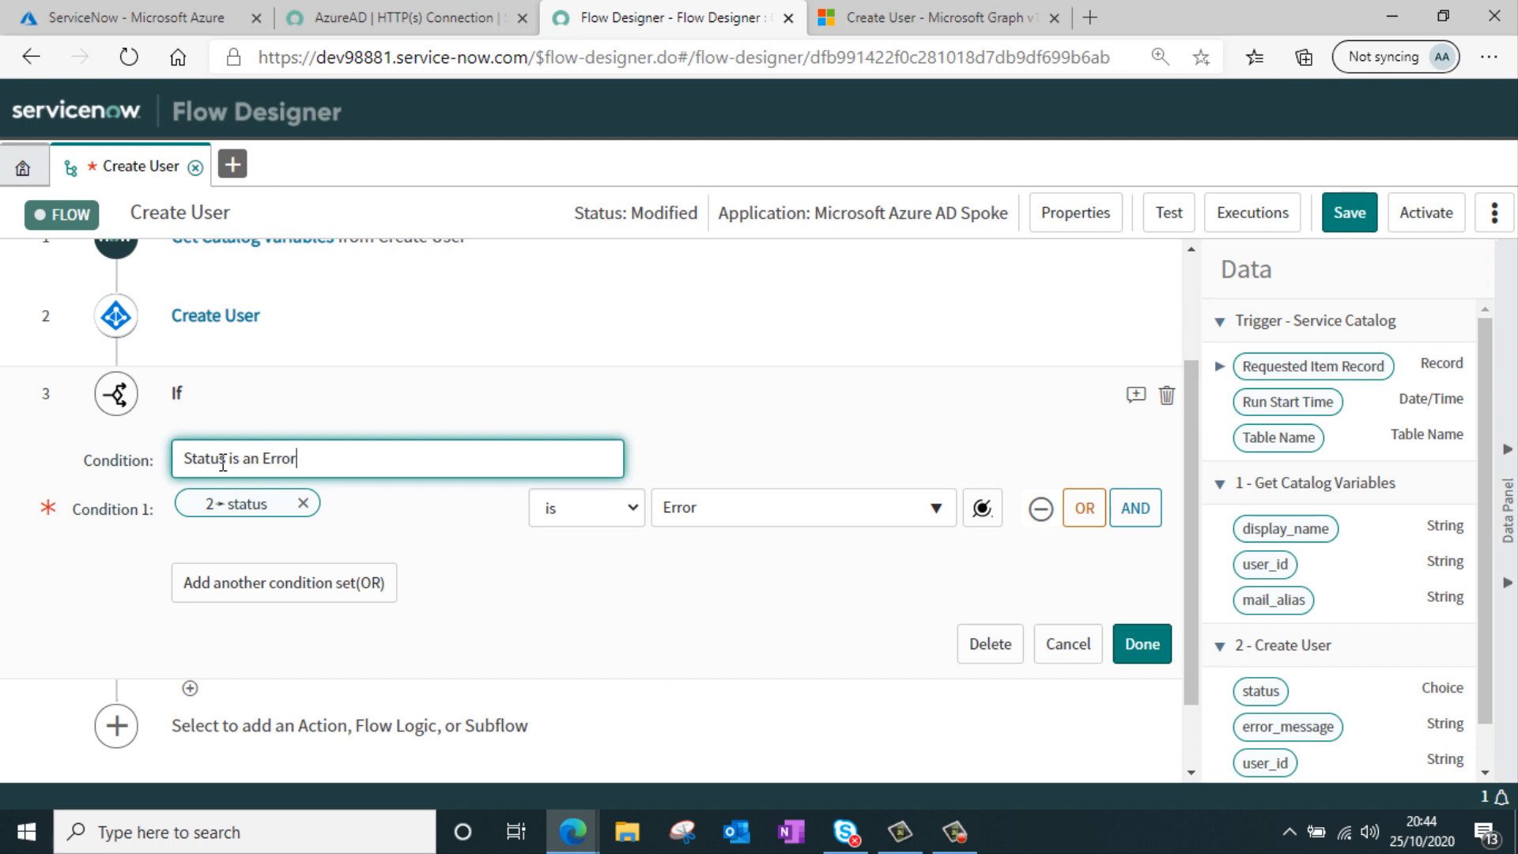
pyautogui.click(1141, 644)
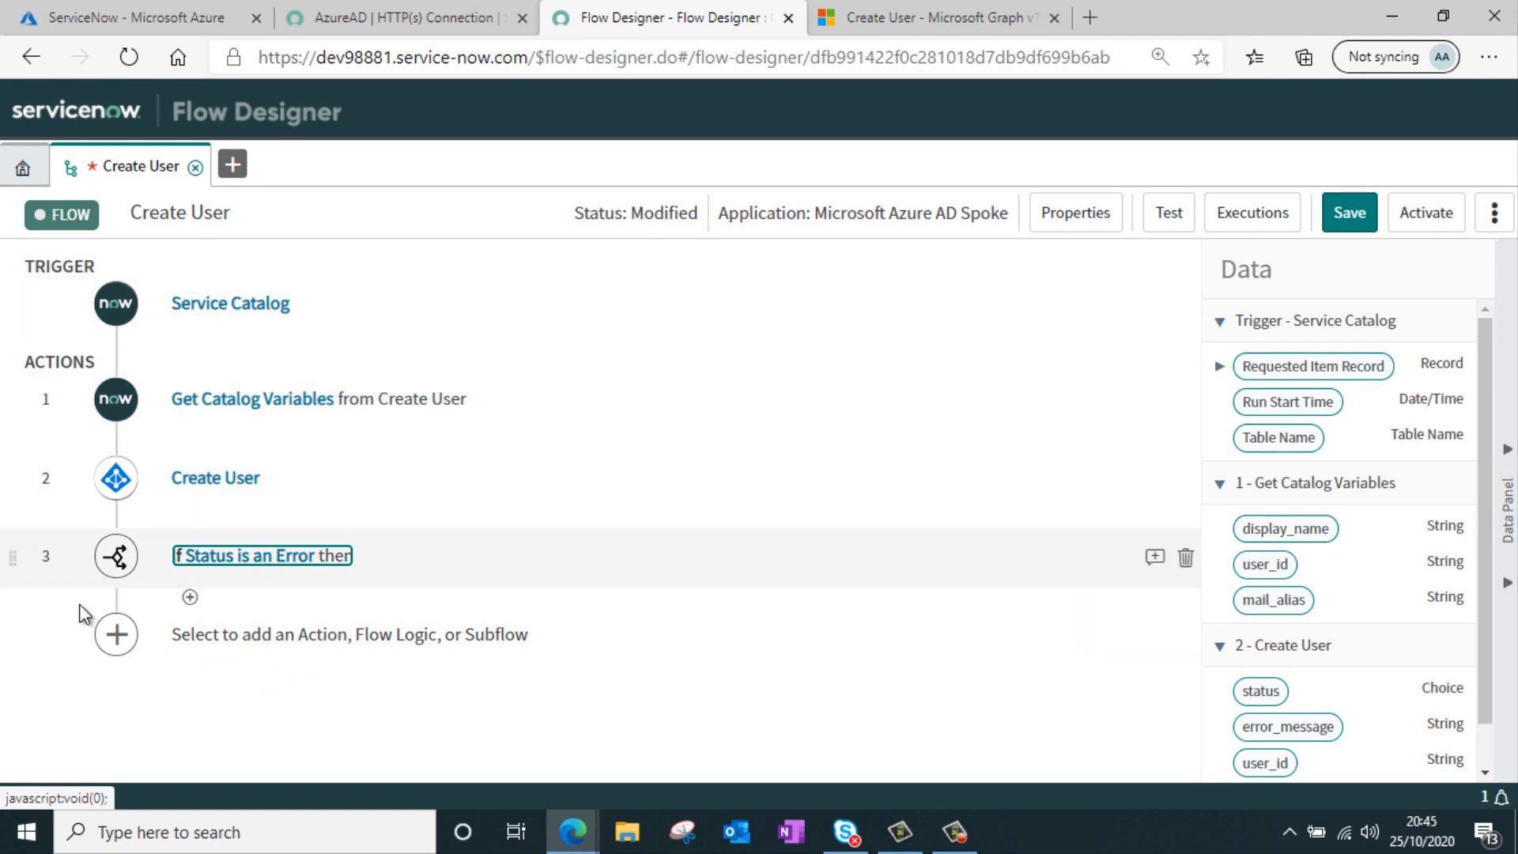
# Add the Microsoft Azure AD spoke's Add User To Group action inside the If branch
pyautogui.click(118, 640)
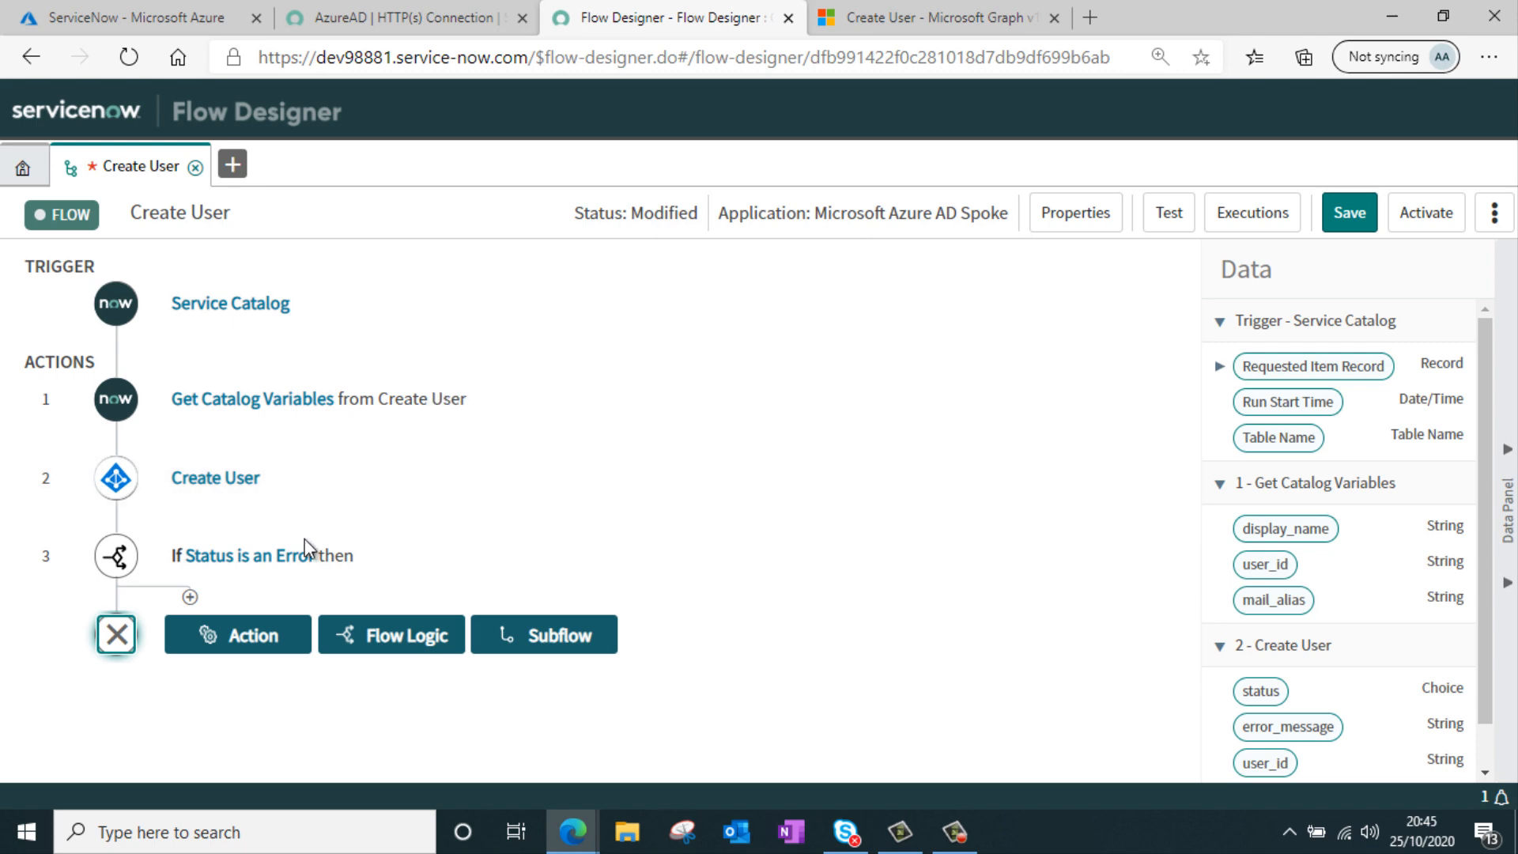
pyautogui.click(252, 637)
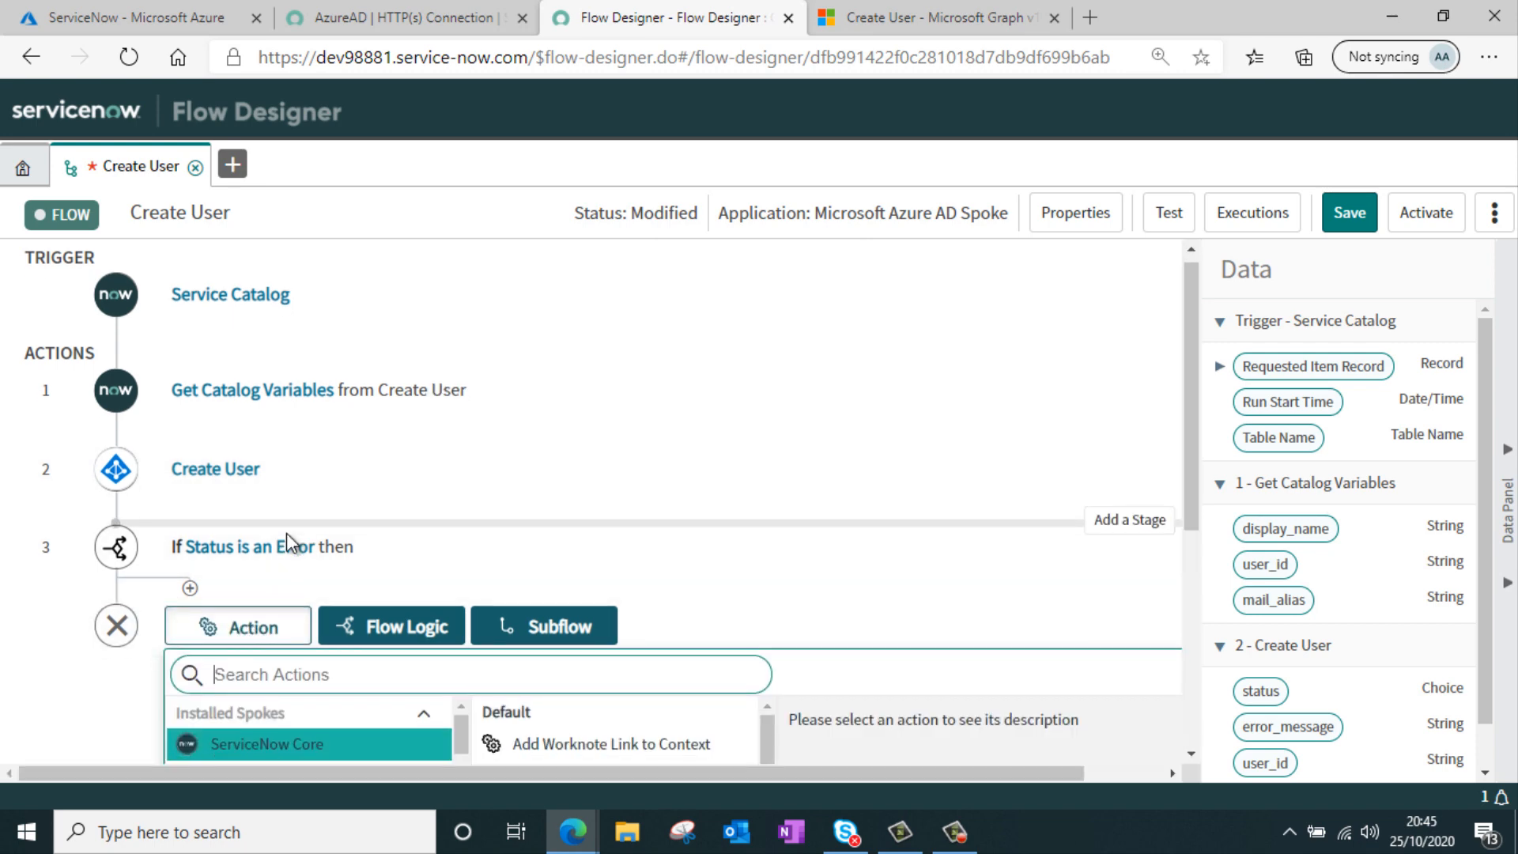
pyautogui.scroll(-5, 309, 601)
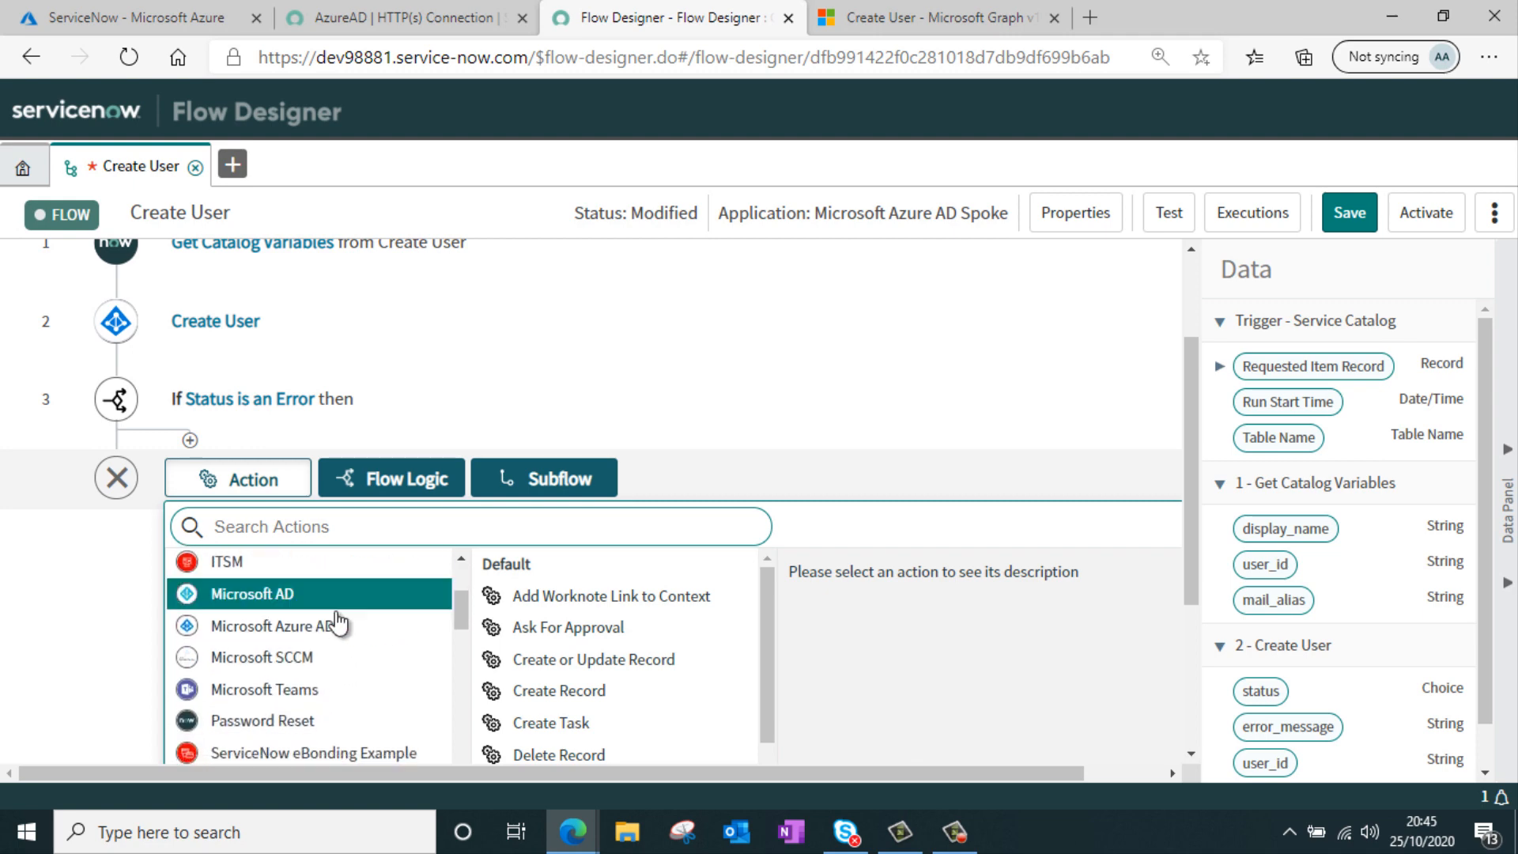
pyautogui.click(345, 637)
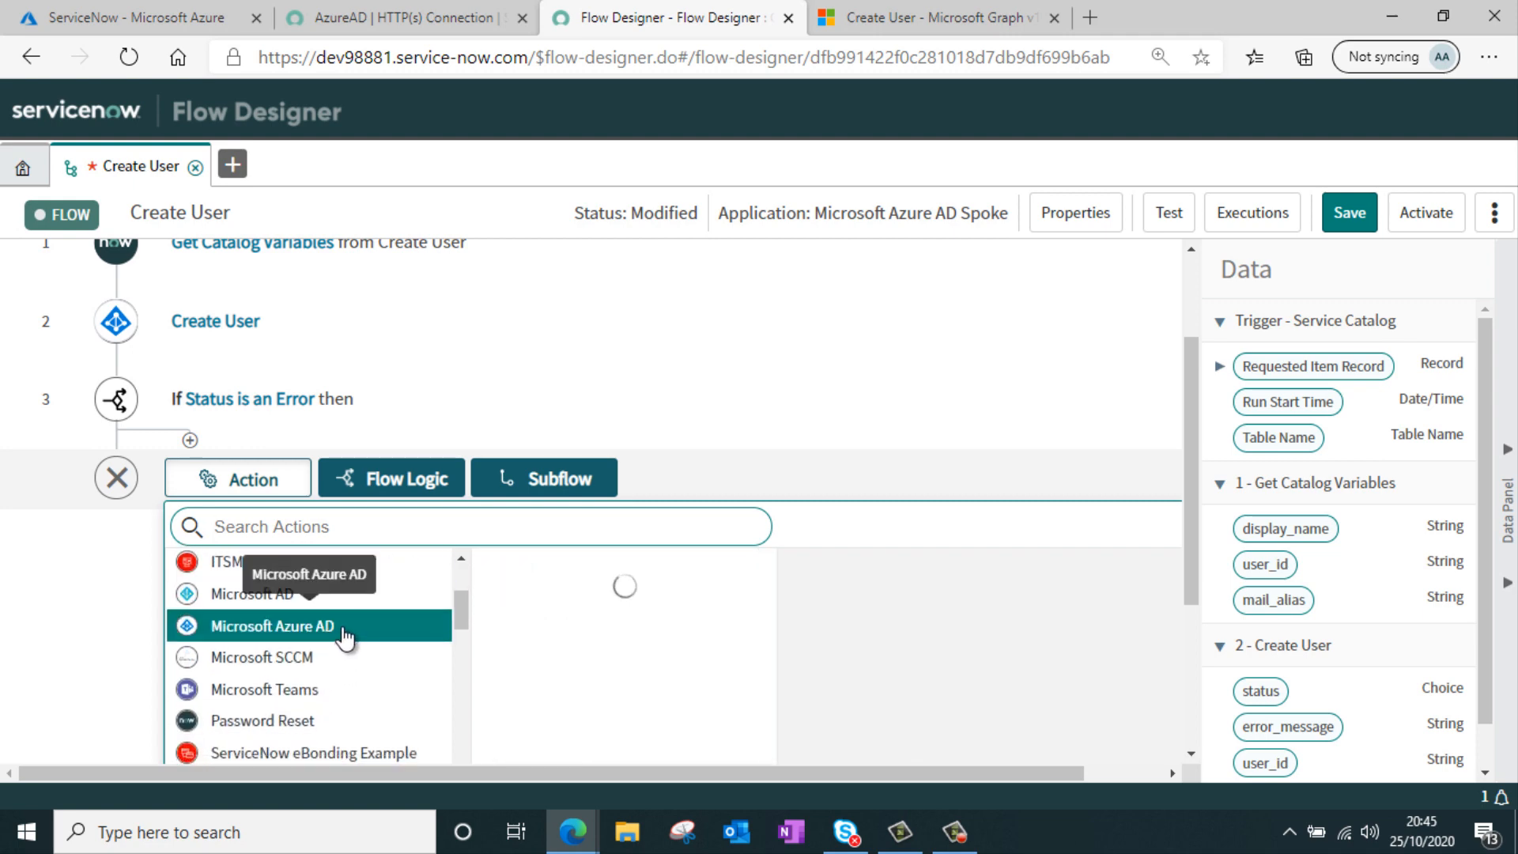
pyautogui.scroll(-3, 687, 615)
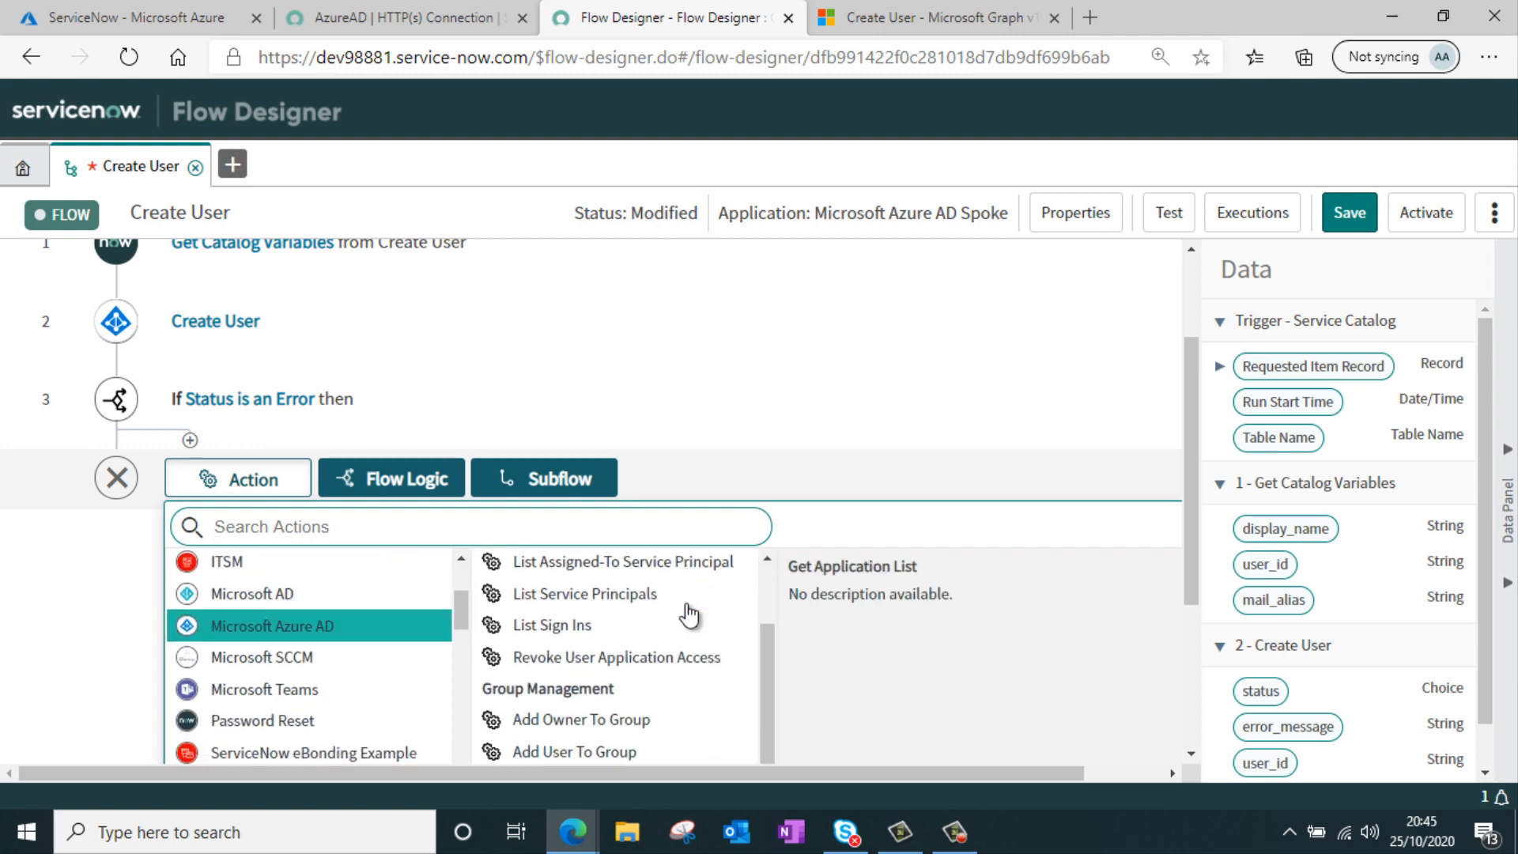
pyautogui.scroll(-2, 687, 615)
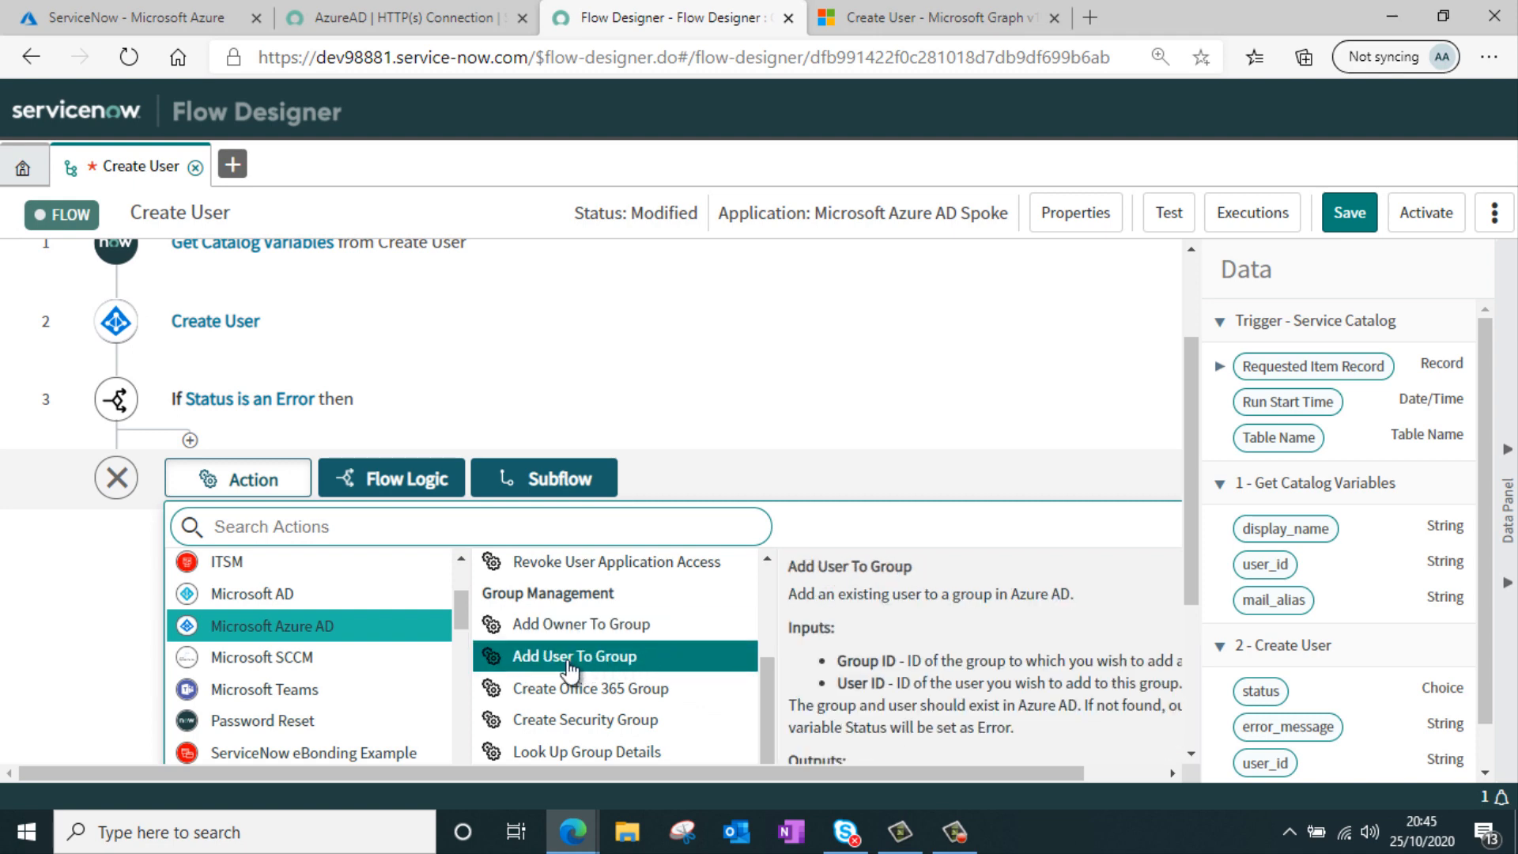
pyautogui.click(616, 657)
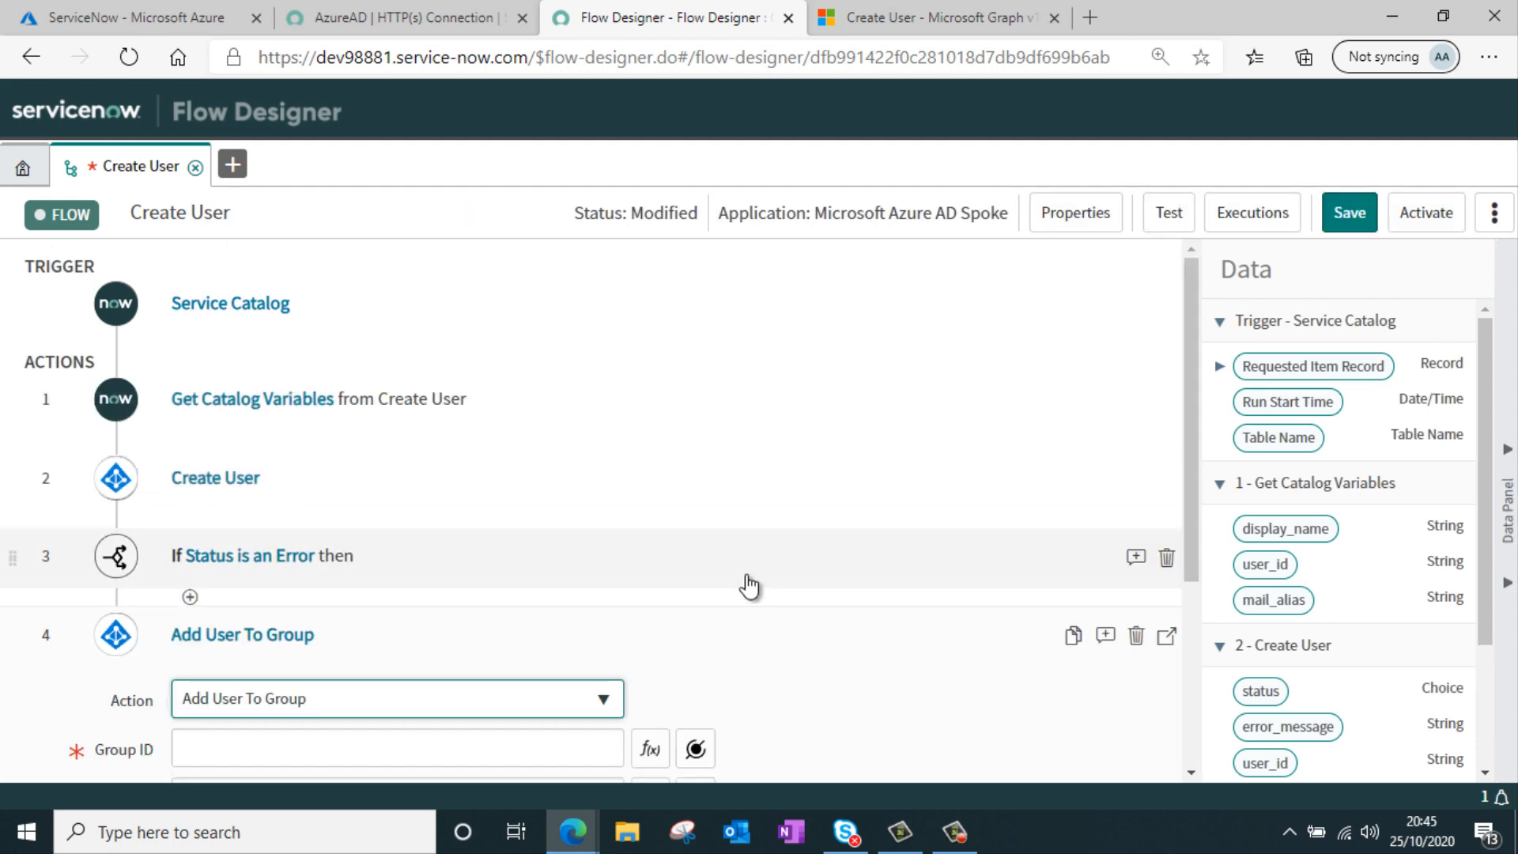
# Map the Create User step's user_id output to the Add User To Group action's User ID
pyautogui.scroll(-2, 751, 581)
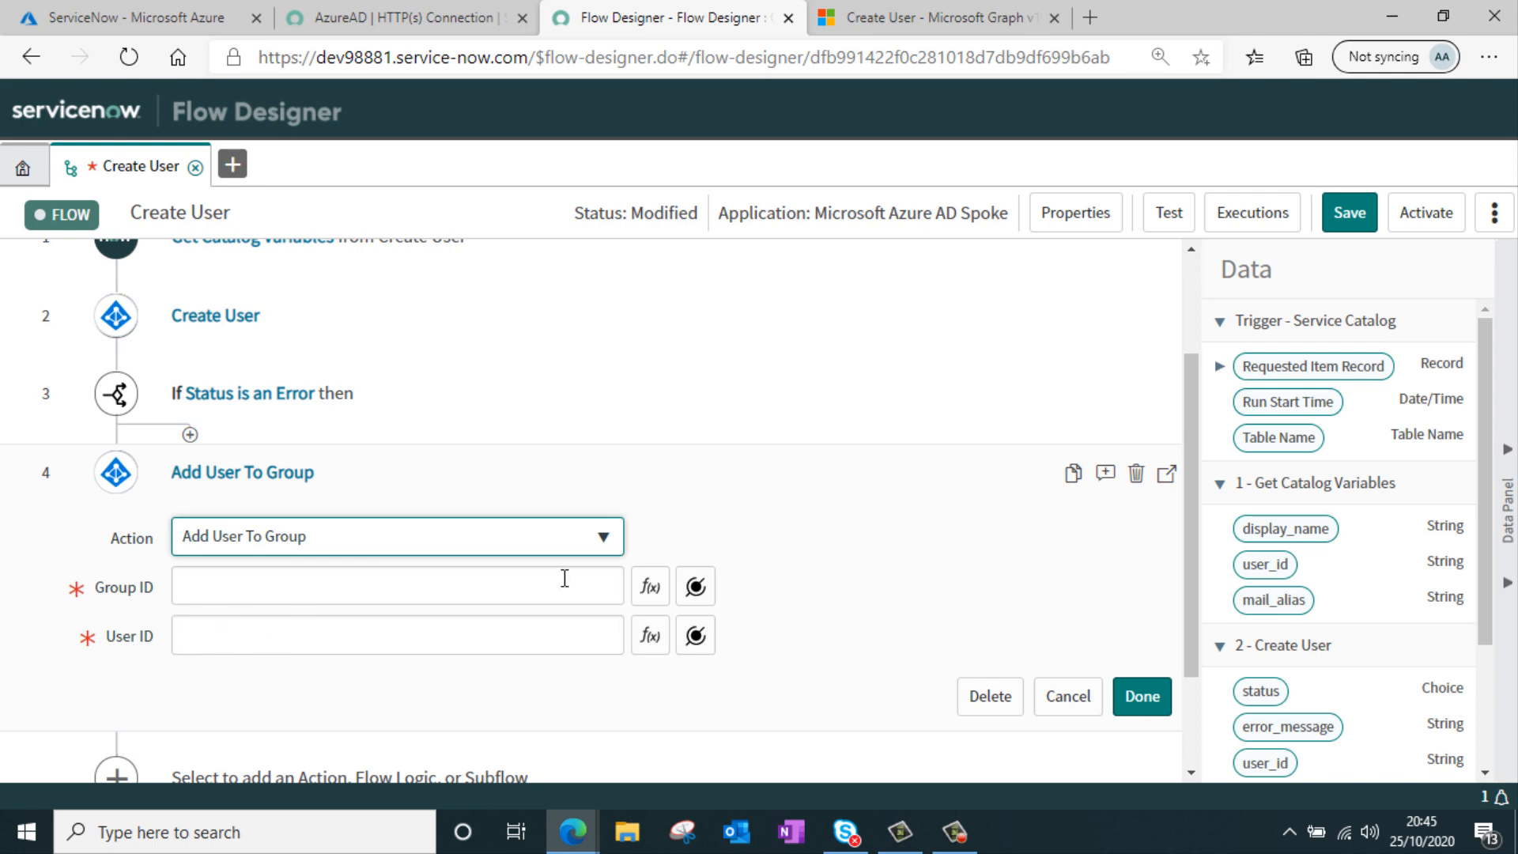
pyautogui.scroll(-3, 1387, 498)
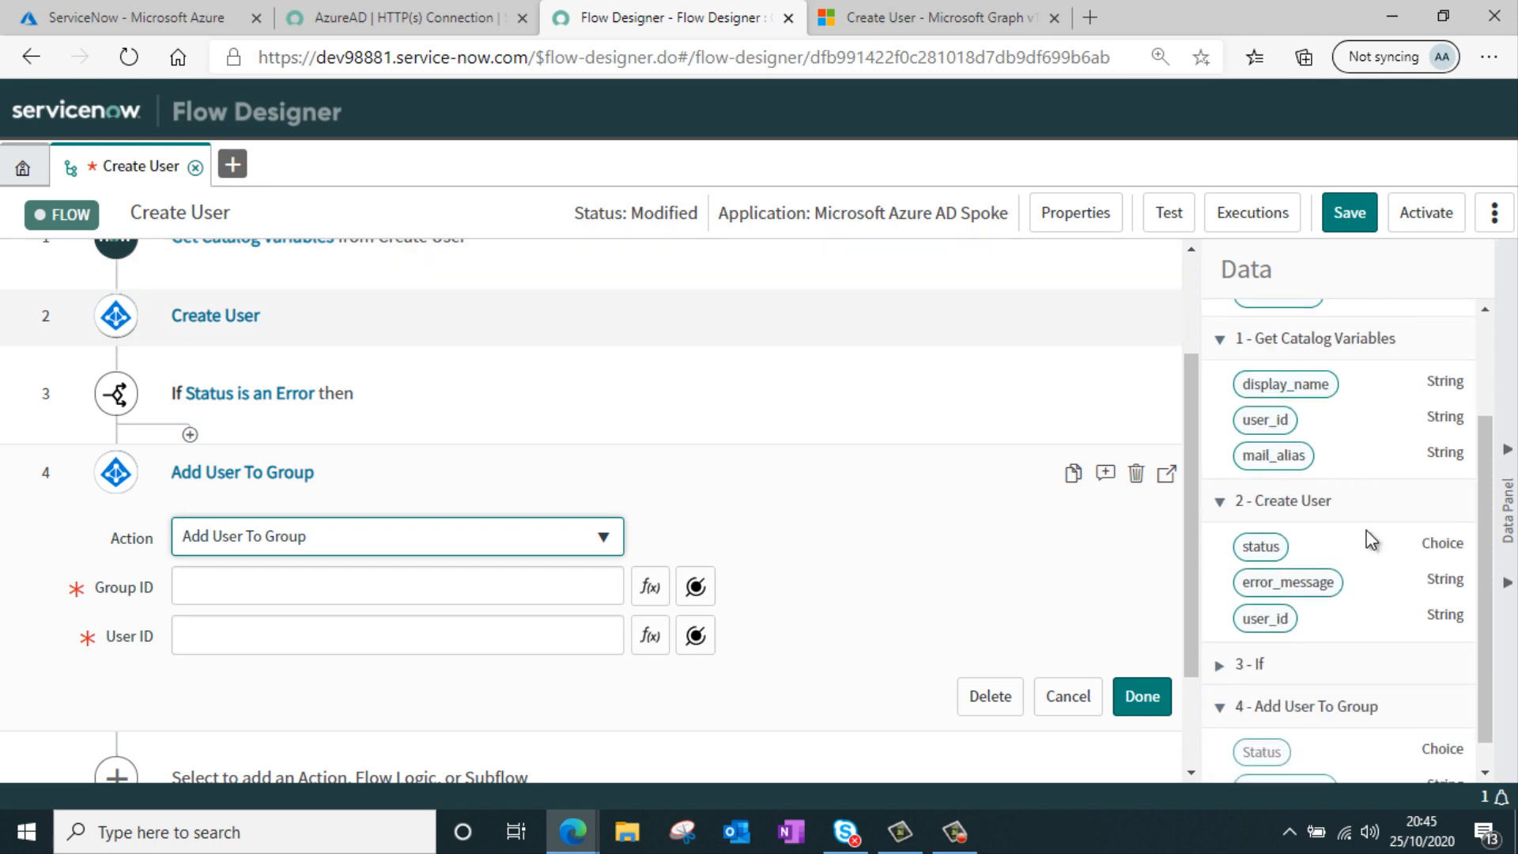
pyautogui.moveTo(1279, 621); pyautogui.dragTo(415, 641)
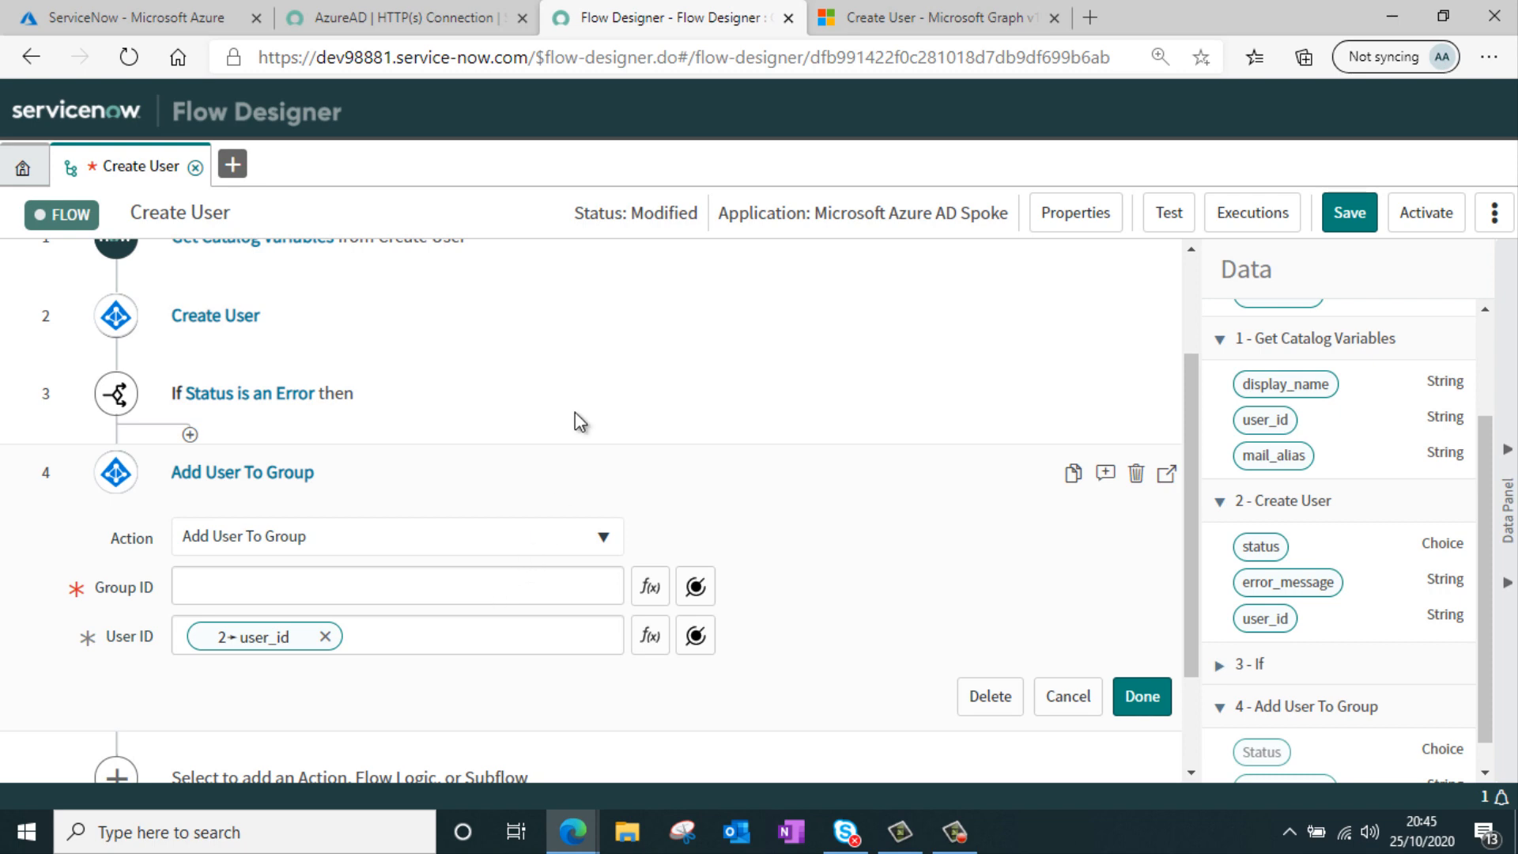
# Switch to the Azure portal and create a Security group named Test Group in the Default Directory
pyautogui.click(134, 17)
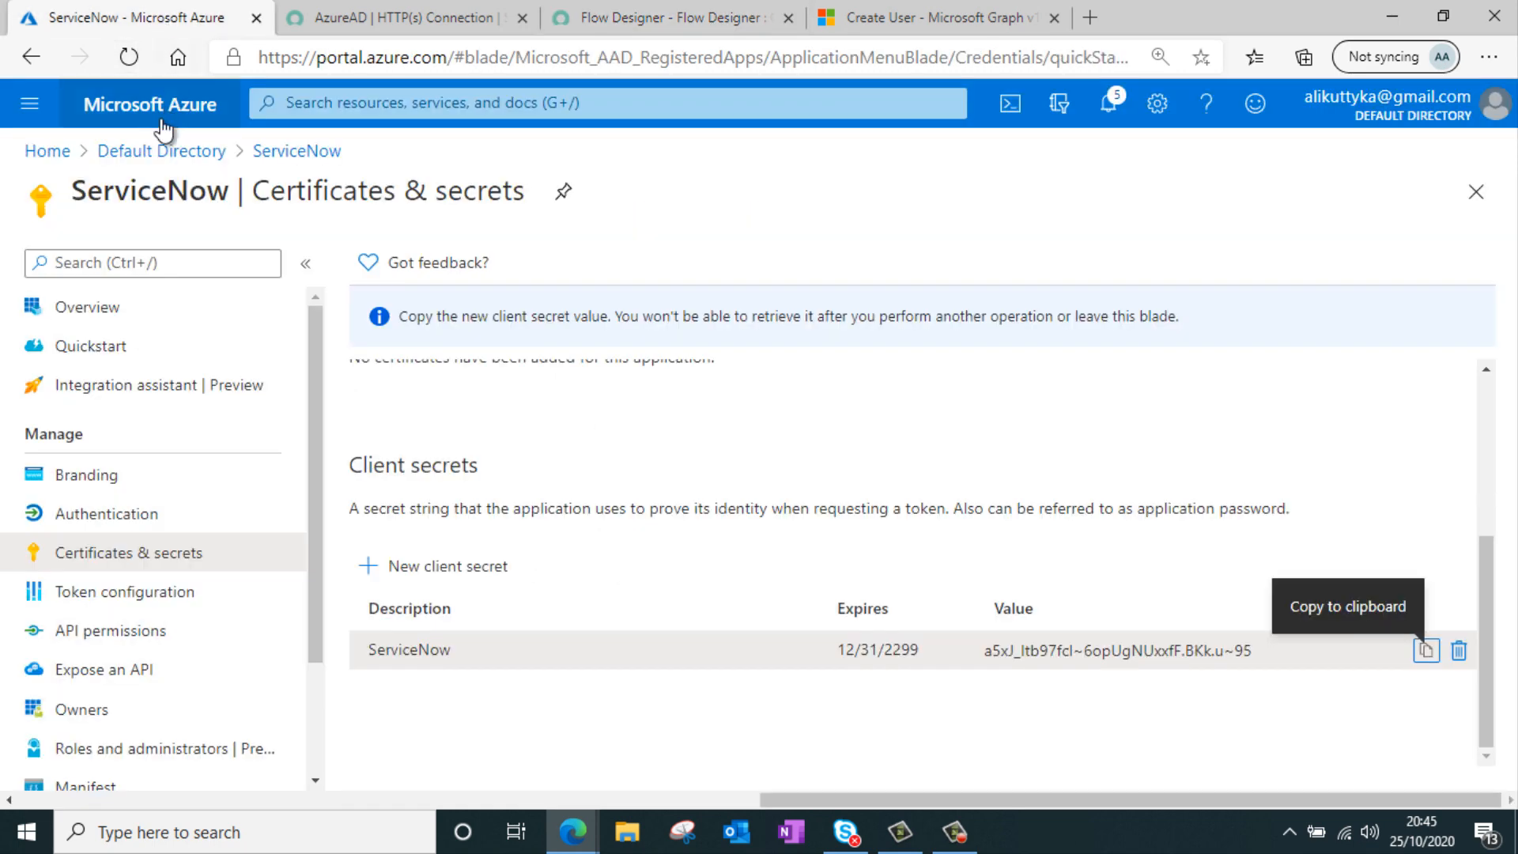
pyautogui.click(146, 150)
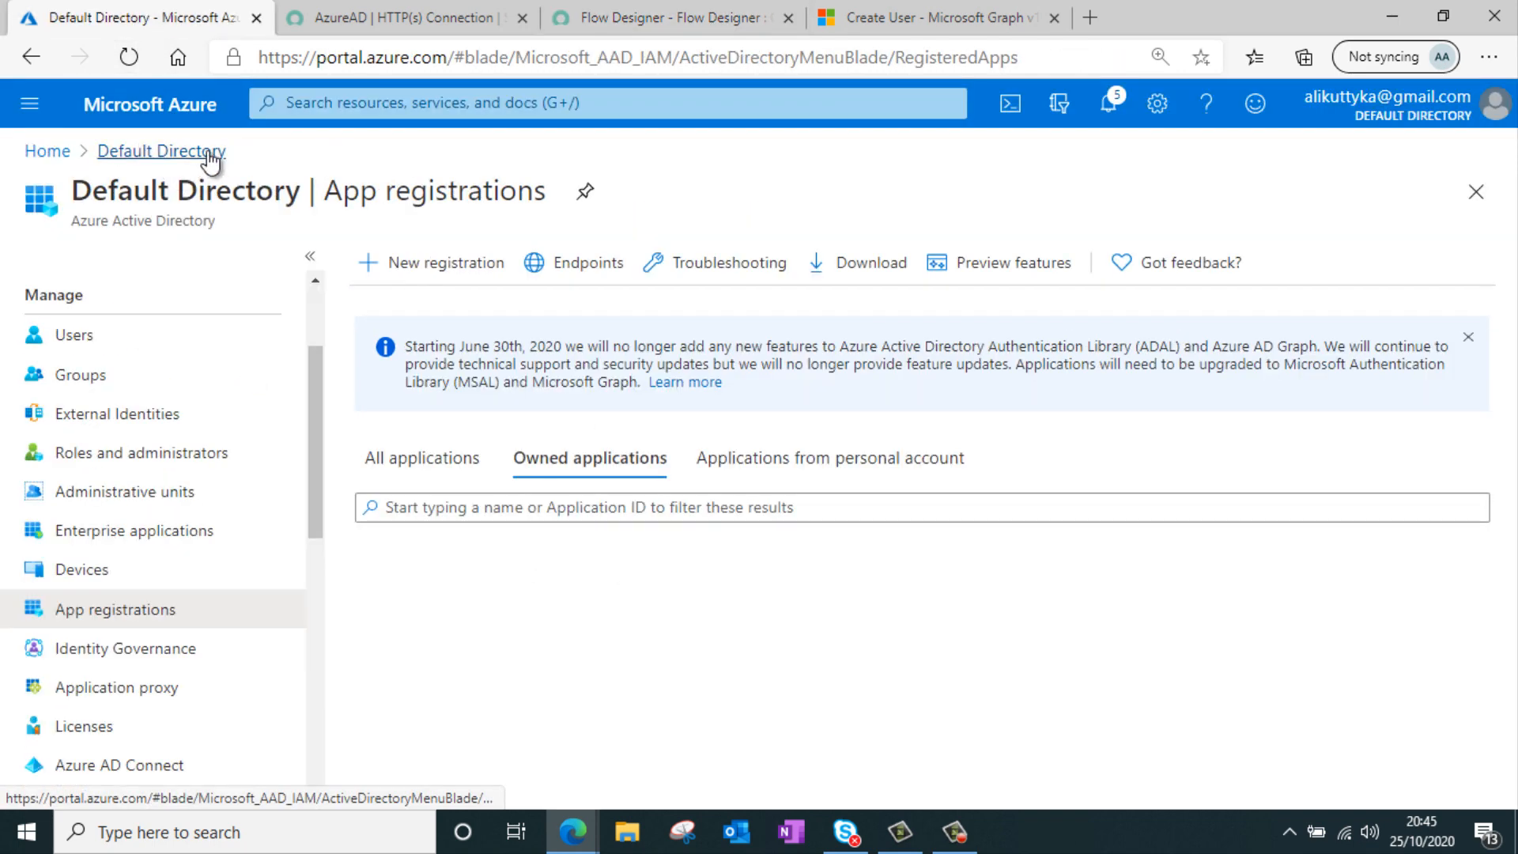
pyautogui.click(96, 387)
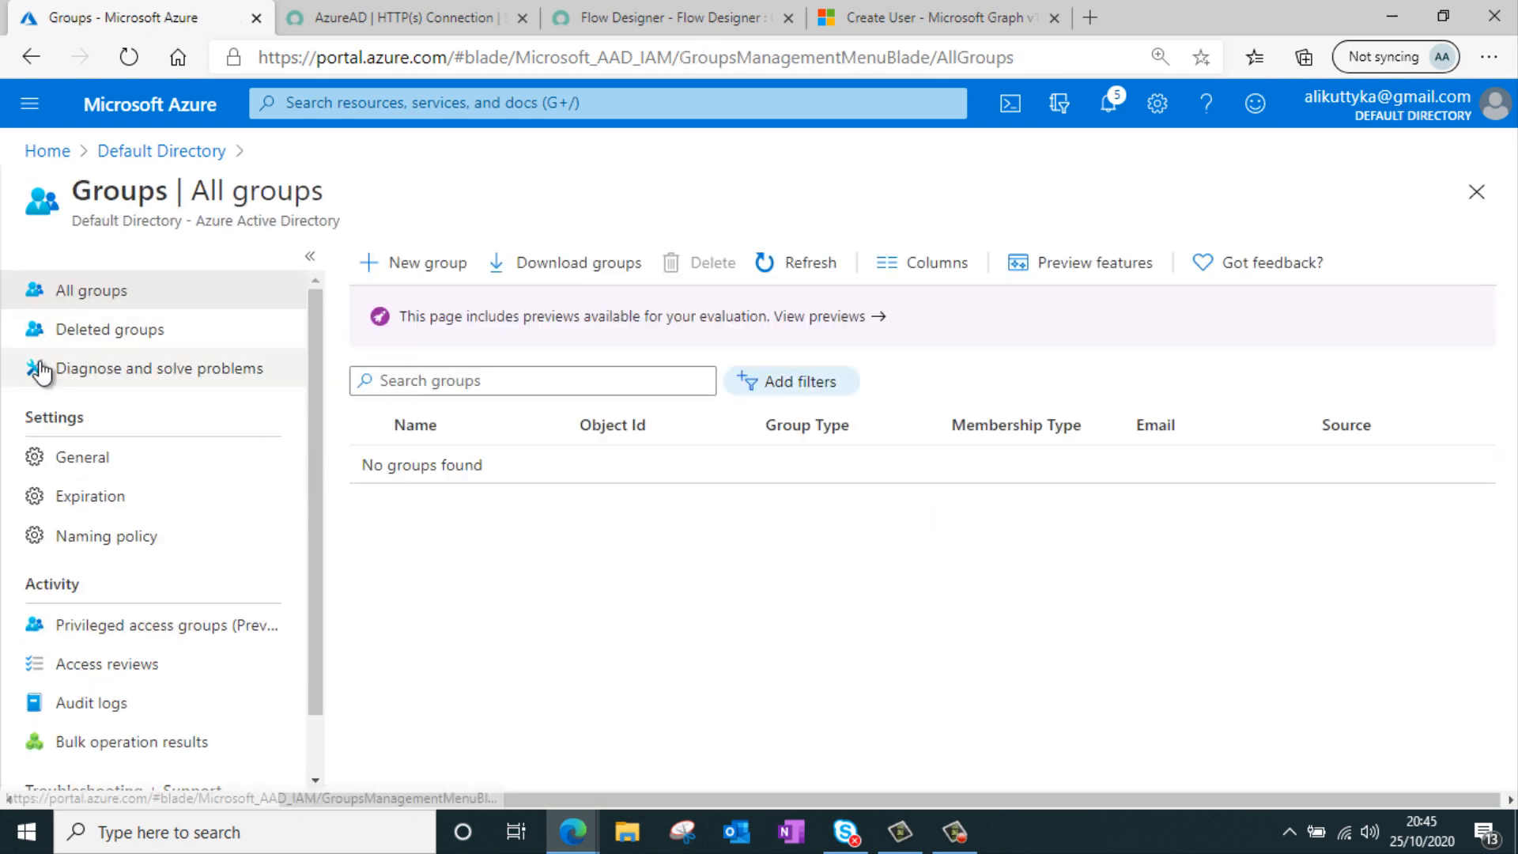
pyautogui.click(391, 264)
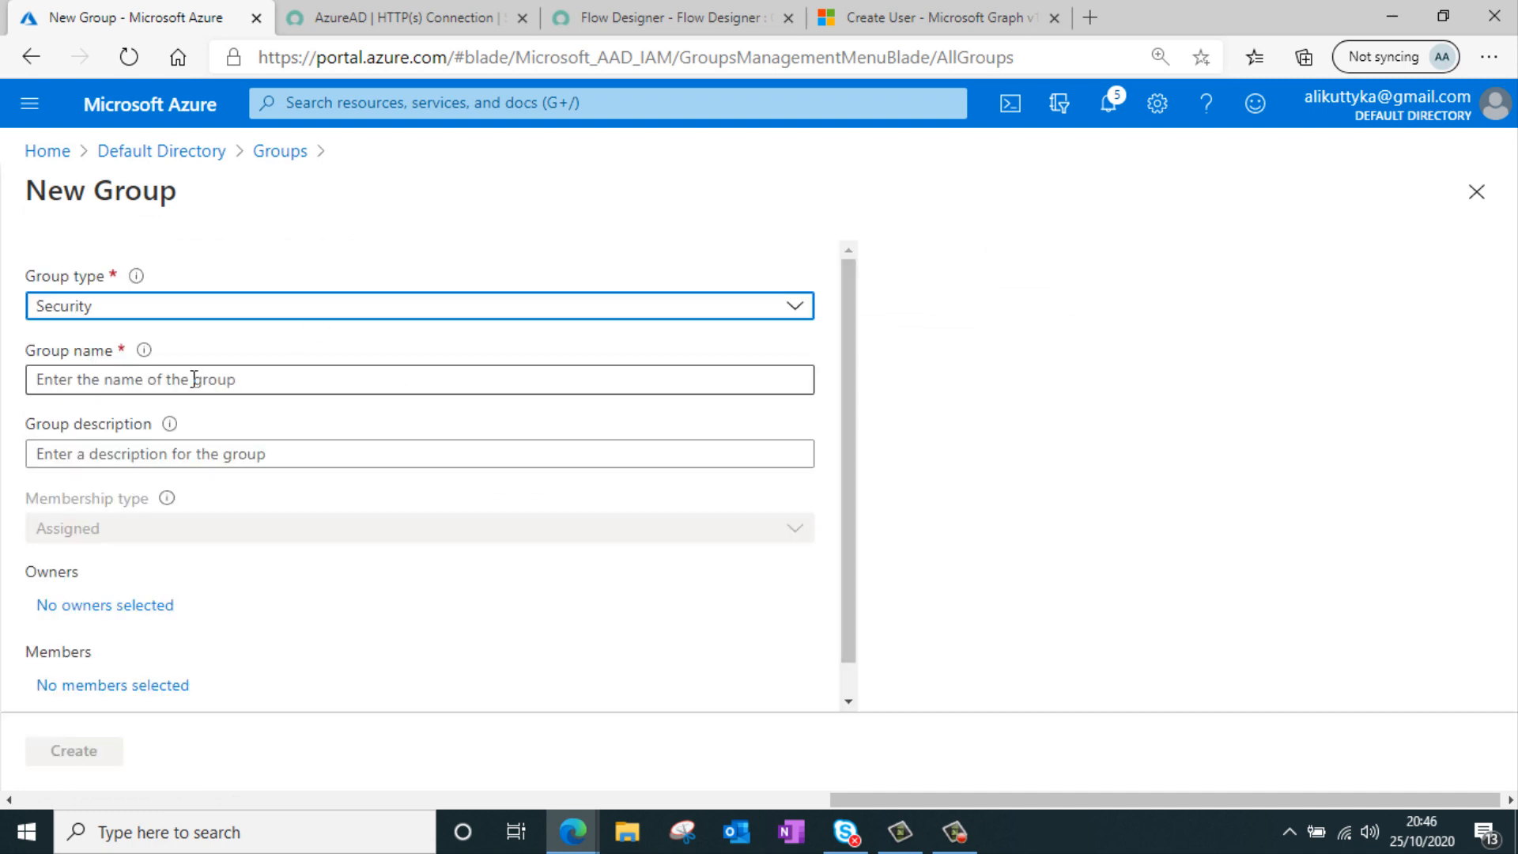
pyautogui.click(168, 312)
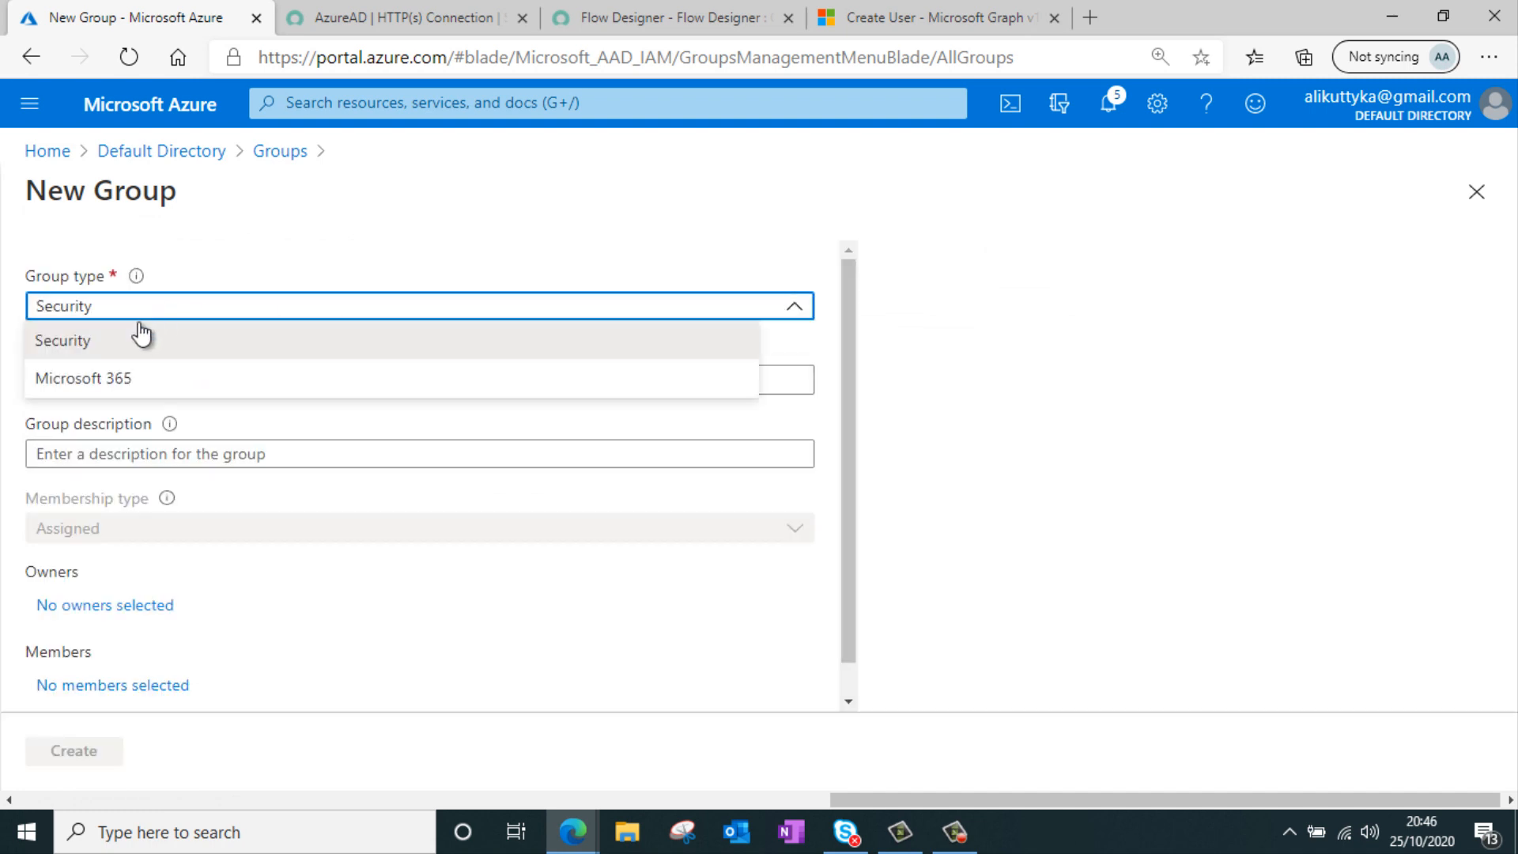
pyautogui.click(142, 340)
pyautogui.click(230, 372)
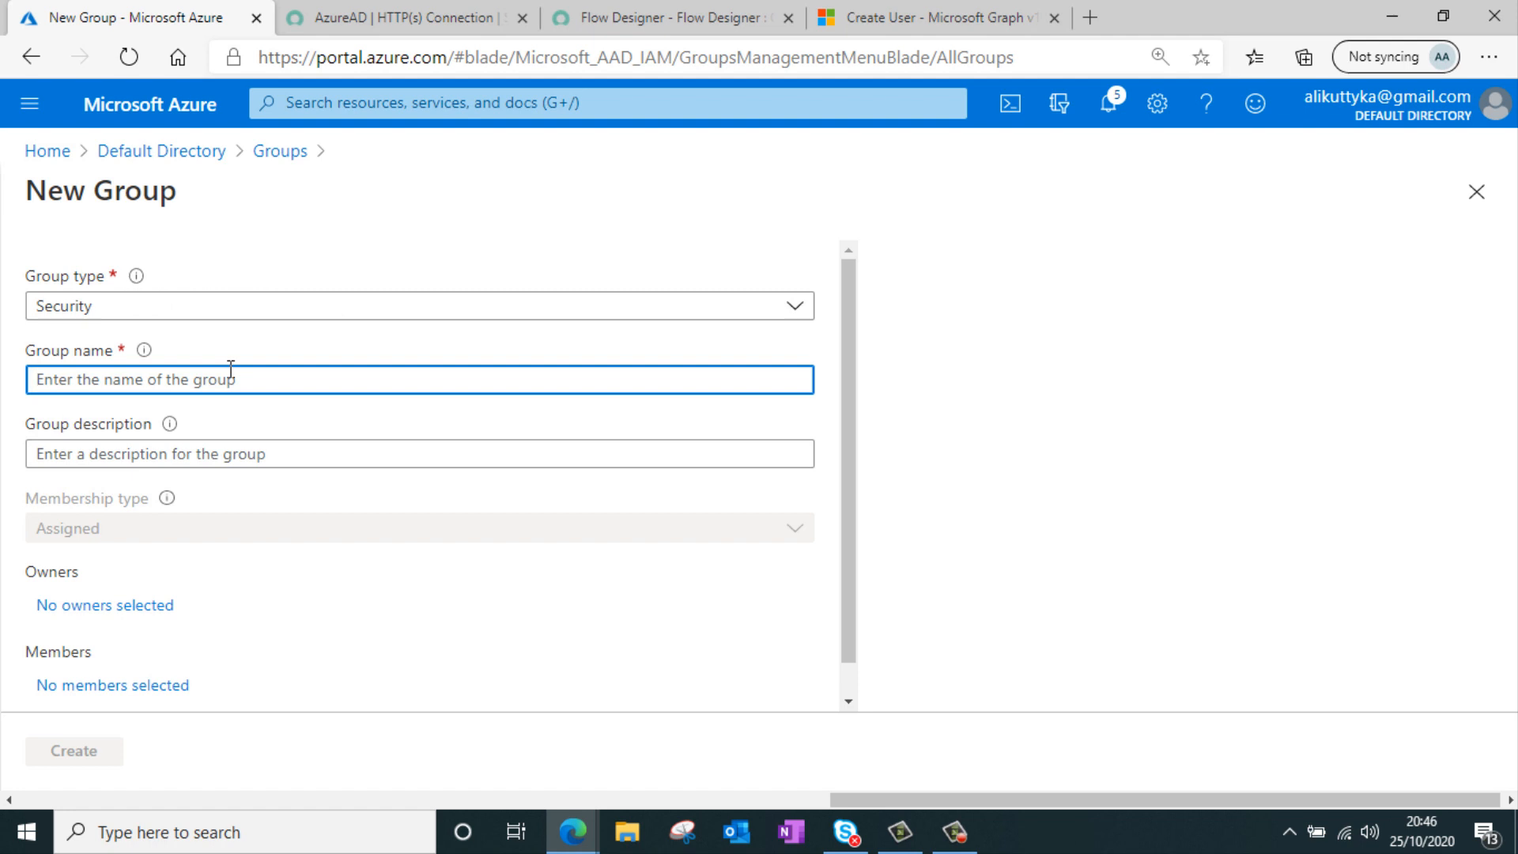
pyautogui.write('Test Gro')
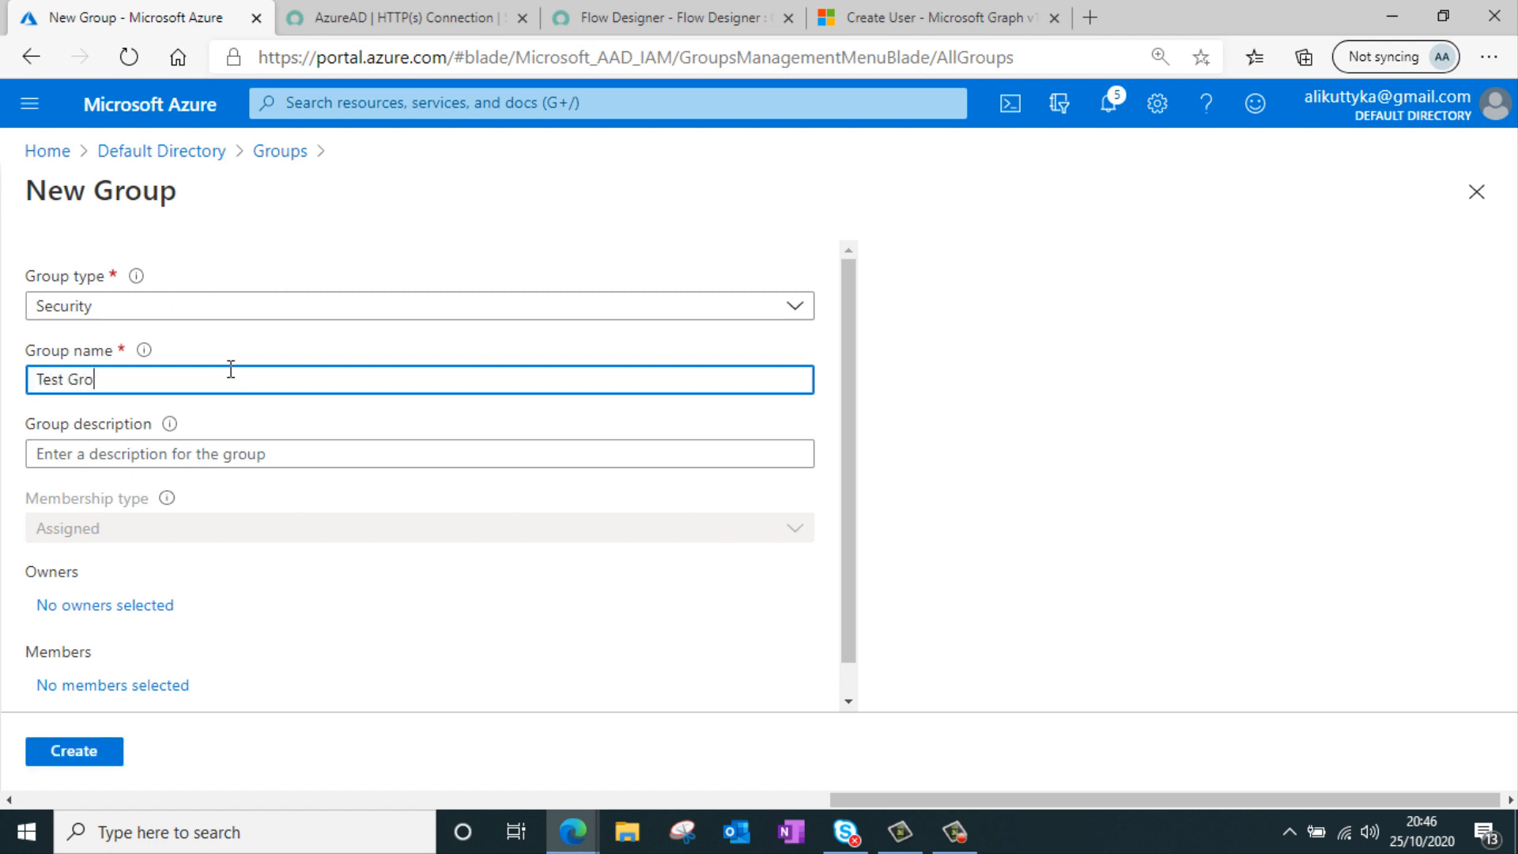
pyautogui.write('up')
pyautogui.scroll(-1, 150, 633)
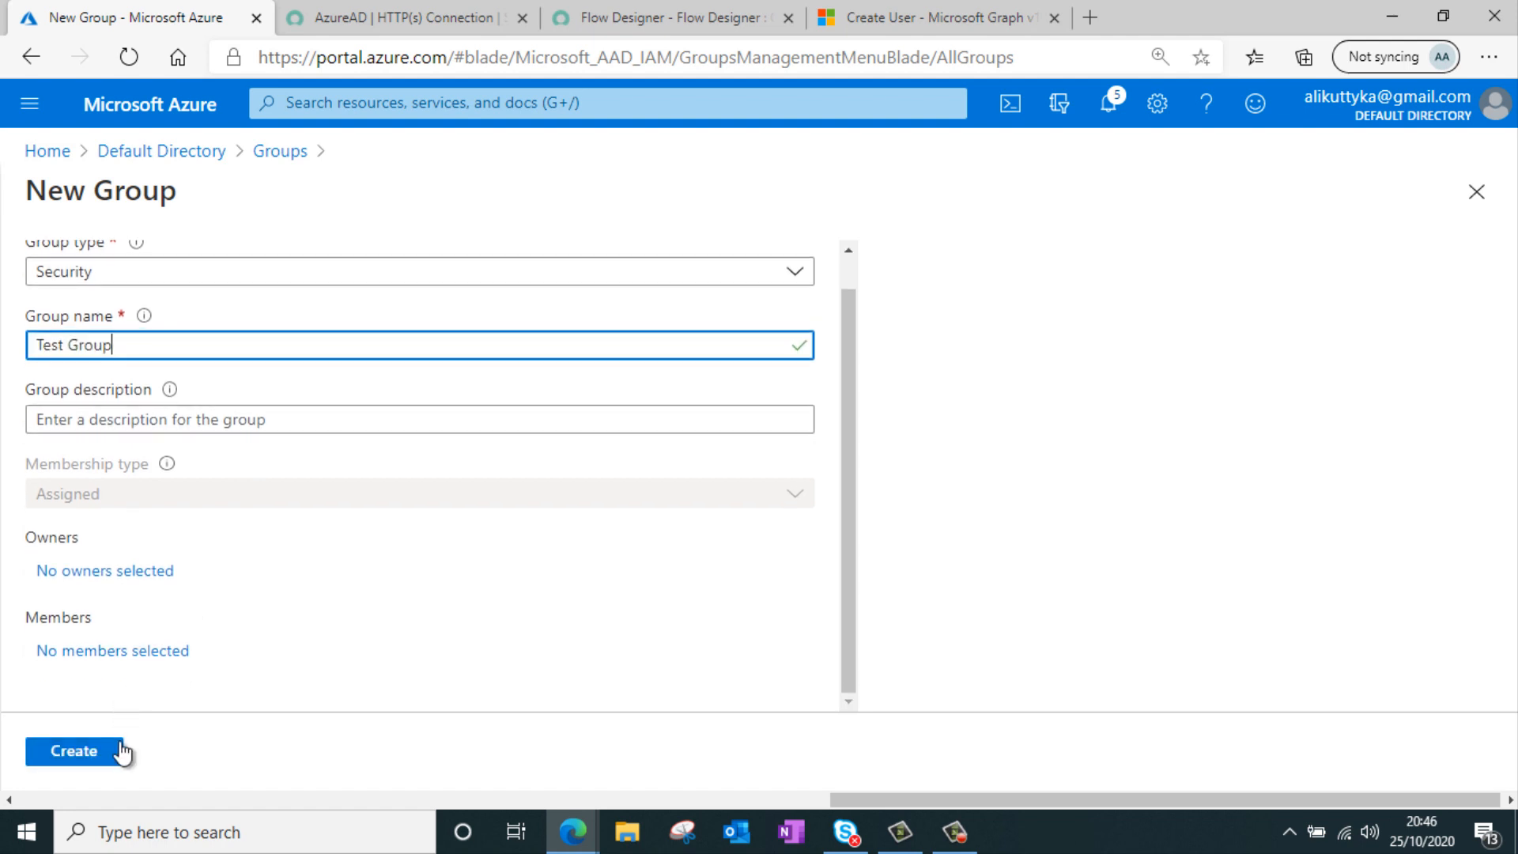
pyautogui.click(110, 750)
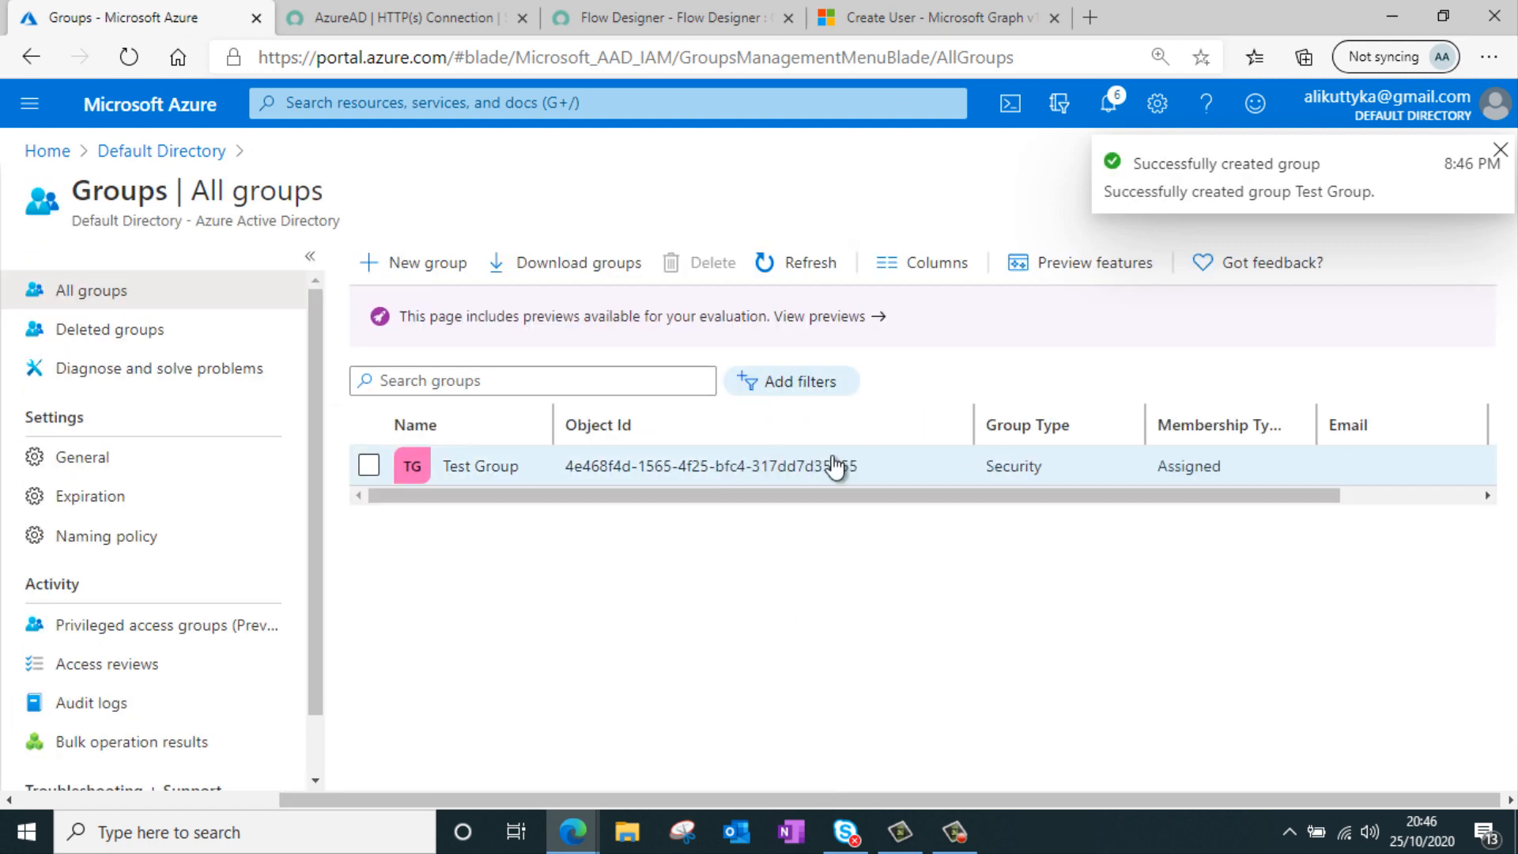
# Copy the Test Group's Object Id, paste it as the Add User To Group action's Group ID, and finish the action
pyautogui.moveTo(887, 471); pyautogui.dragTo(582, 491)
pyautogui.hotkey('ctrl', 'c')
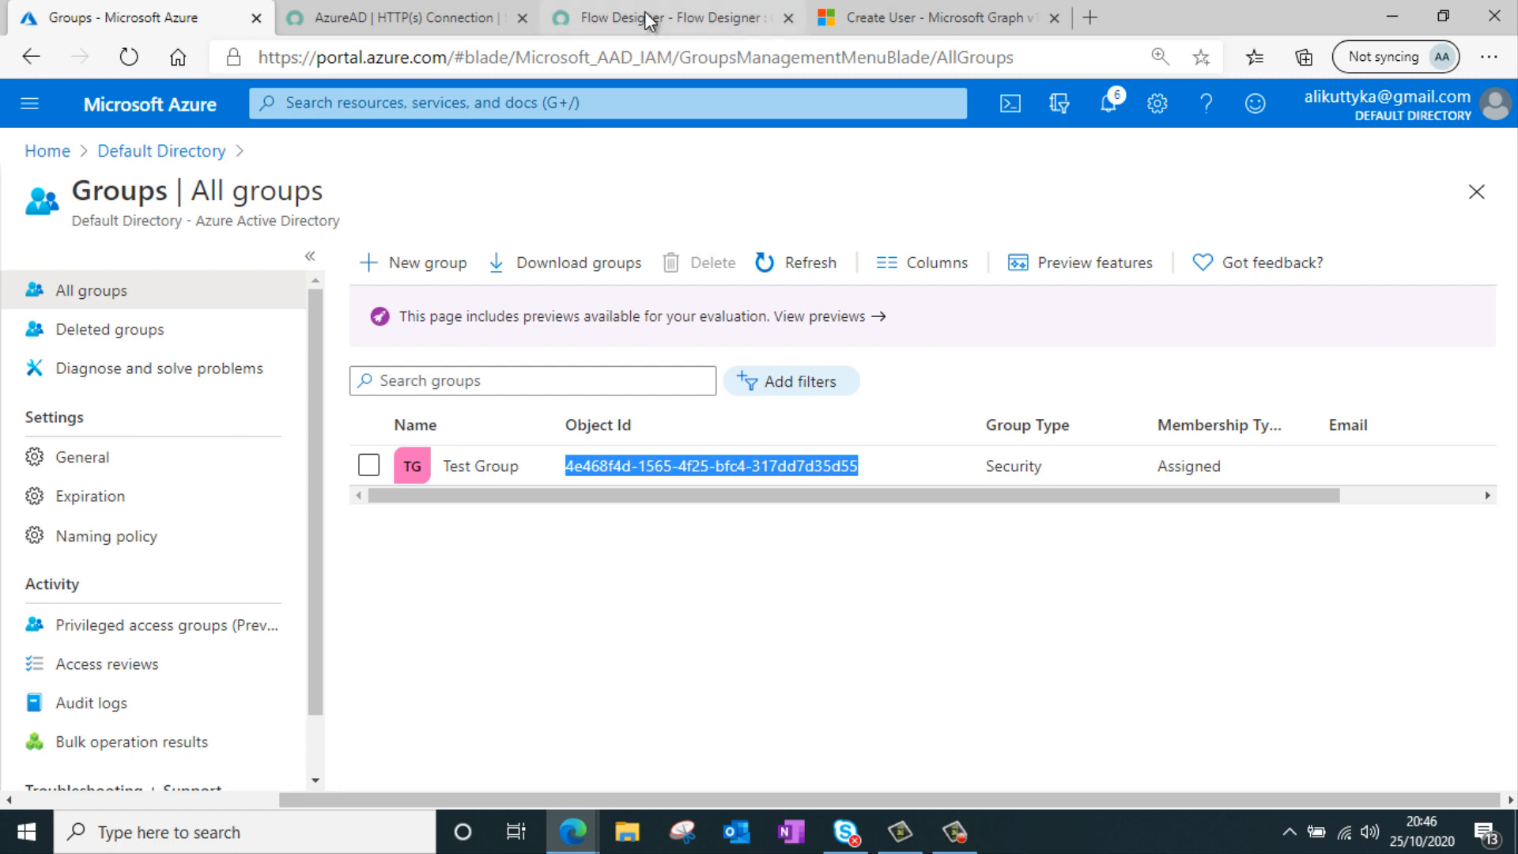
pyautogui.click(648, 19)
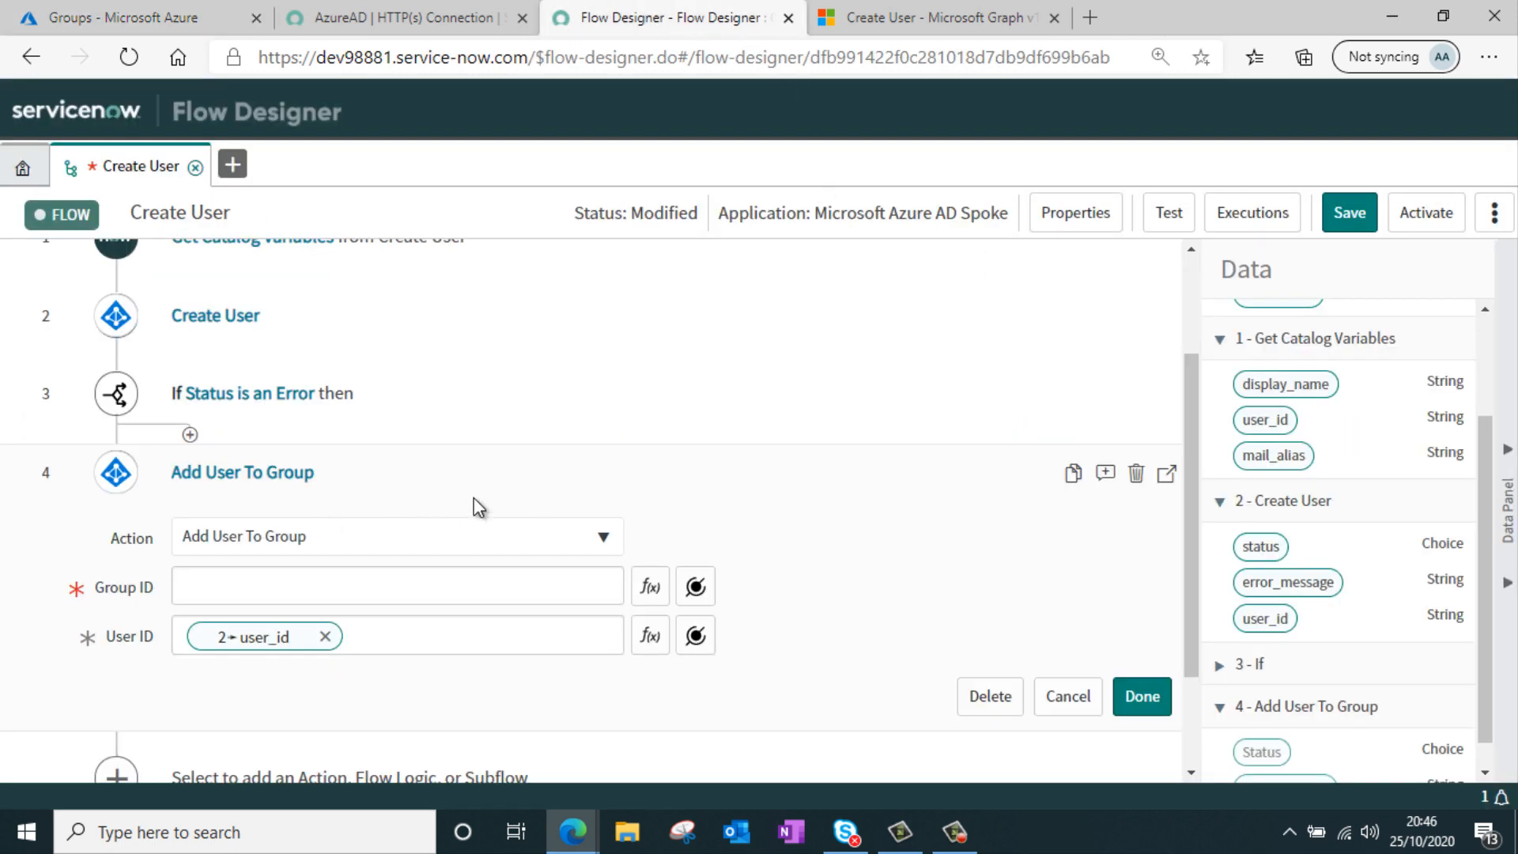
pyautogui.hotkey('ctrl', 'v')
pyautogui.click(1145, 697)
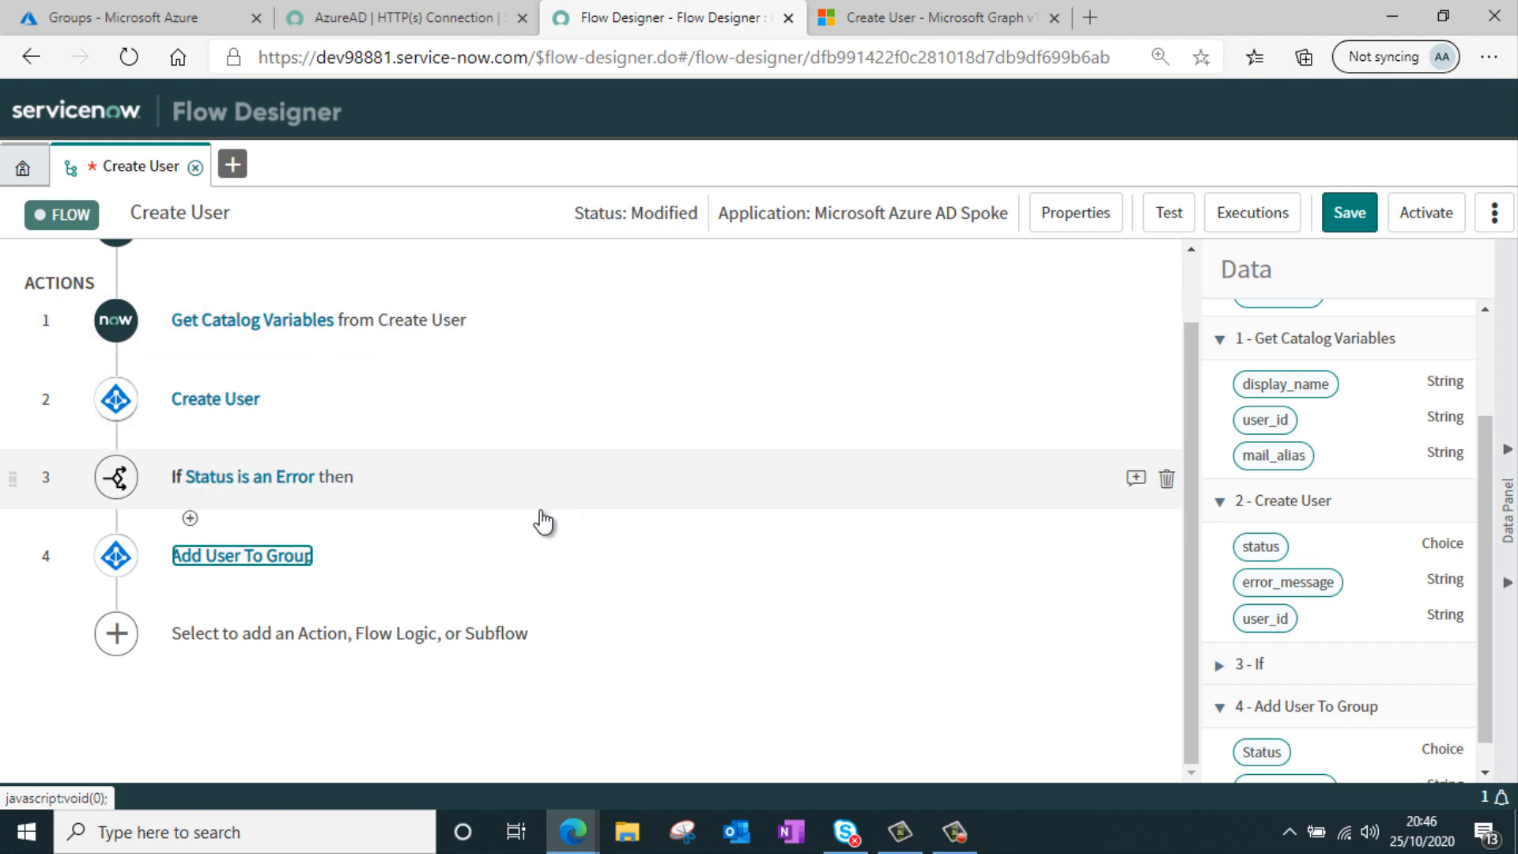
# Add a Create Catalog Task action inside the If Status is an Error branch
pyautogui.click(332, 477)
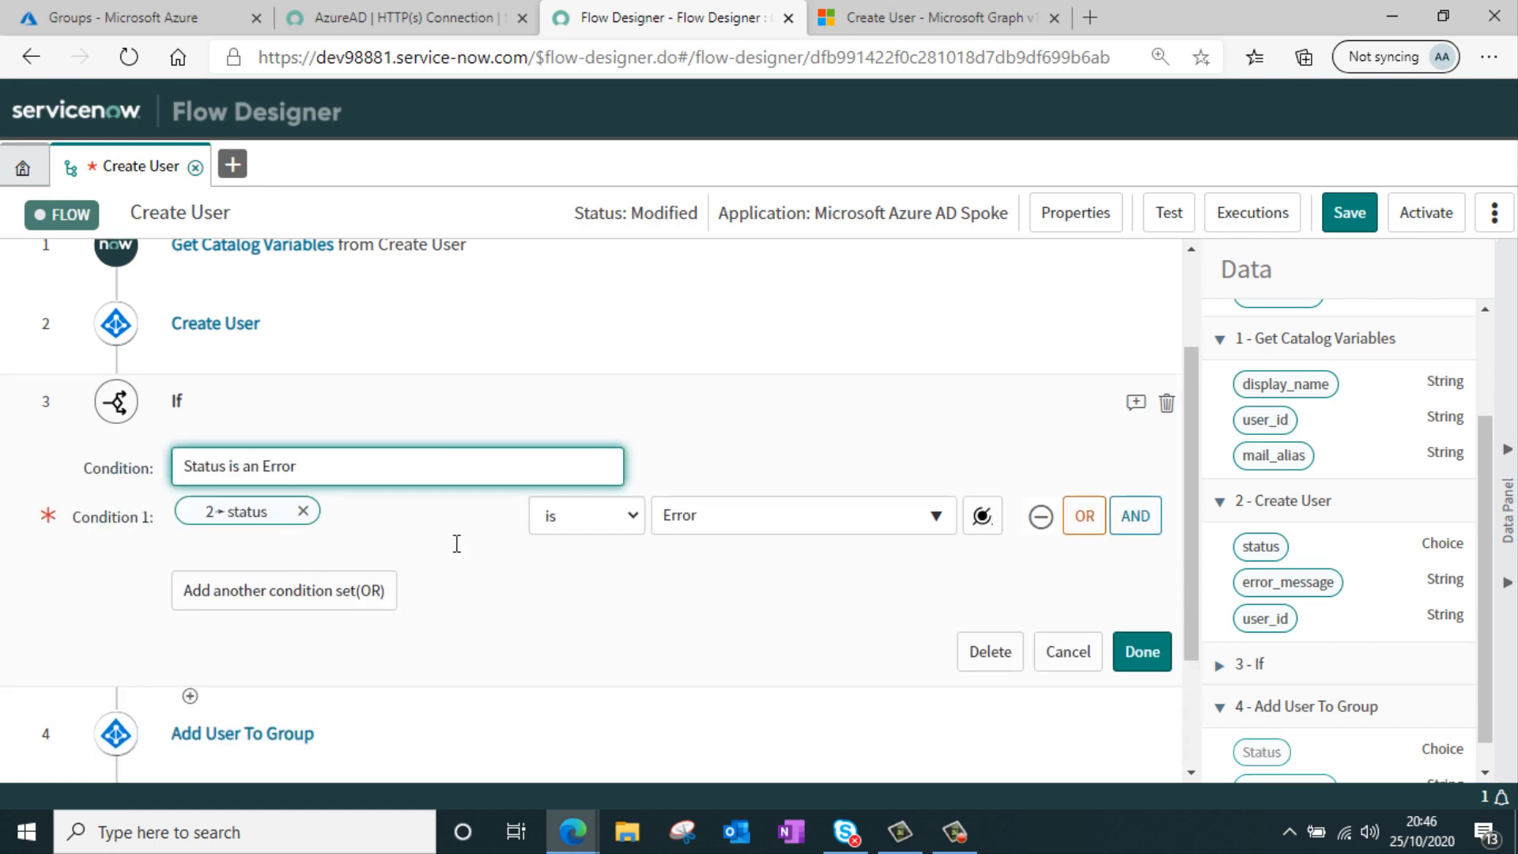
pyautogui.click(1146, 653)
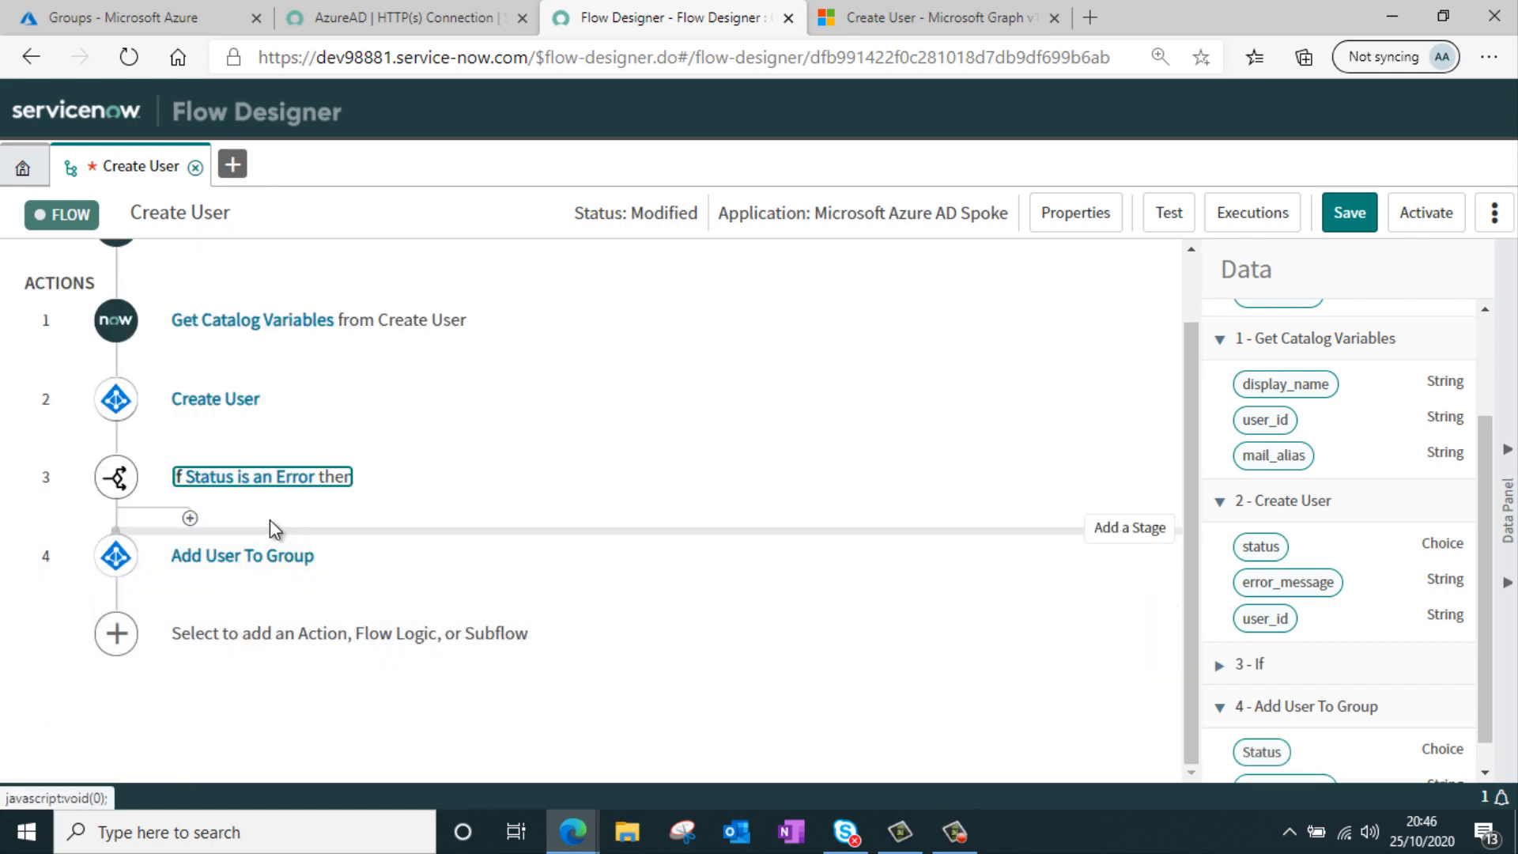
pyautogui.click(190, 518)
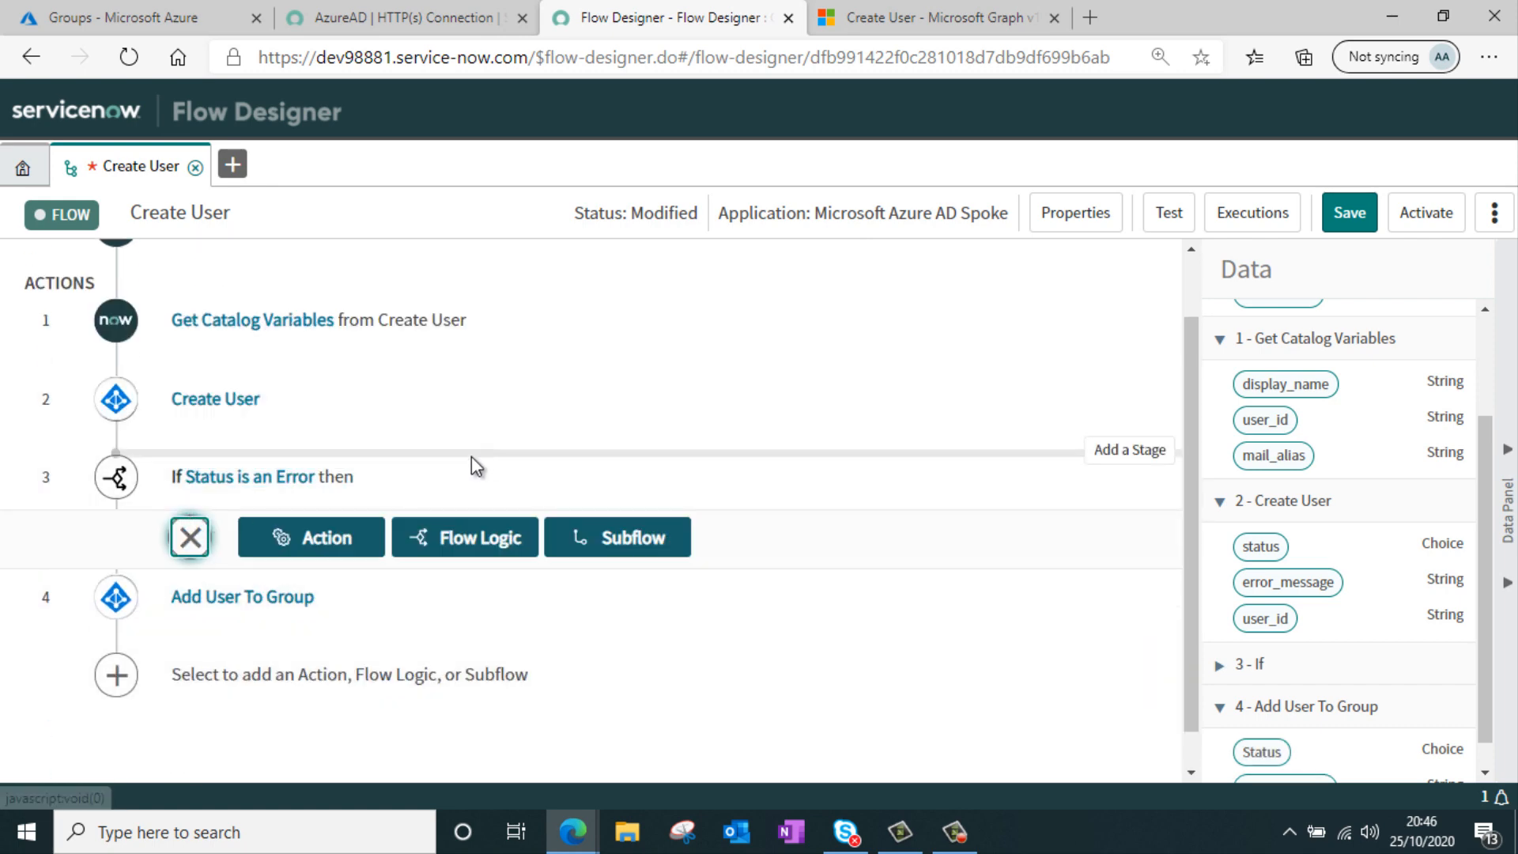
pyautogui.click(339, 544)
pyautogui.write('cata')
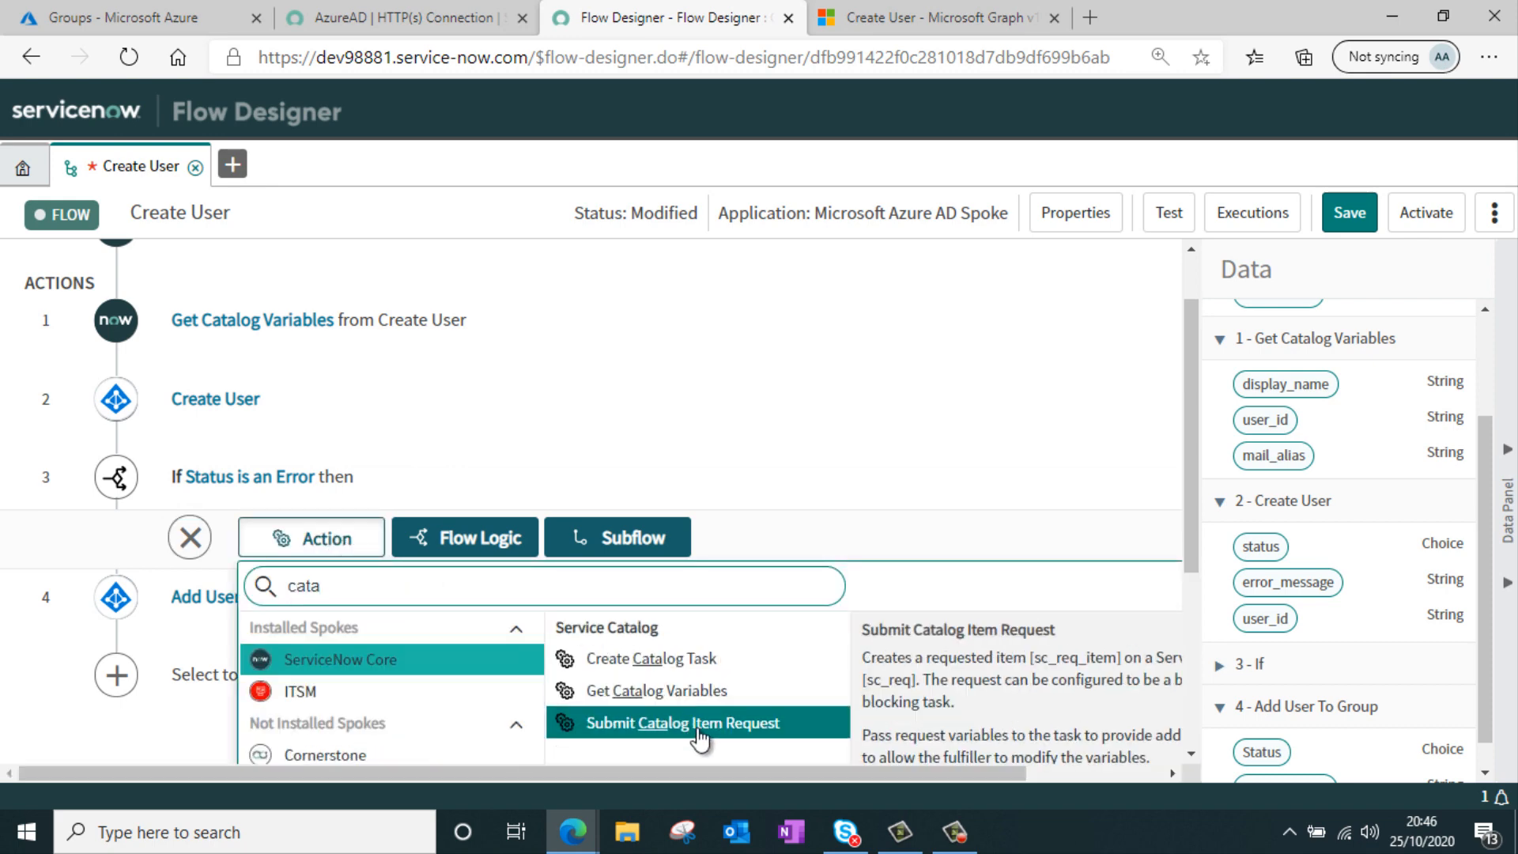
pyautogui.click(749, 660)
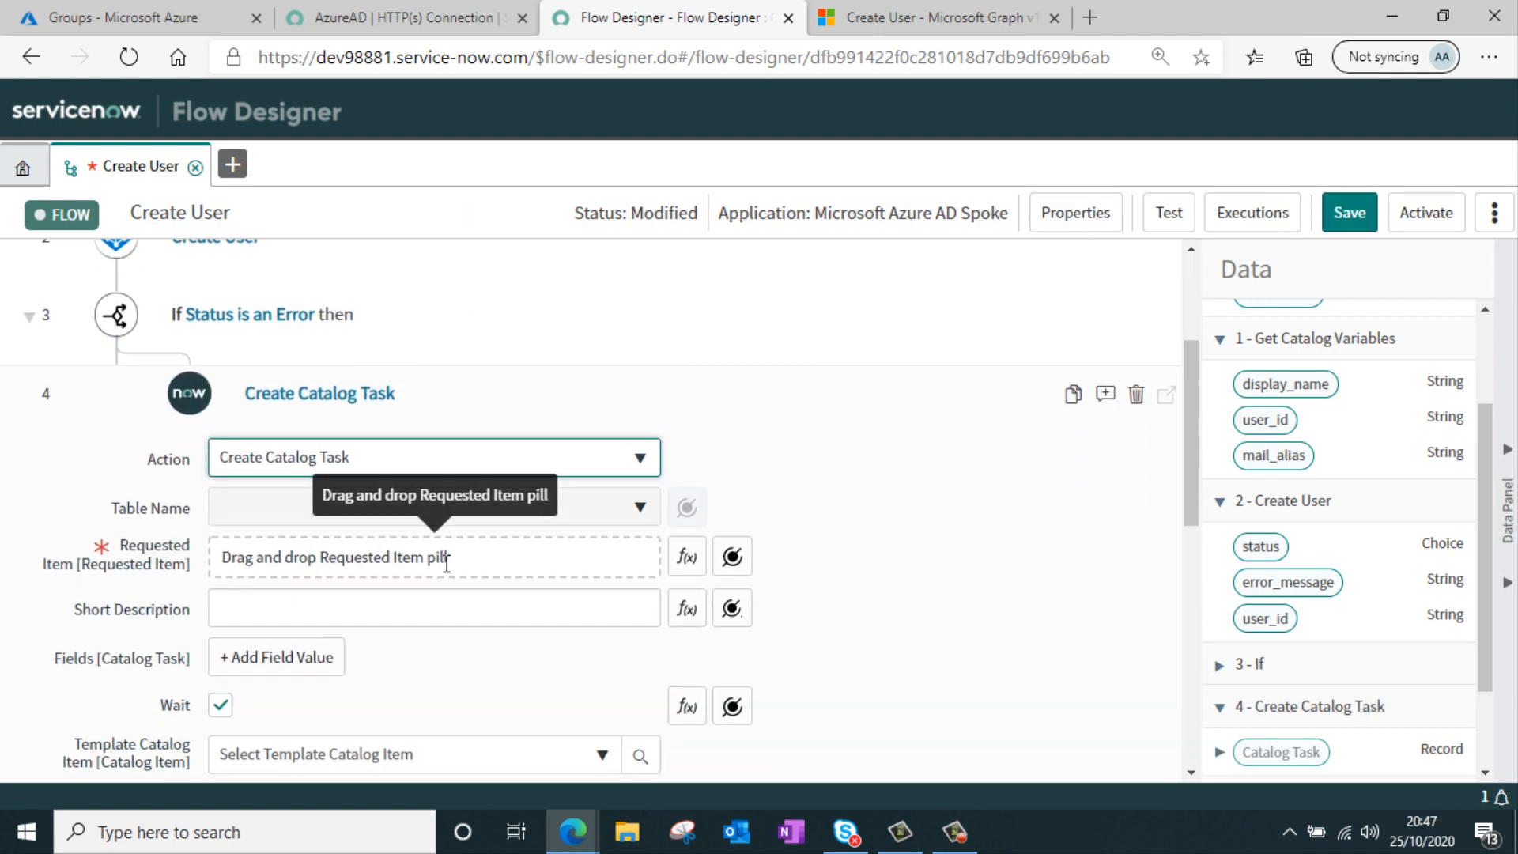
# Map the trigger's Requested Item Record to the catalog task's Requested Item input
pyautogui.scroll(2, 1411, 600)
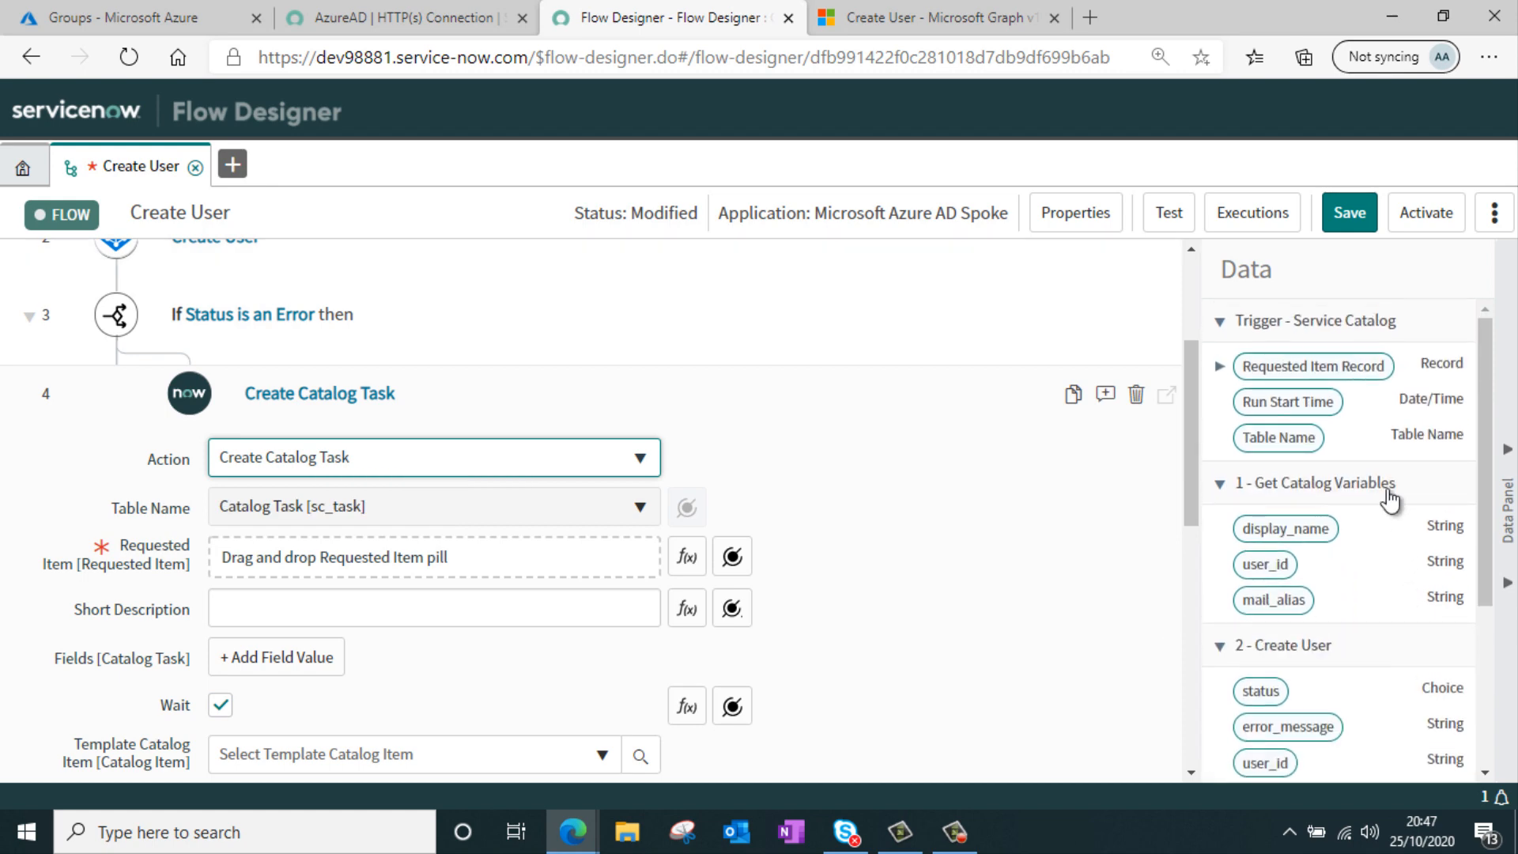
pyautogui.moveTo(1330, 387); pyautogui.dragTo(523, 560)
pyautogui.click(437, 603)
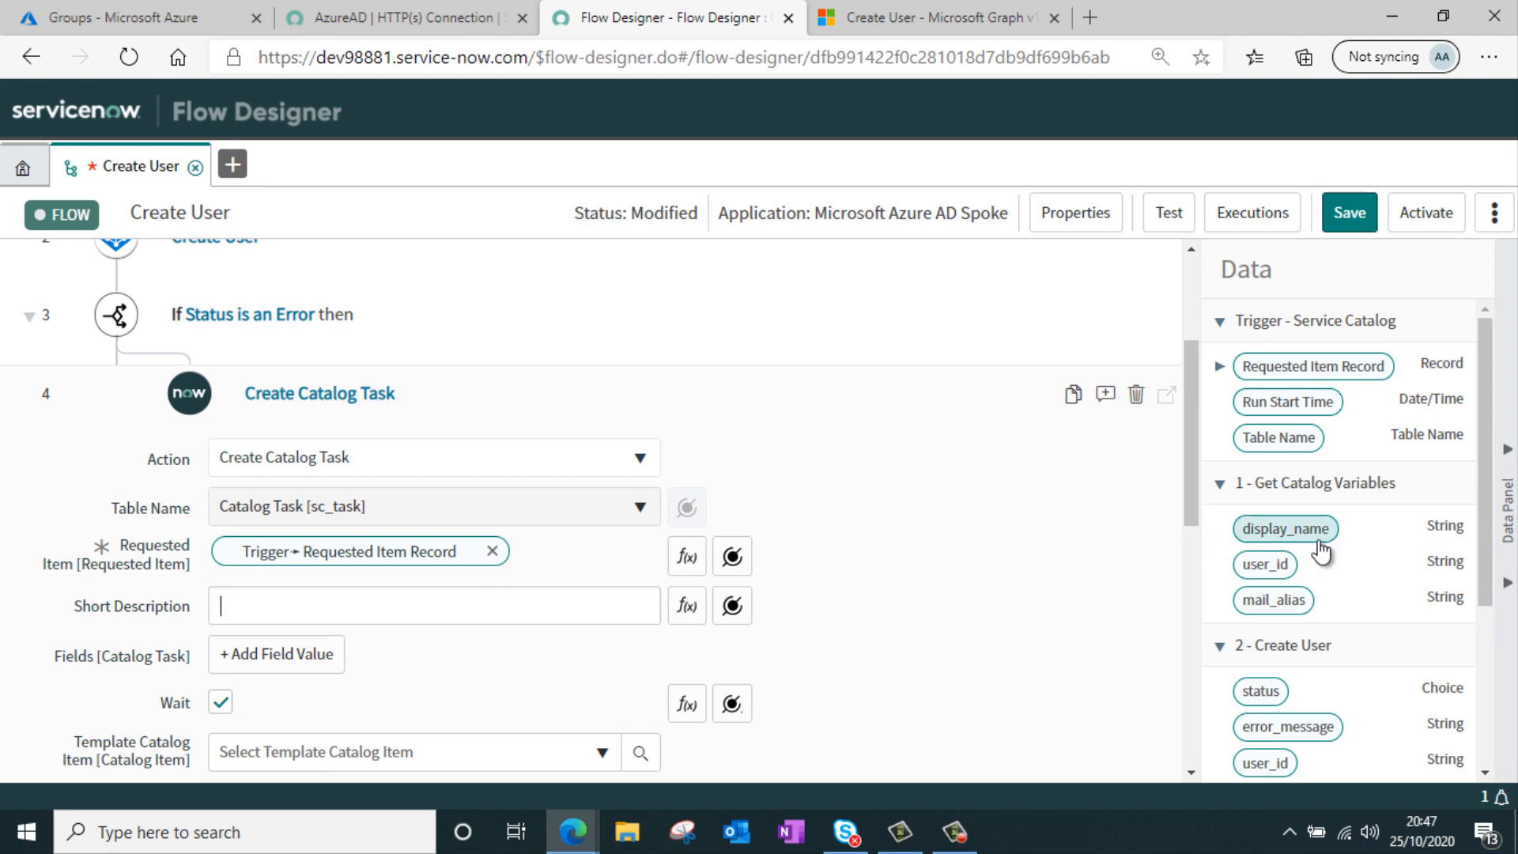
# Set the catalog task's Short Description to "Error in creating user - " followed by the Create User error_message
pyautogui.scroll(-1, 1328, 543)
pyautogui.scroll(-2, 1328, 543)
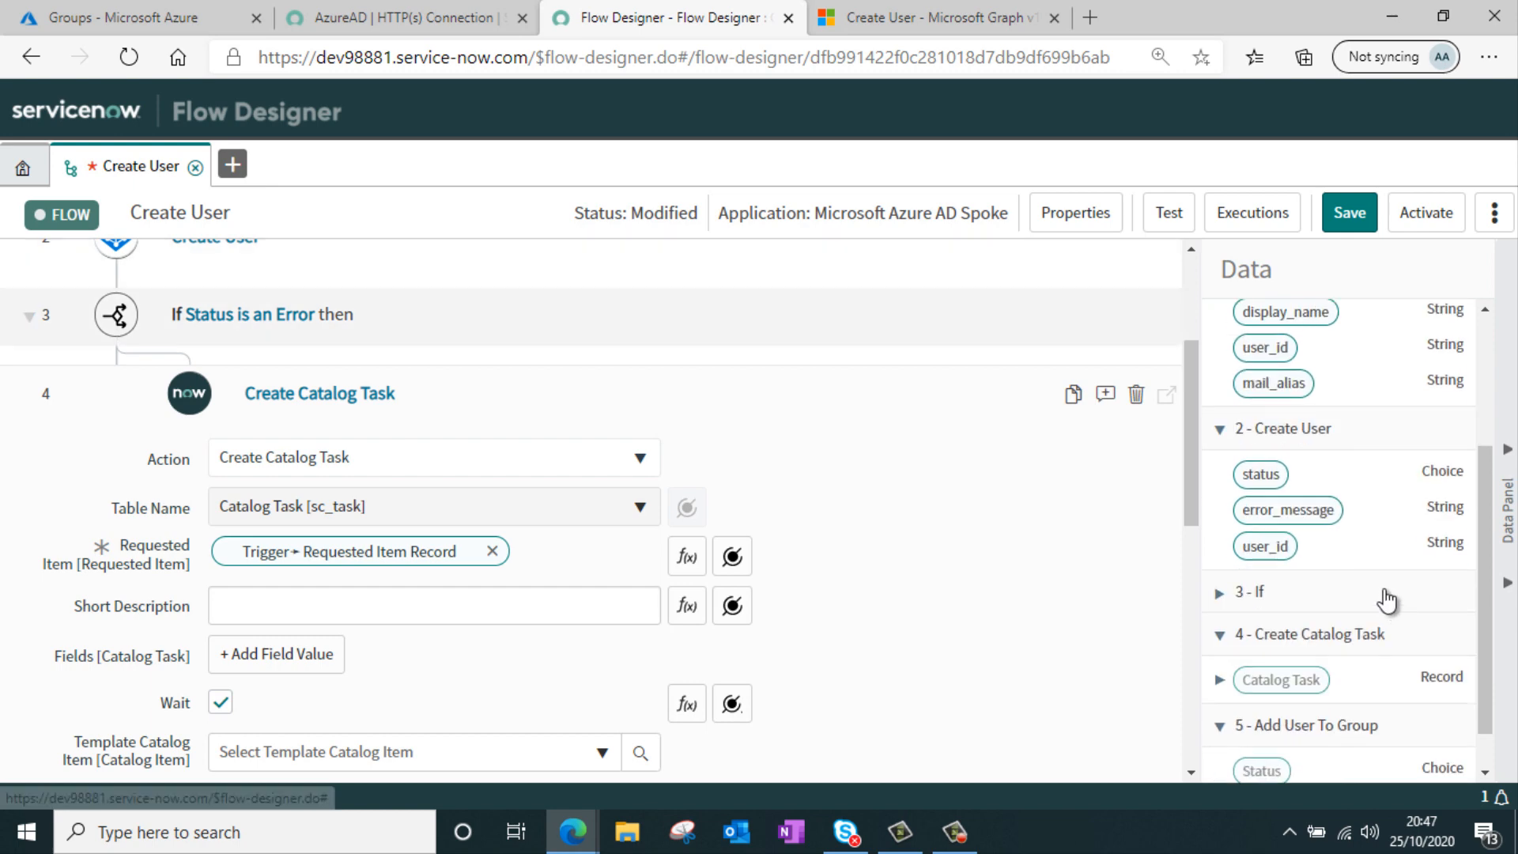
pyautogui.moveTo(1342, 516); pyautogui.dragTo(624, 605)
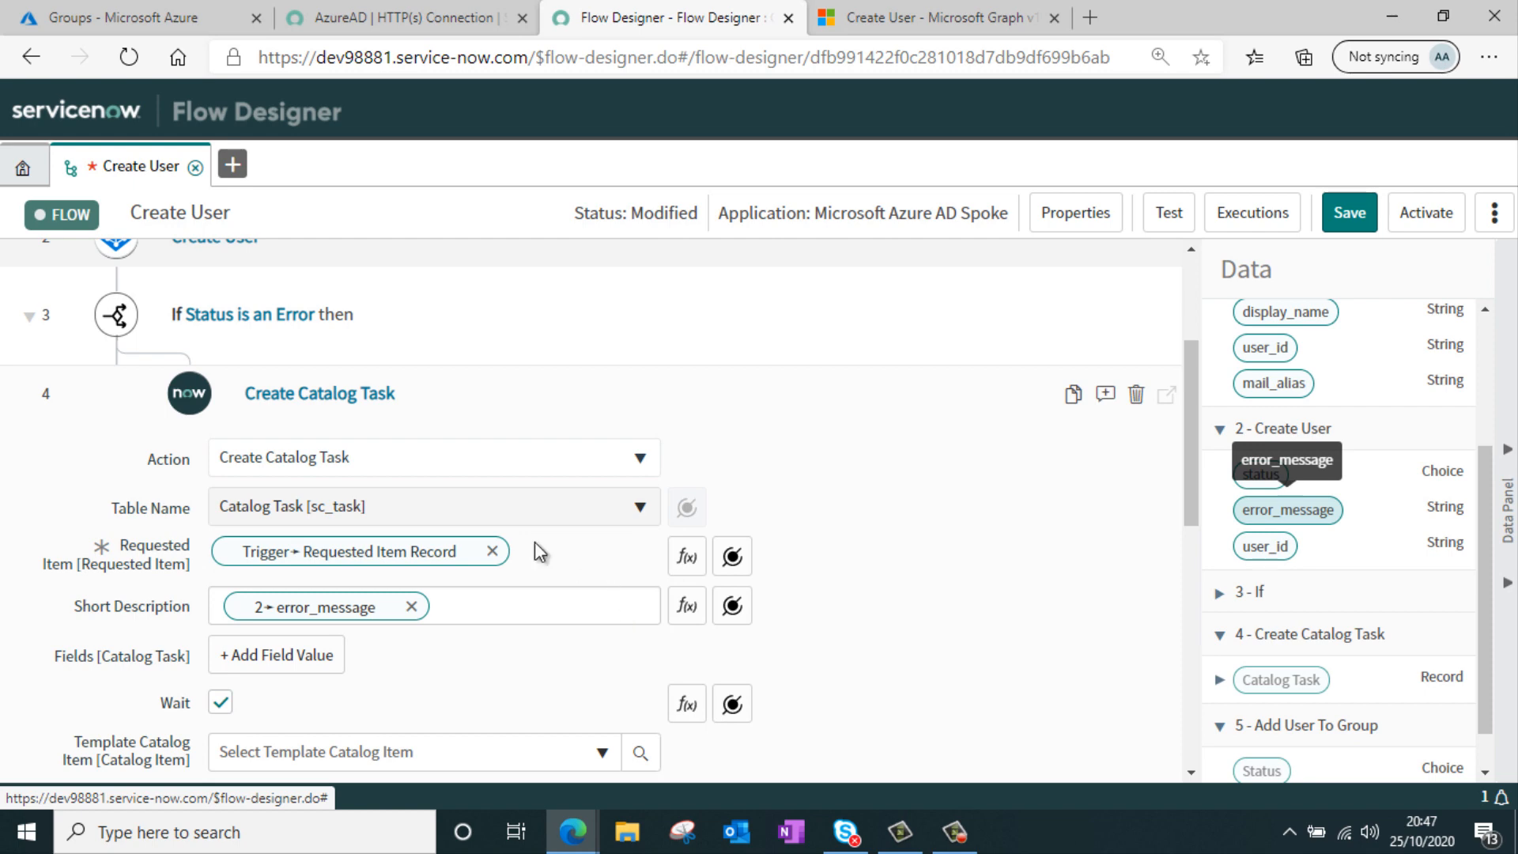
pyautogui.click(224, 610)
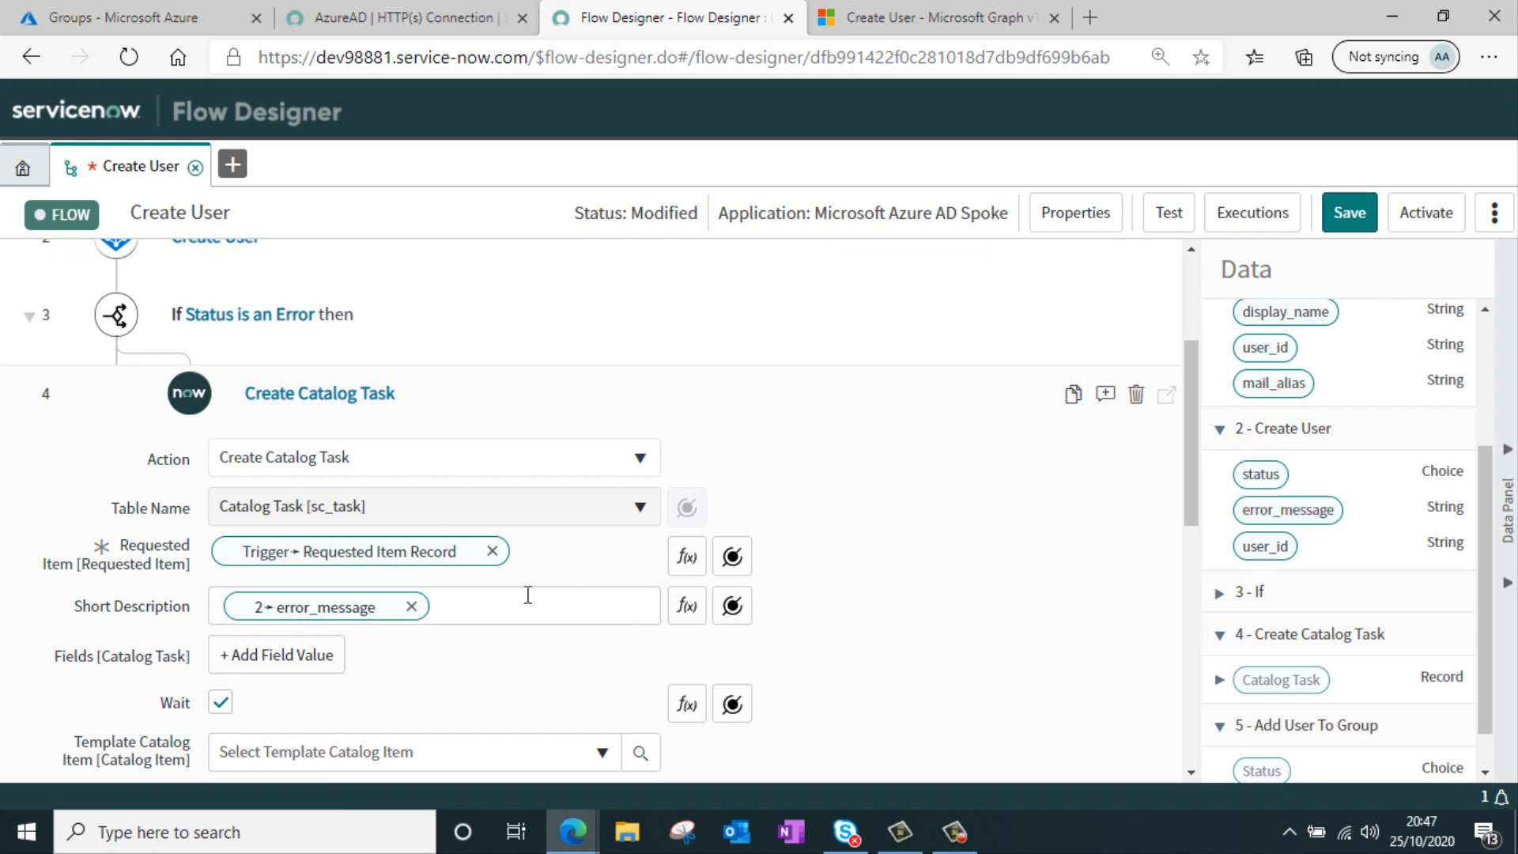
pyautogui.write('Error in')
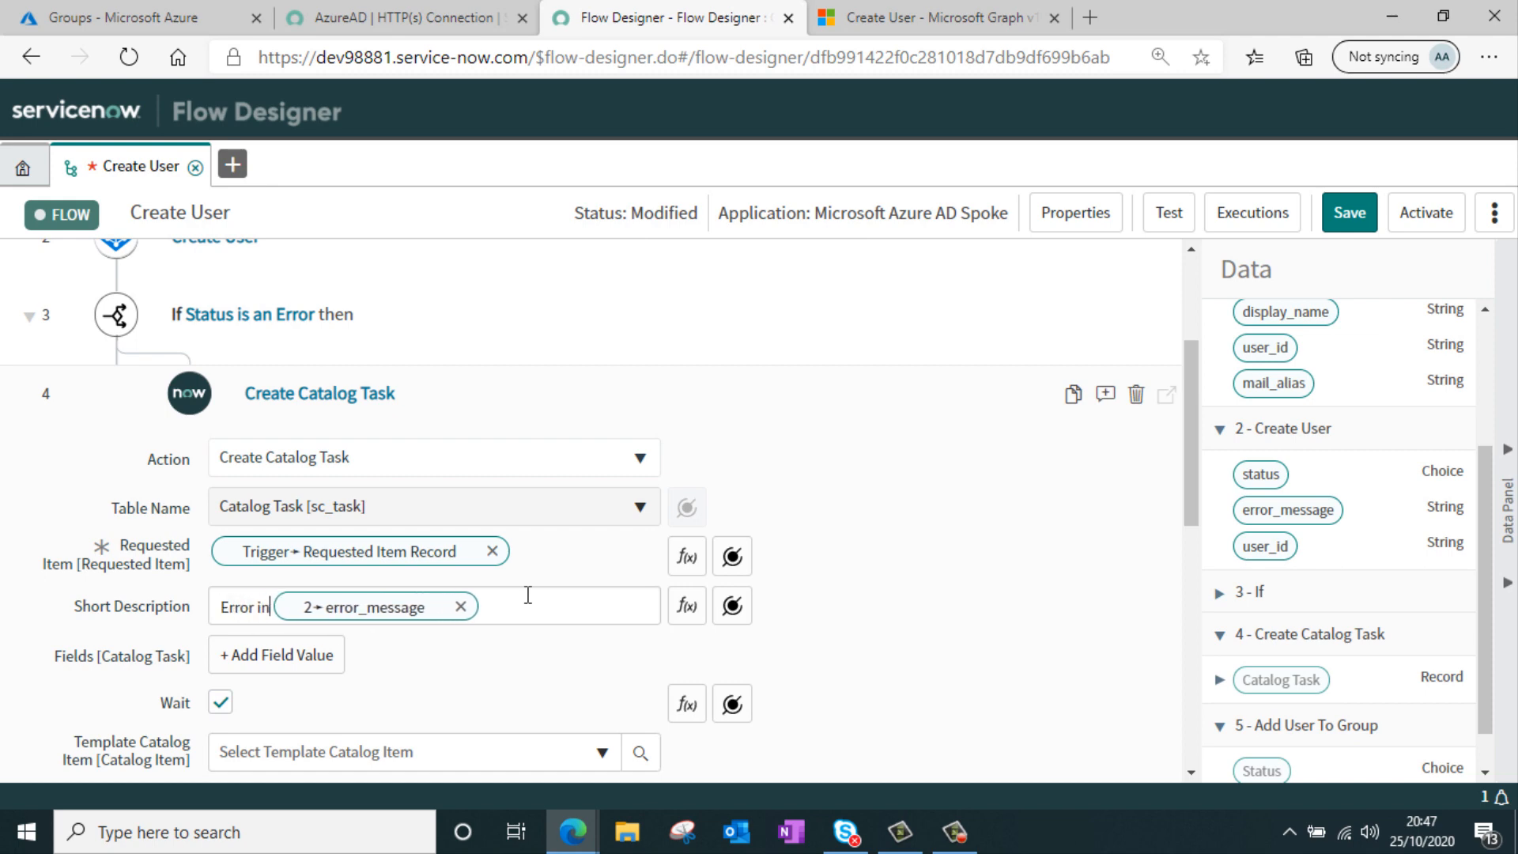
pyautogui.write(' creating user')
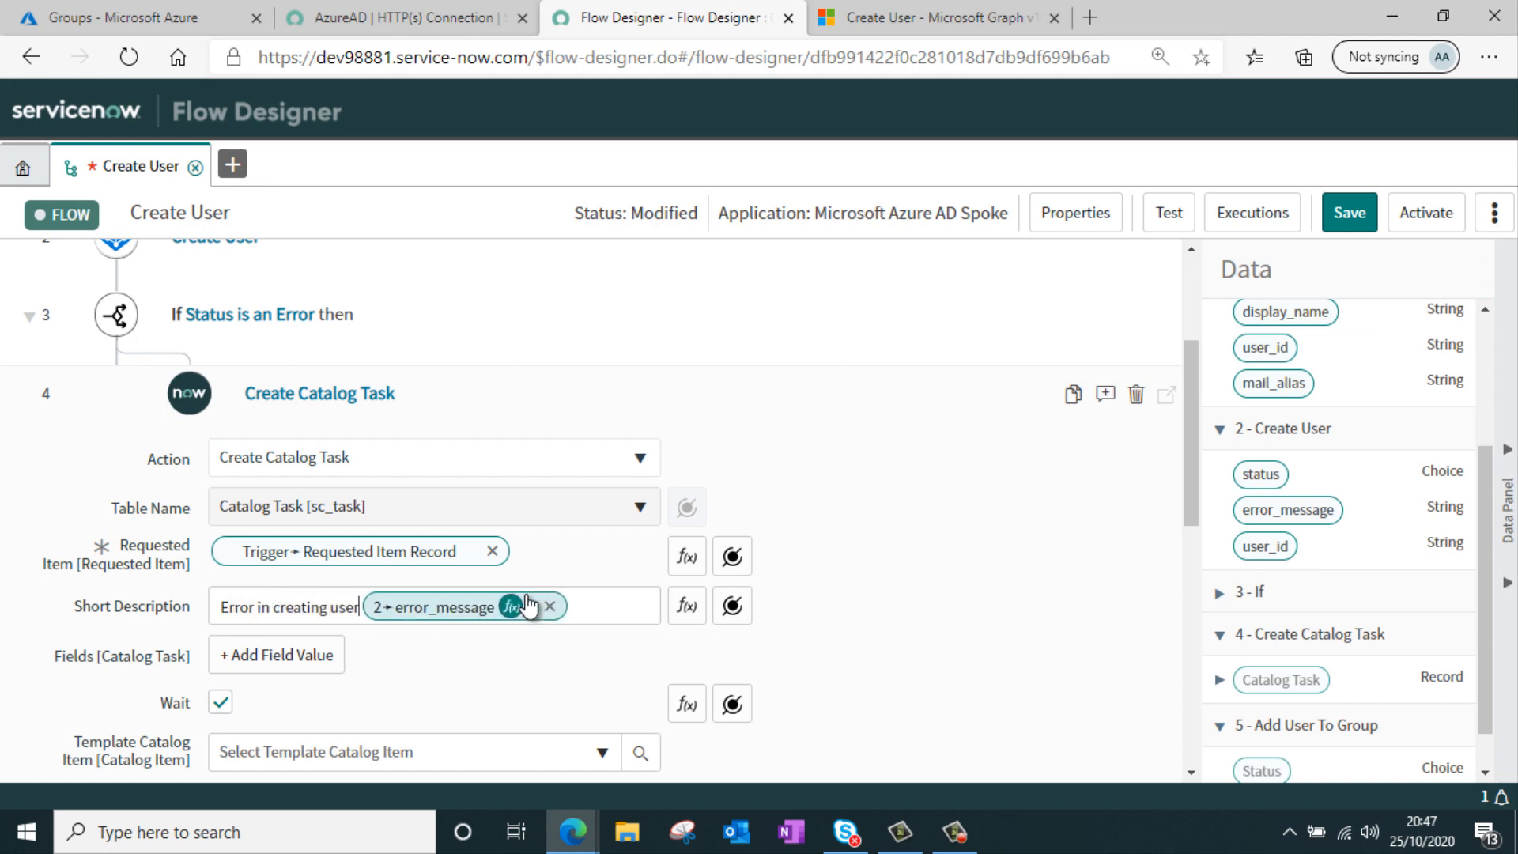
pyautogui.write(' -')
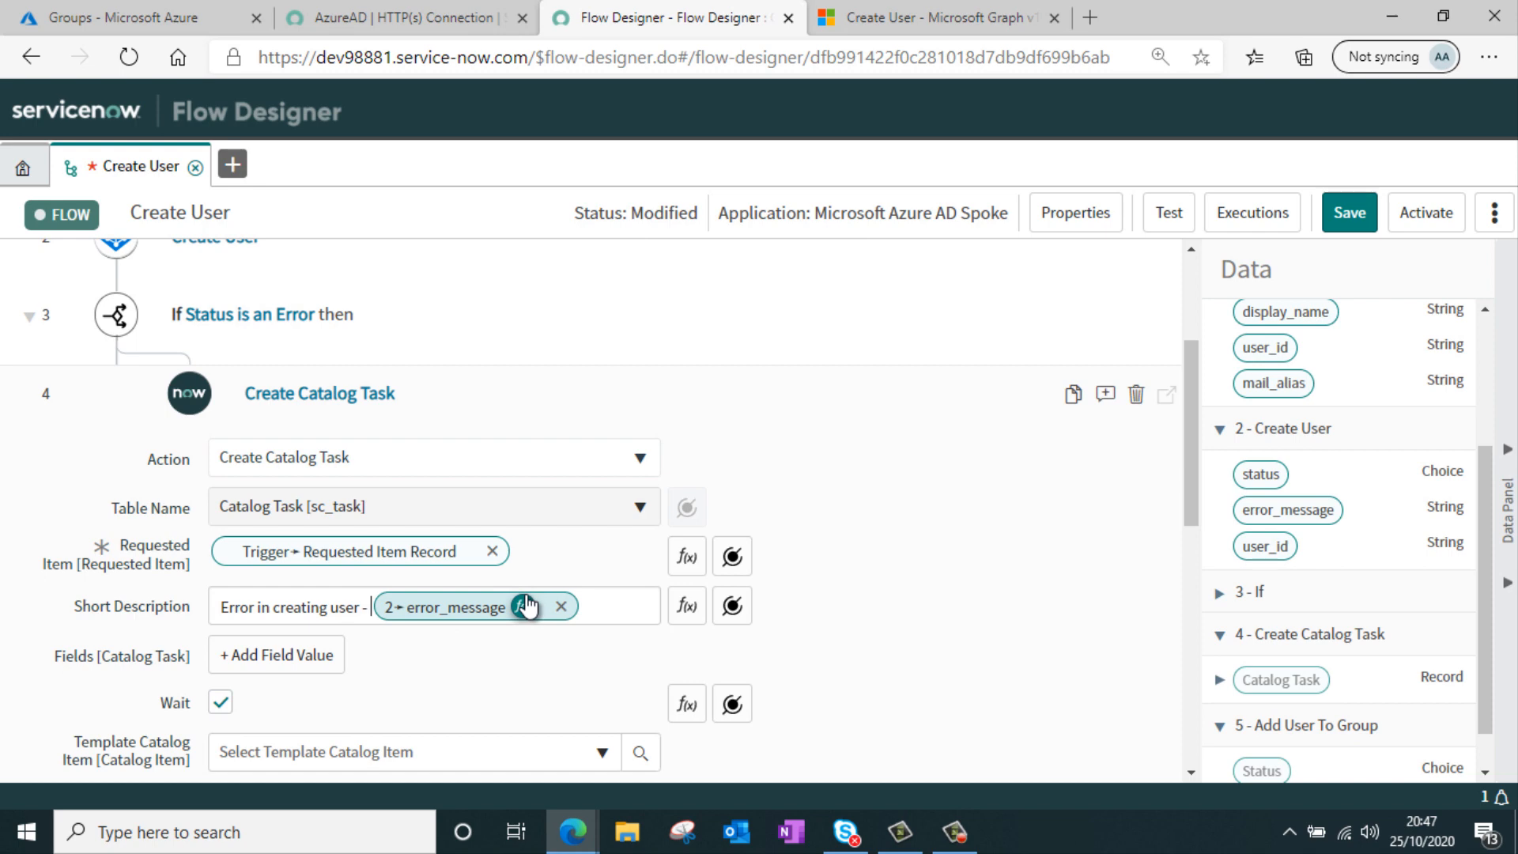
# Add an Assignment group field value of Service Desk to the catalog task and finish the action
pyautogui.scroll(-1, 458, 545)
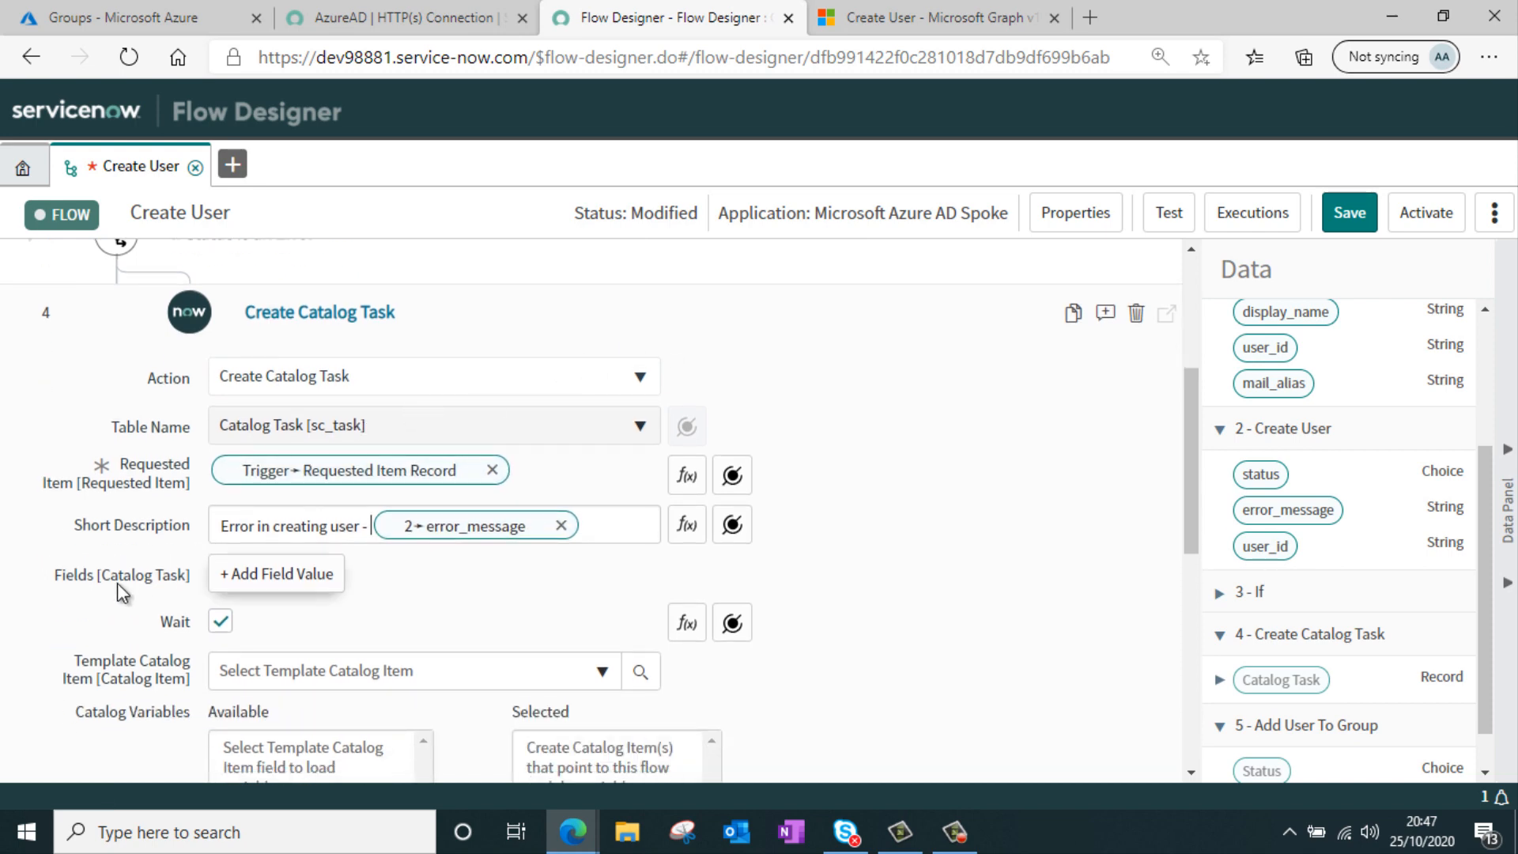
pyautogui.click(328, 577)
pyautogui.click(353, 577)
pyautogui.write('ass')
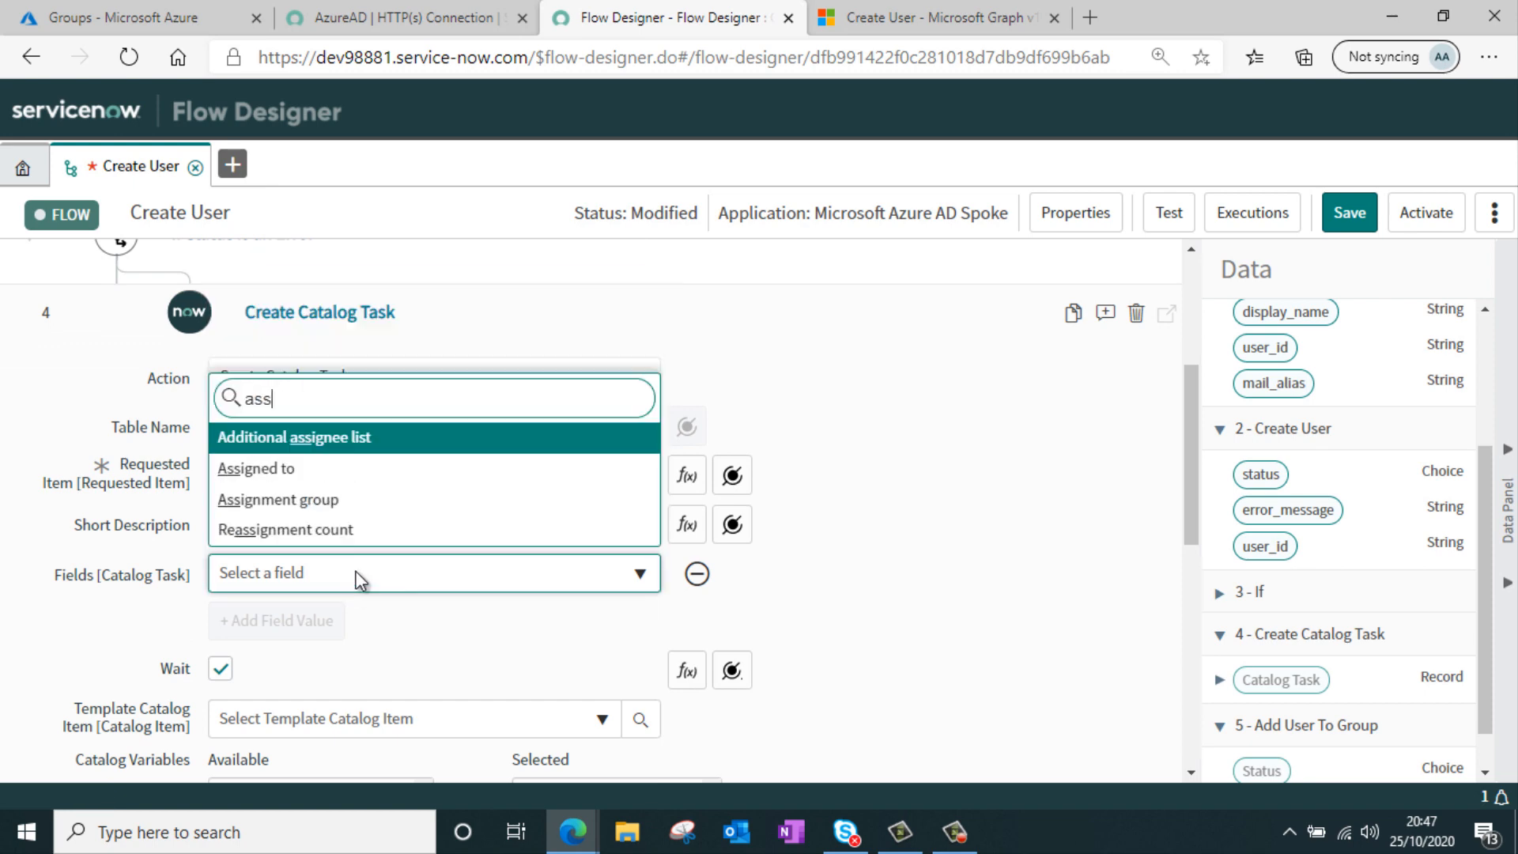
pyautogui.click(386, 500)
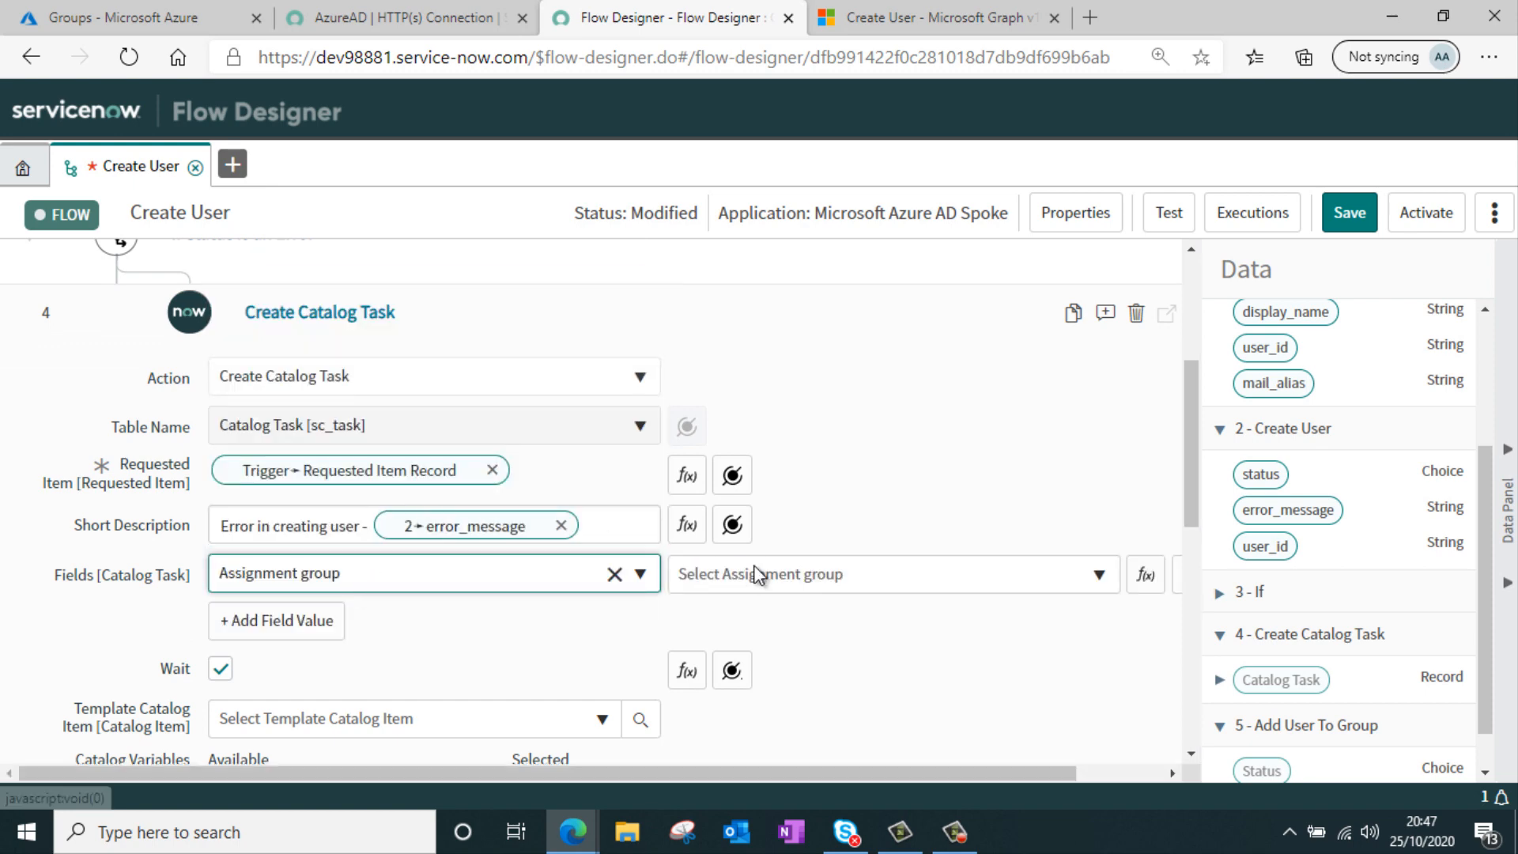
pyautogui.click(757, 572)
pyautogui.write('serv')
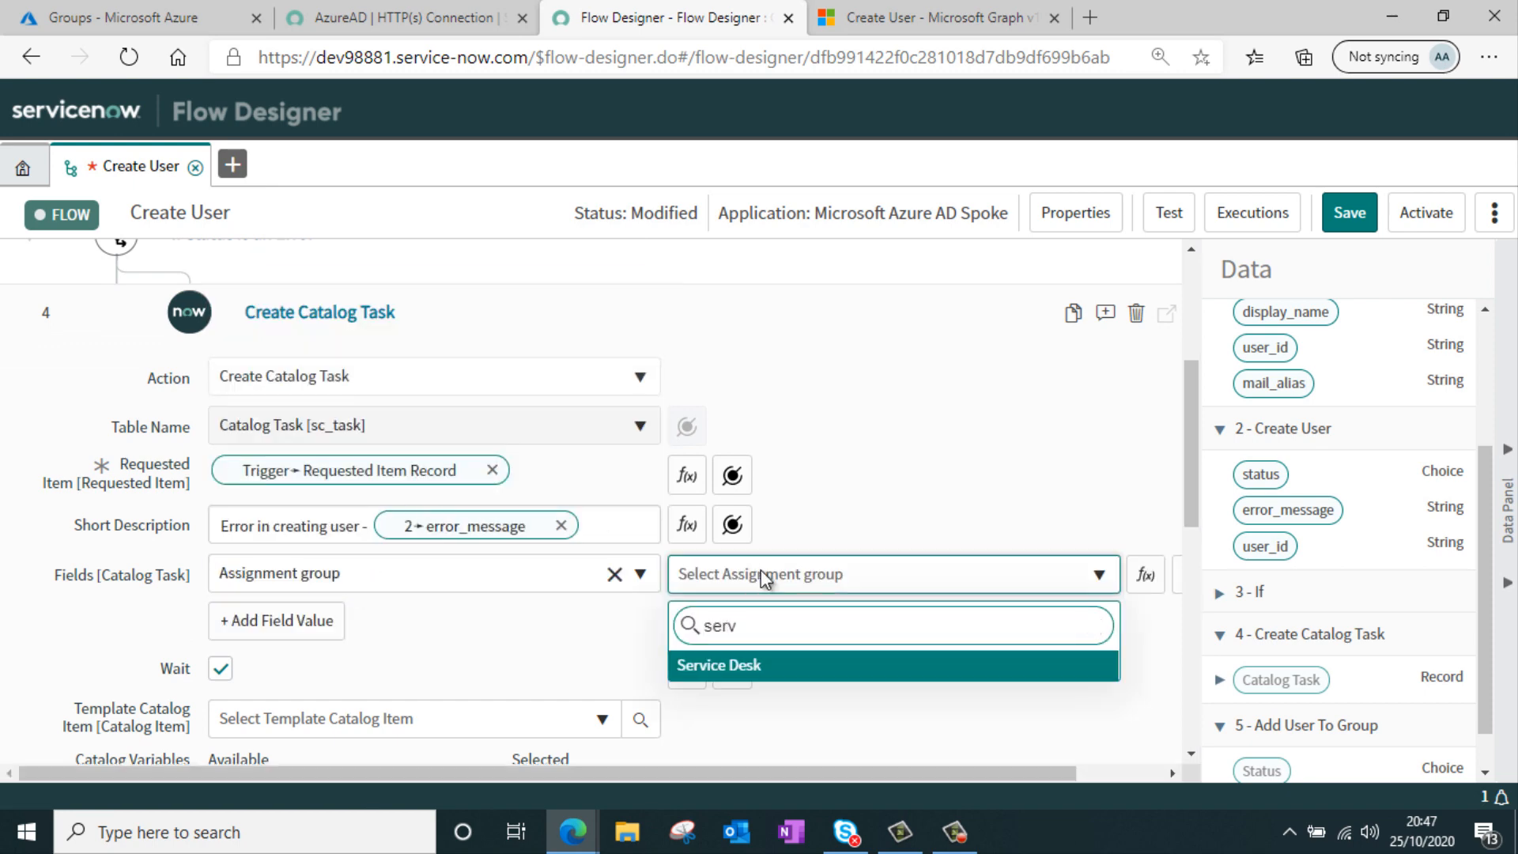
pyautogui.click(842, 670)
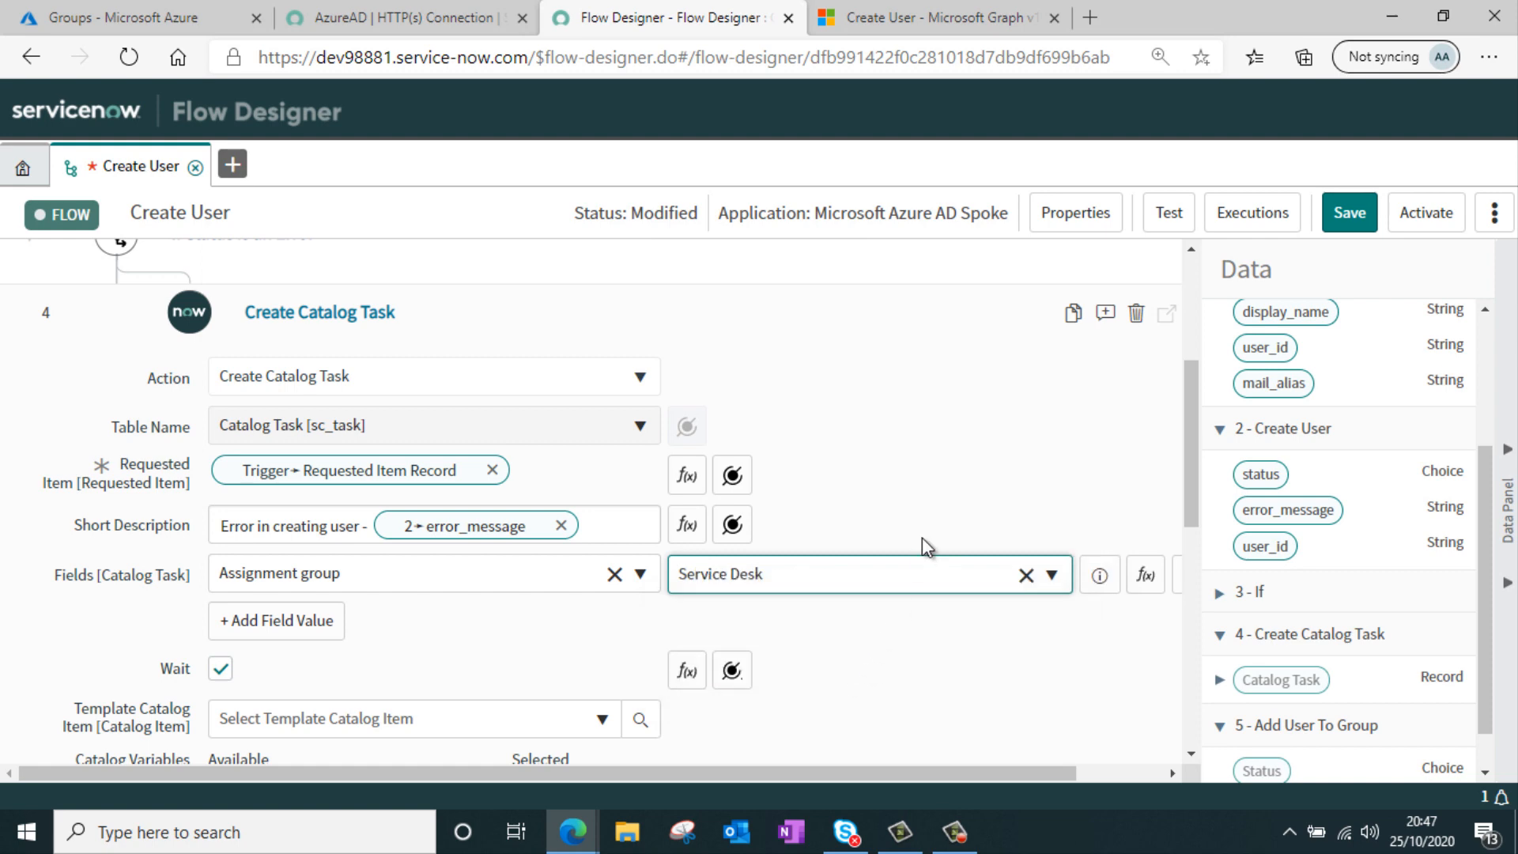
pyautogui.scroll(-8, 948, 458)
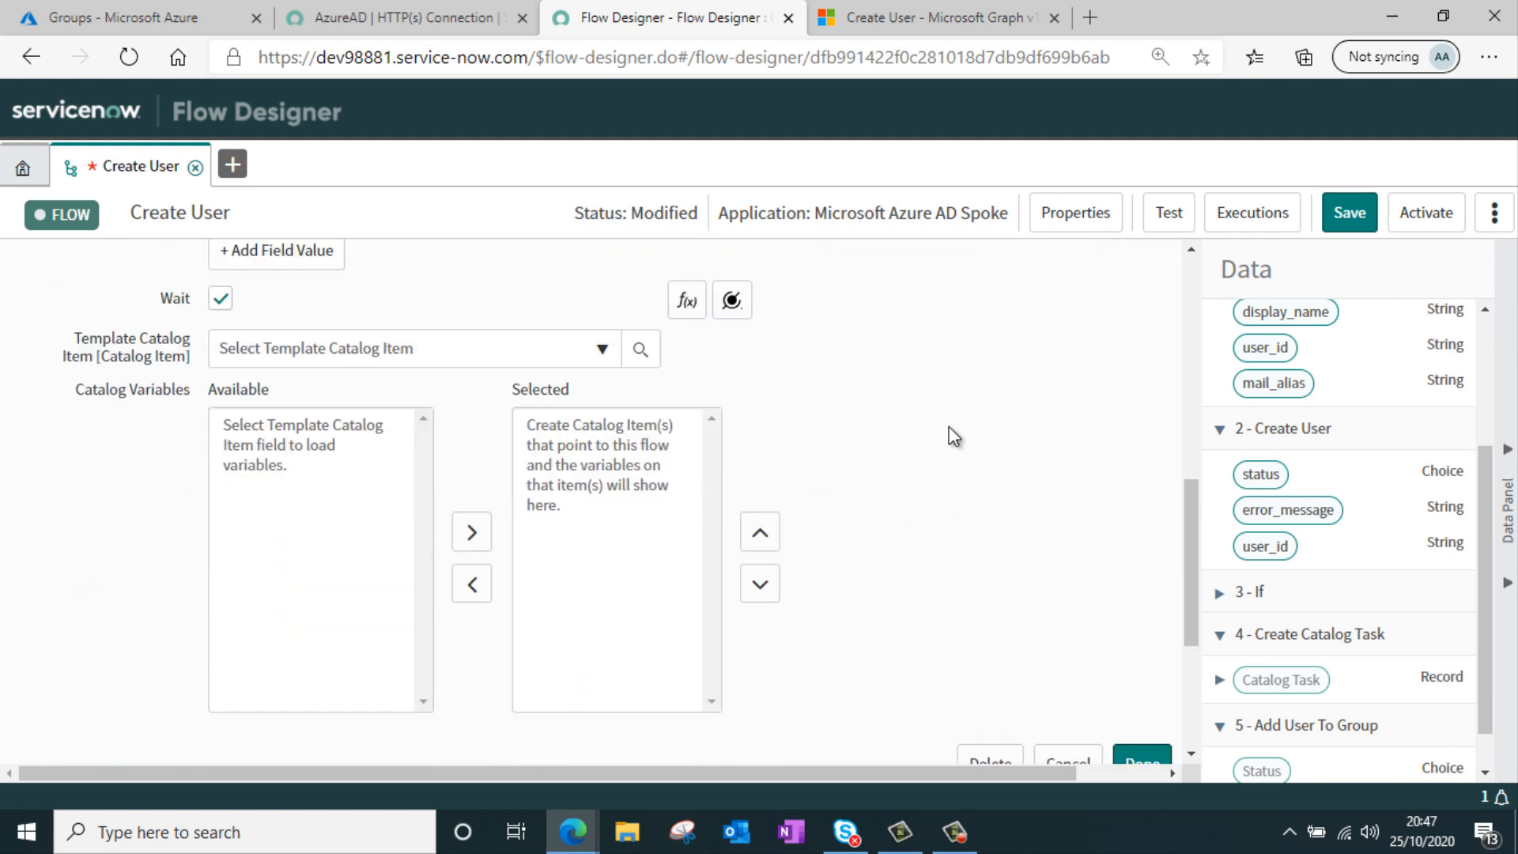
pyautogui.click(1142, 468)
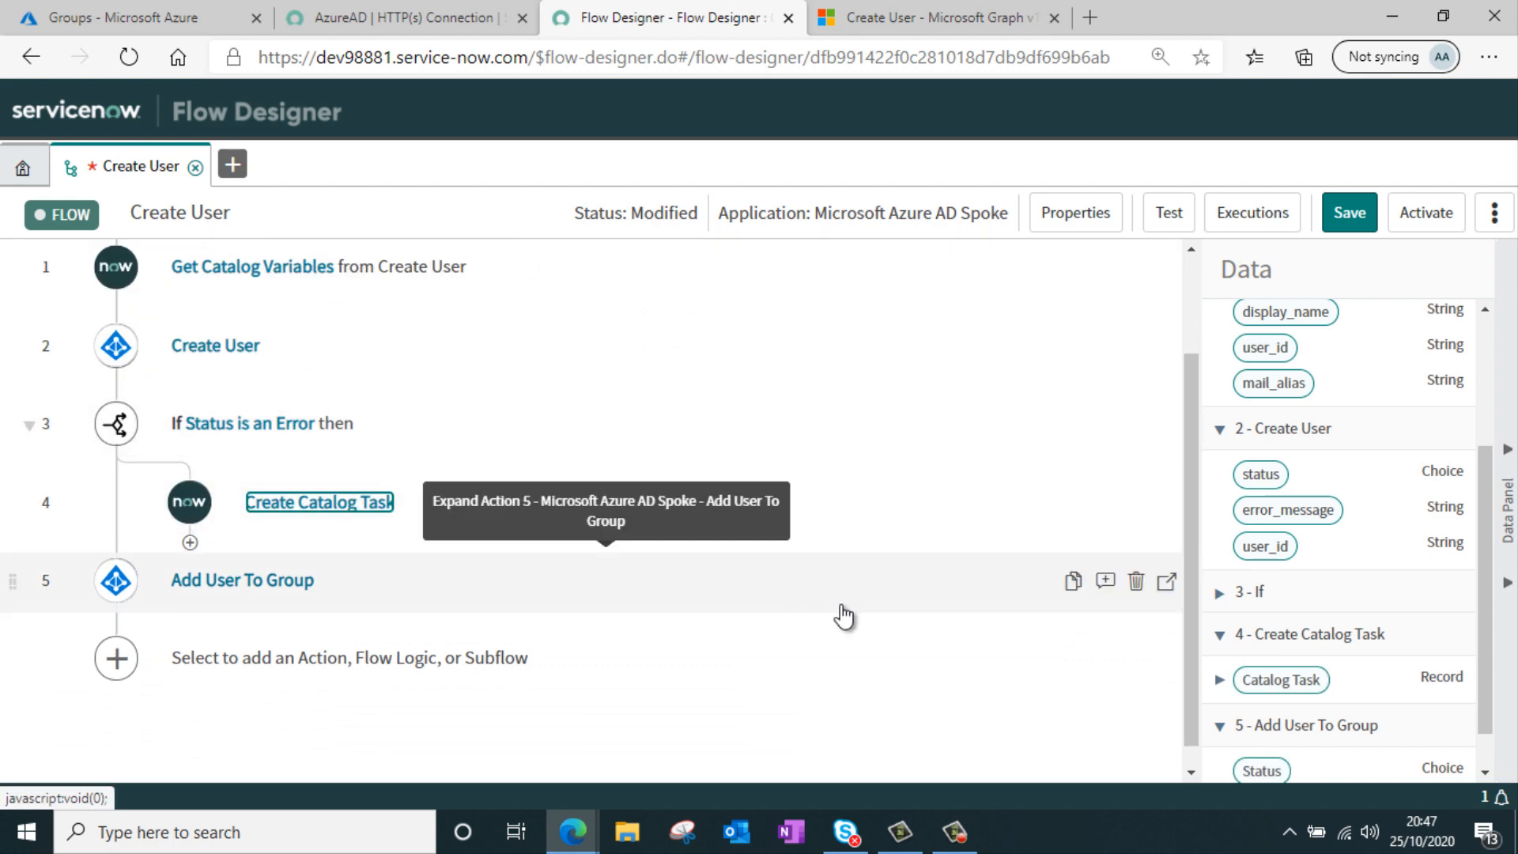
# Save and activate the Create User flow
pyautogui.scroll(2, 845, 617)
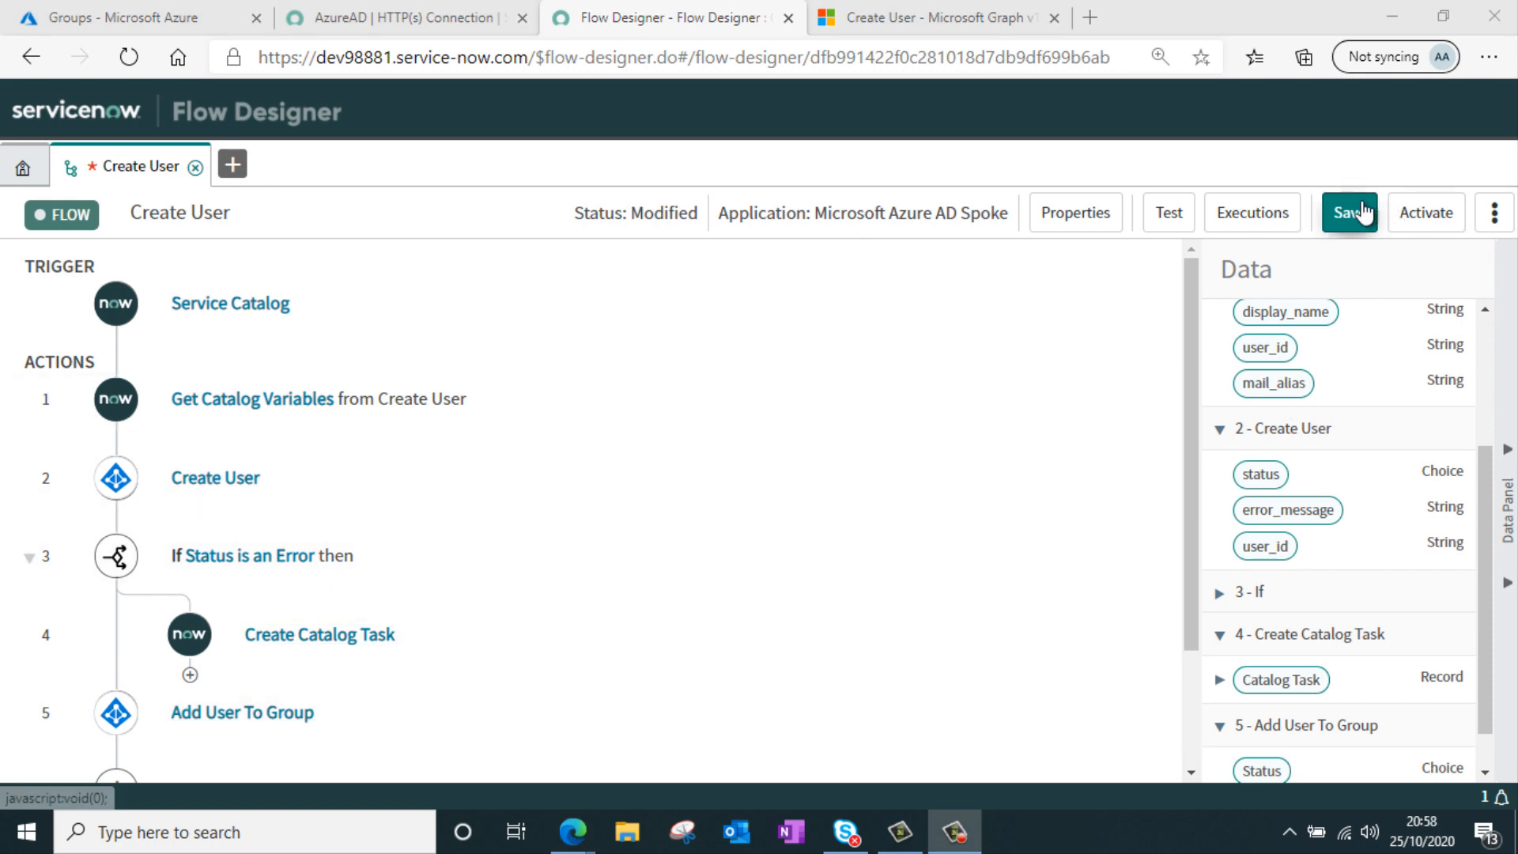
pyautogui.click(1359, 210)
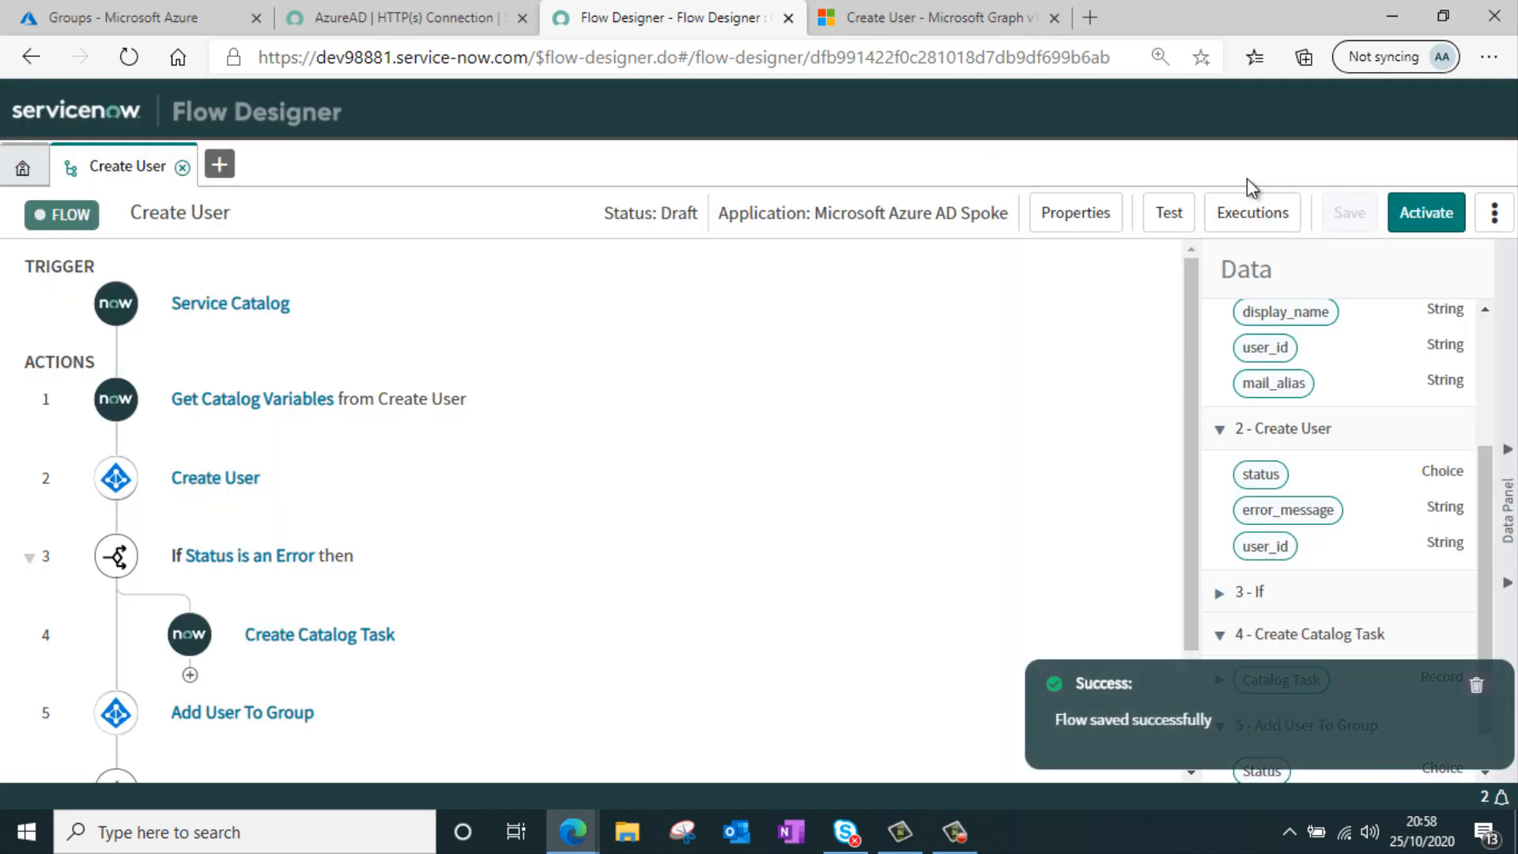
pyautogui.click(1421, 208)
pyautogui.click(917, 328)
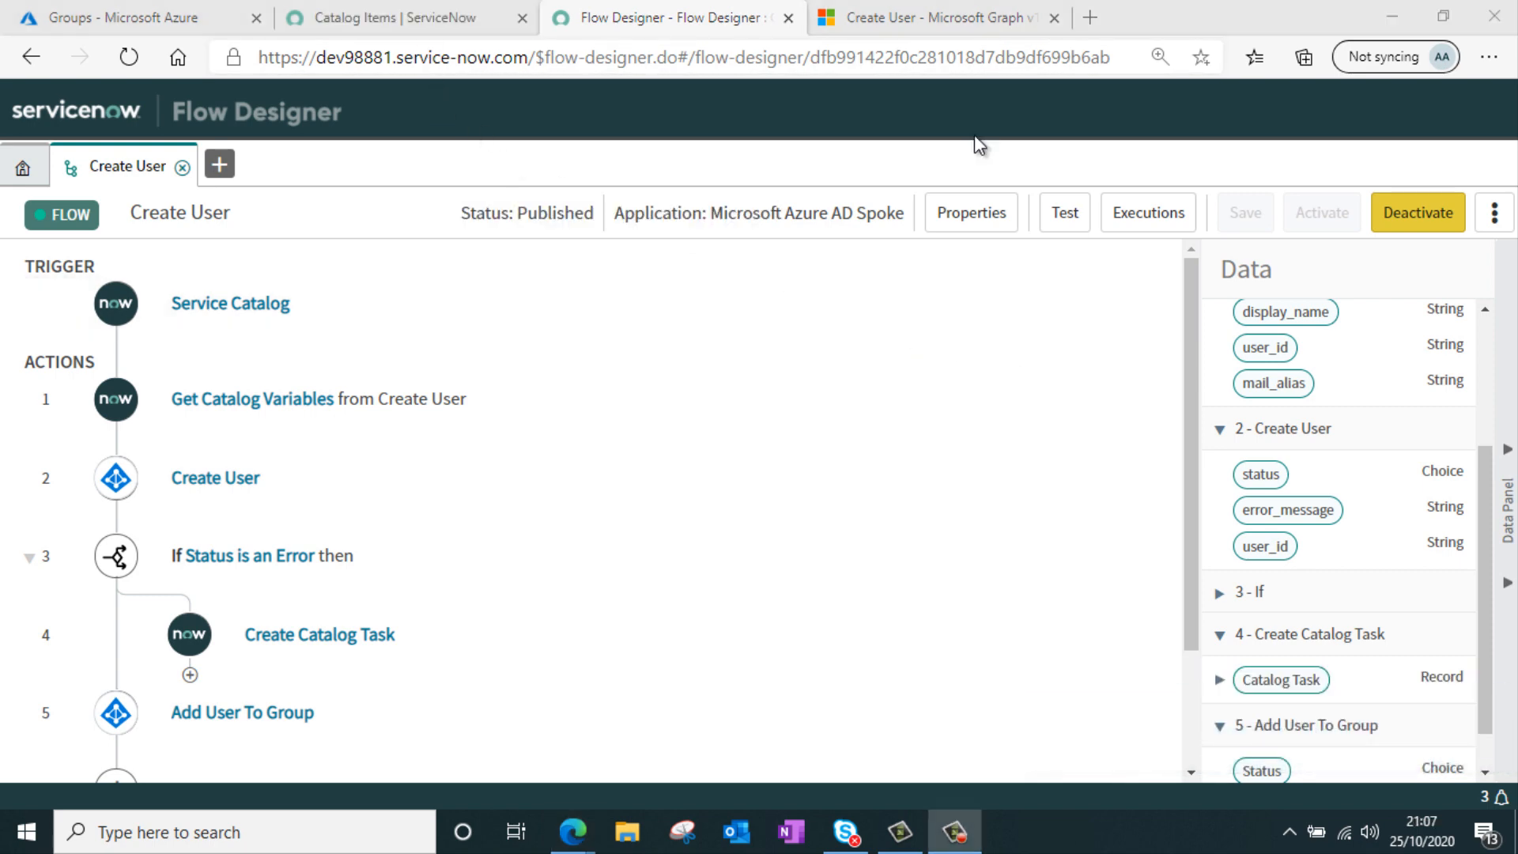
# Open the Create User catalog item record in a new tab
pyautogui.click(364, 18)
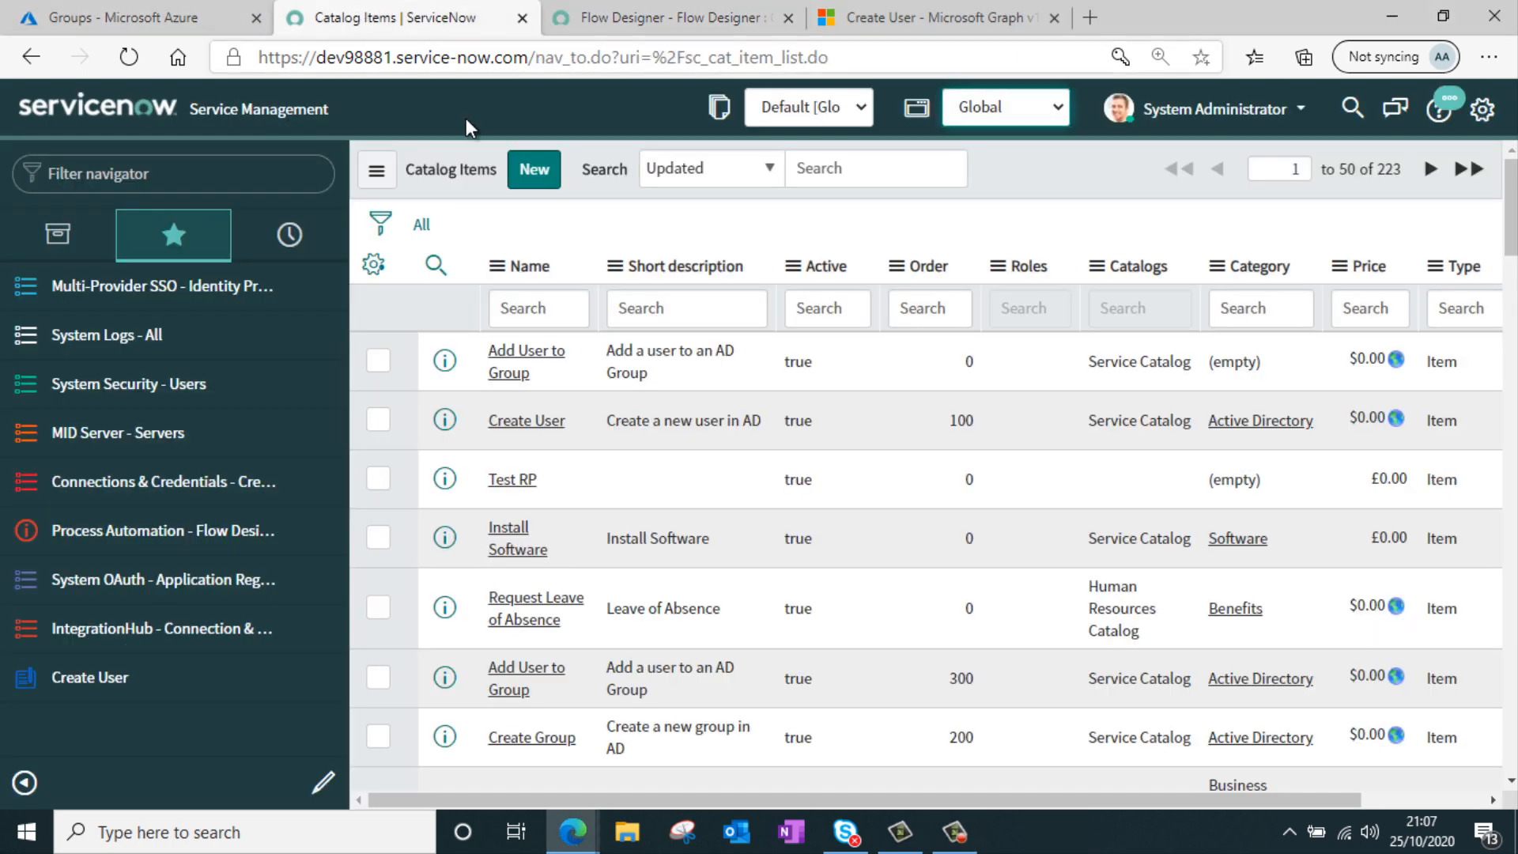
pyautogui.middleClick(133, 674)
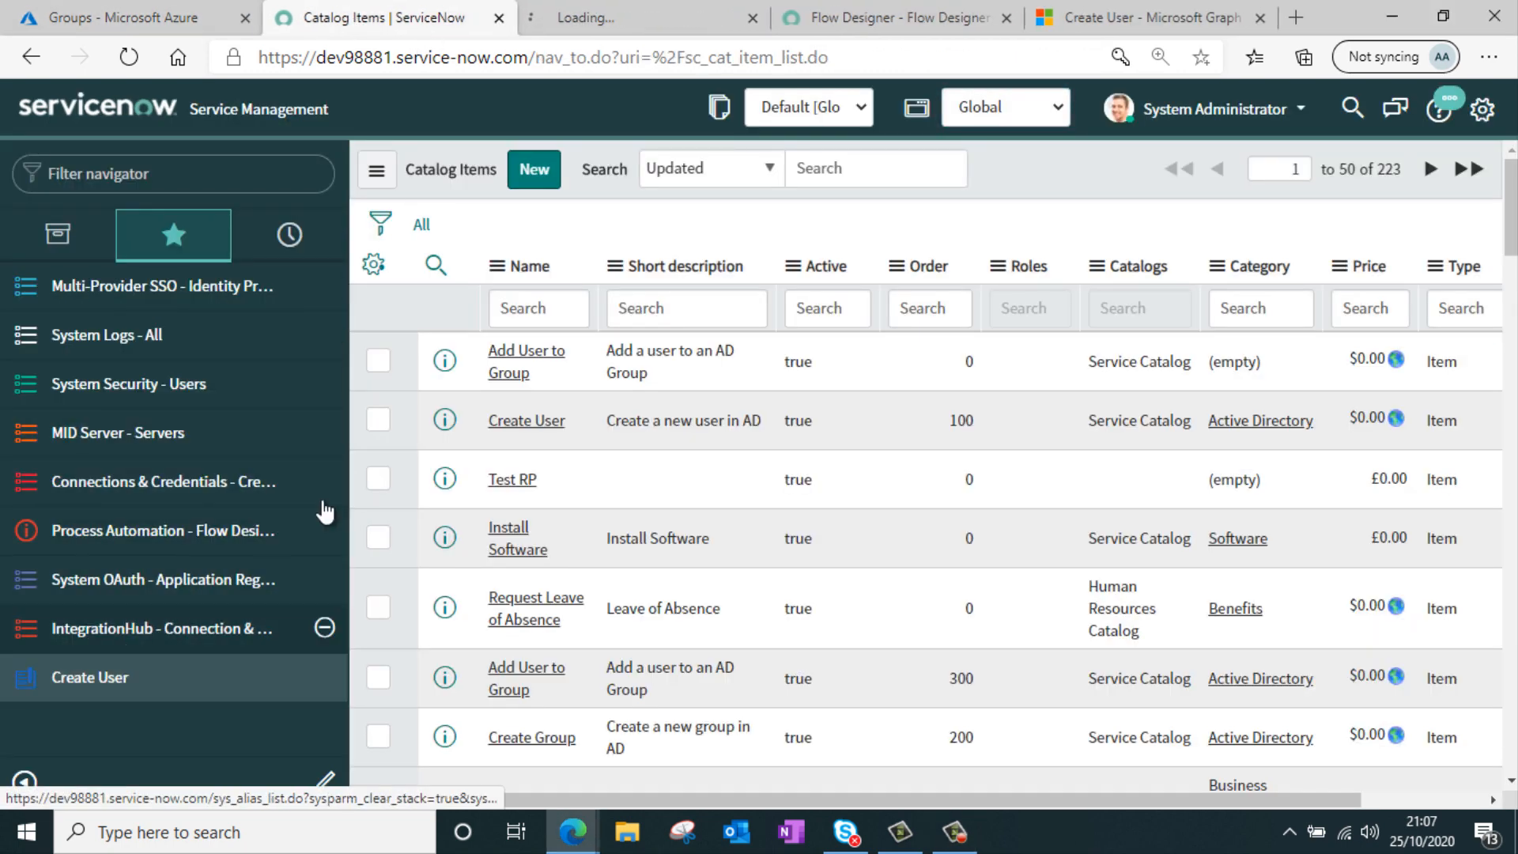
pyautogui.click(623, 20)
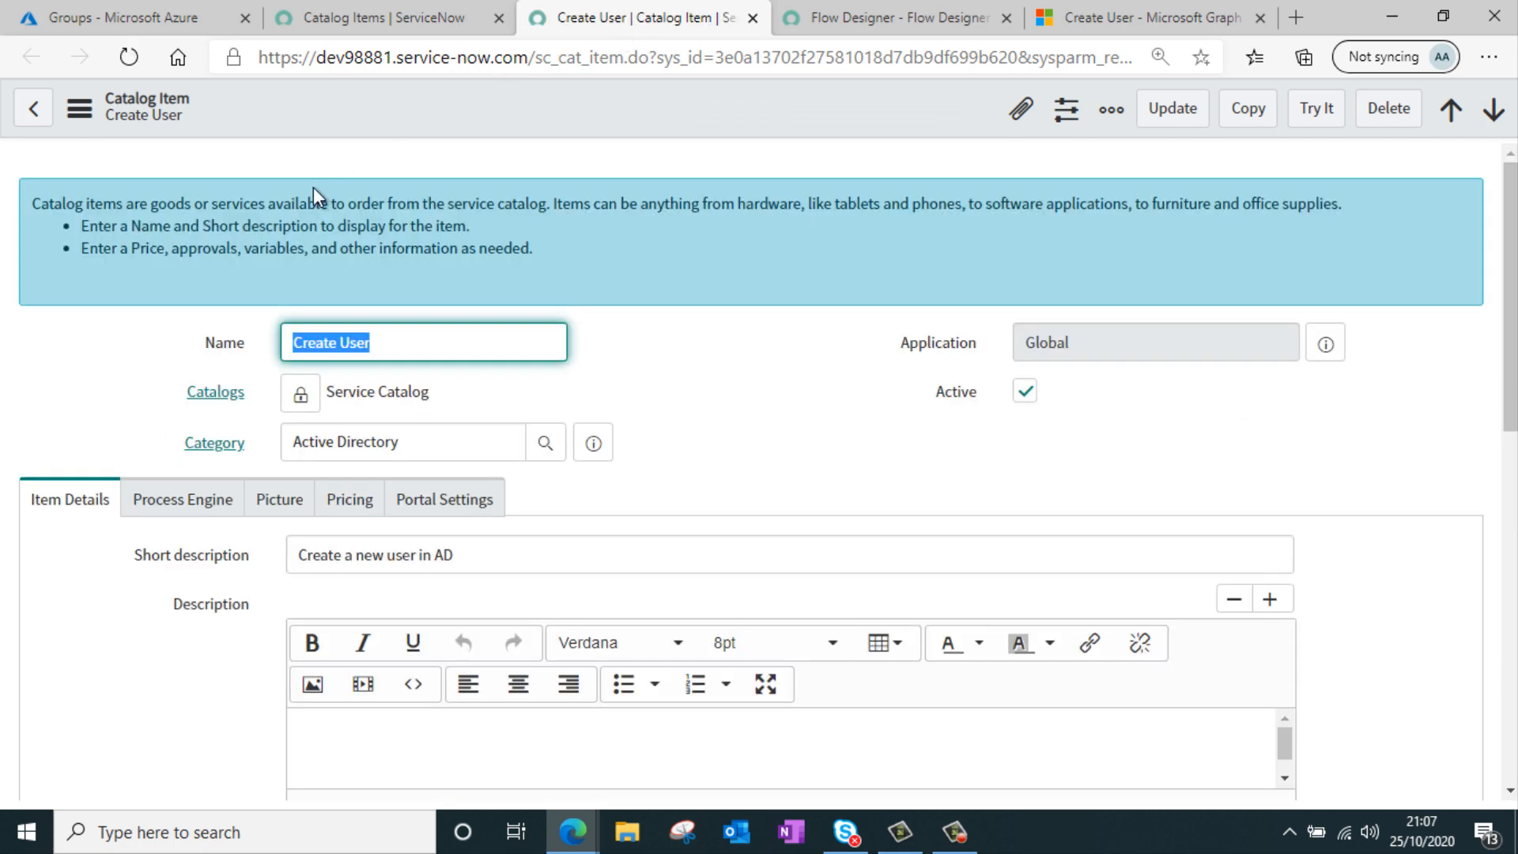
# Set the catalog item's process engine Flow to Create User and save the record
pyautogui.scroll(-3, 313, 187)
pyautogui.click(210, 299)
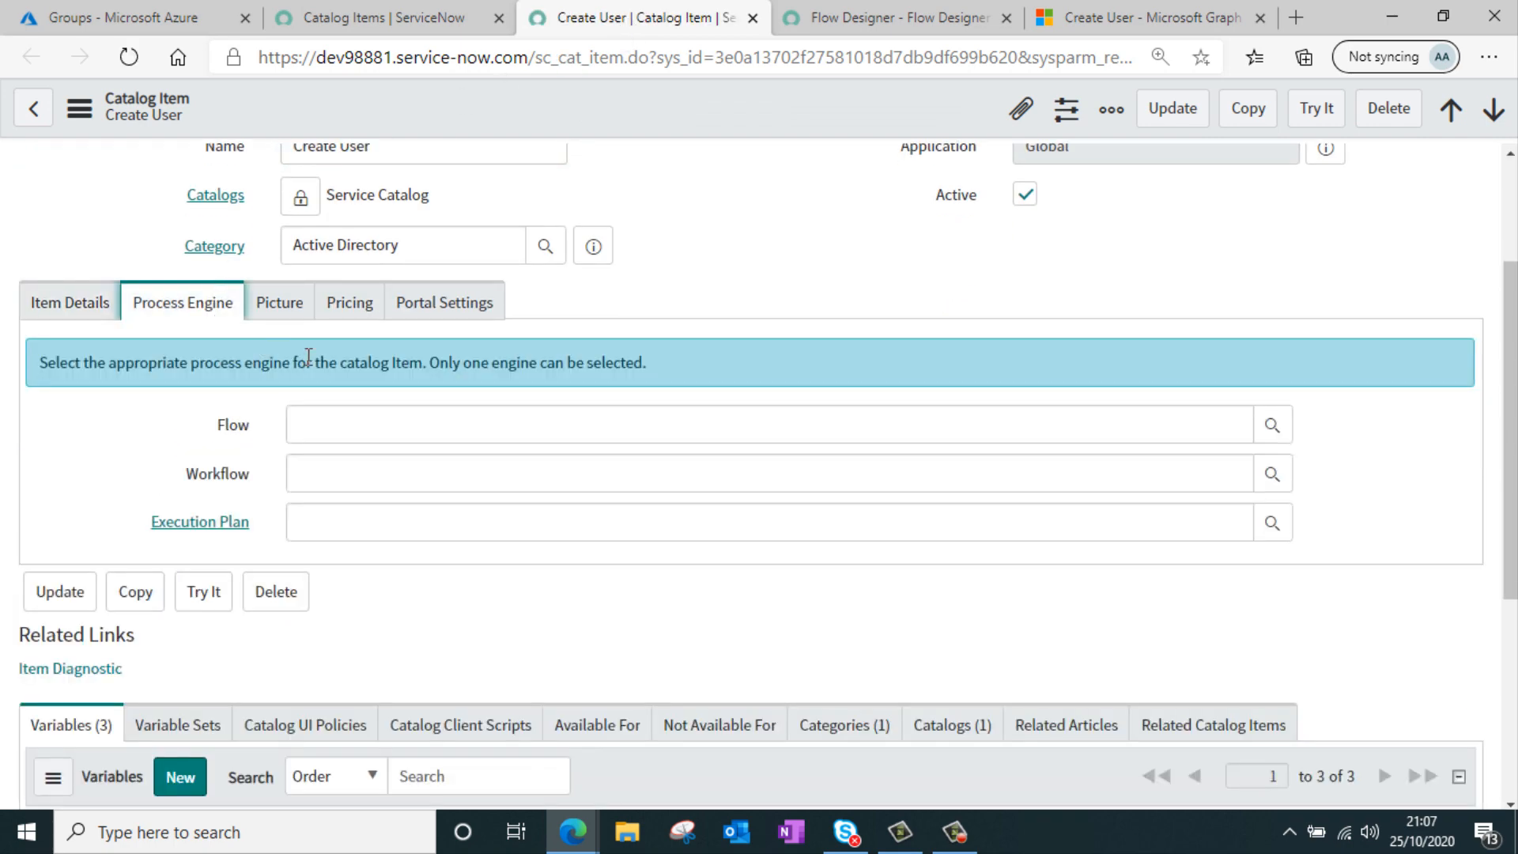
pyautogui.click(344, 417)
pyautogui.write('*create us')
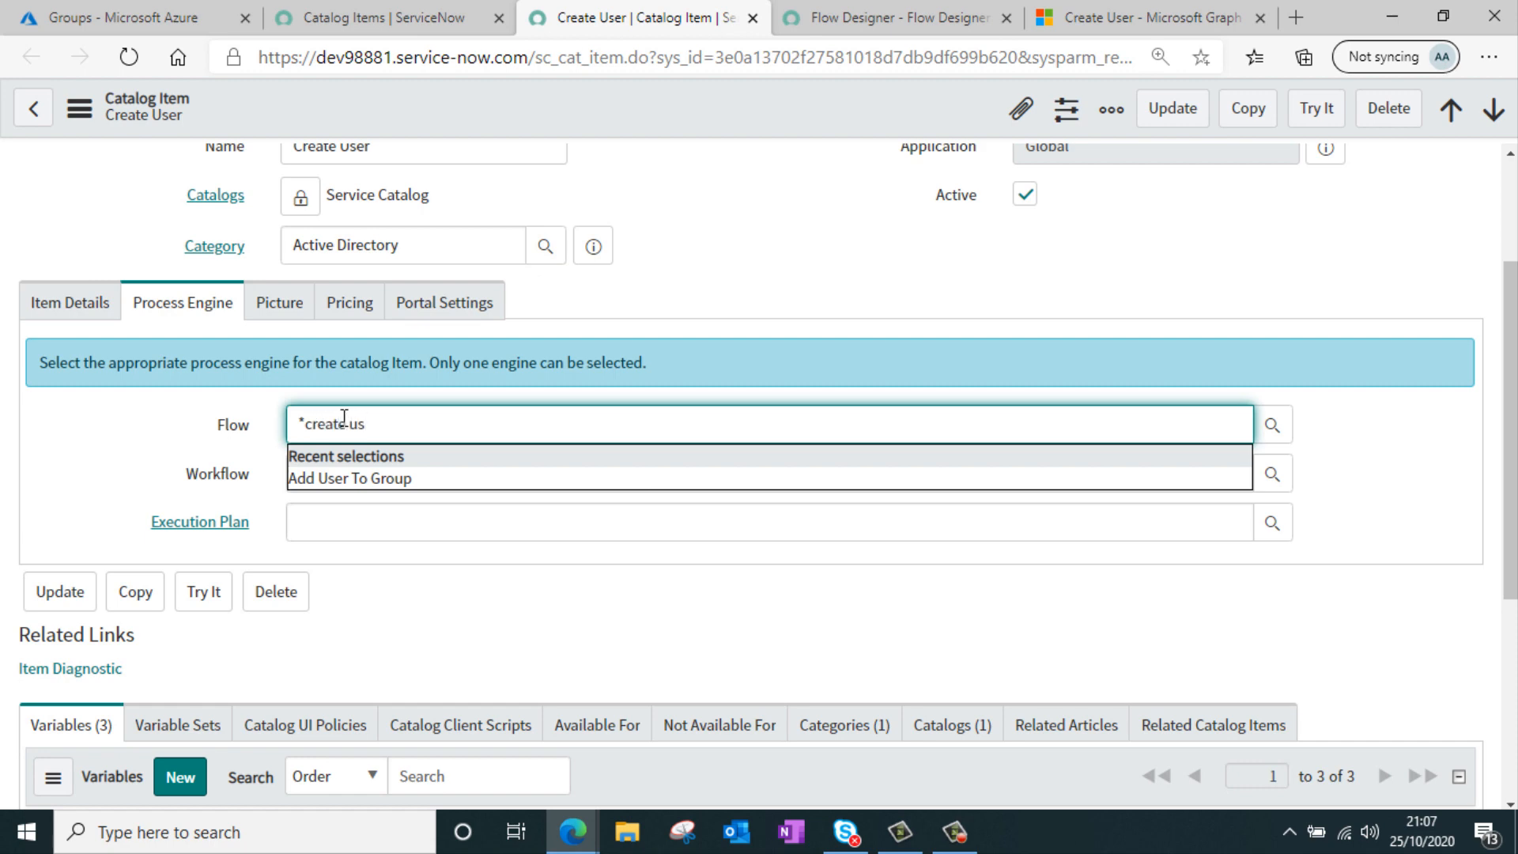
pyautogui.click(362, 460)
pyautogui.rightClick(634, 111)
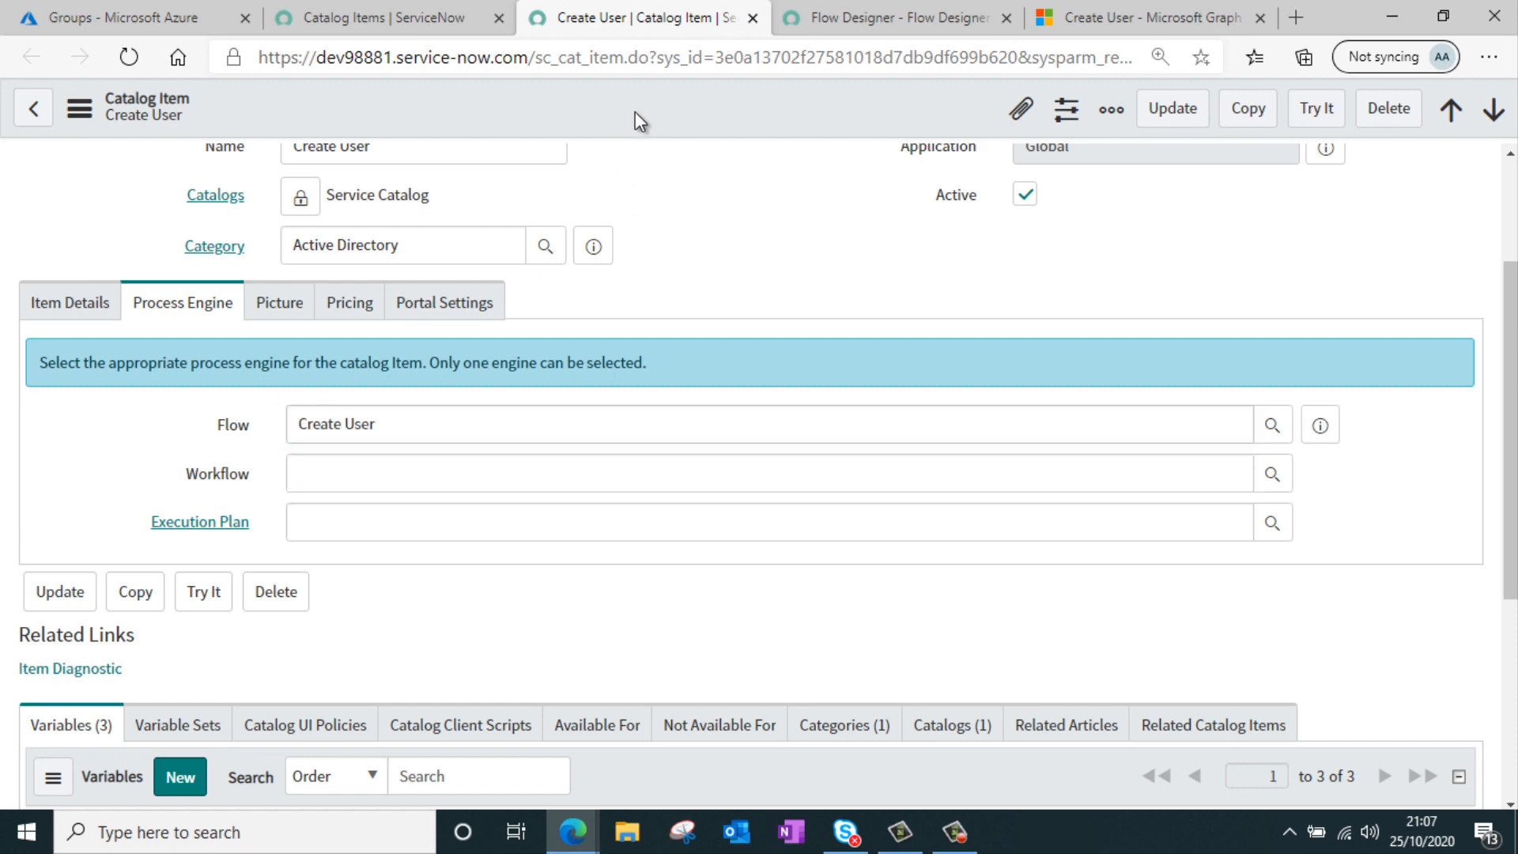
pyautogui.click(654, 127)
# Try the Create User catalog item, entering Test User as Display Name and a test User ID
pyautogui.scroll(-3, 784, 265)
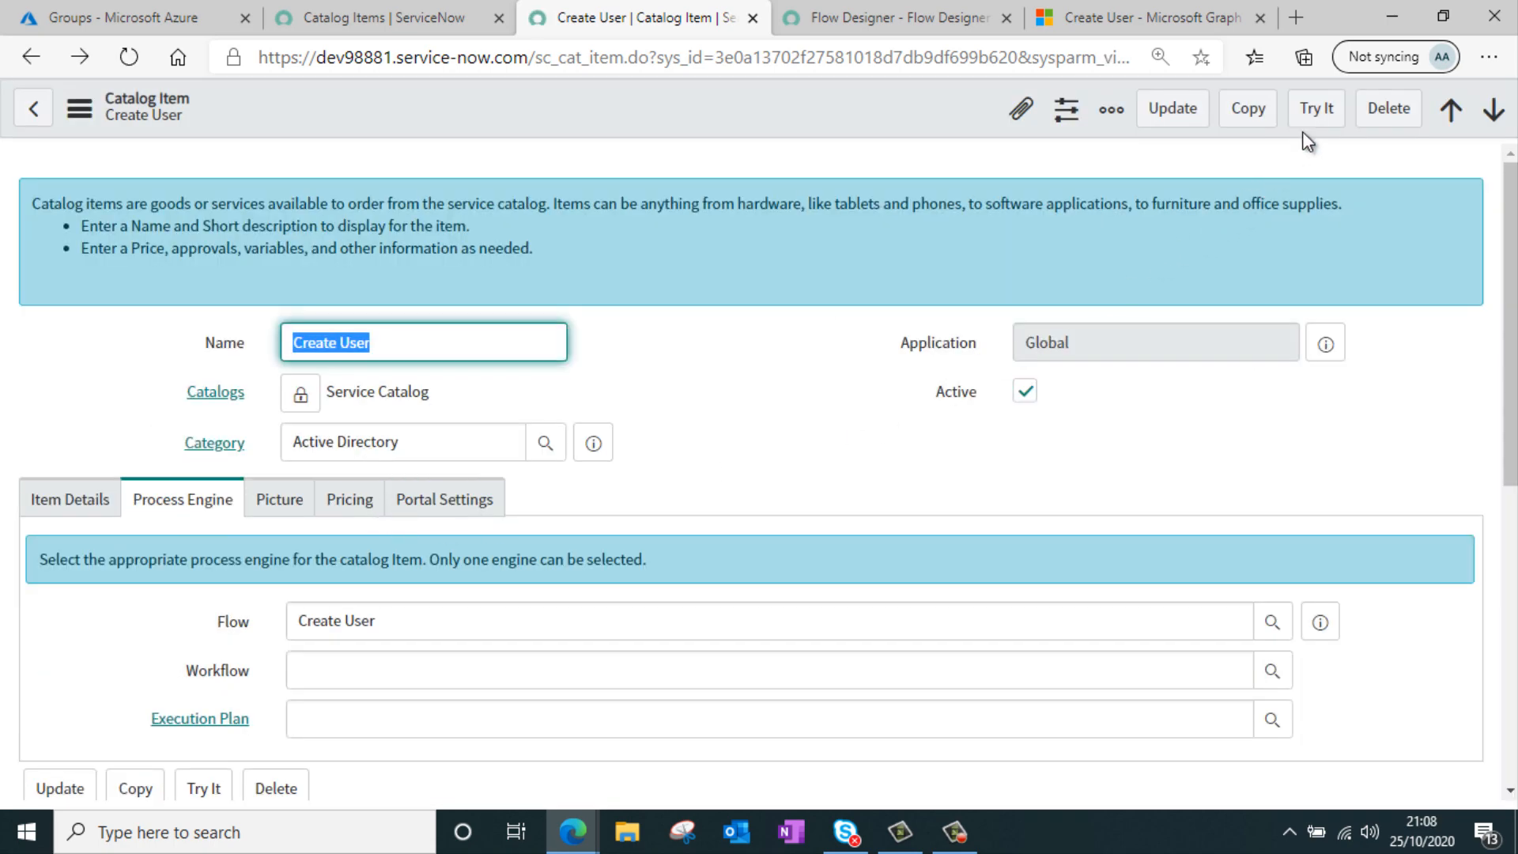
pyautogui.click(1312, 120)
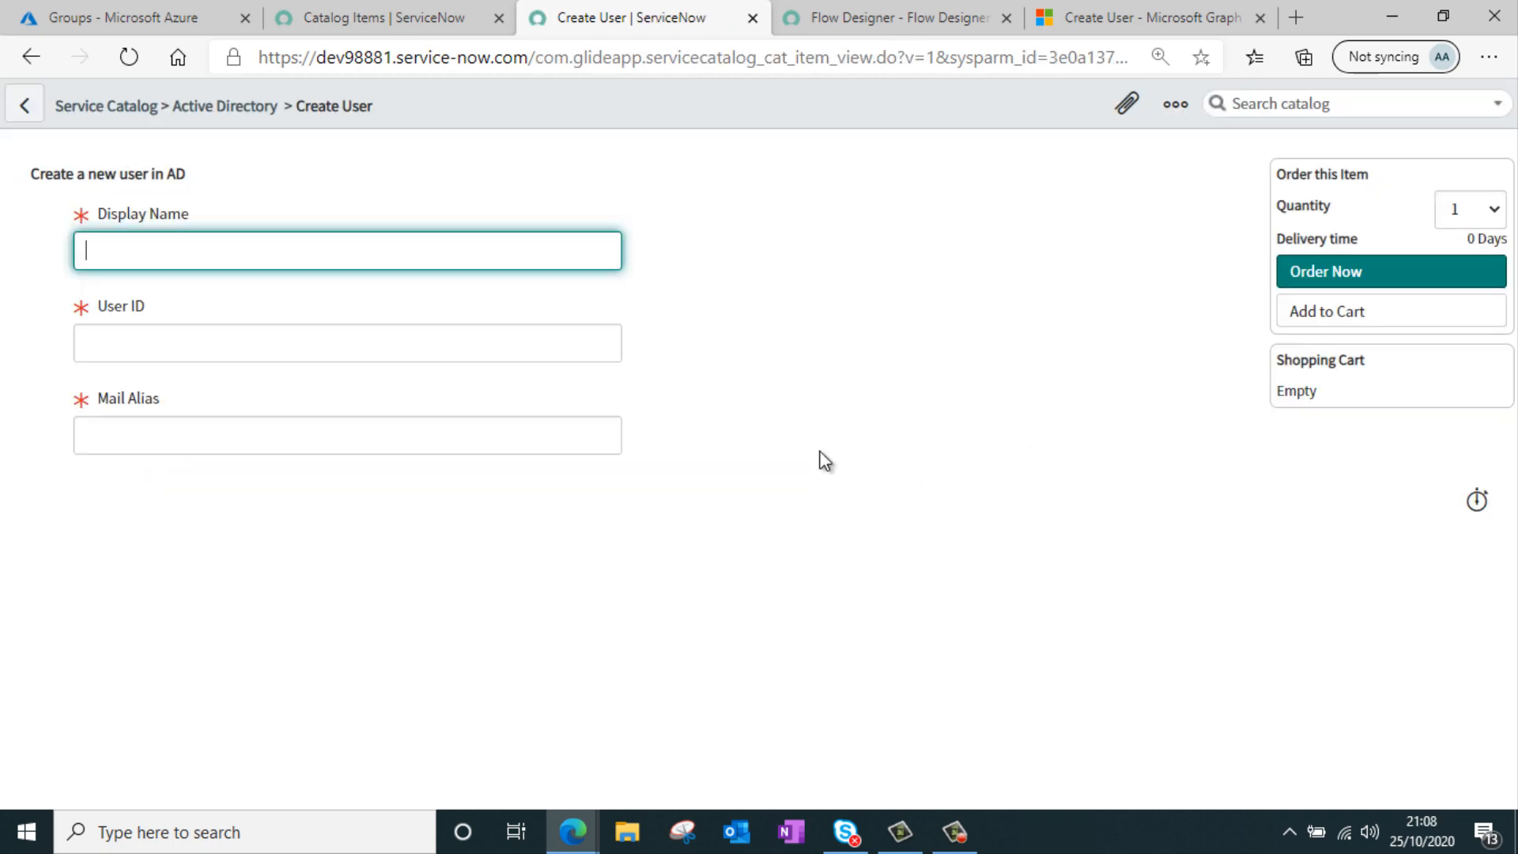
pyautogui.click(589, 343)
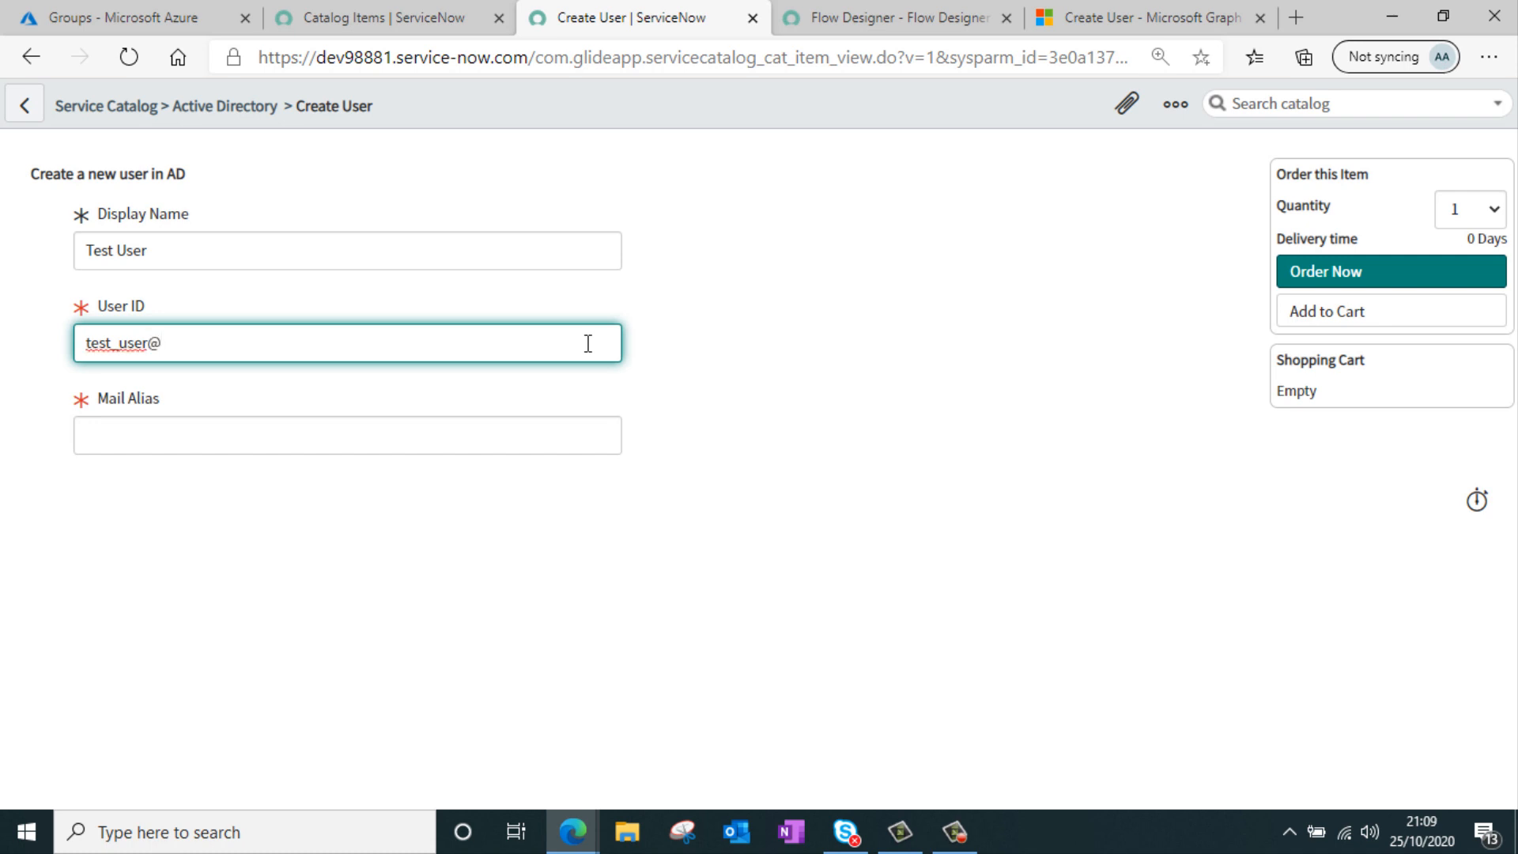
# Switch to the Azure portal and open the Default Directory's users list
pyautogui.click(152, 19)
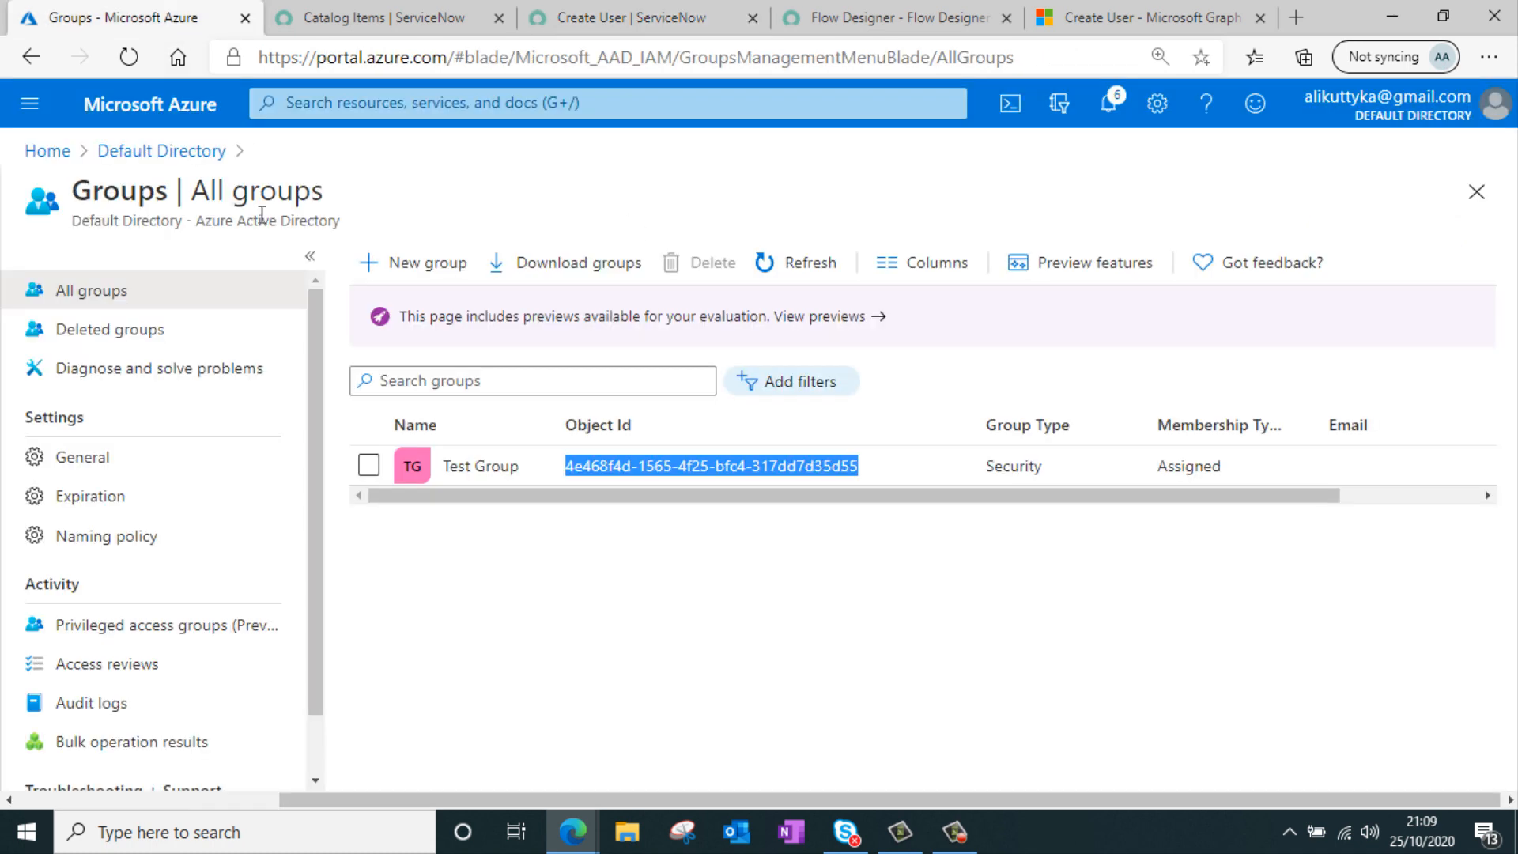
pyautogui.click(154, 152)
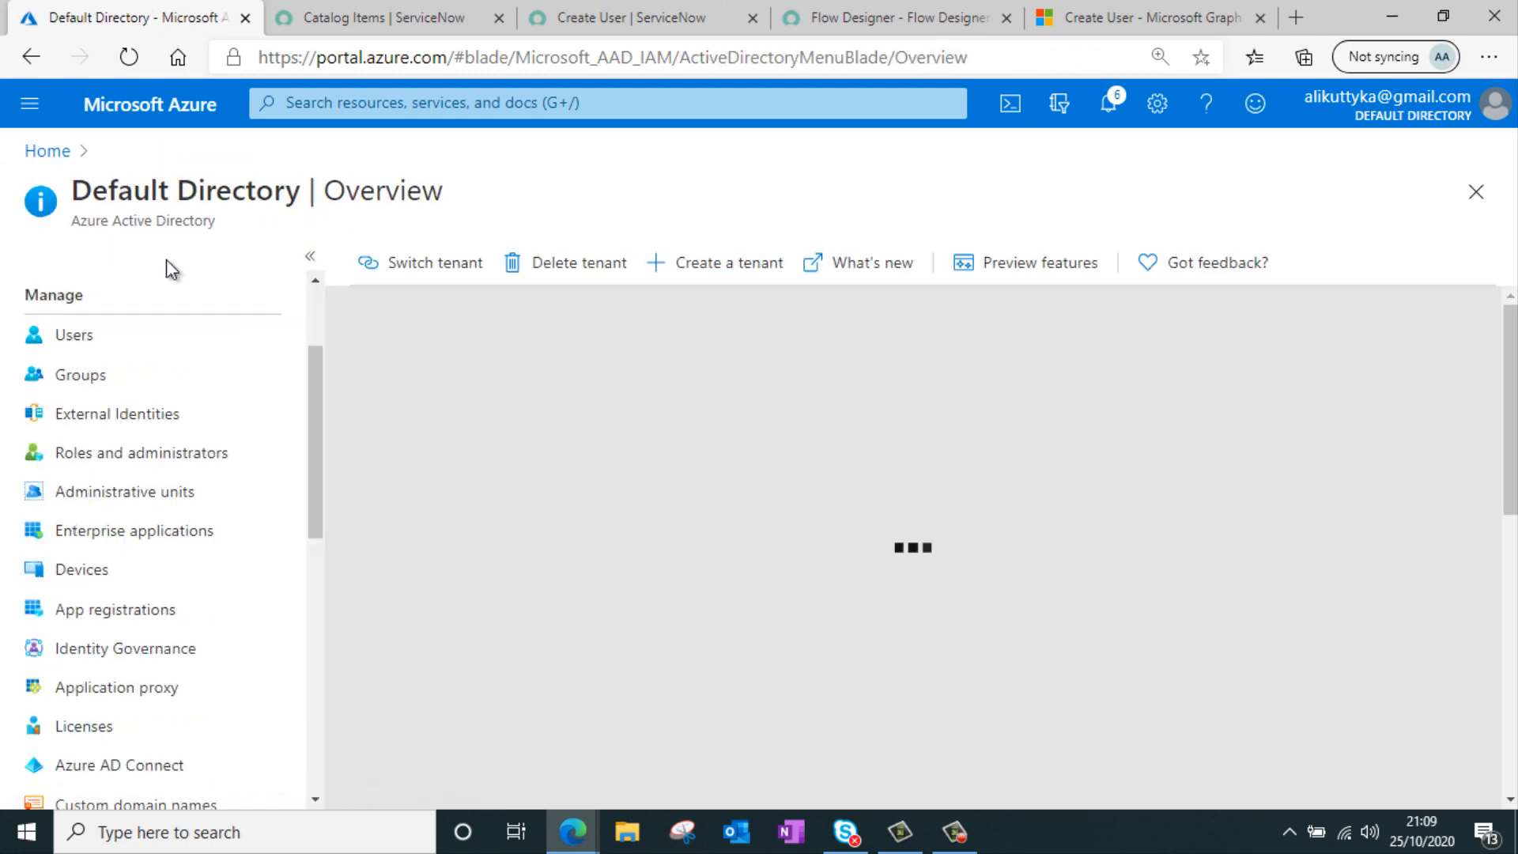
pyautogui.click(93, 339)
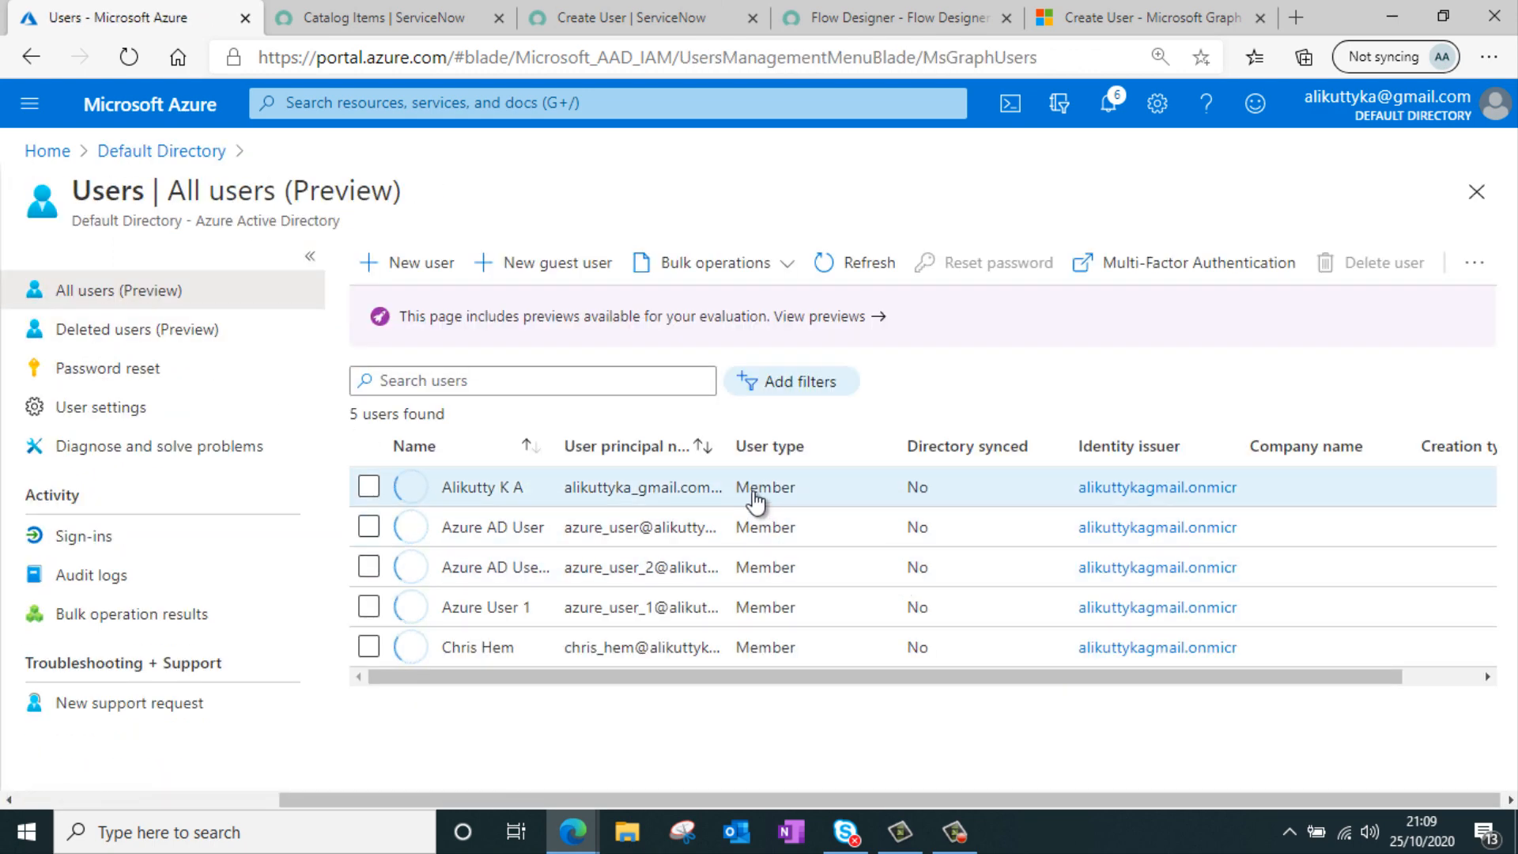
# Copy the tenant domain part of a user principal name from the Azure users list
pyautogui.moveTo(727, 441); pyautogui.dragTo(1041, 457)
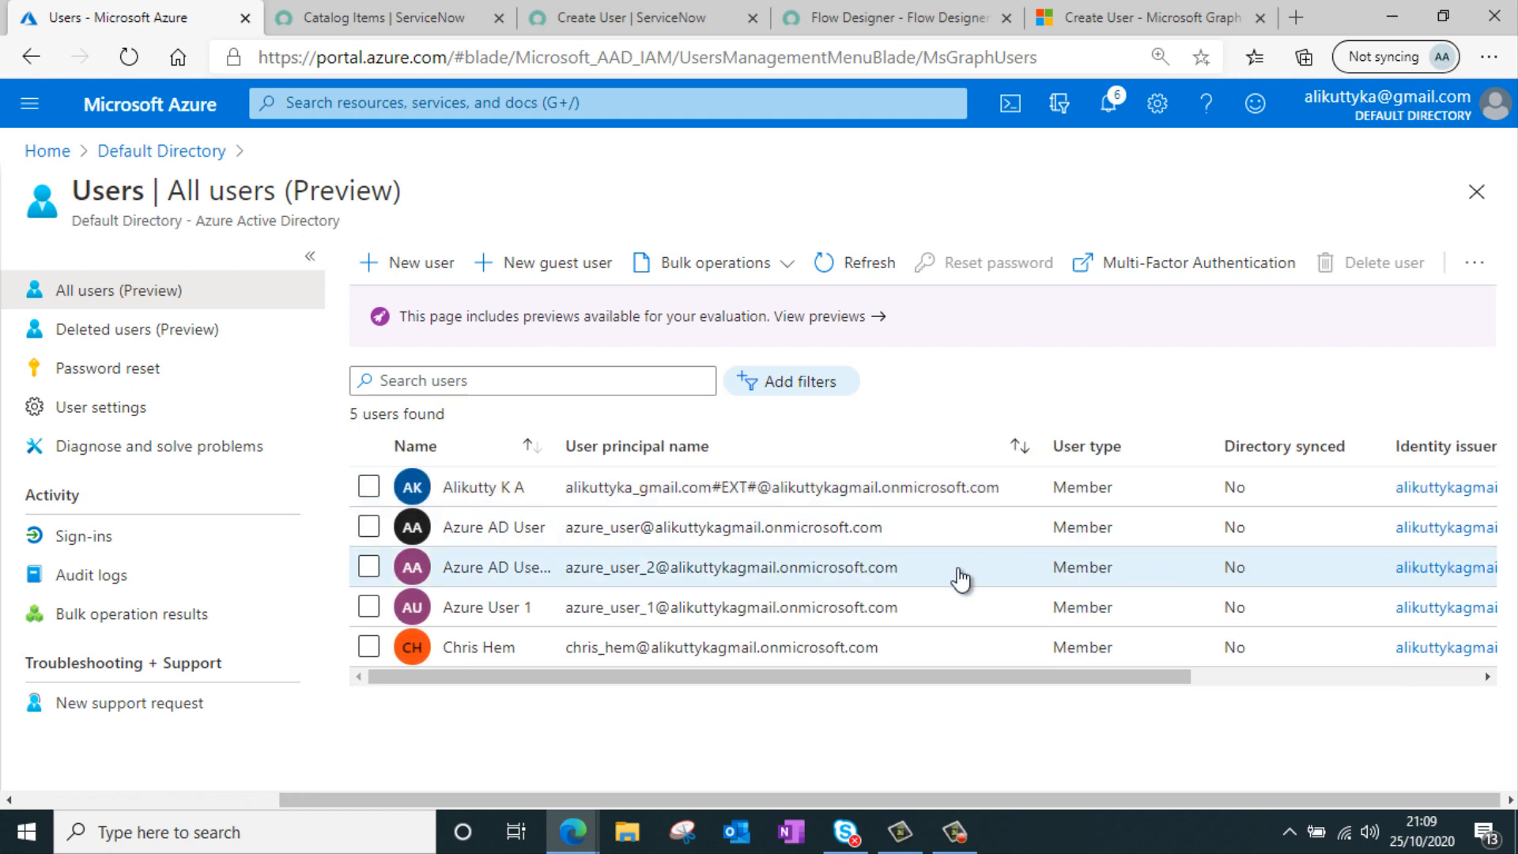
pyautogui.moveTo(961, 578); pyautogui.dragTo(664, 581)
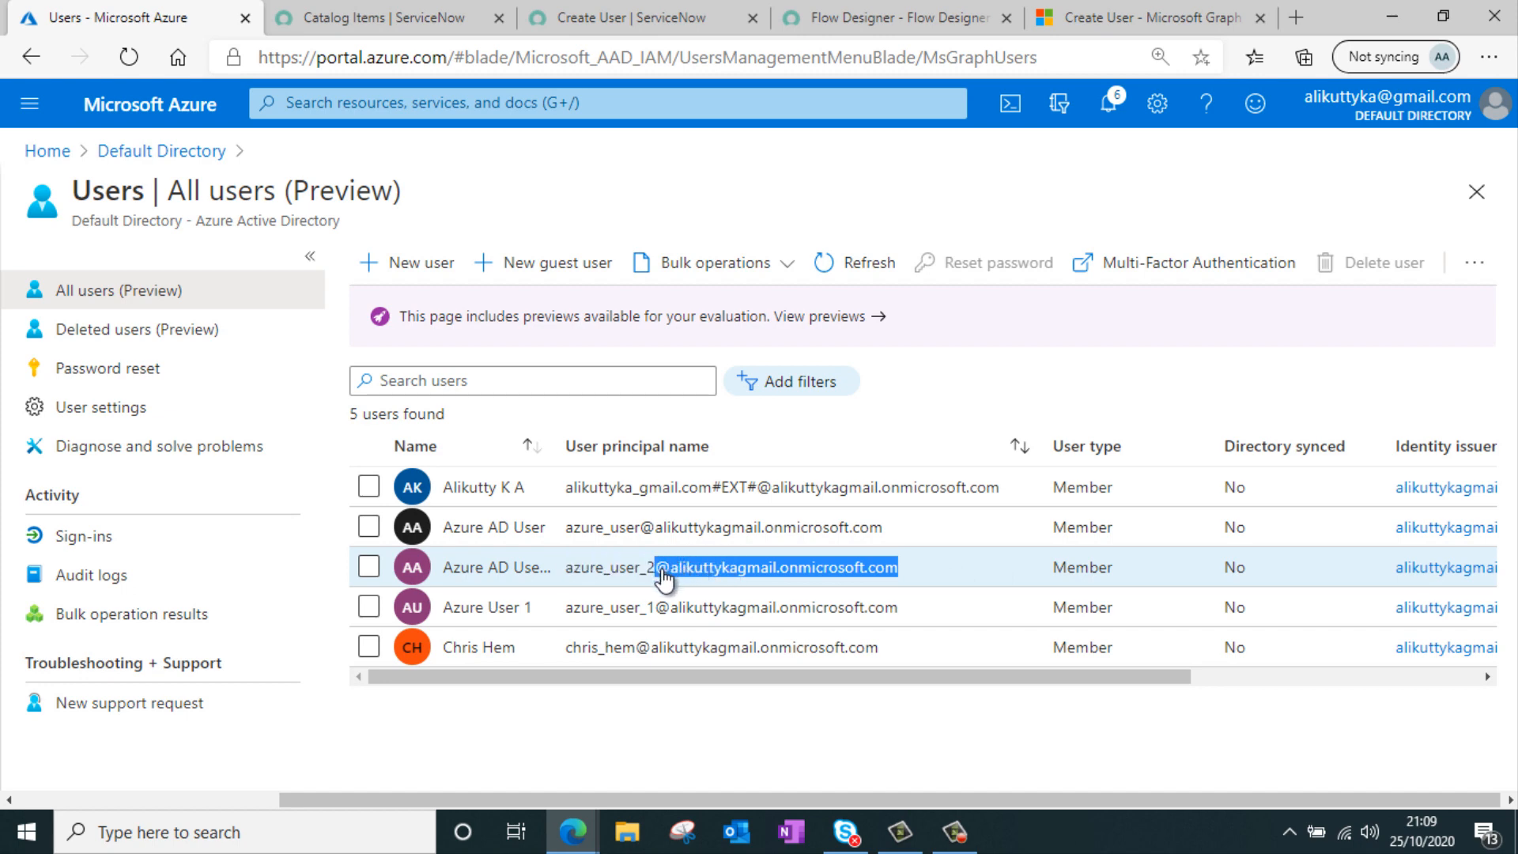
pyautogui.click(886, 581)
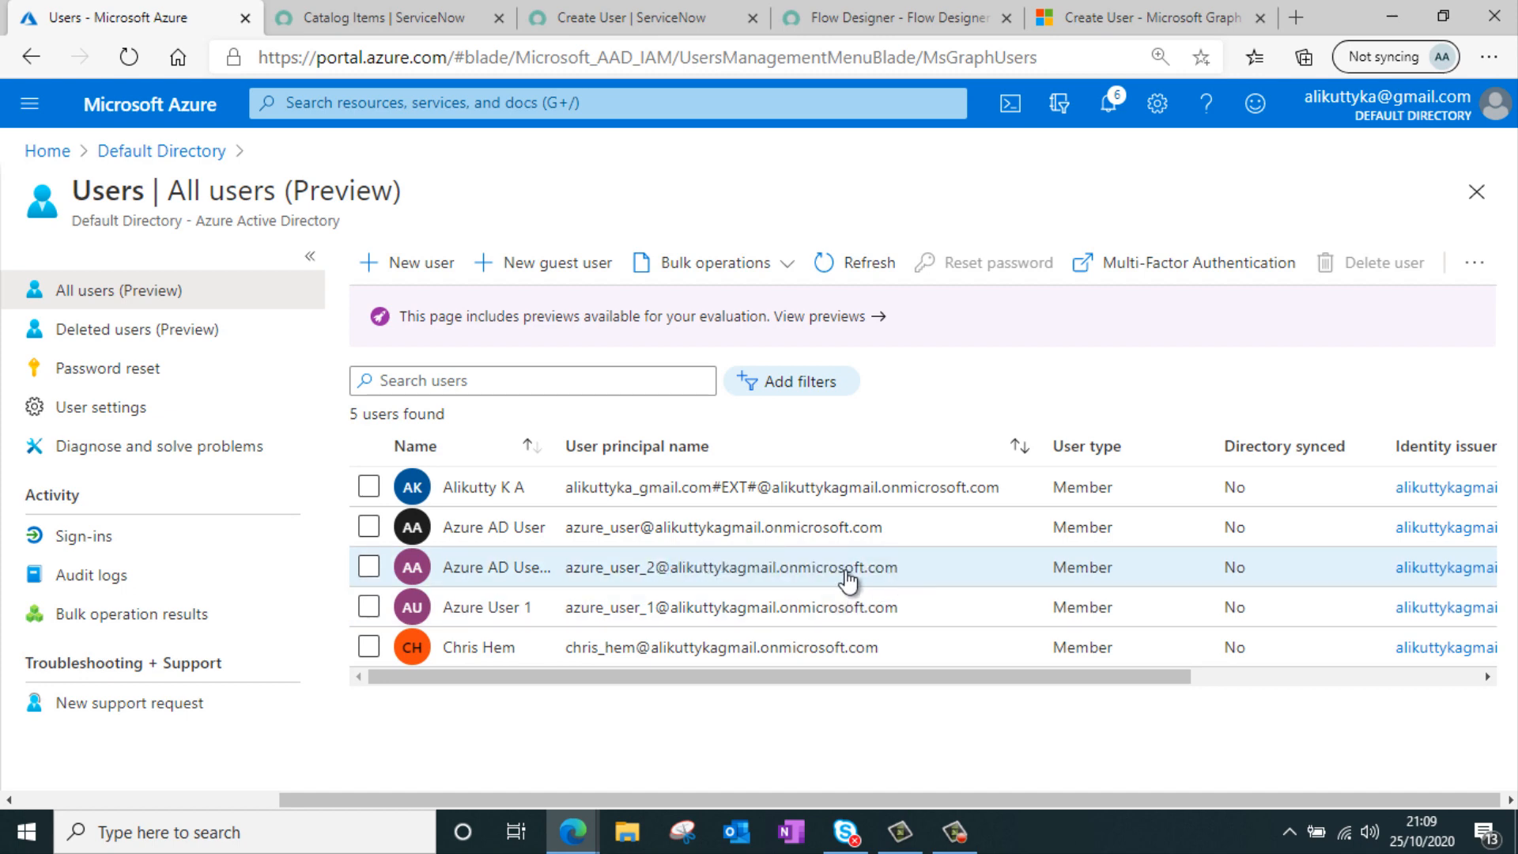
pyautogui.moveTo(899, 571); pyautogui.dragTo(670, 576)
pyautogui.hotkey('ctrl', 'c')
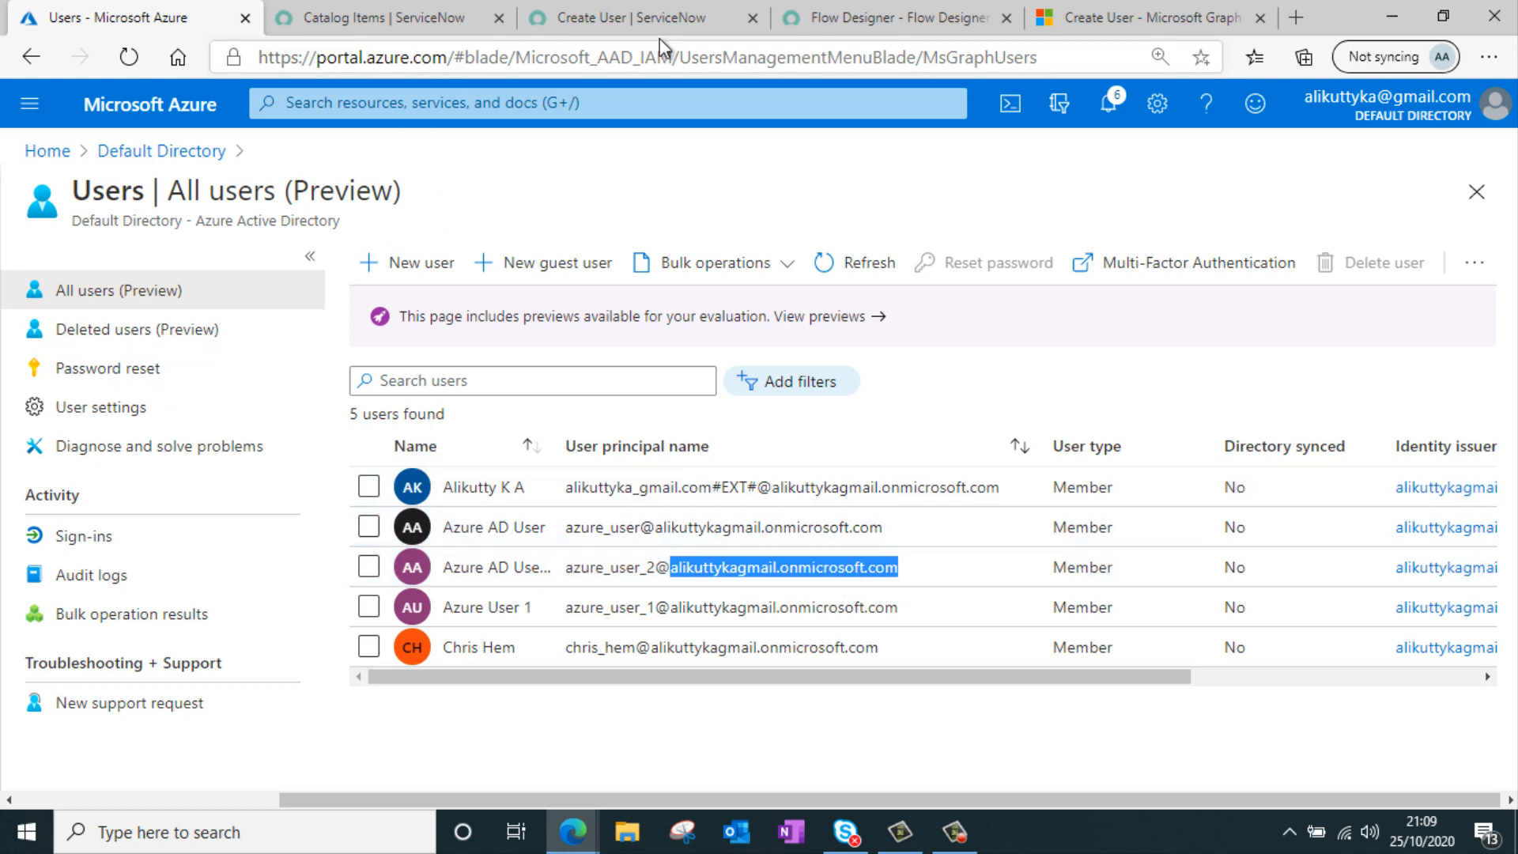
# Complete the User ID with the pasted domain, set Mail Alias to testuser, and order the Create User item
pyautogui.click(405, 18)
pyautogui.click(588, 20)
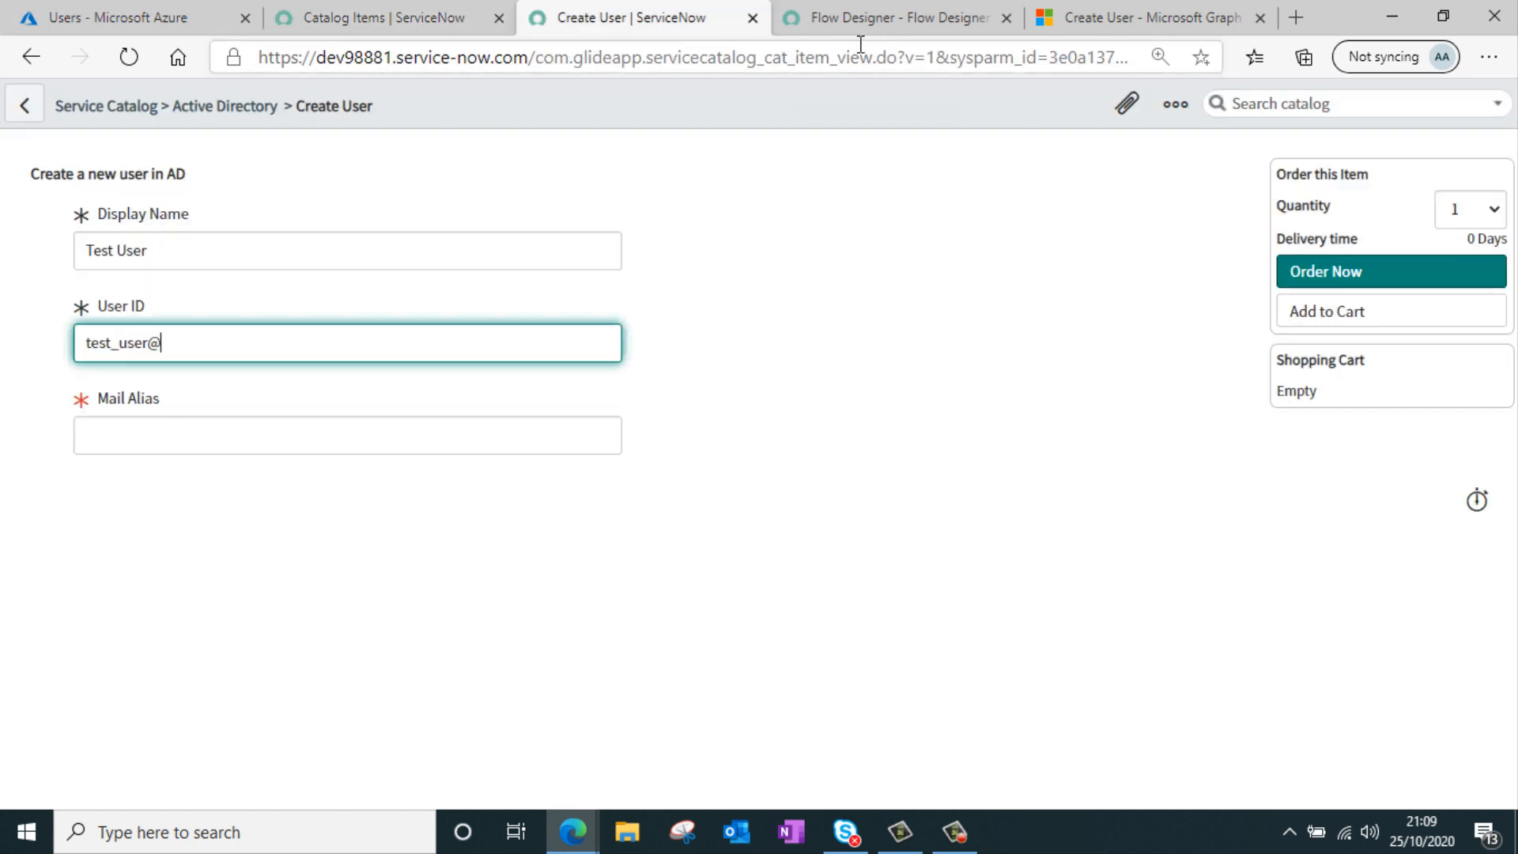
pyautogui.hotkey('ctrl', 'v')
pyautogui.click(197, 427)
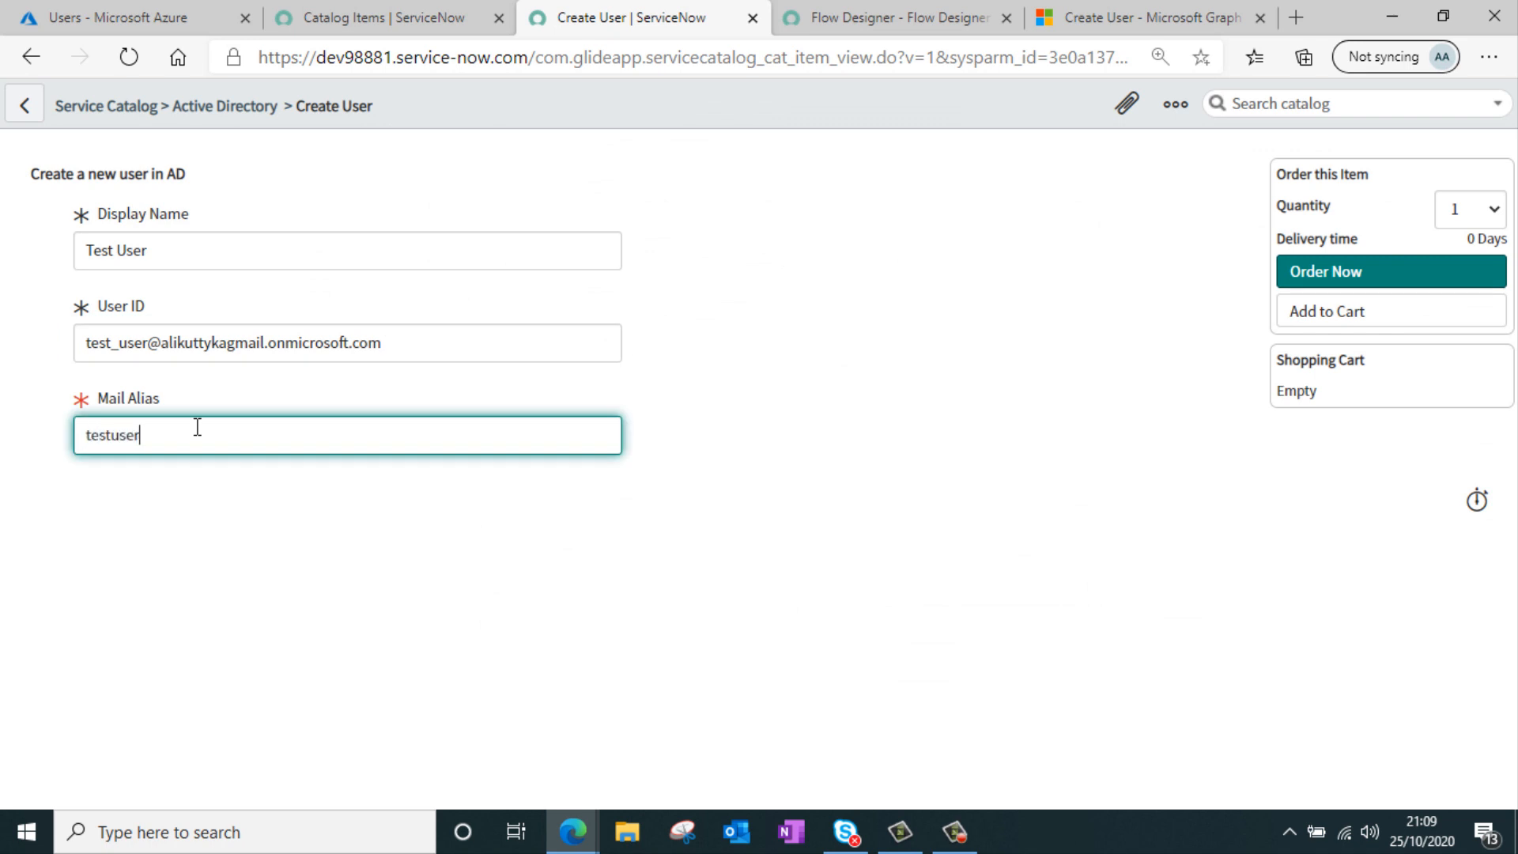
pyautogui.click(1312, 278)
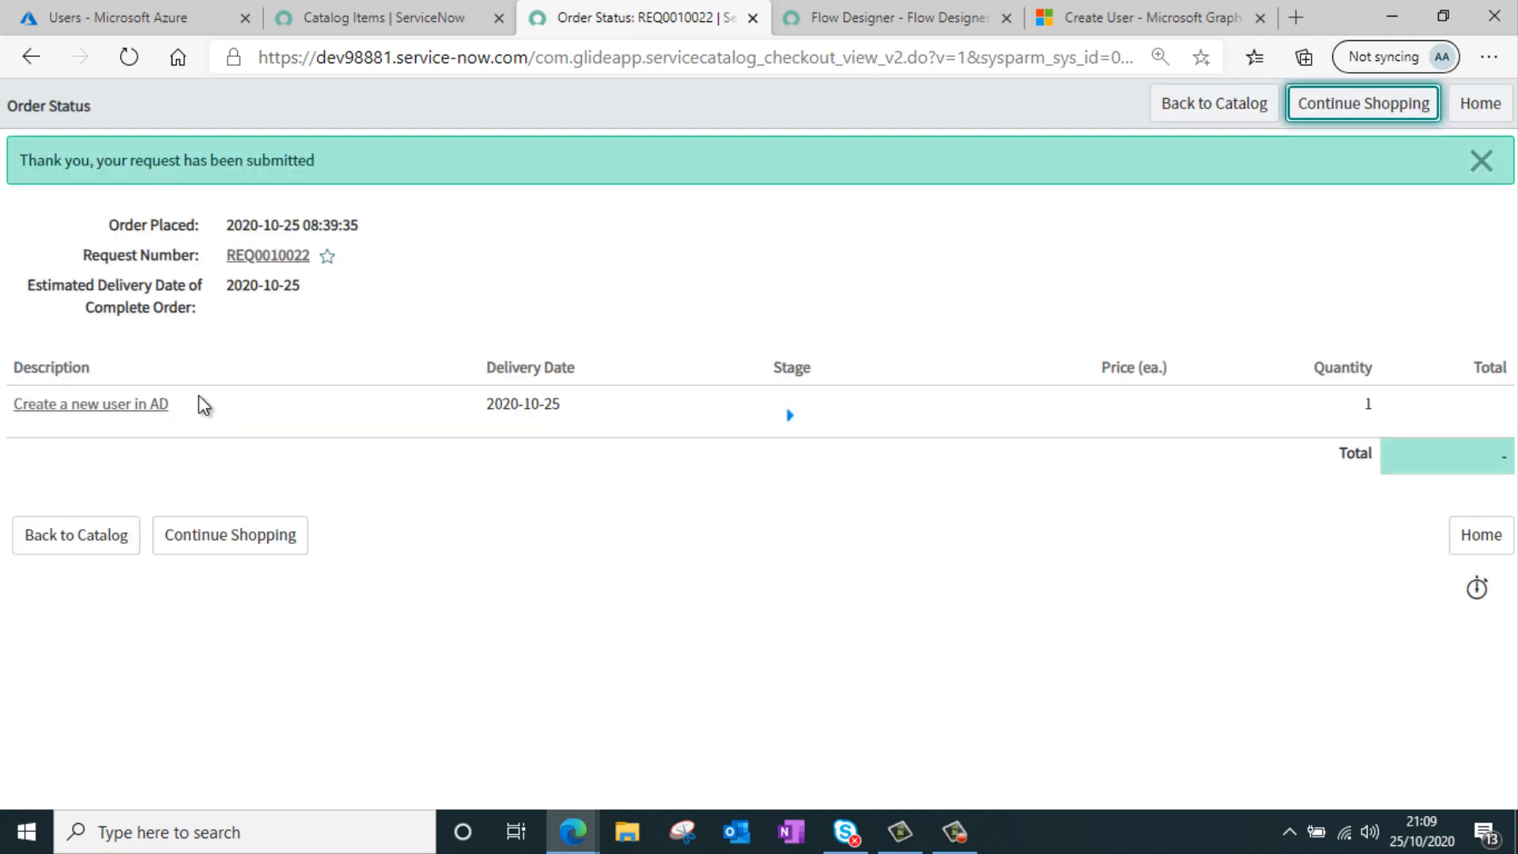
# Open the submitted requested item and go to its flow context
pyautogui.click(144, 409)
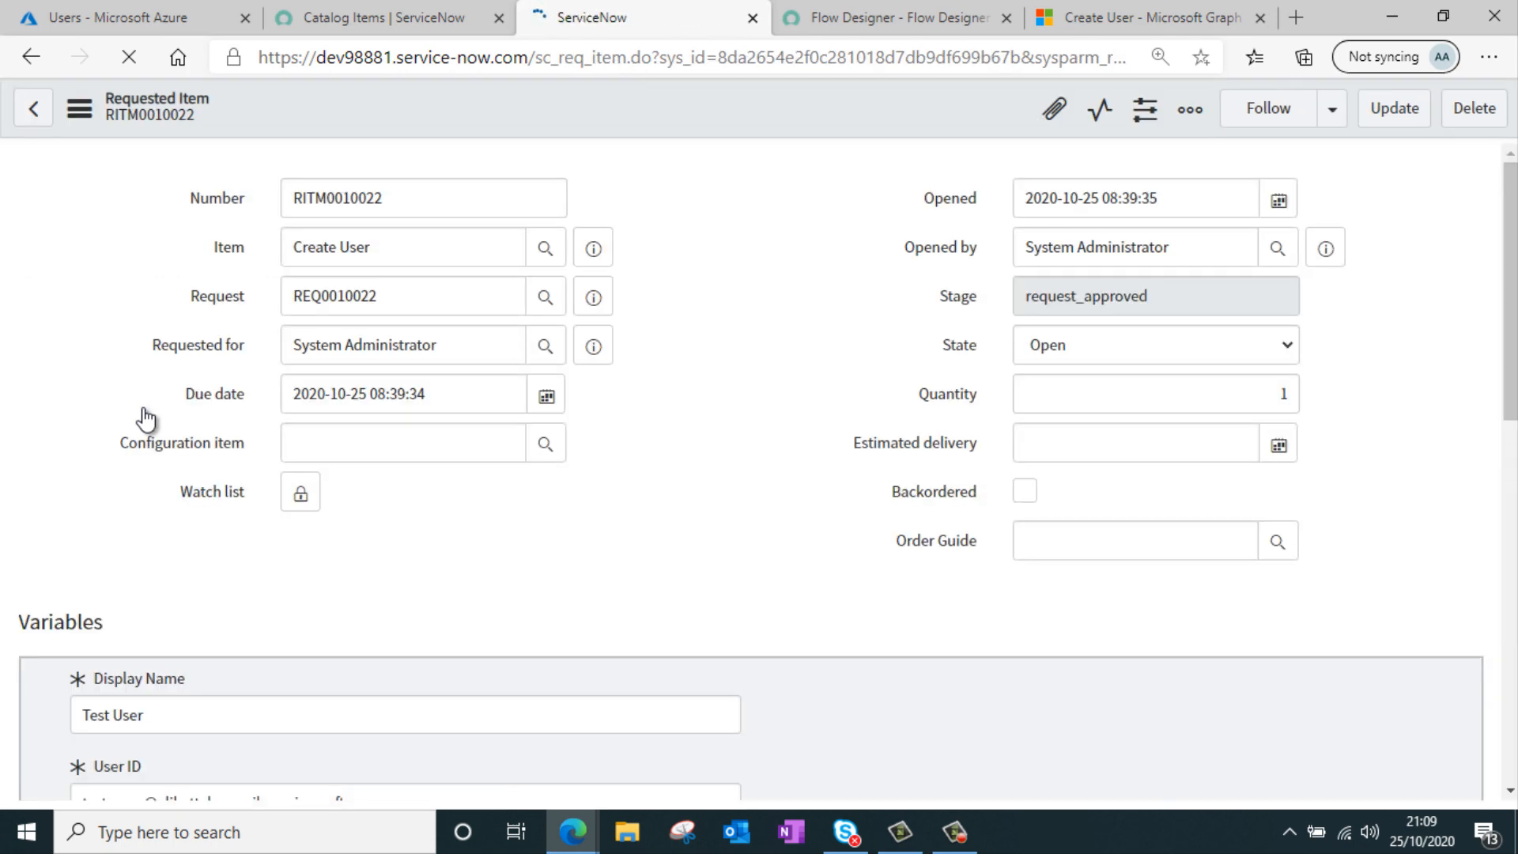
pyautogui.scroll(-15, 836, 399)
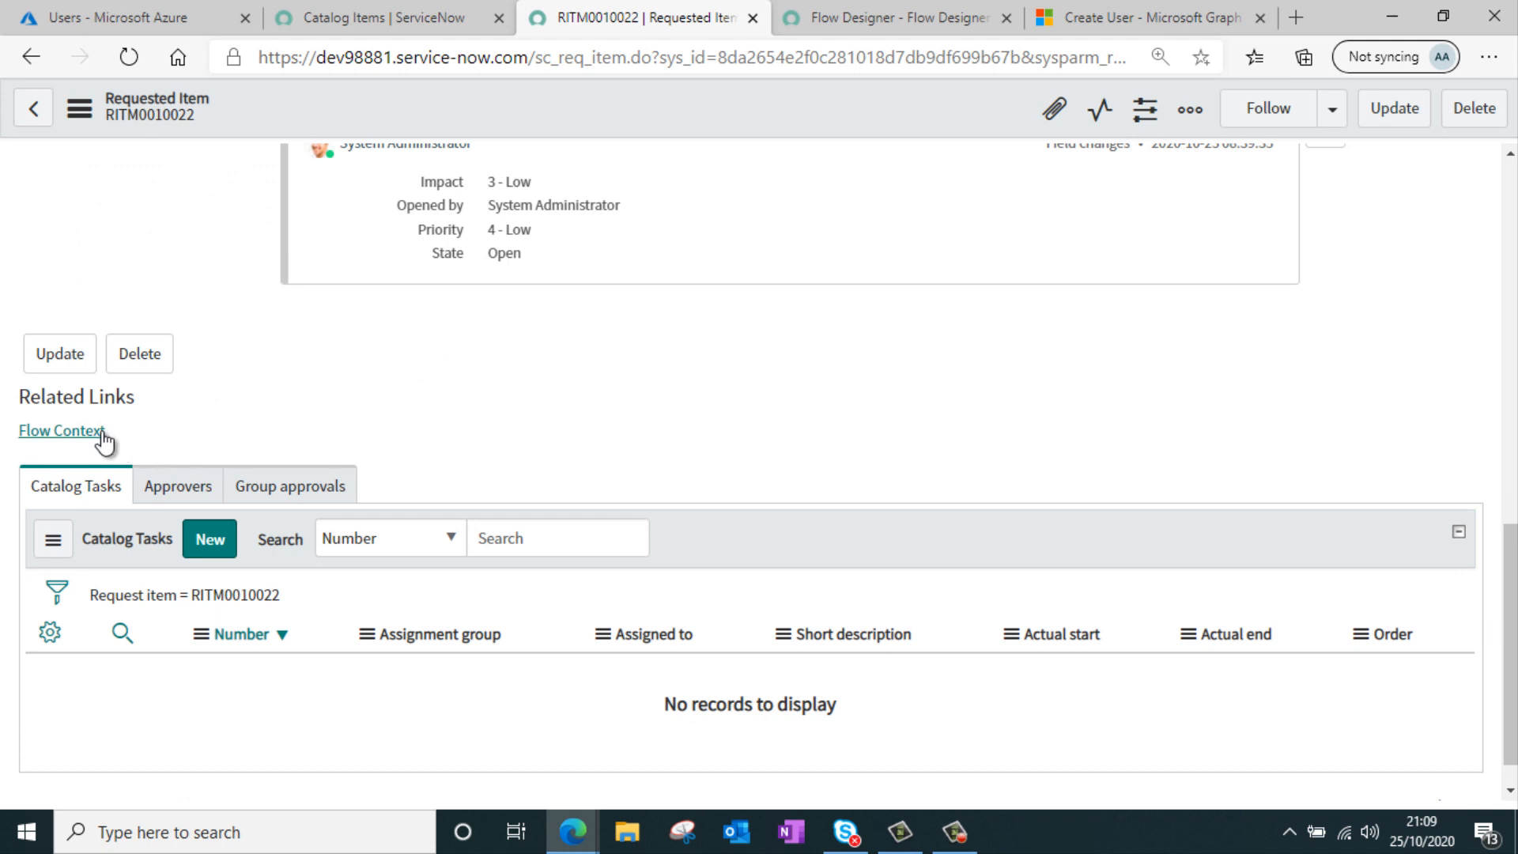
pyautogui.click(101, 434)
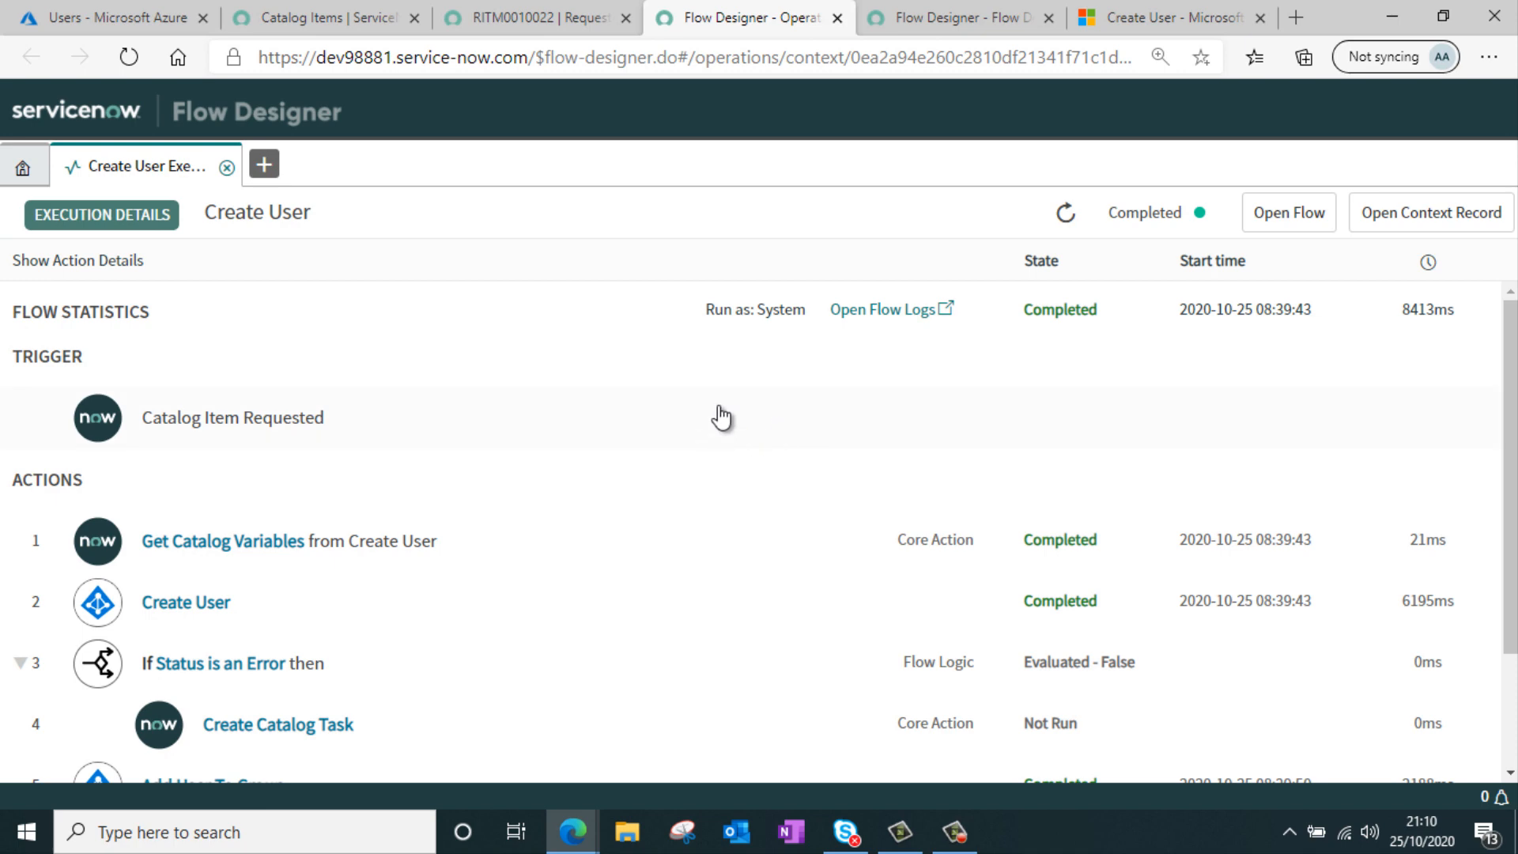
# Review the execution details of the Create User and Add User To Group actions
pyautogui.scroll(-2, 722, 417)
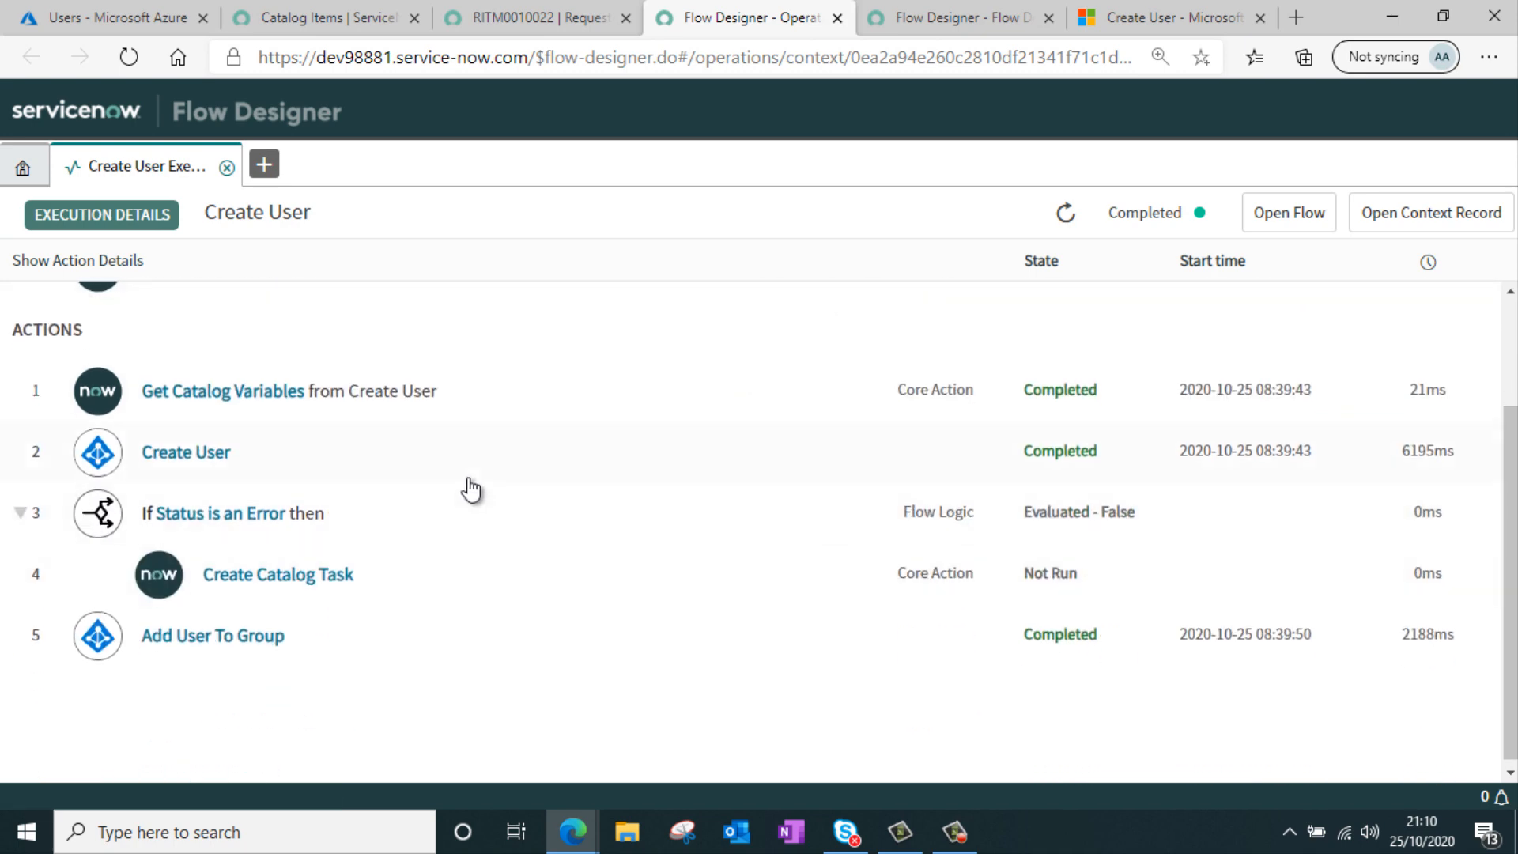
pyautogui.click(243, 460)
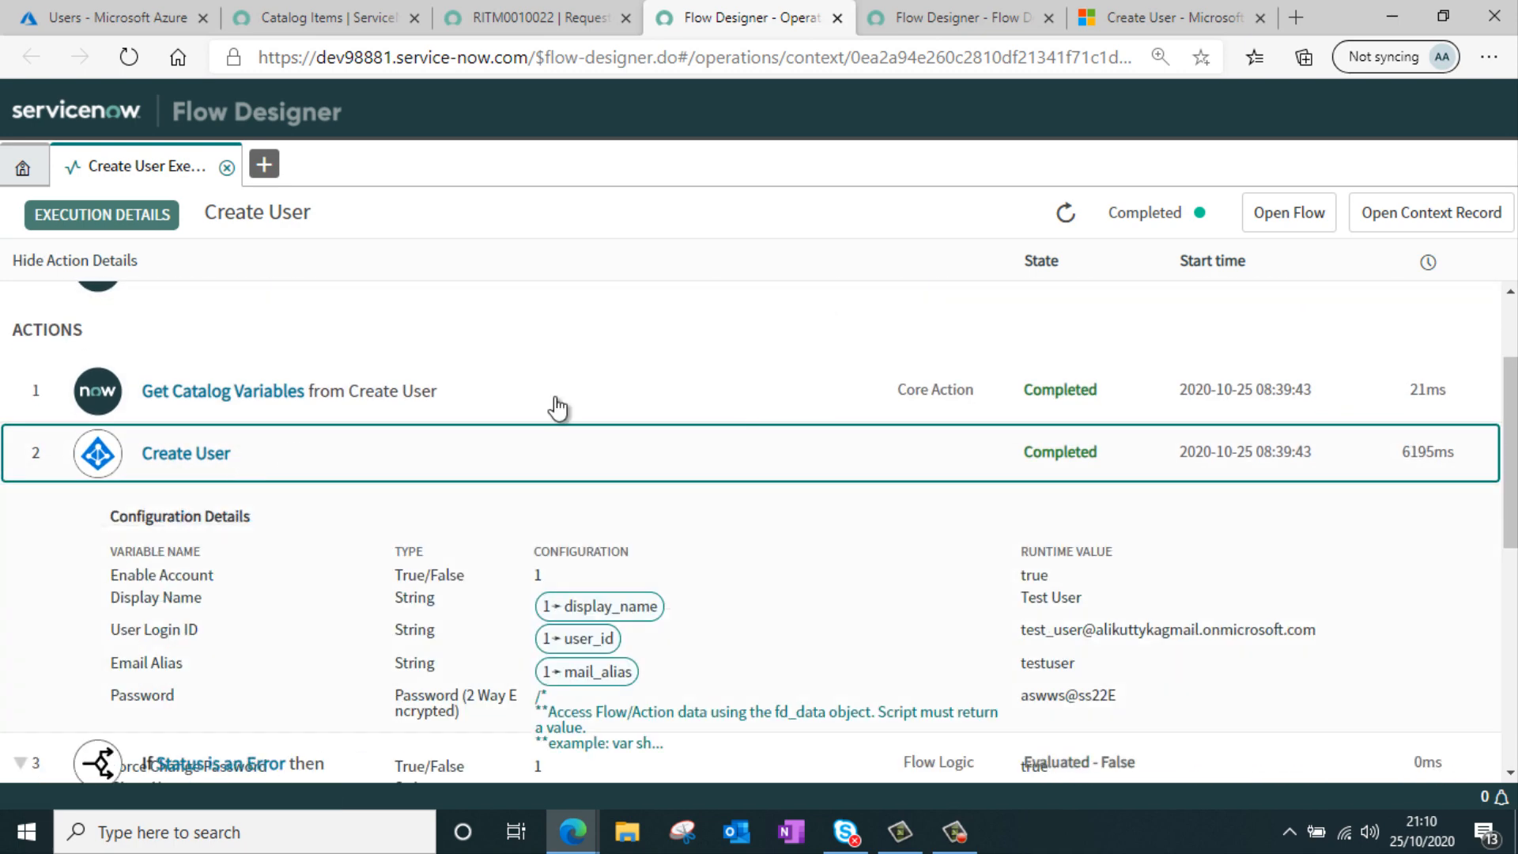
pyautogui.scroll(-8, 791, 369)
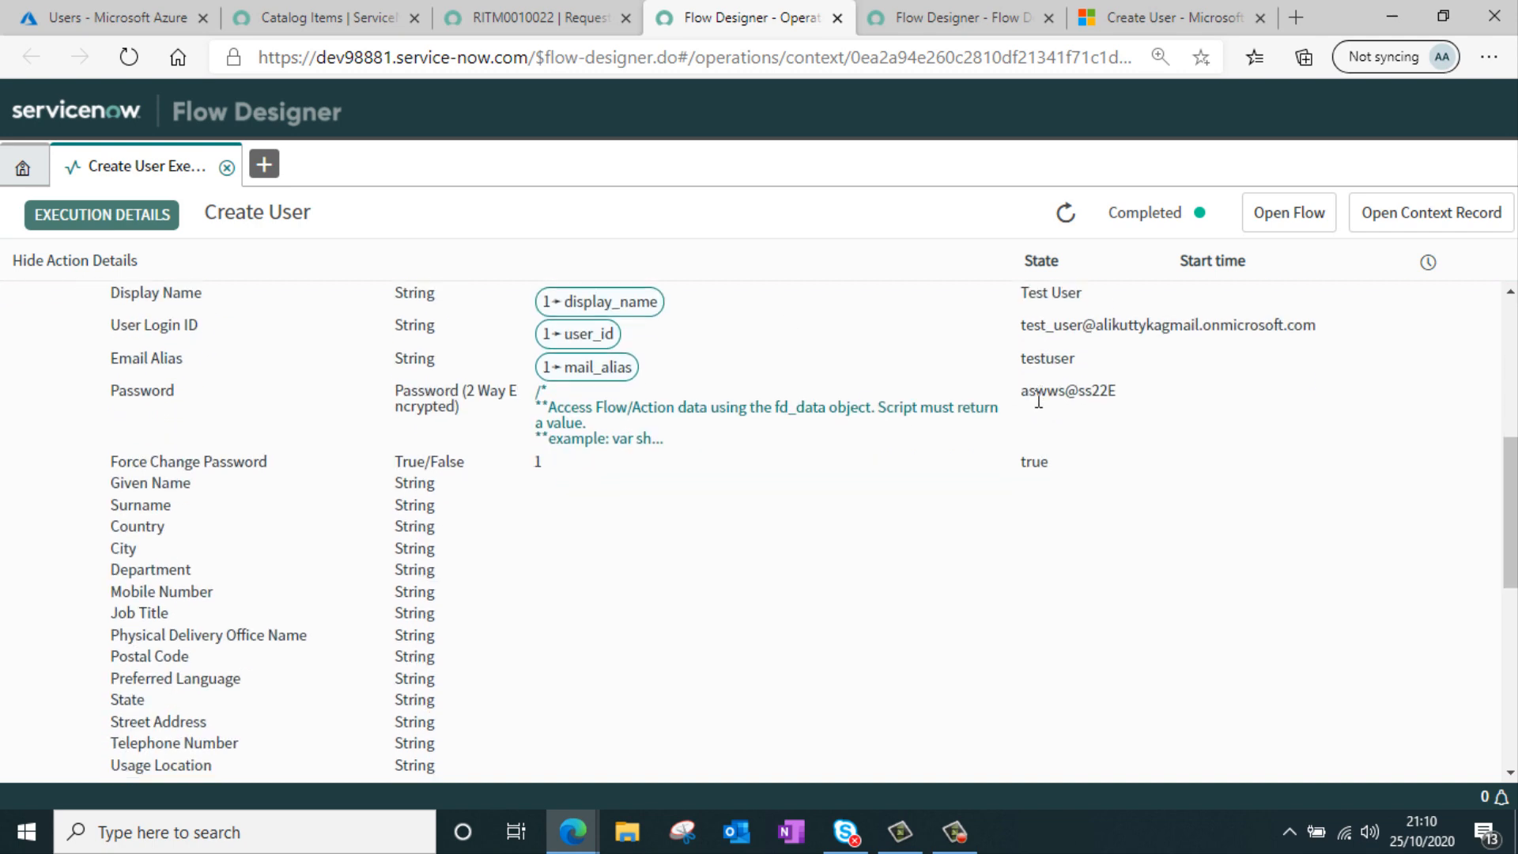
pyautogui.scroll(-1, 1036, 399)
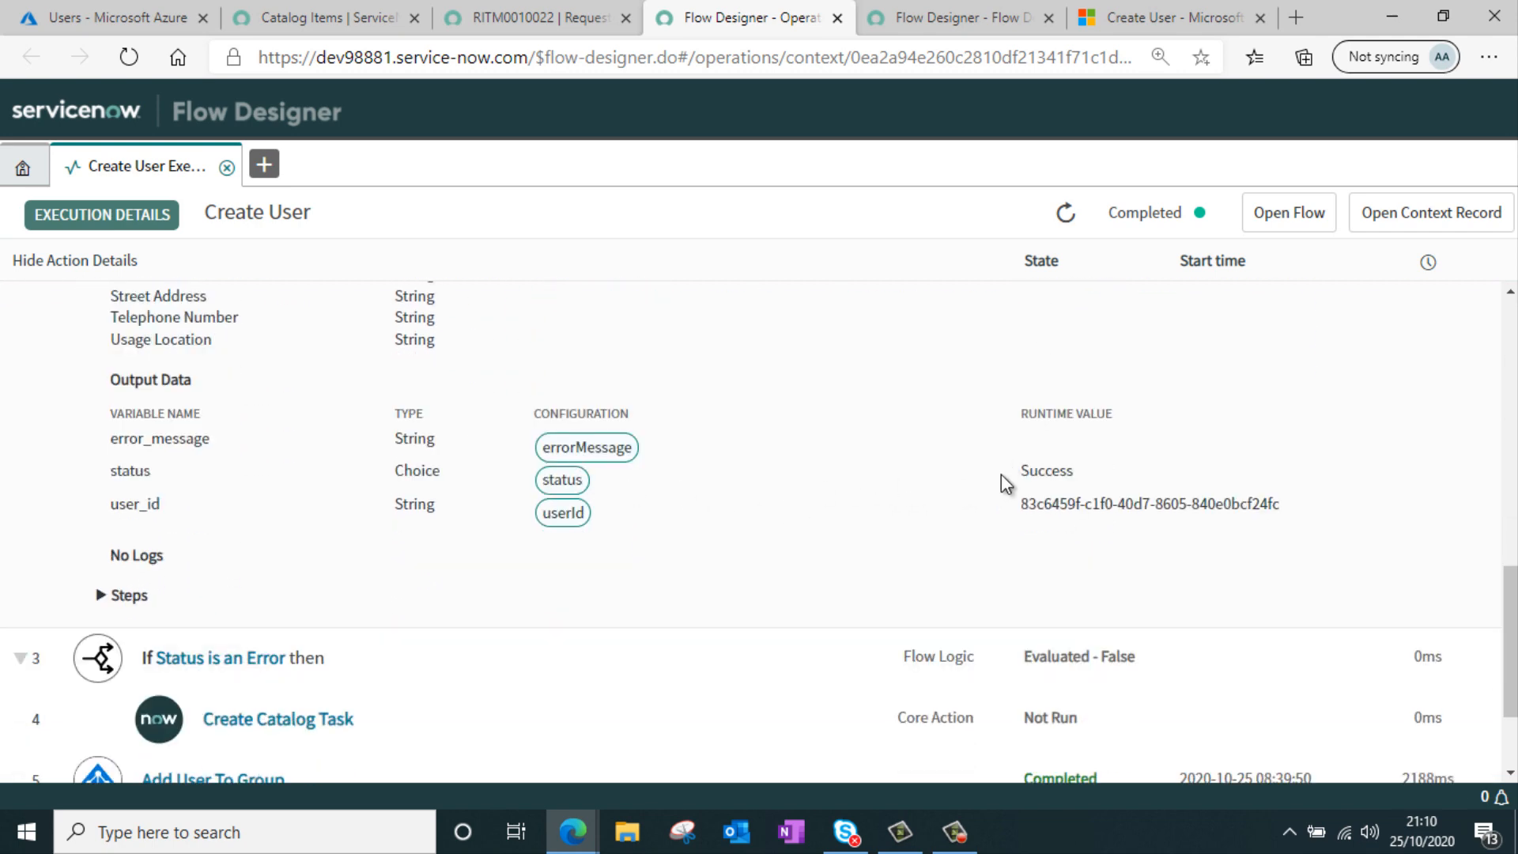
pyautogui.moveTo(1018, 472); pyautogui.dragTo(1135, 468)
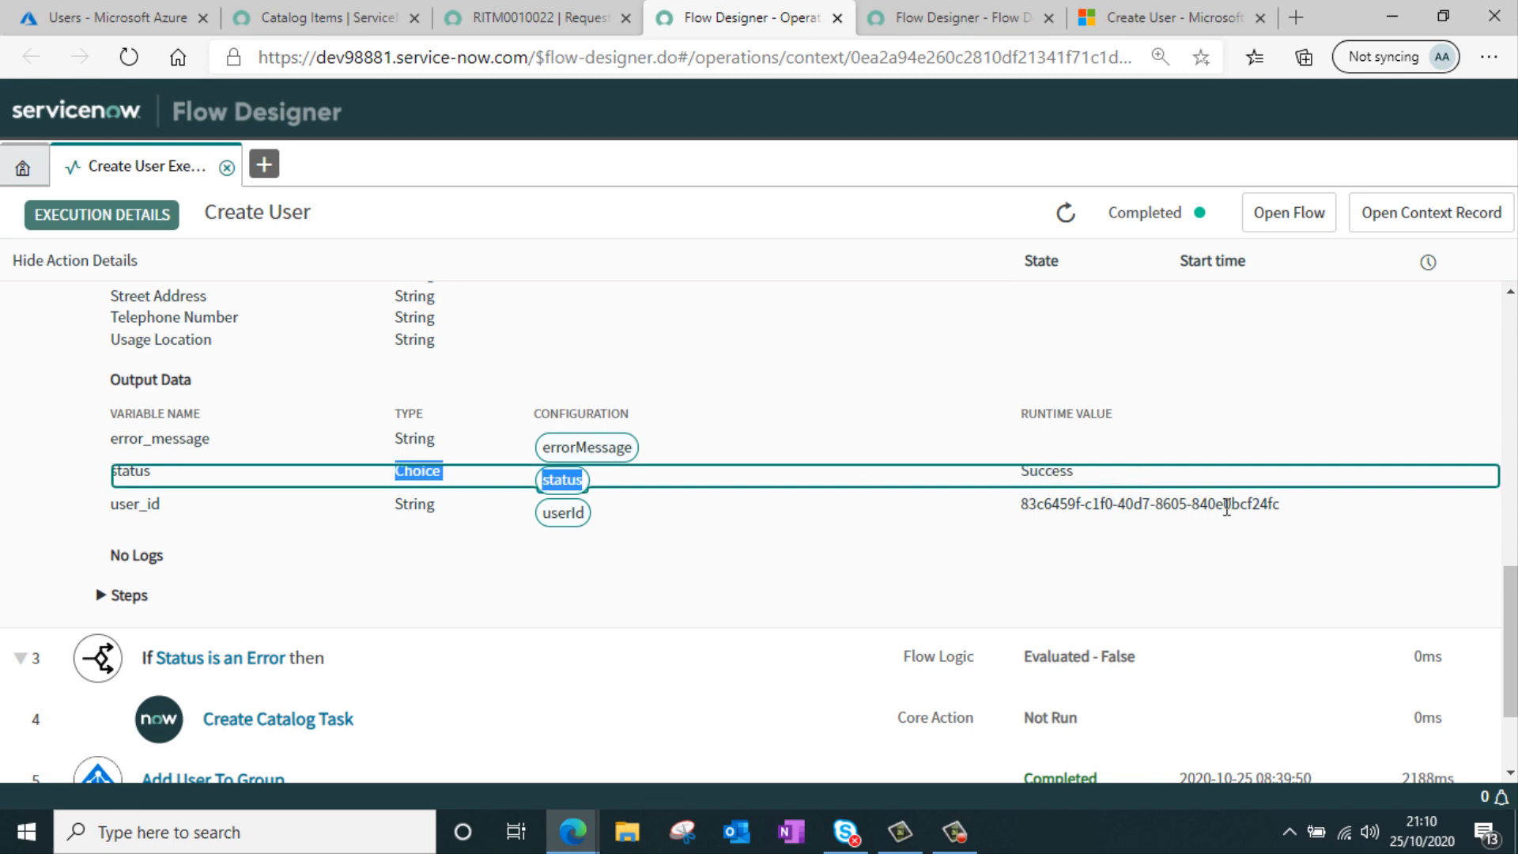
pyautogui.scroll(-2, 830, 329)
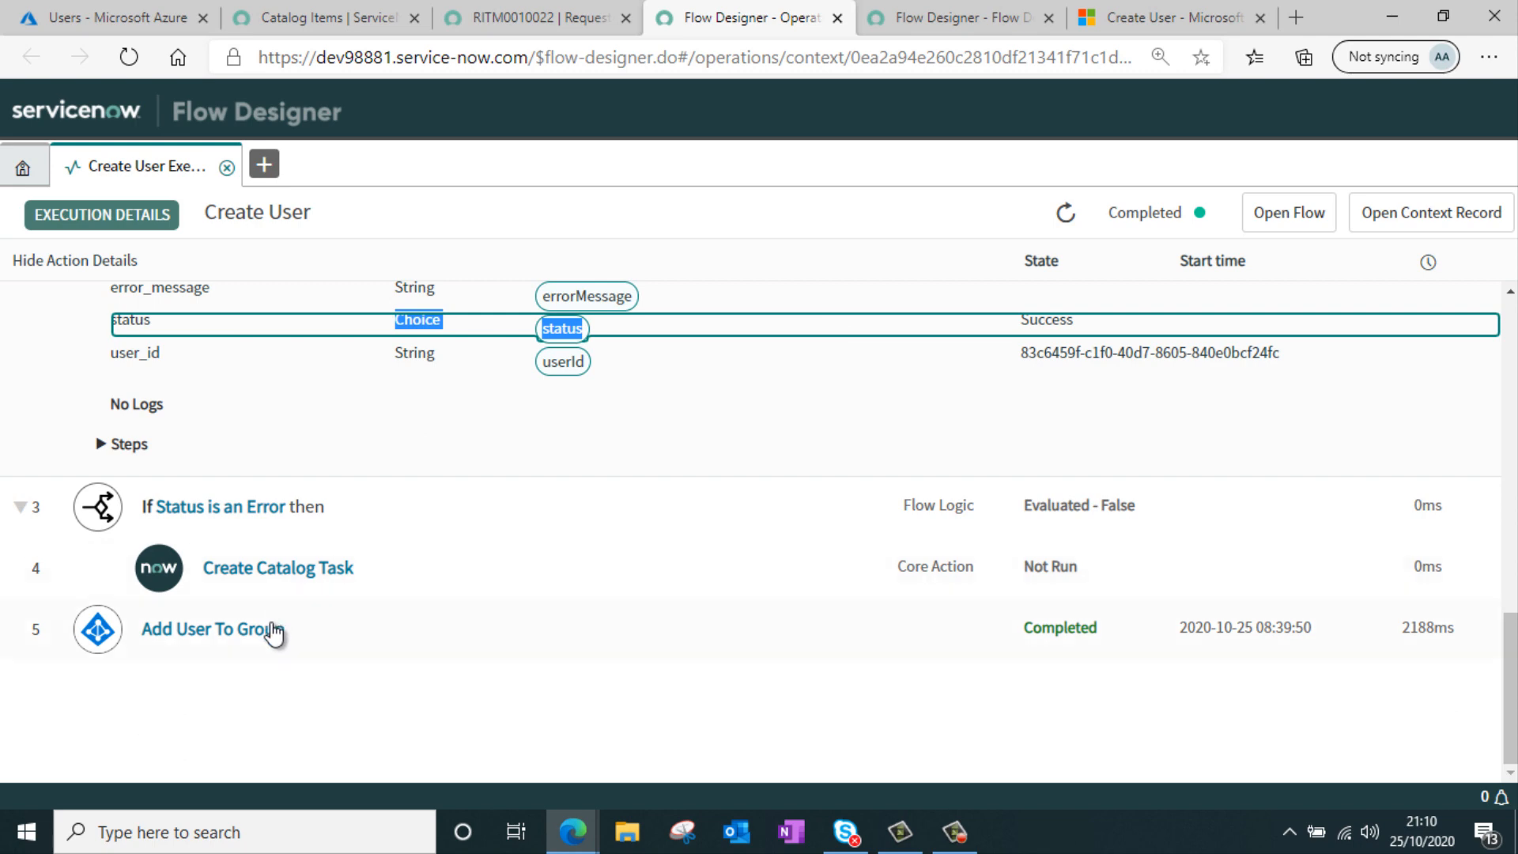
pyautogui.click(273, 632)
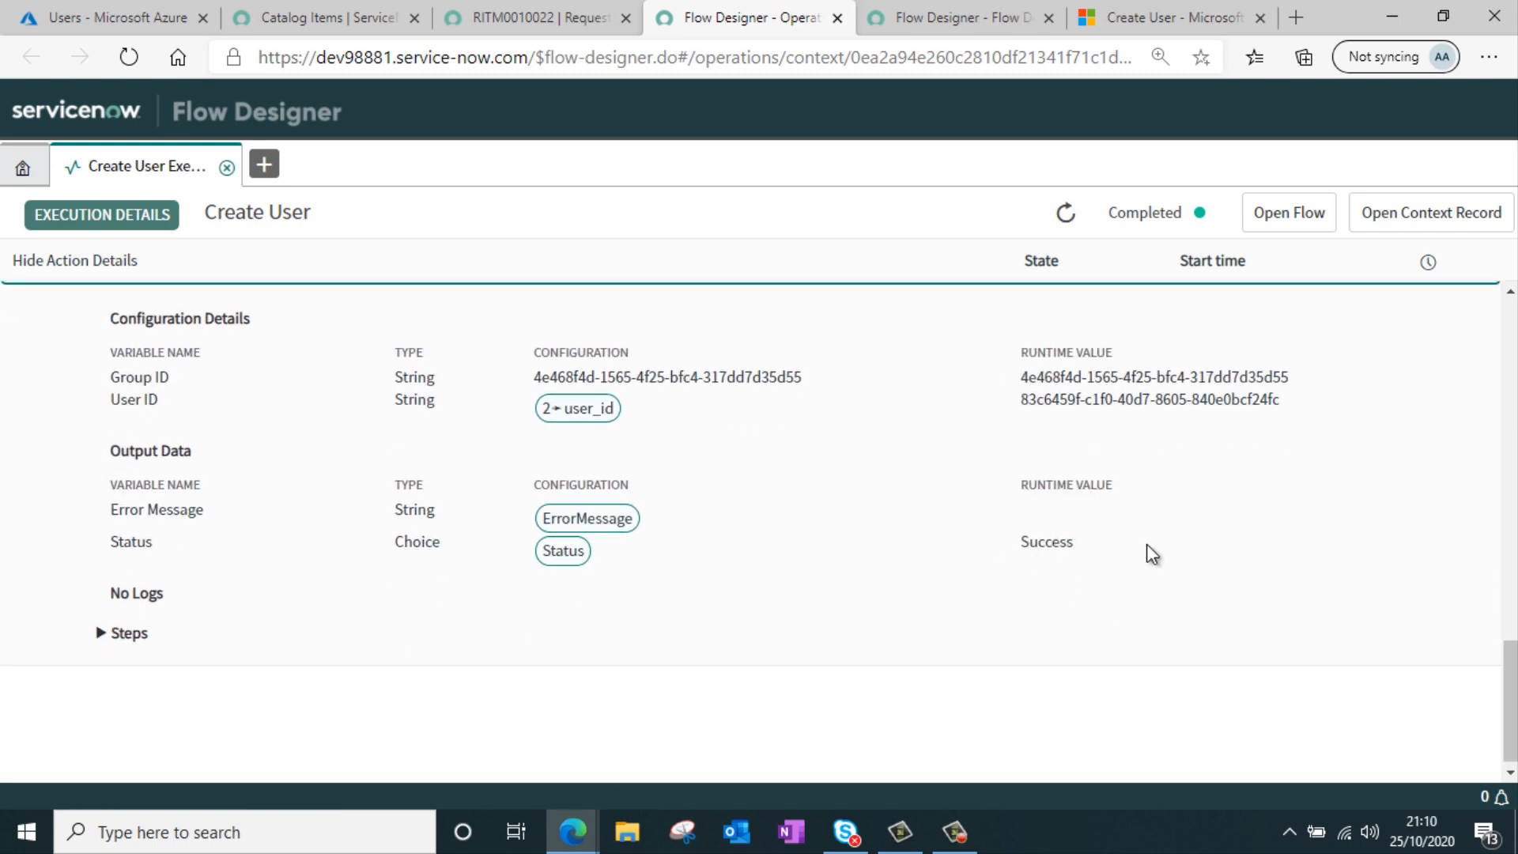
# Switch to the Azure portal and refresh the users list
pyautogui.click(120, 25)
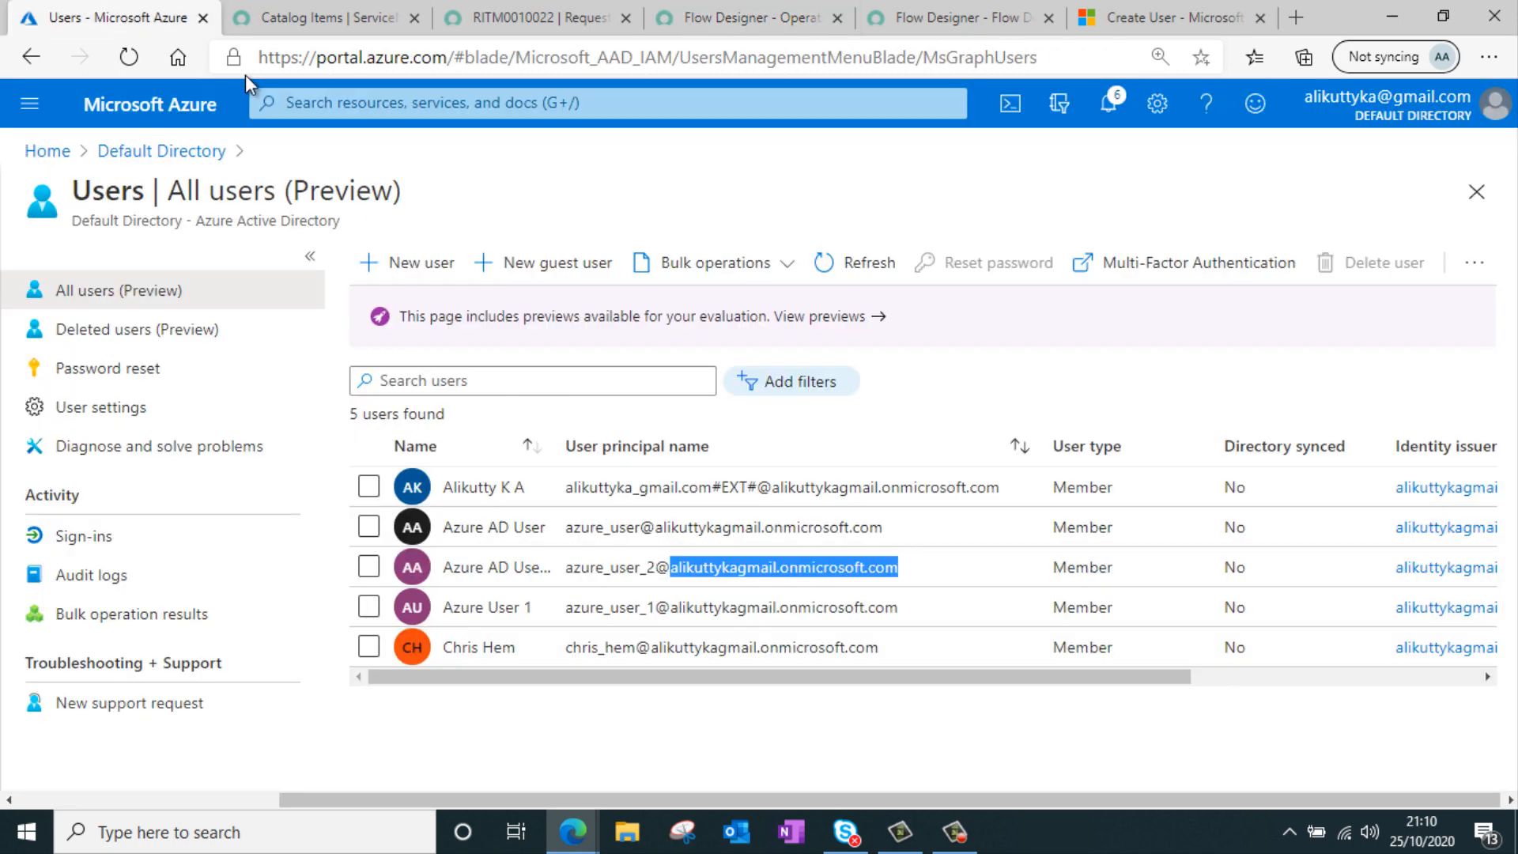
pyautogui.click(888, 270)
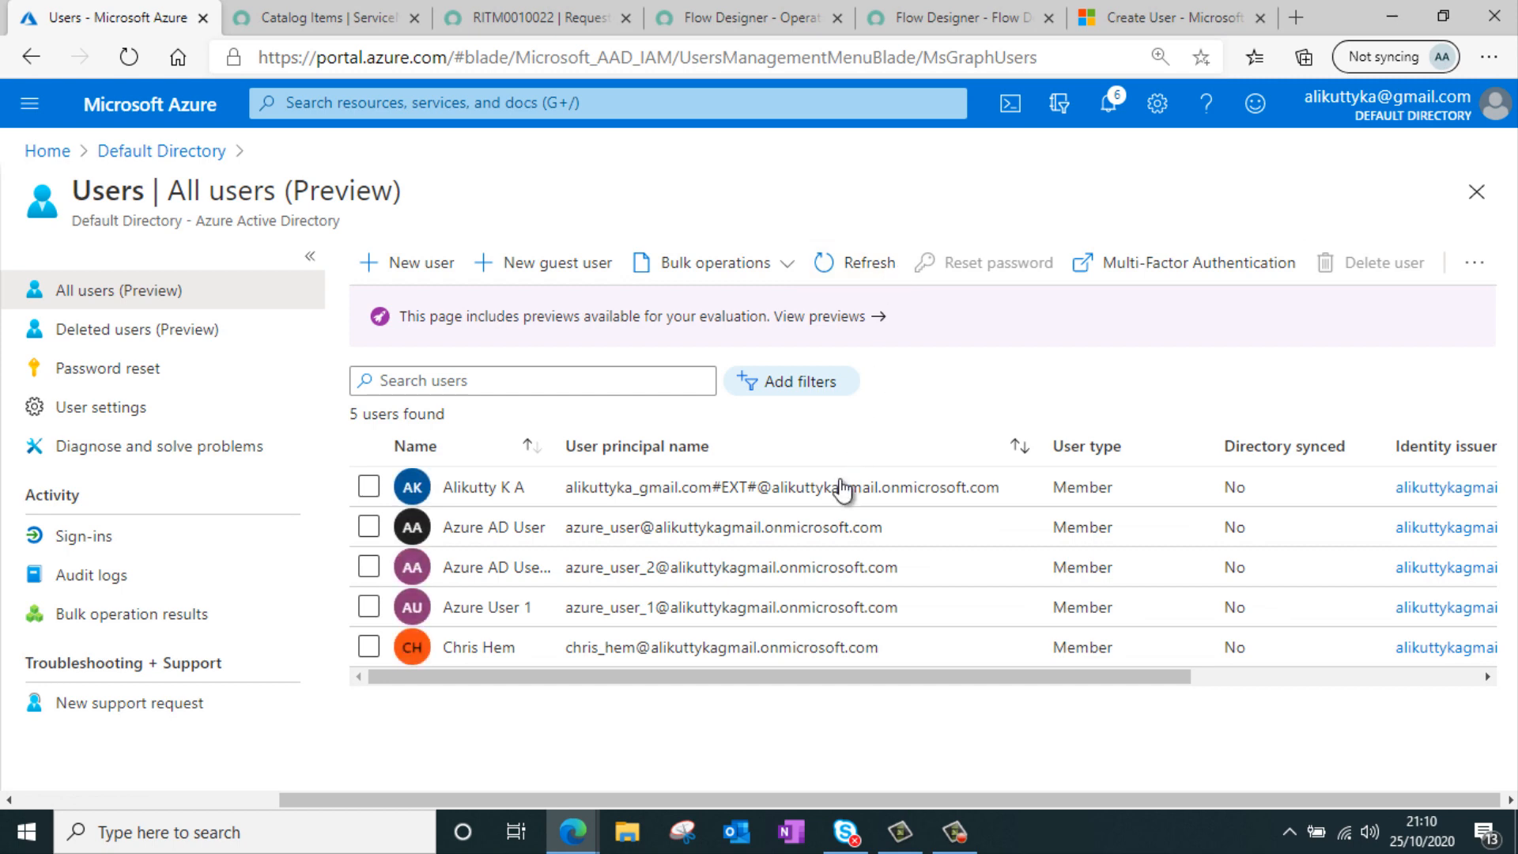
pyautogui.click(892, 272)
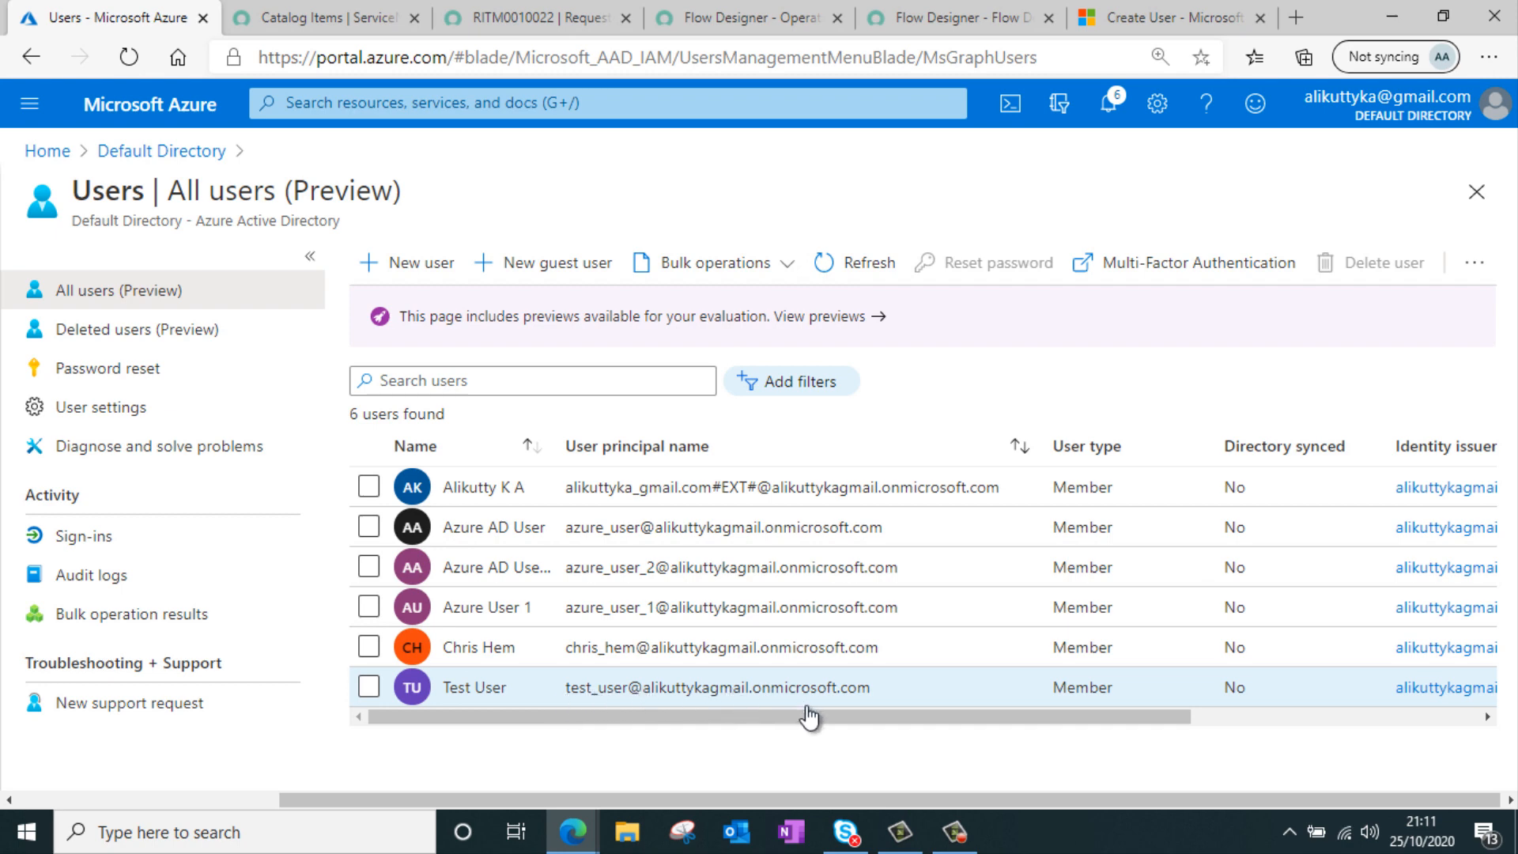
pyautogui.click(785, 698)
pyautogui.click(785, 707)
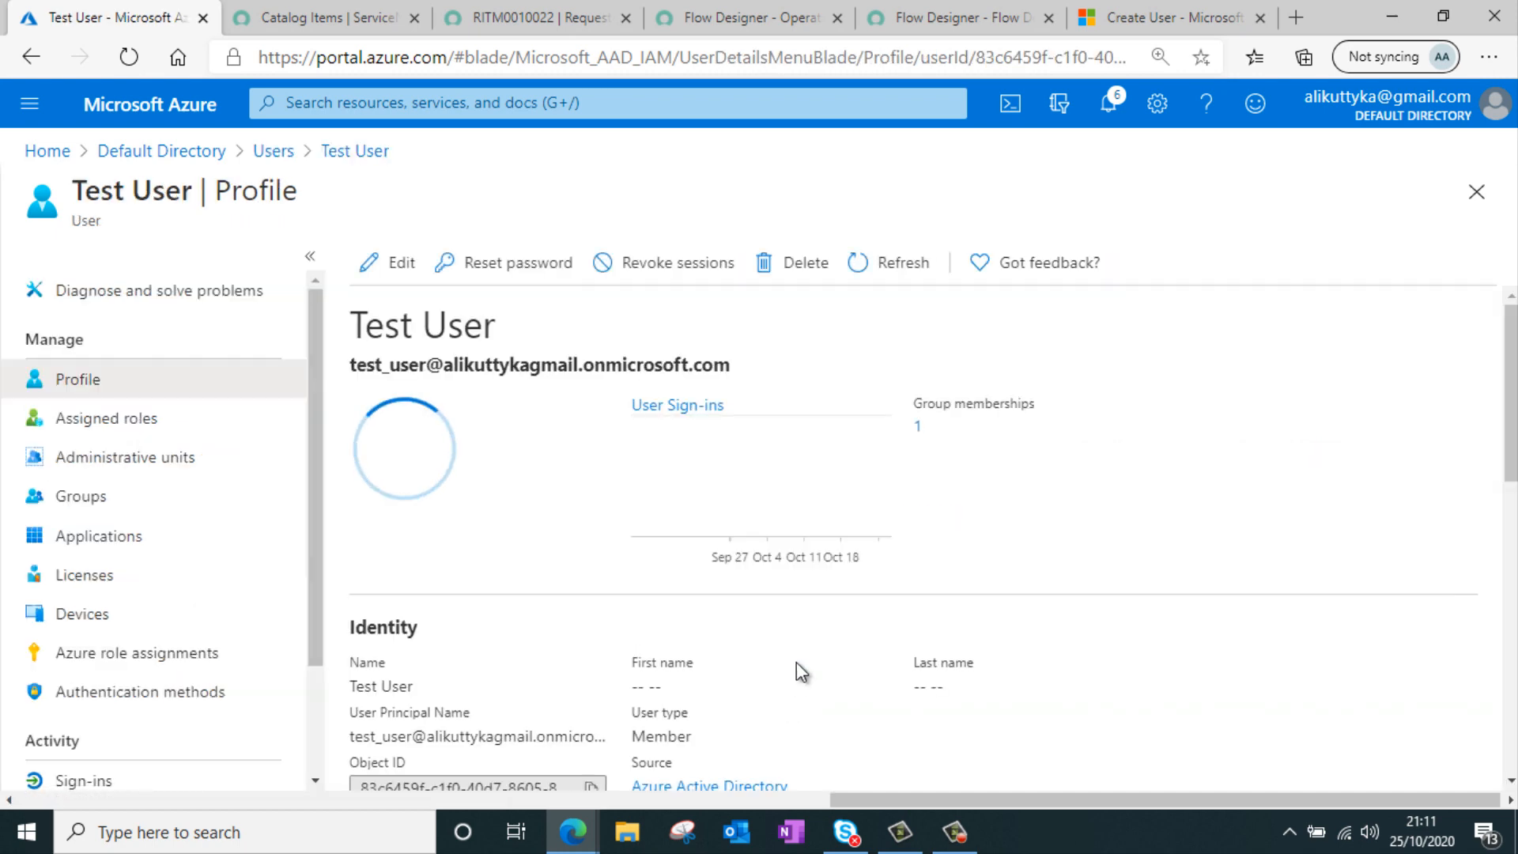
pyautogui.click(137, 495)
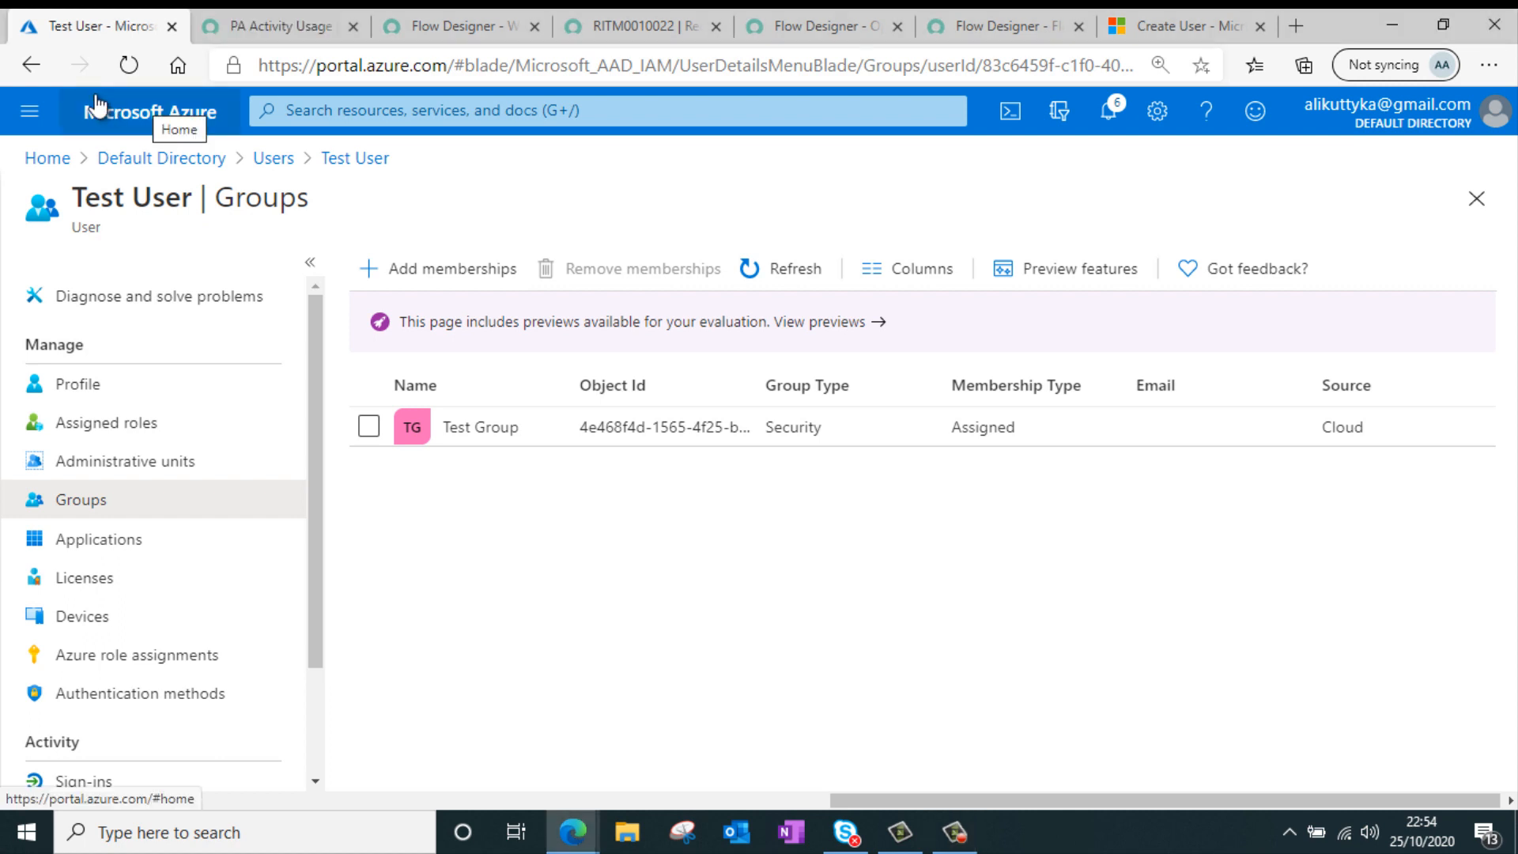
# Find Manage Tokens in the ServiceNow navigator and open the Microsoft Azure AD Spoke OAuth credential
pyautogui.click(290, 32)
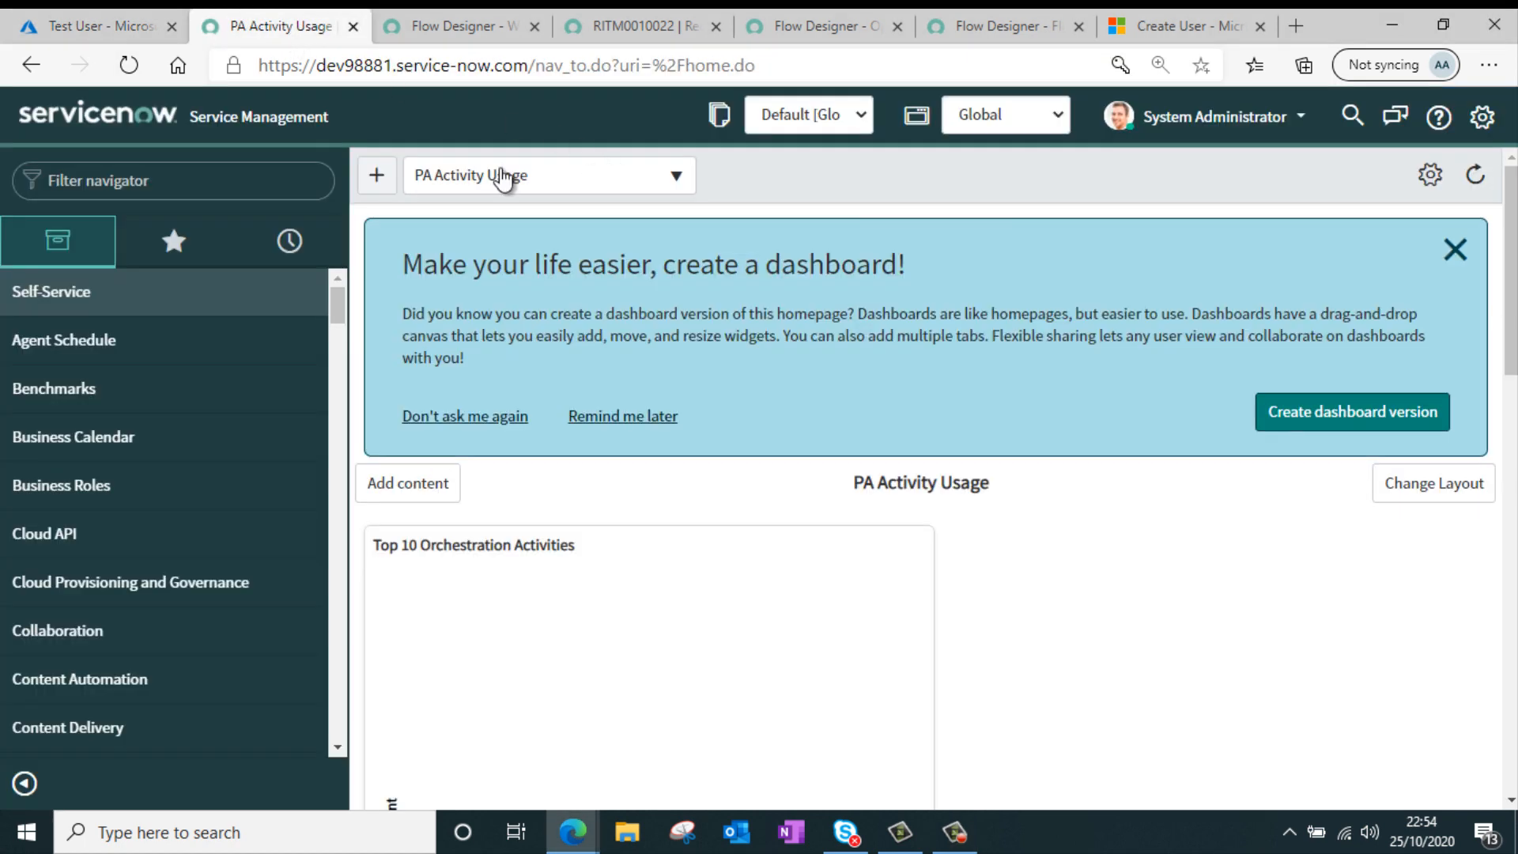
pyautogui.click(265, 177)
pyautogui.write('manage t')
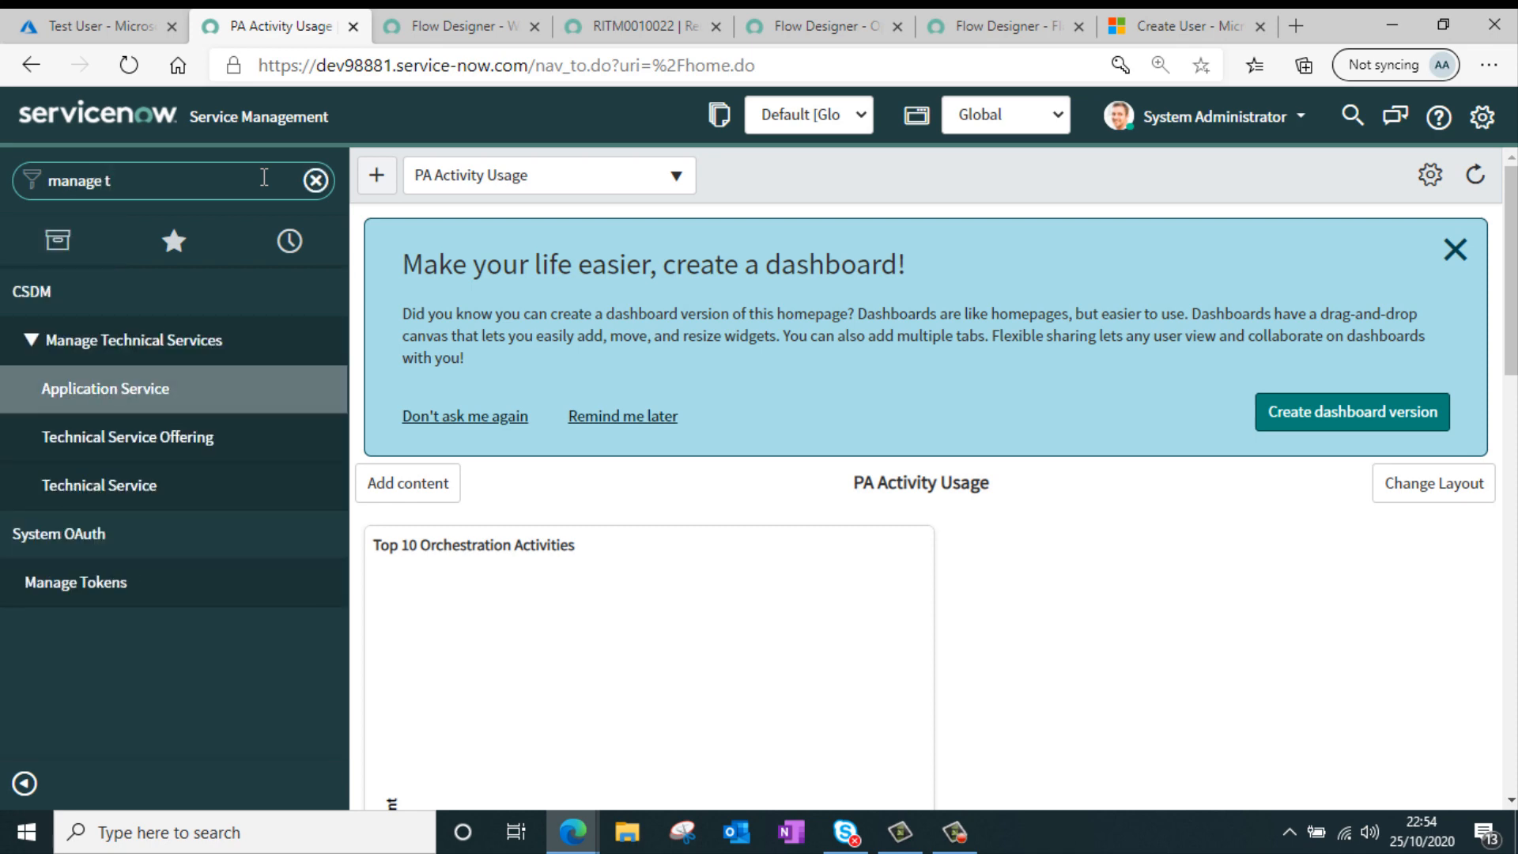
pyautogui.click(113, 581)
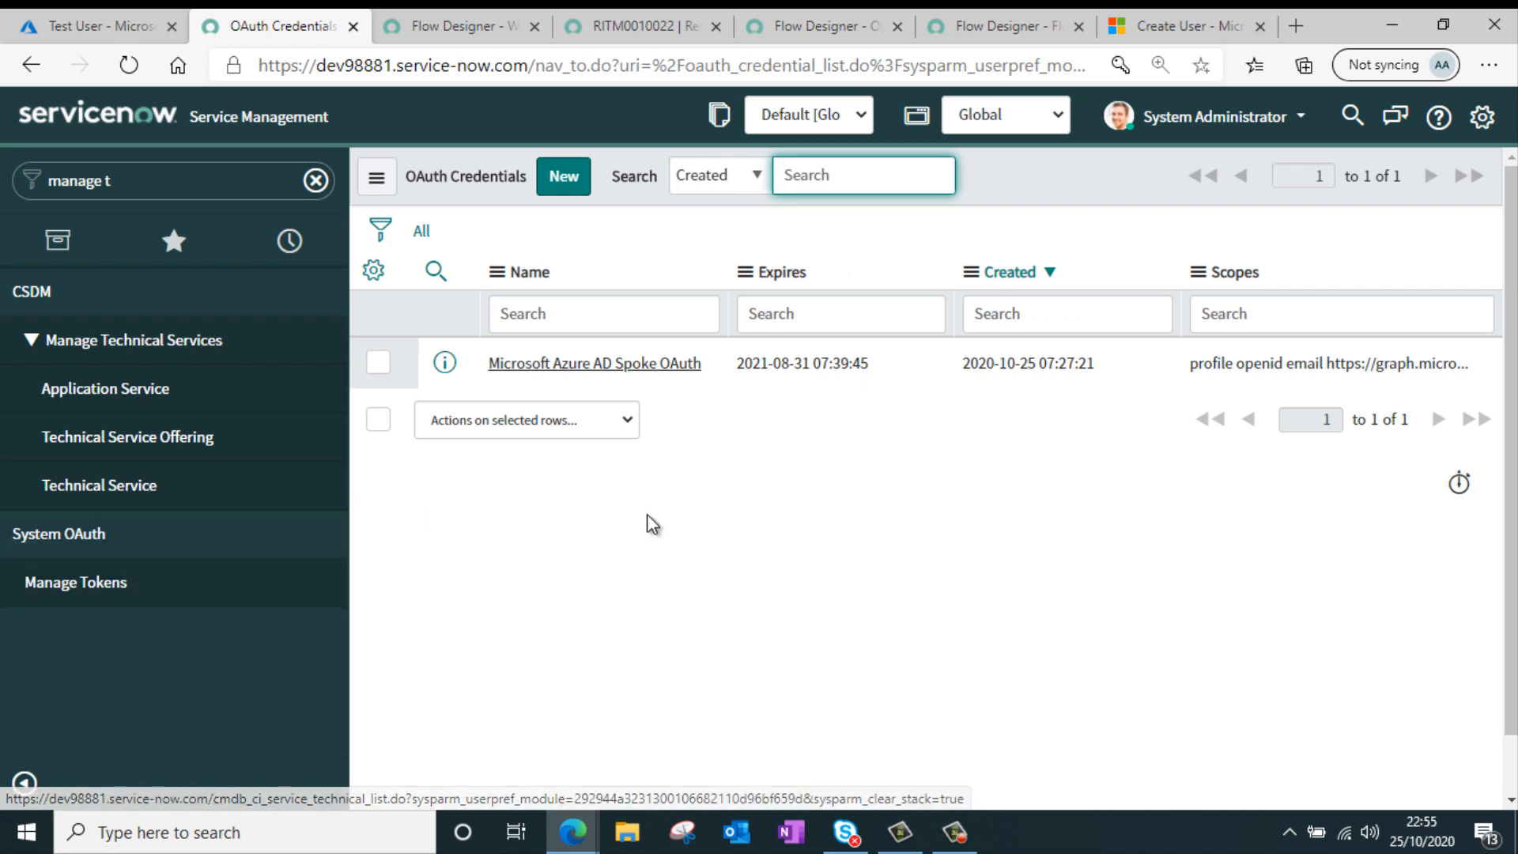
pyautogui.click(650, 364)
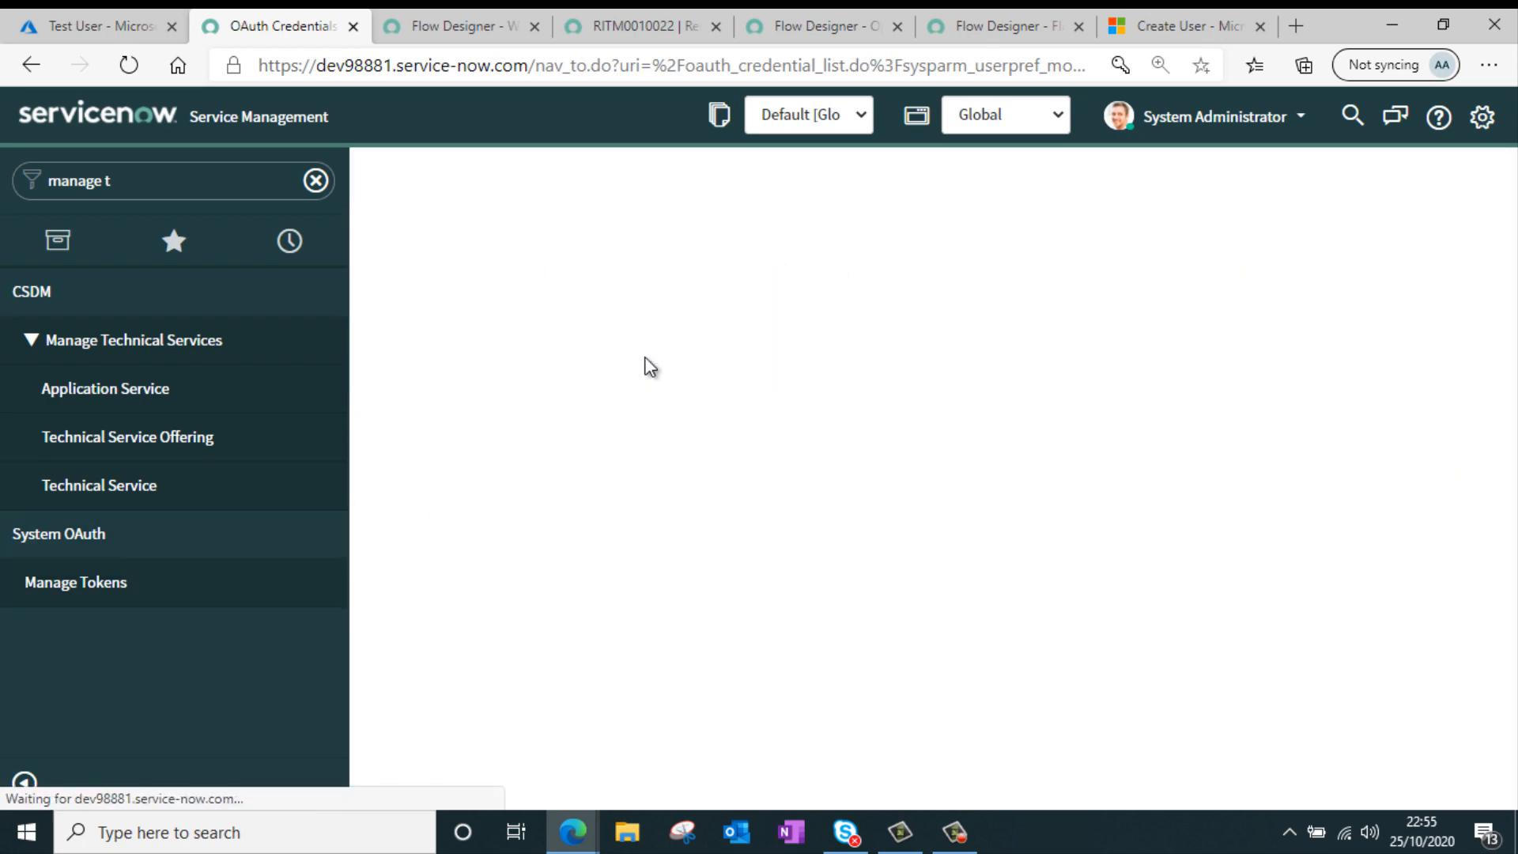